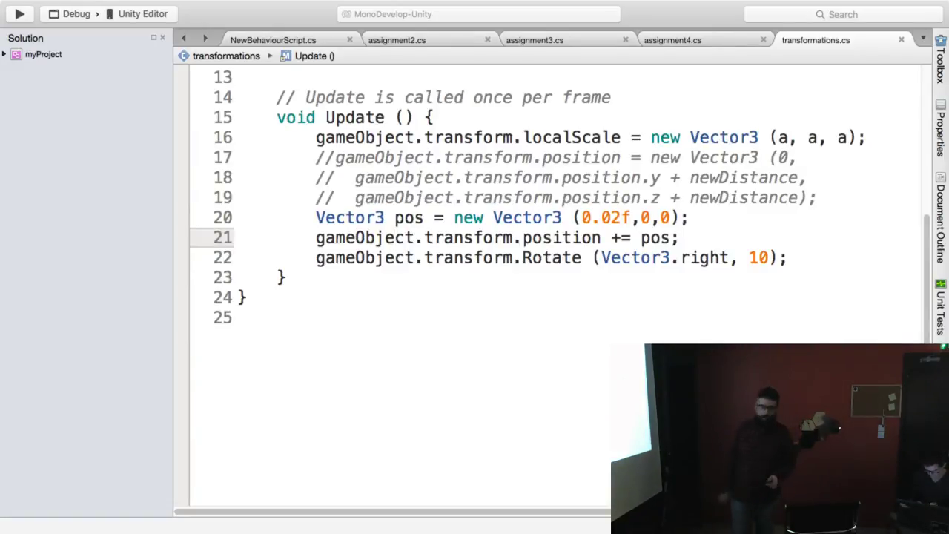
# - Add two blank lines after the Update method's closing brace in transformations.cs
pyautogui.click(362, 275)
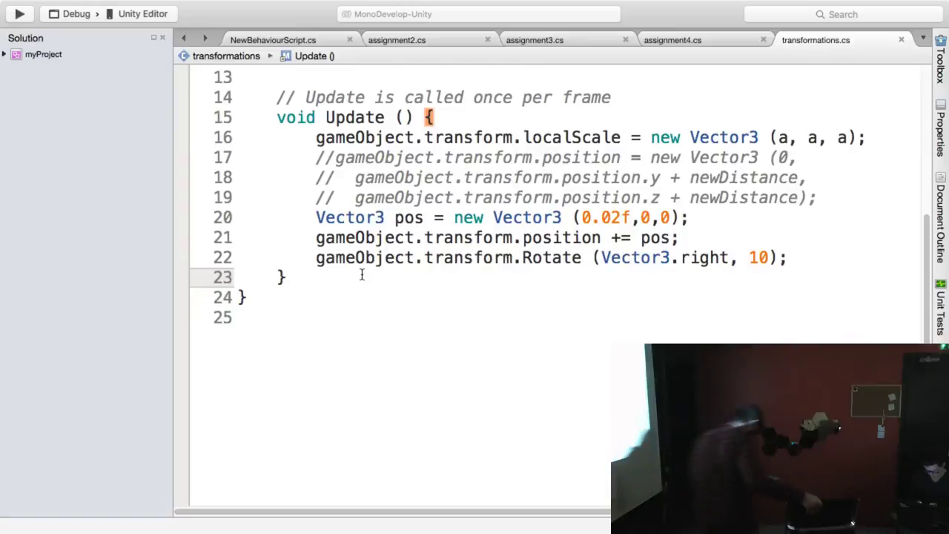
pyautogui.press('Return')
pyautogui.press('Return')
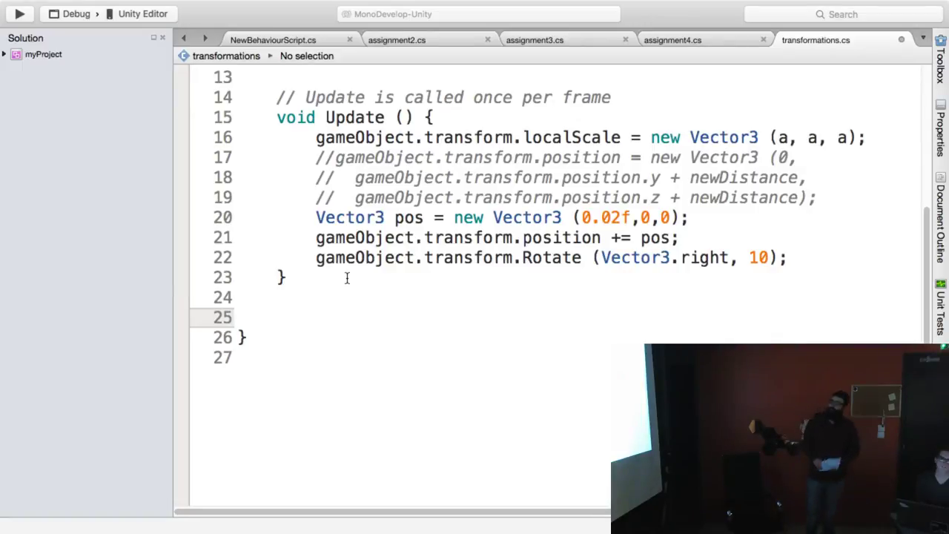
# - Declare a new void AddNumbers() method below Update
pyautogui.write('voi')
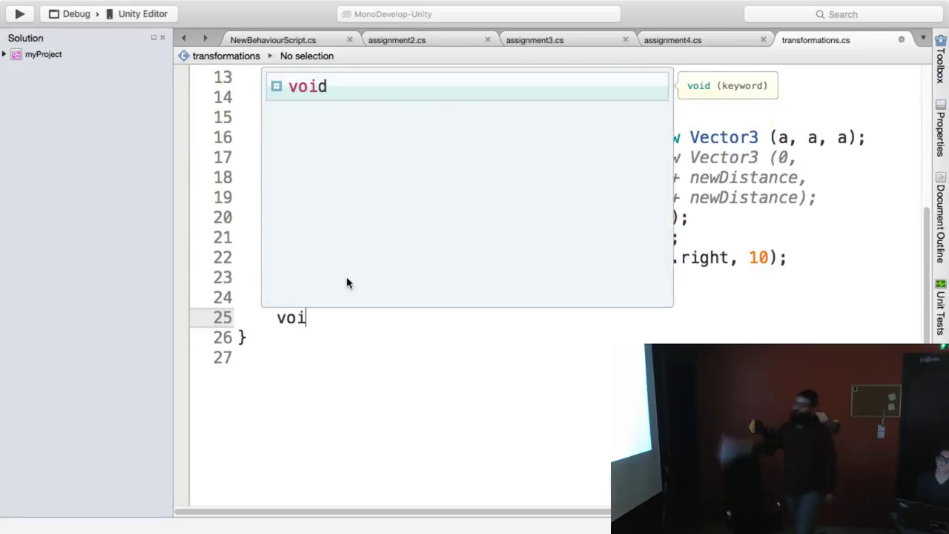
pyautogui.write('d R')
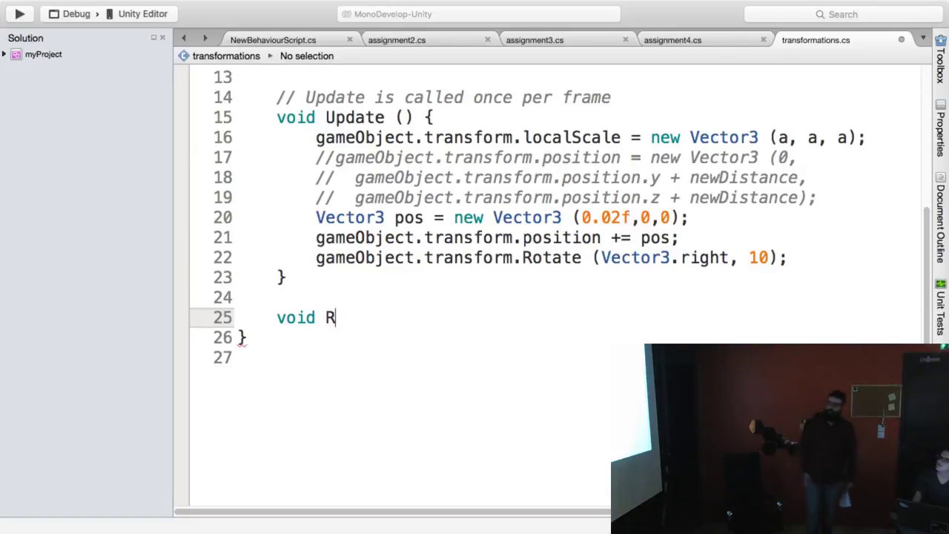
pyautogui.write('otatio')
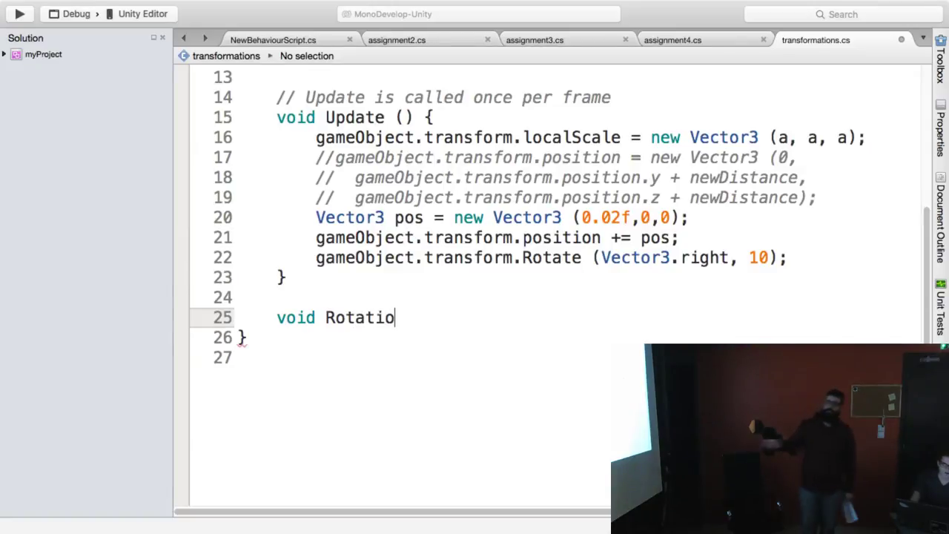
pyautogui.press('BackSpace')
pyautogui.press('BackSpace')
pyautogui.press('BackSpace')
pyautogui.press('BackSpace')
pyautogui.press('BackSpace')
pyautogui.press('BackSpace')
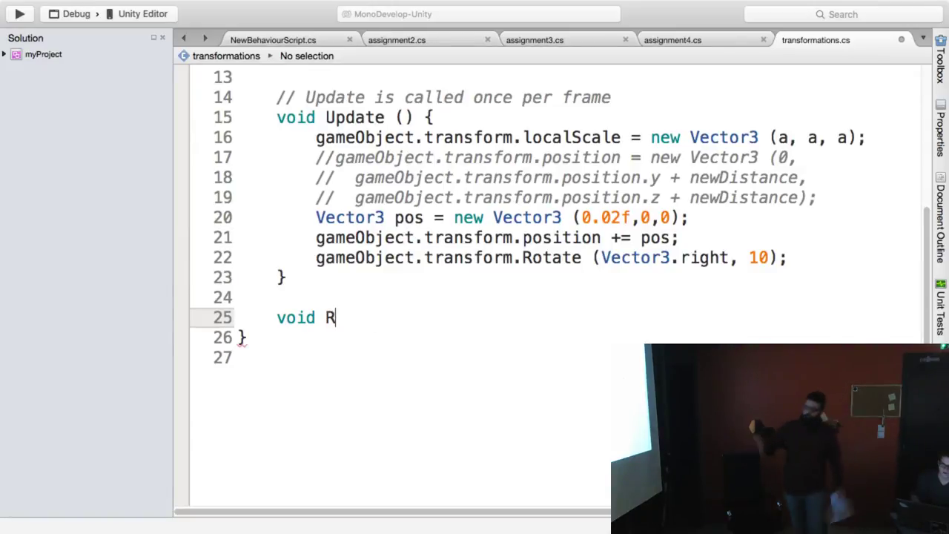
pyautogui.press('BackSpace')
pyautogui.write('AddNu')
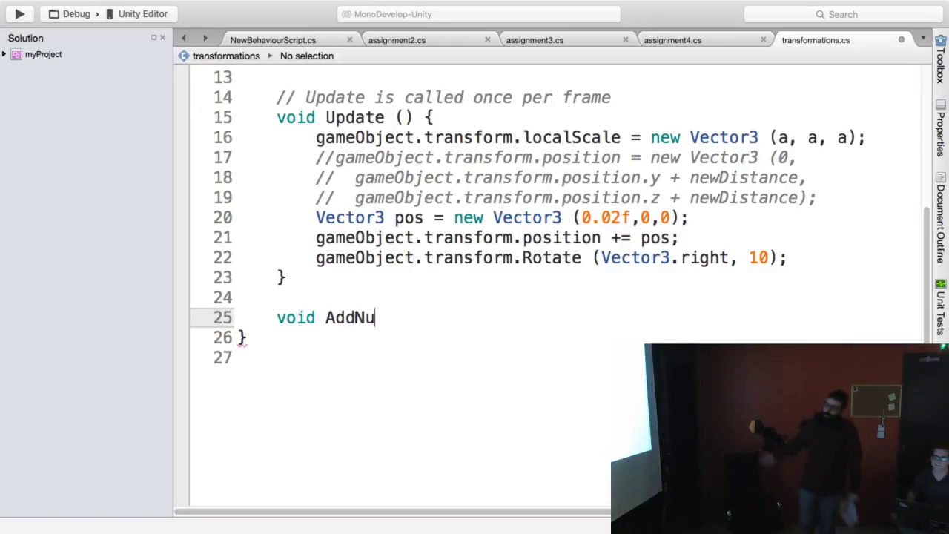
pyautogui.write('mbers(')
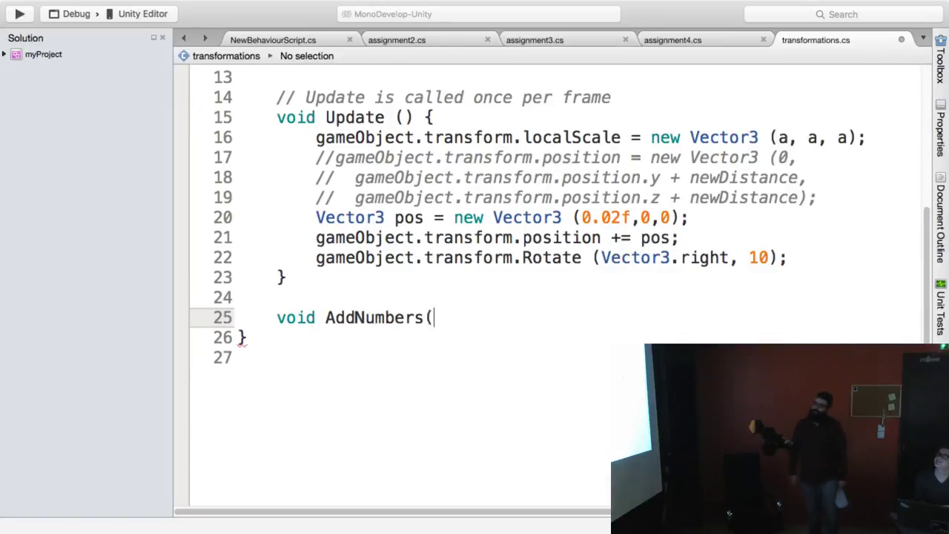
pyautogui.write('){')
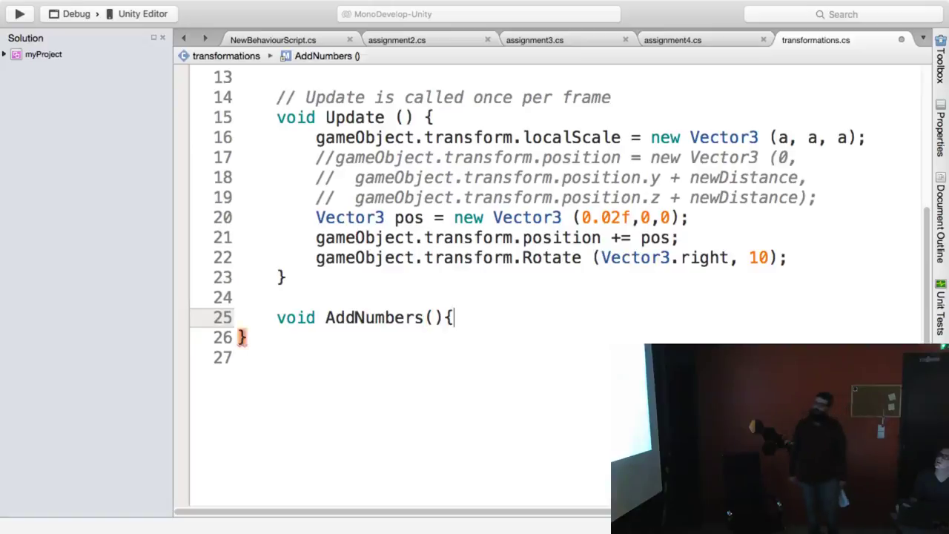
pyautogui.press('Return')
# - Add a print statement for 1 + 1 inside AddNumbers and save transformations.cs
pyautogui.click(454, 317)
pyautogui.press('Return')
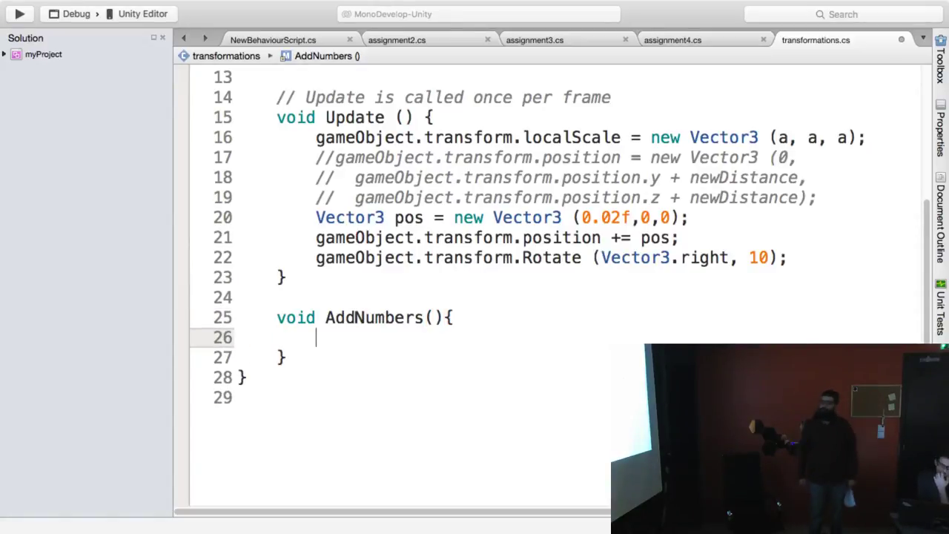
pyautogui.write('PRI')
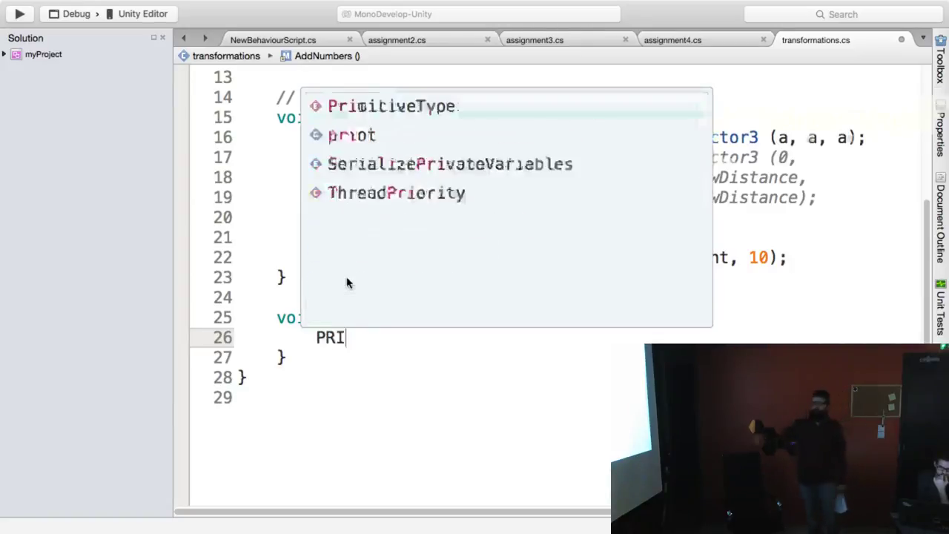
pyautogui.write('N')
pyautogui.press('BackSpace')
pyautogui.press('BackSpace')
pyautogui.press('BackSpace')
pyautogui.press('BackSpace')
pyautogui.write('pr')
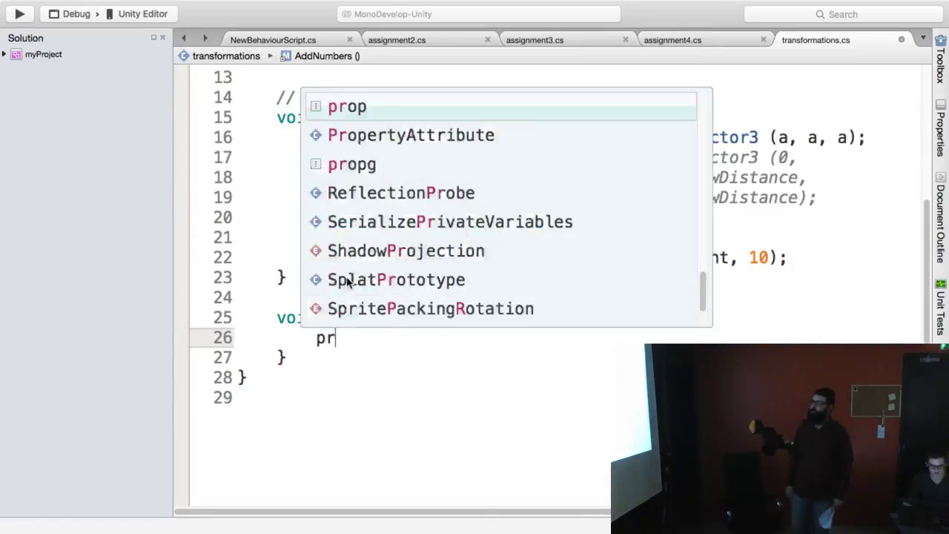
pyautogui.write('int()')
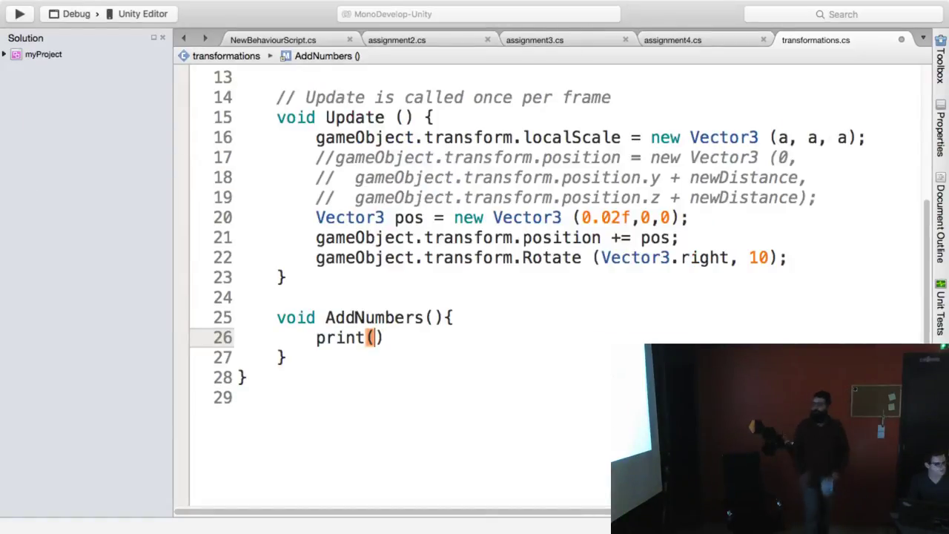
pyautogui.write('1+1')
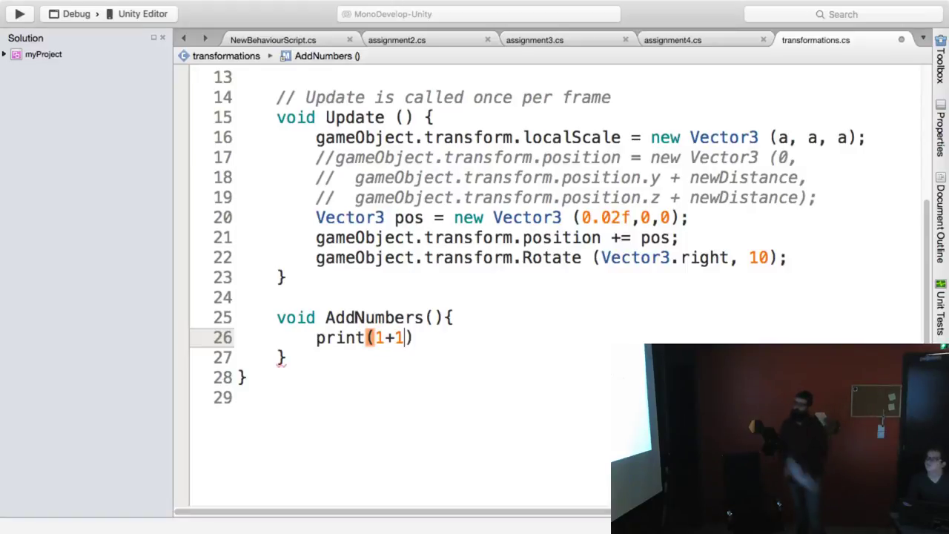
pyautogui.write(';')
pyautogui.press('super+s')
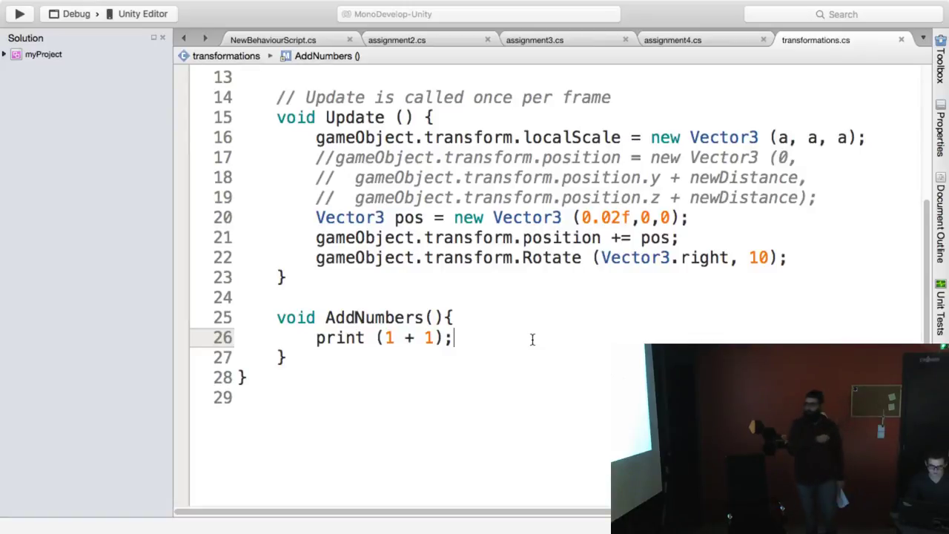
# - Insert an AddNumbers(); call after the rotate line at the end of Update
pyautogui.click(806, 257)
pyautogui.press('Return')
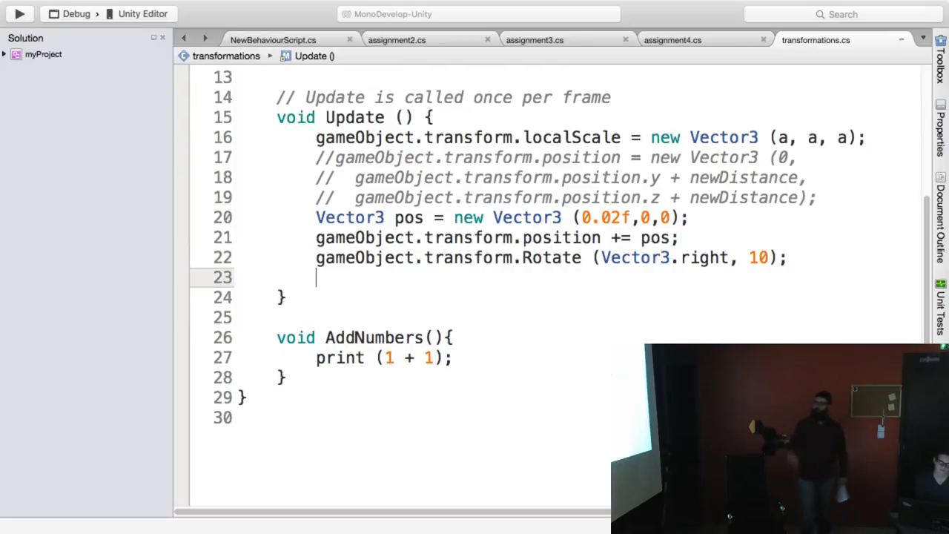
pyautogui.write('Add')
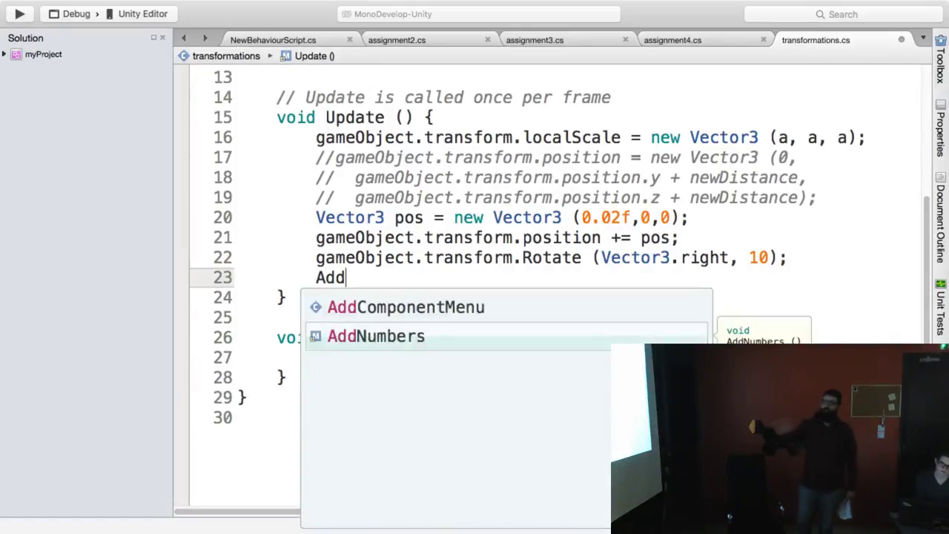
pyautogui.press('Return')
pyautogui.write('();')
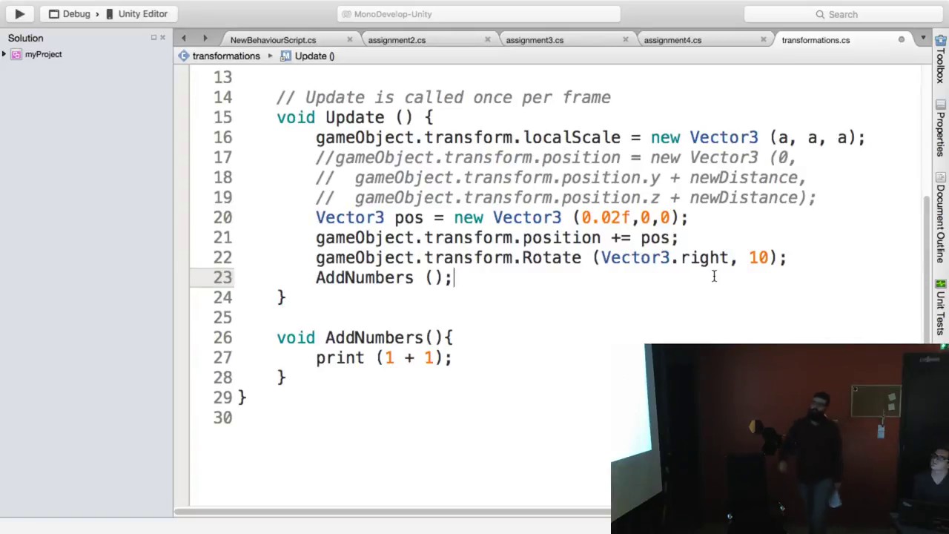
pyautogui.click(458, 338)
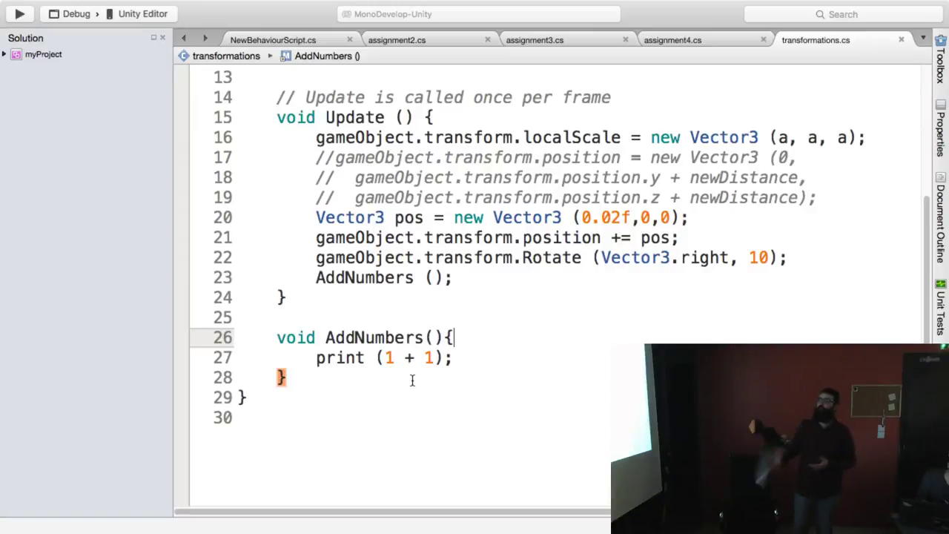
pyautogui.click(368, 372)
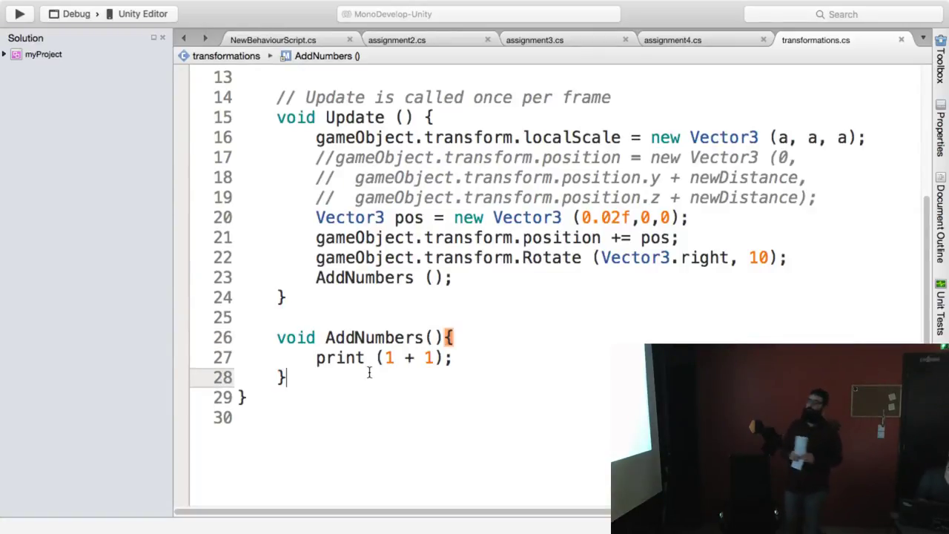
# - Create an empty void Move() method below AddNumbers
pyautogui.press('Return')
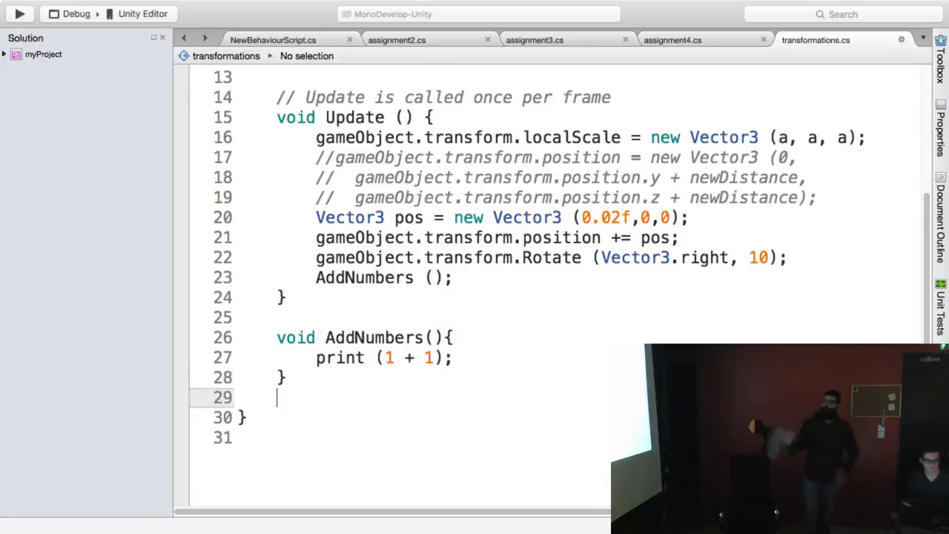
pyautogui.press('Return')
pyautogui.write('void M')
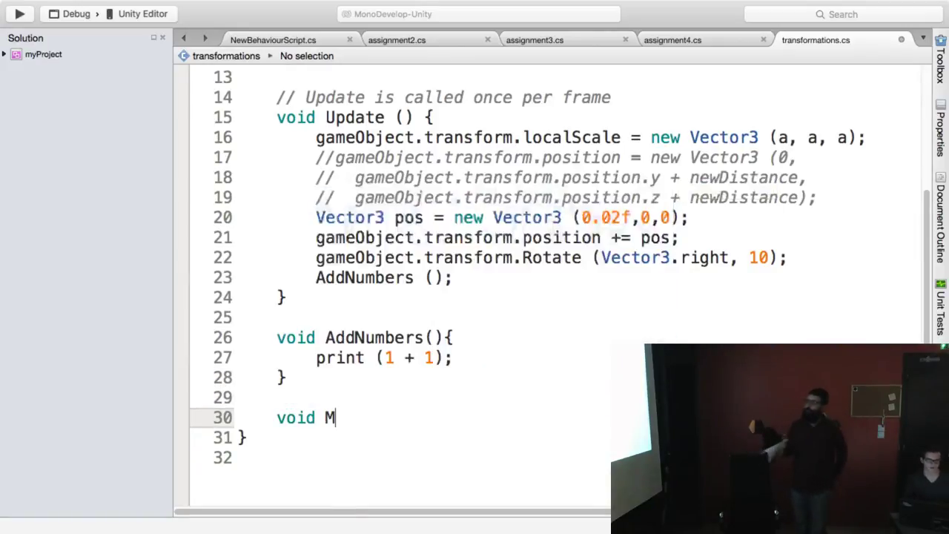
pyautogui.write('ove(')
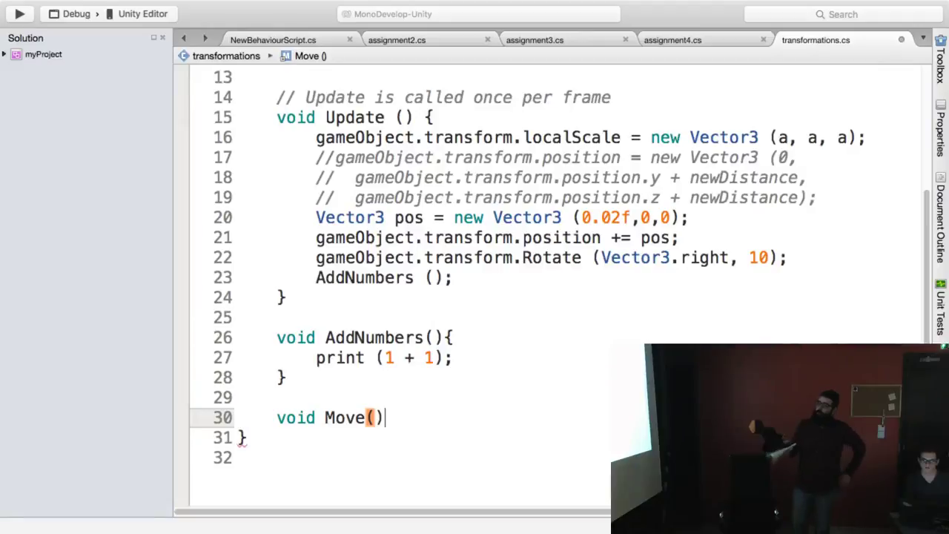
pyautogui.write(') {')
pyautogui.press('Return')
pyautogui.press('Return')
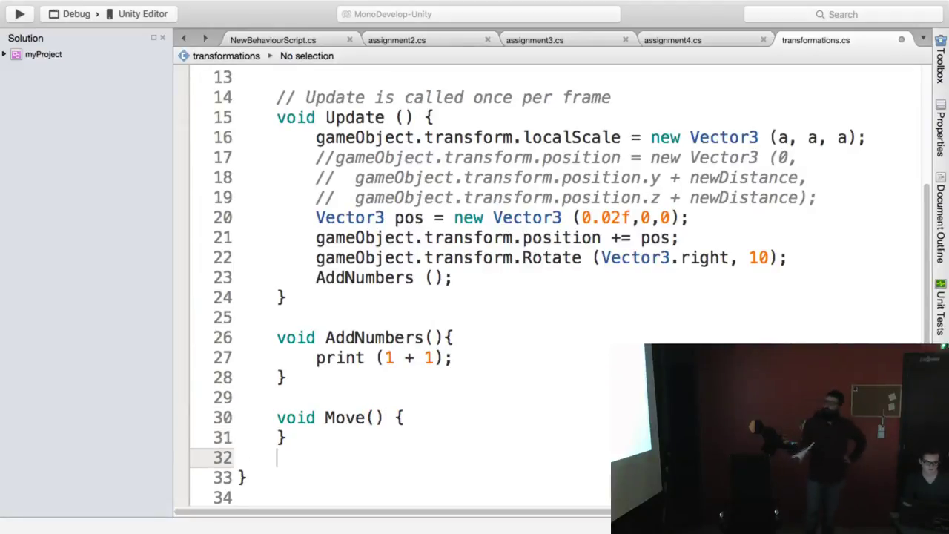
pyautogui.press('BackSpace')
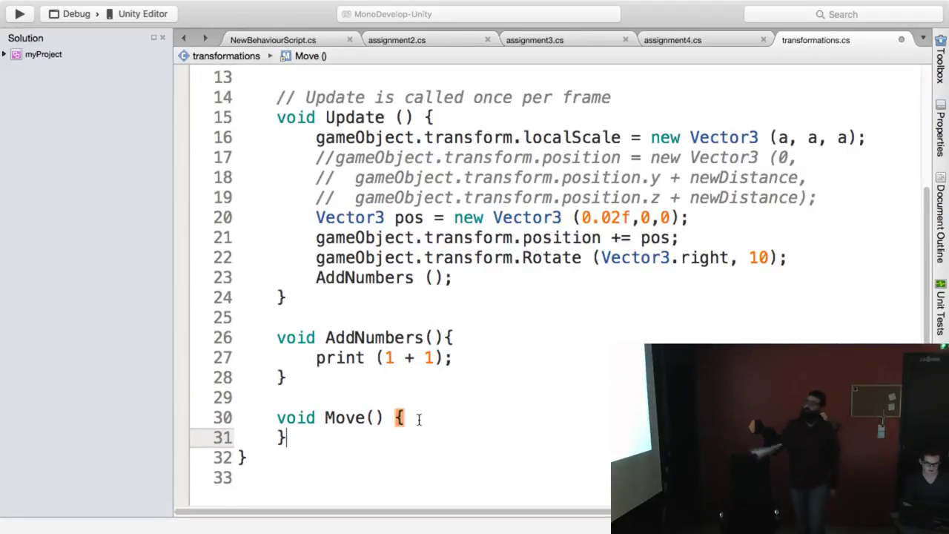
pyautogui.click(419, 419)
pyautogui.press('Return')
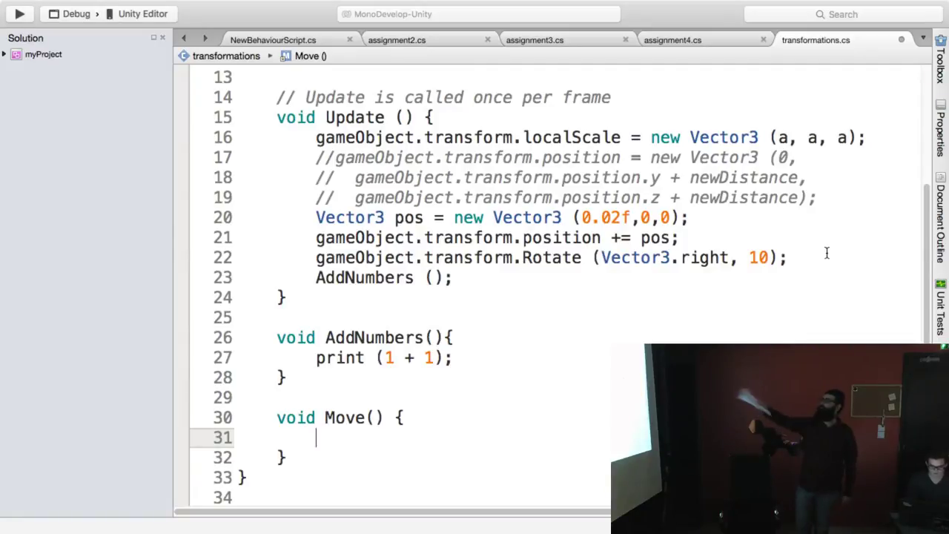
# - Move the scale, position and rotate lines from Update into Move, leaving a fresh line in Update
pyautogui.moveTo(827, 252); pyautogui.dragTo(317, 137)
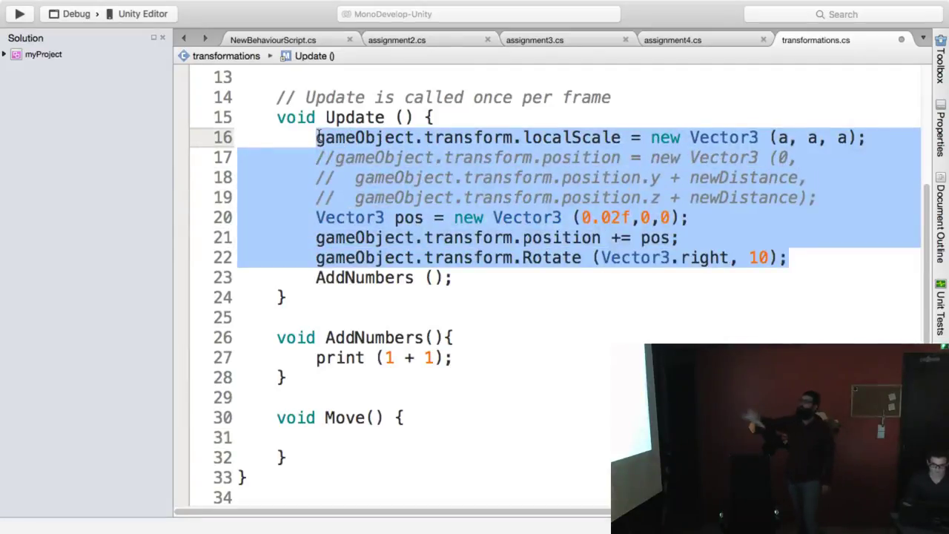
pyautogui.press('BackSpace')
pyautogui.press('BackSpace')
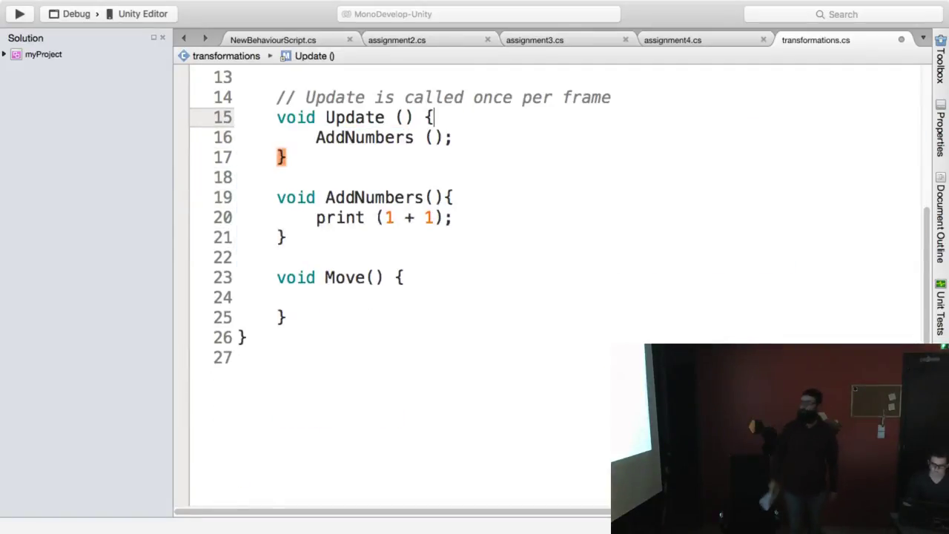
pyautogui.click(341, 298)
pyautogui.hotkey('ctrl', 'v')
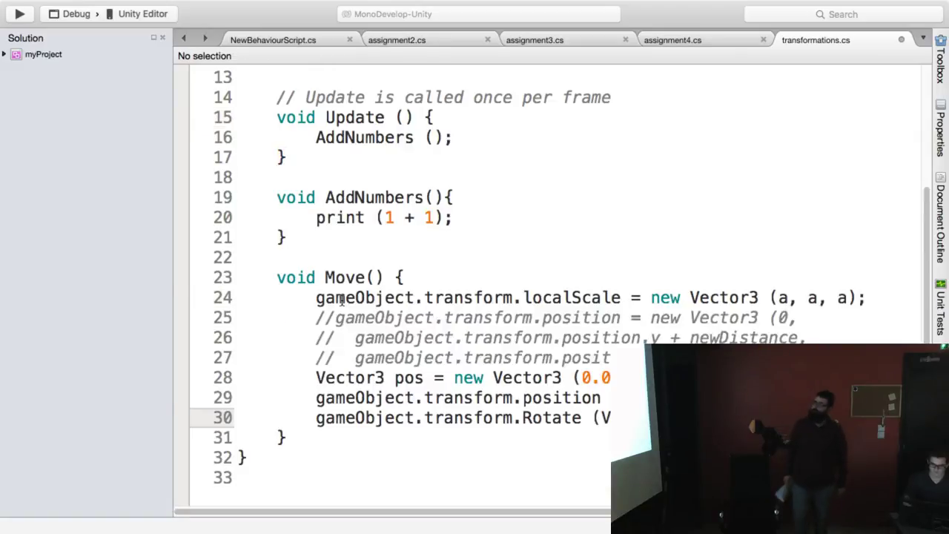
pyautogui.click(465, 115)
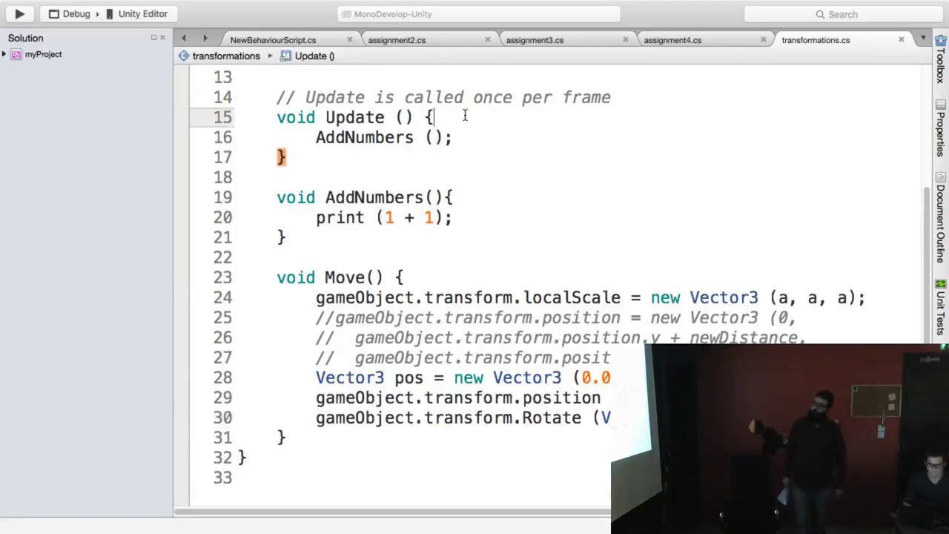
pyautogui.press('Return')
# - Call Move() at the top of Update, then switch Spaces to the Finder desktop
pyautogui.write('Move')
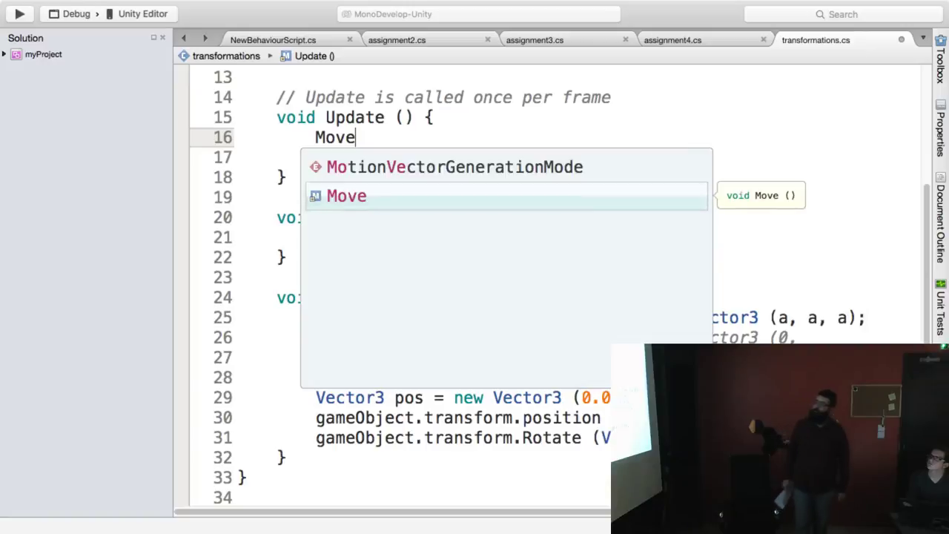
pyautogui.write(' ();')
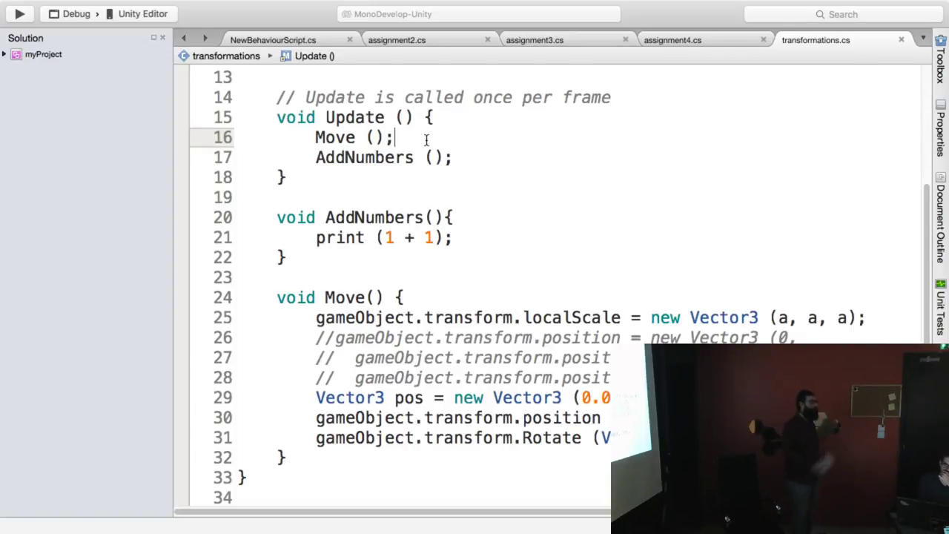
pyautogui.hotkey('ctrl', 'Left')
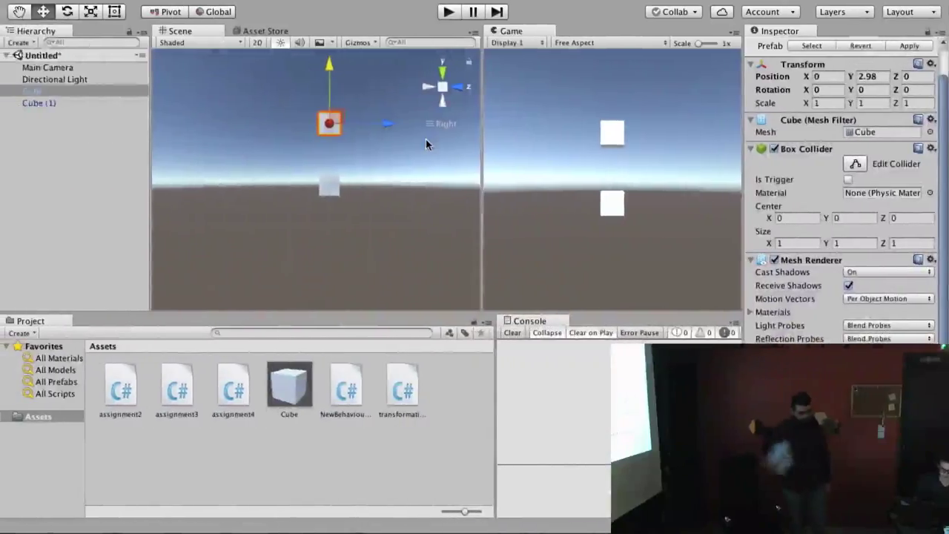
pyautogui.hotkey('ctrl', 'Left')
pyautogui.hotkey('ctrl', 'Right')
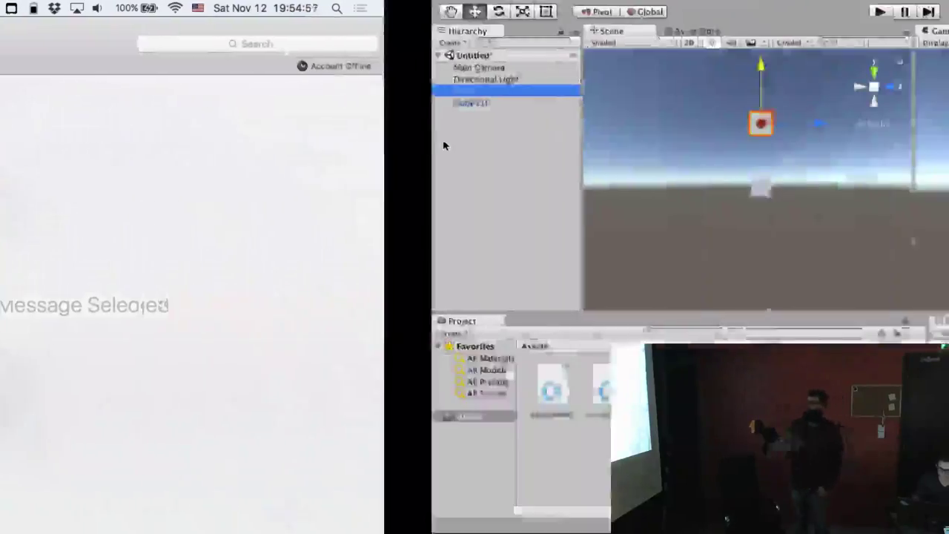
pyautogui.hotkey('ctrl', 'Right')
pyautogui.hotkey('ctrl', 'Right')
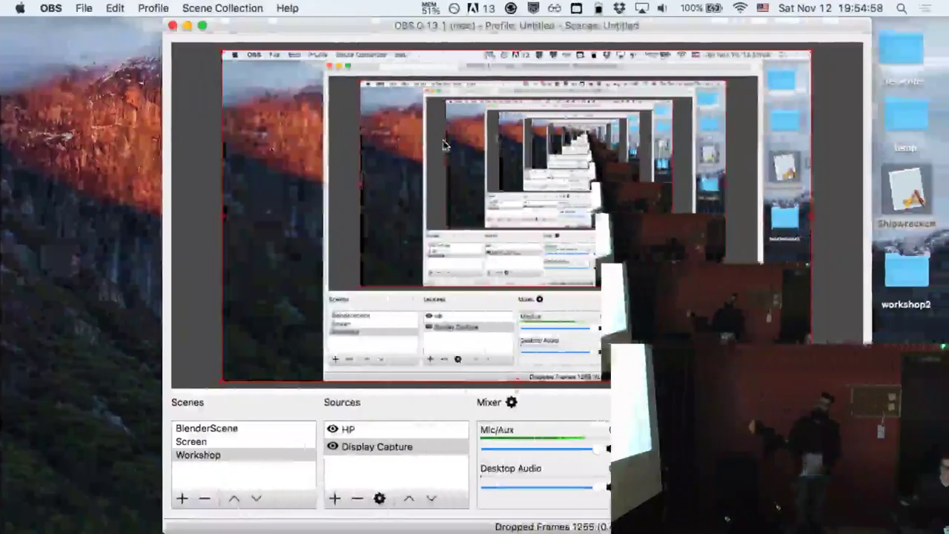
pyautogui.hotkey('ctrl', 'Right')
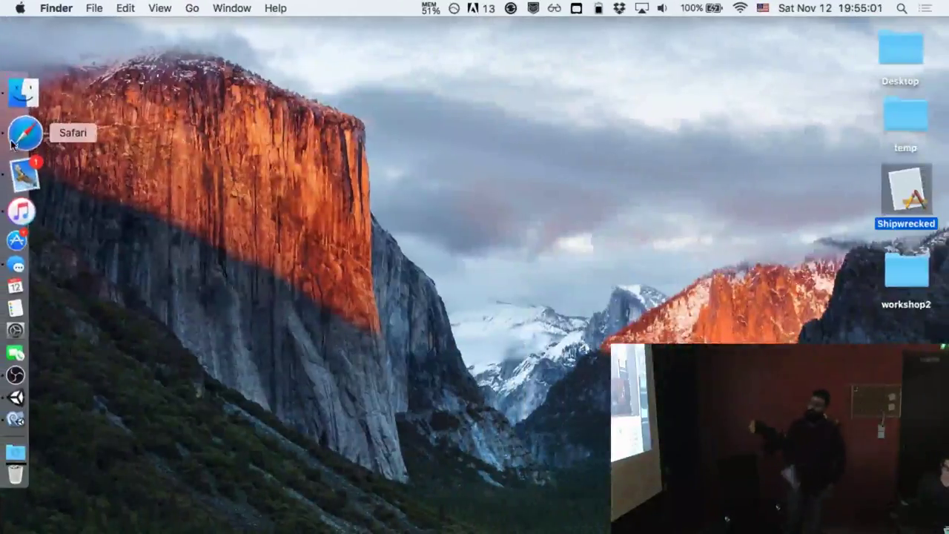
# - Google 'unity function argument c sharp' in a new Safari tab
pyautogui.click(23, 131)
pyautogui.press('super+t')
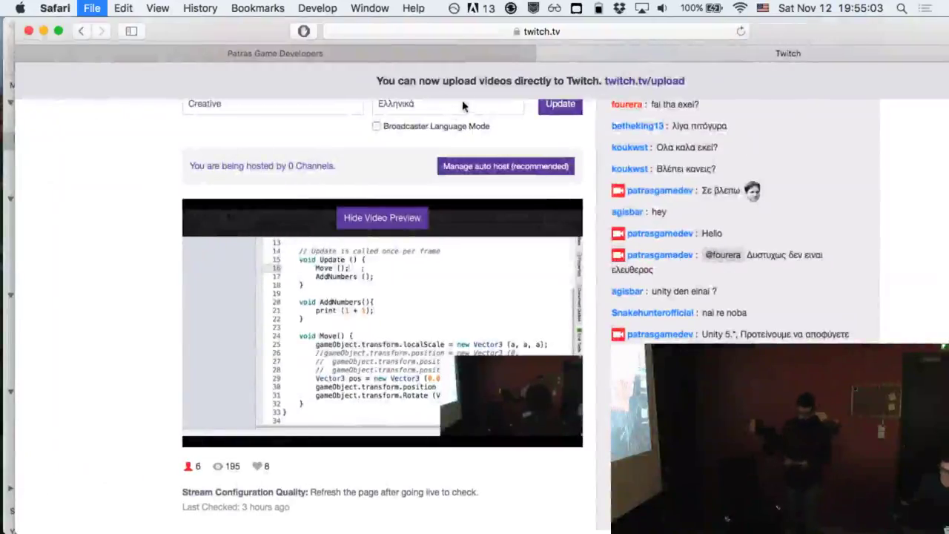
pyautogui.write('unit')
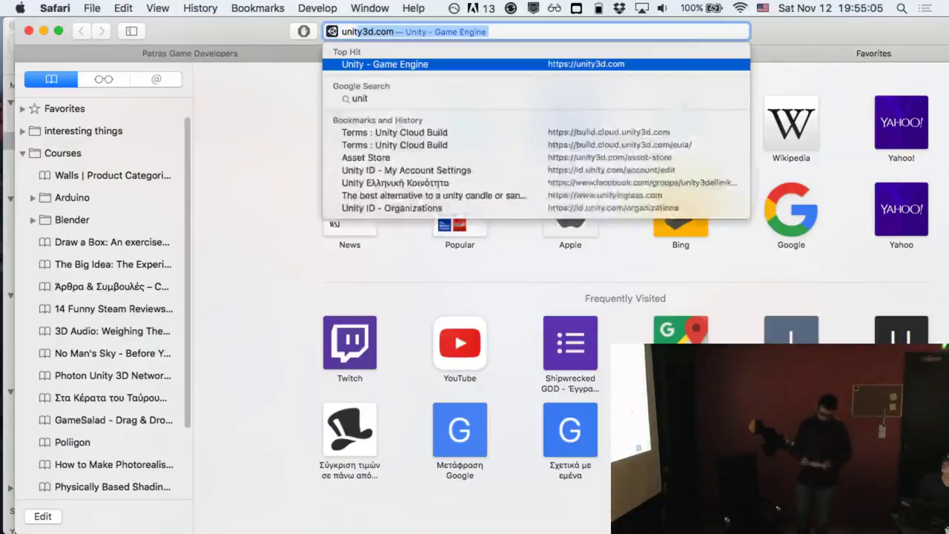
pyautogui.write('y fu')
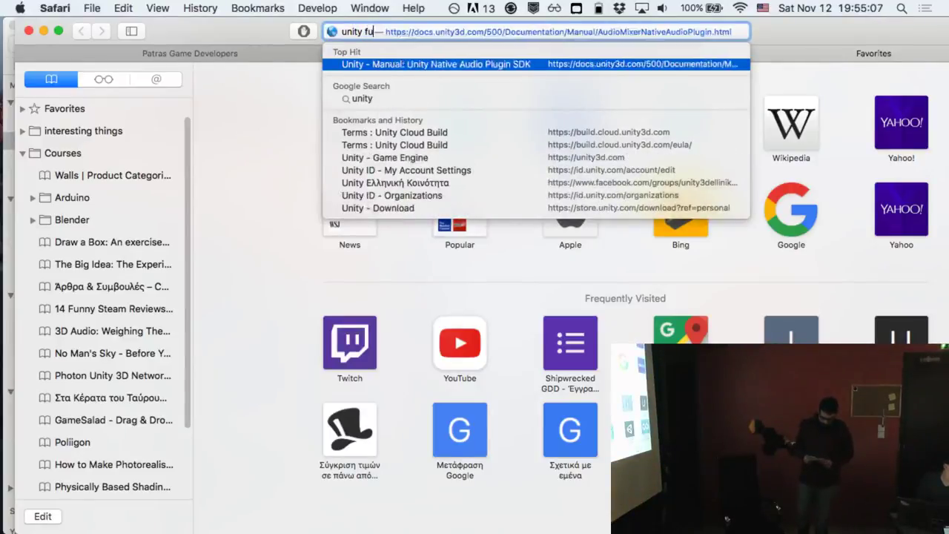
pyautogui.write('nction ar')
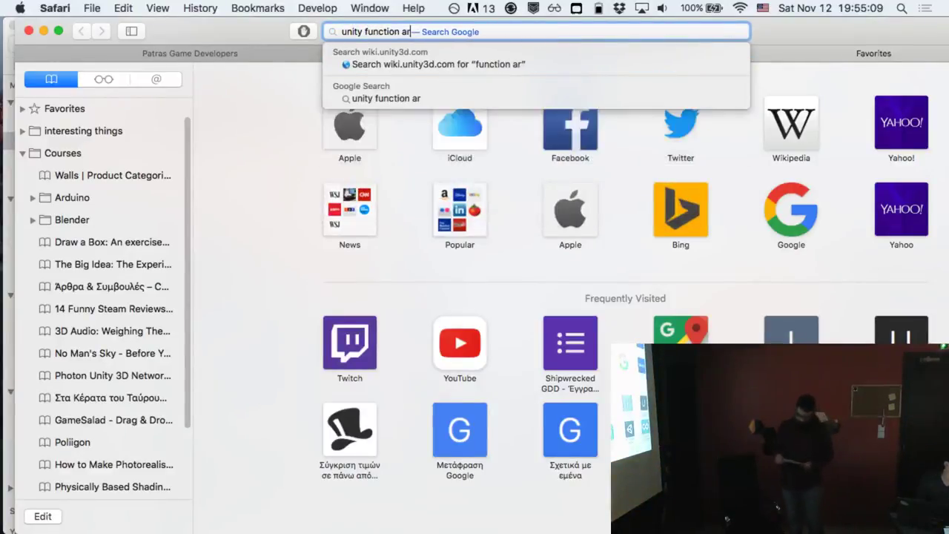
pyautogui.write('gument')
pyautogui.press('Escape')
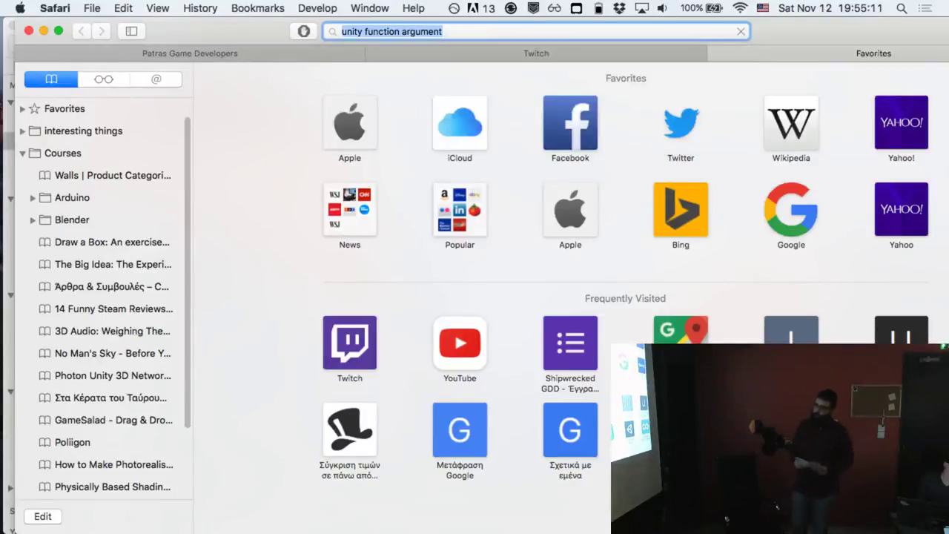
pyautogui.press('Return')
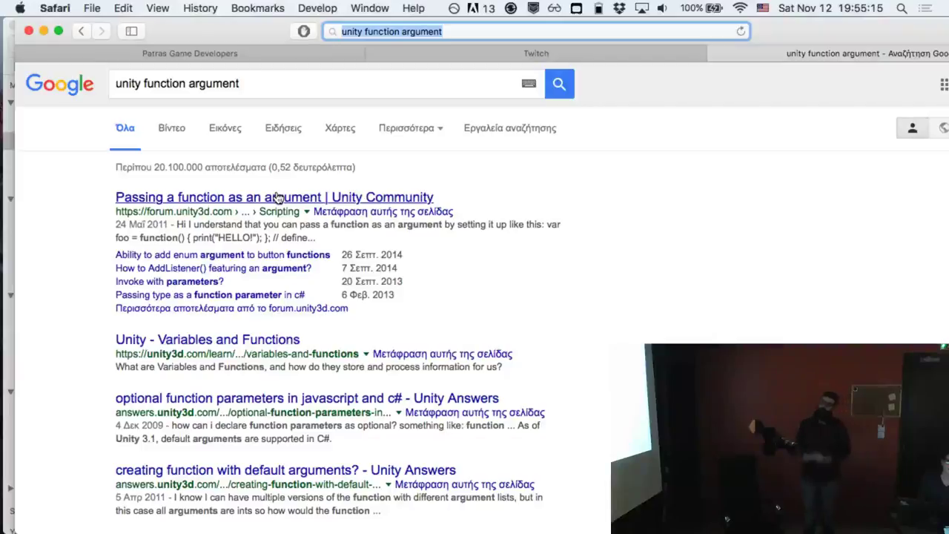
pyautogui.click(272, 83)
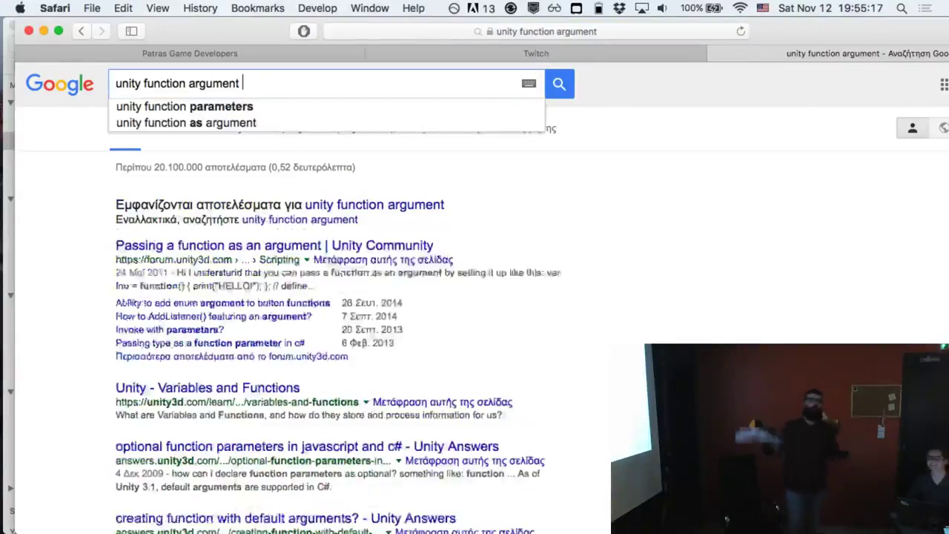
pyautogui.write('c shar')
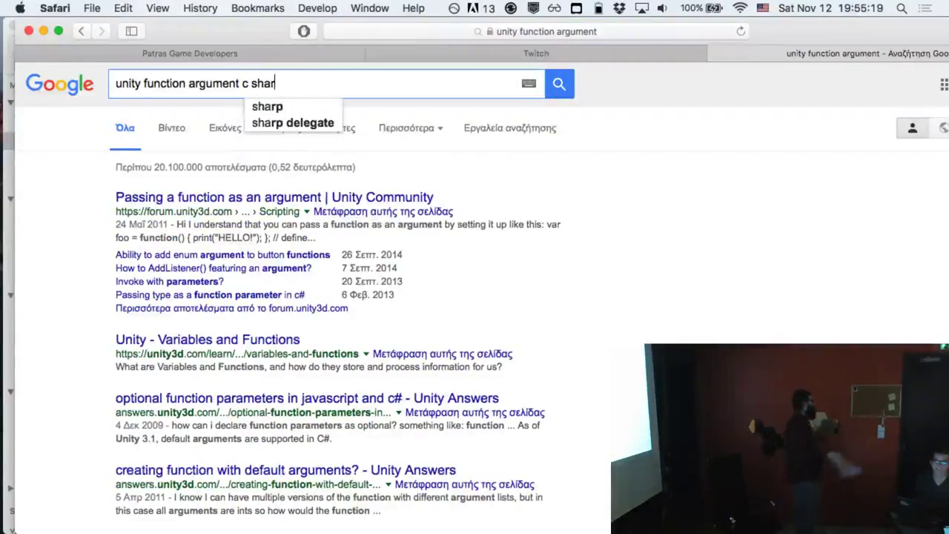
pyautogui.write('p')
pyautogui.press('Return')
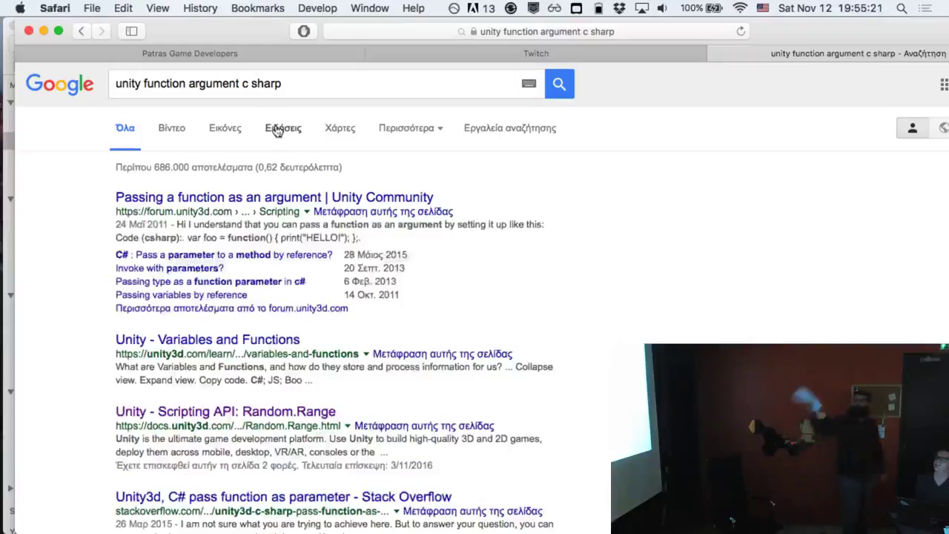
# - Check the Unity forum thread on passing functions, then search 'unity function c sharp' instead
pyautogui.click(305, 199)
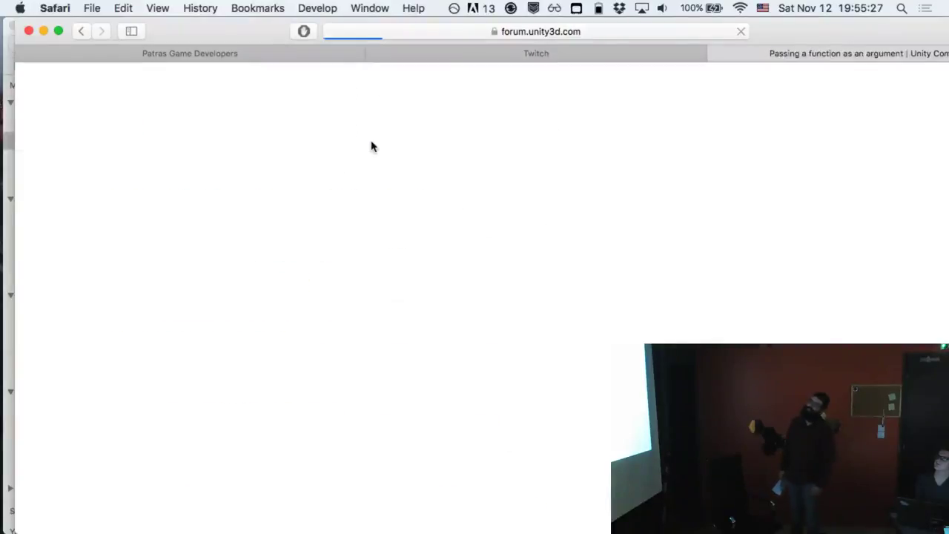
pyautogui.scroll(-3, 479, 275)
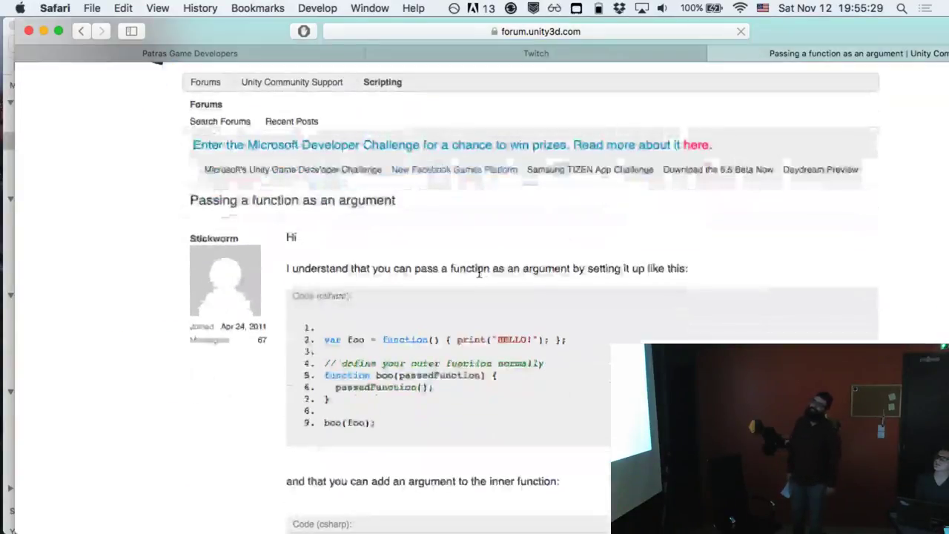
pyautogui.press('super+bracketleft')
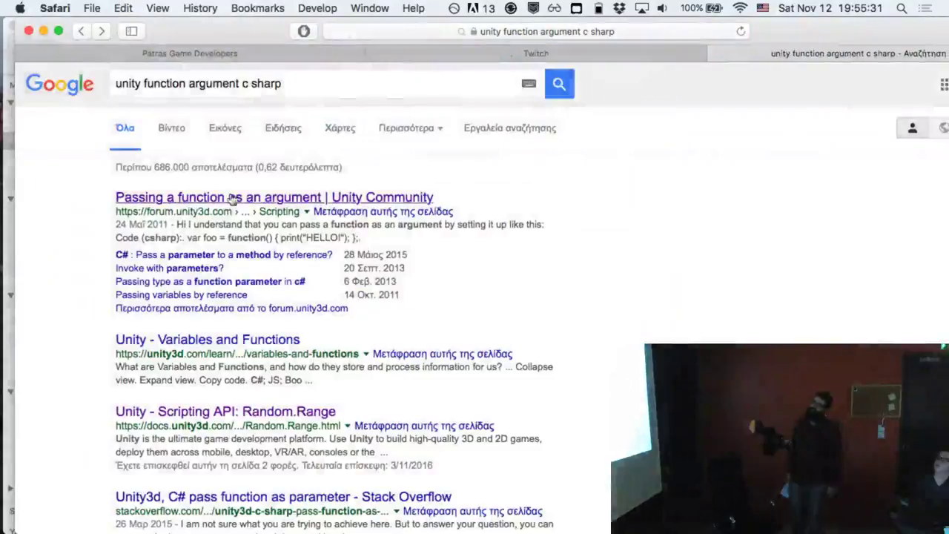
pyautogui.doubleClick(200, 83)
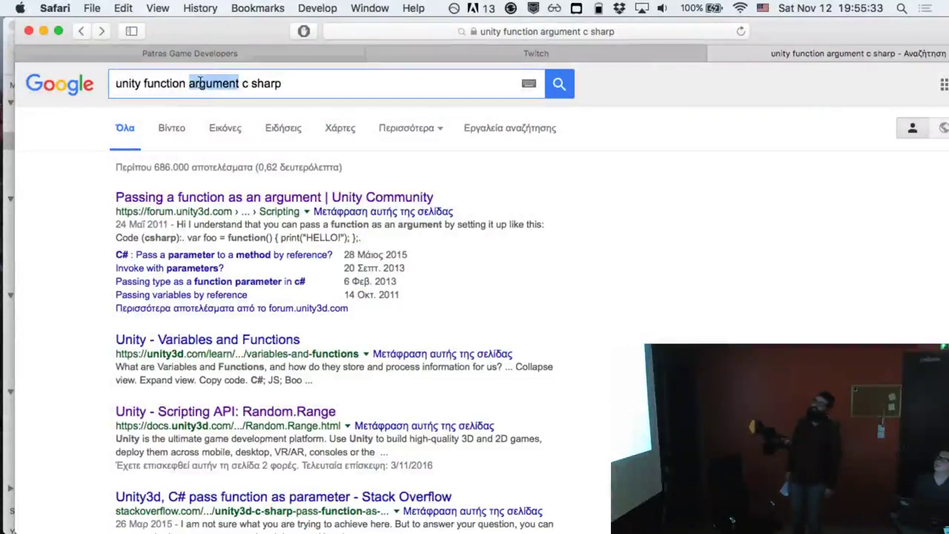
pyautogui.press('BackSpace')
pyautogui.press('Return')
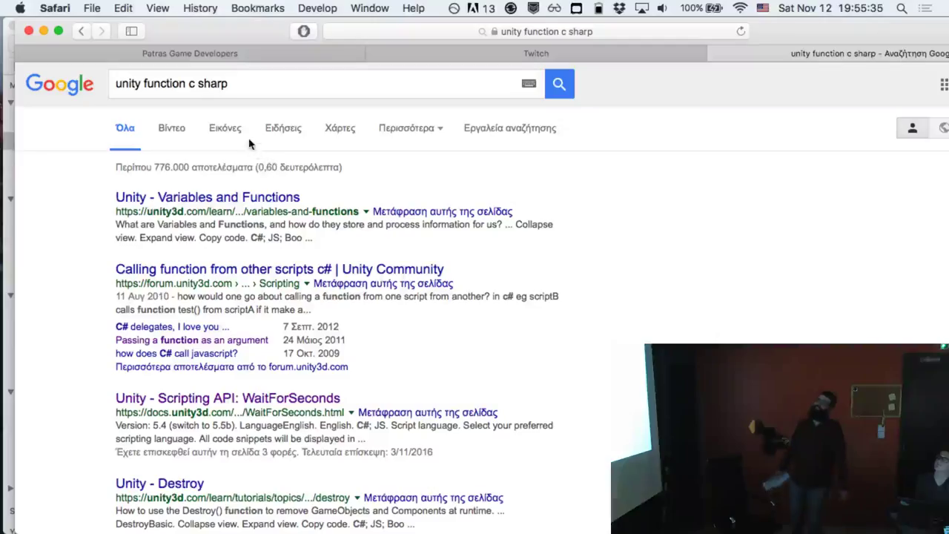
pyautogui.click(267, 197)
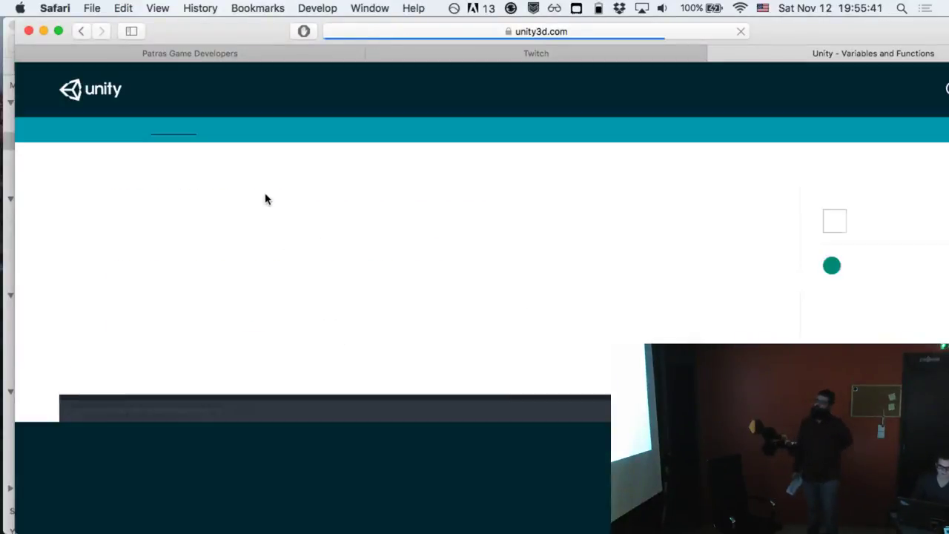
pyautogui.scroll(-5, 267, 198)
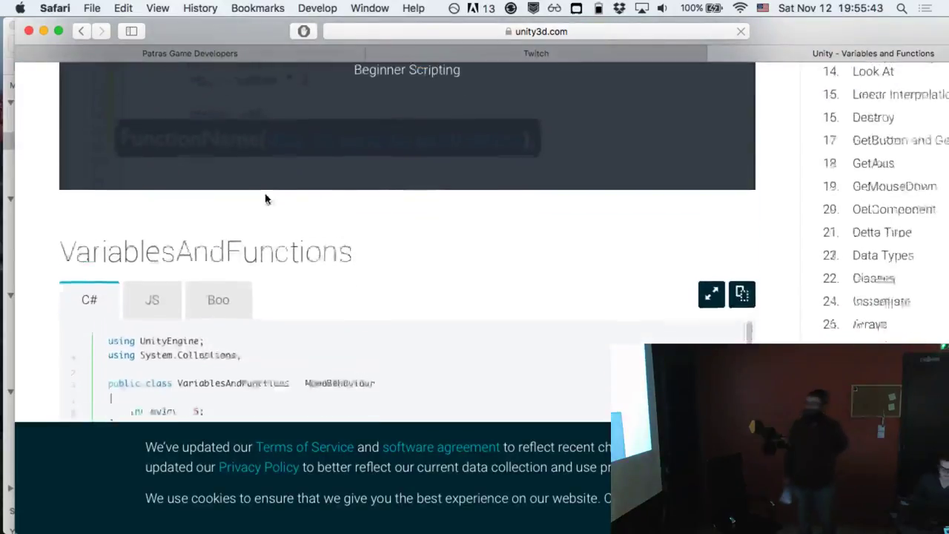
pyautogui.scroll(-3, 265, 199)
pyautogui.scroll(-3, 267, 222)
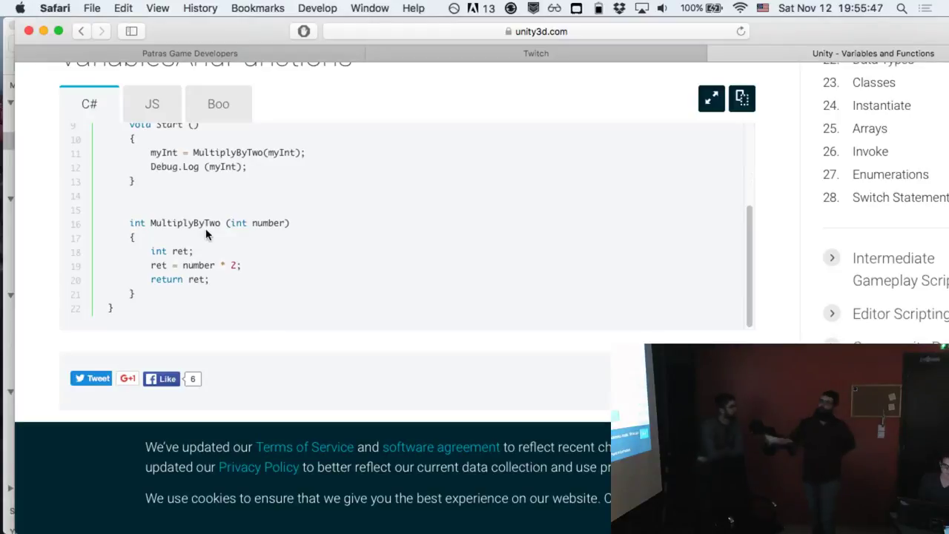
pyautogui.scroll(1, 218, 234)
pyautogui.scroll(3, 220, 234)
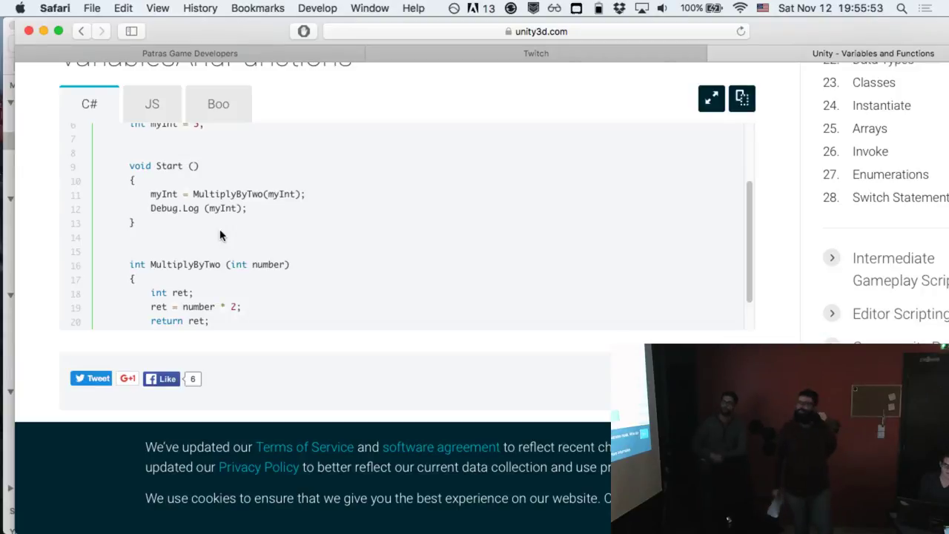
pyautogui.scroll(3, 219, 235)
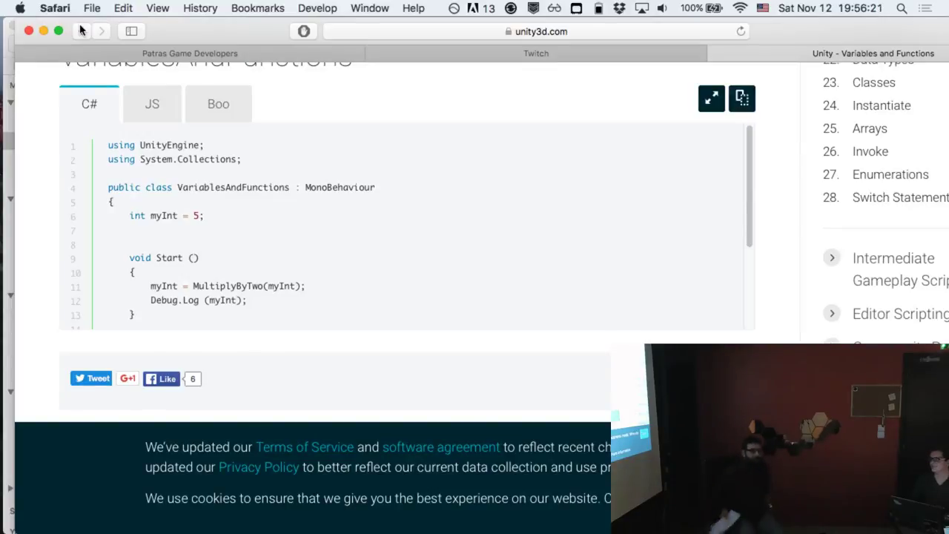
pyautogui.click(81, 31)
# - Minimize Safari, go back to the Unity Space, and clear the Cube selection
pyautogui.click(43, 31)
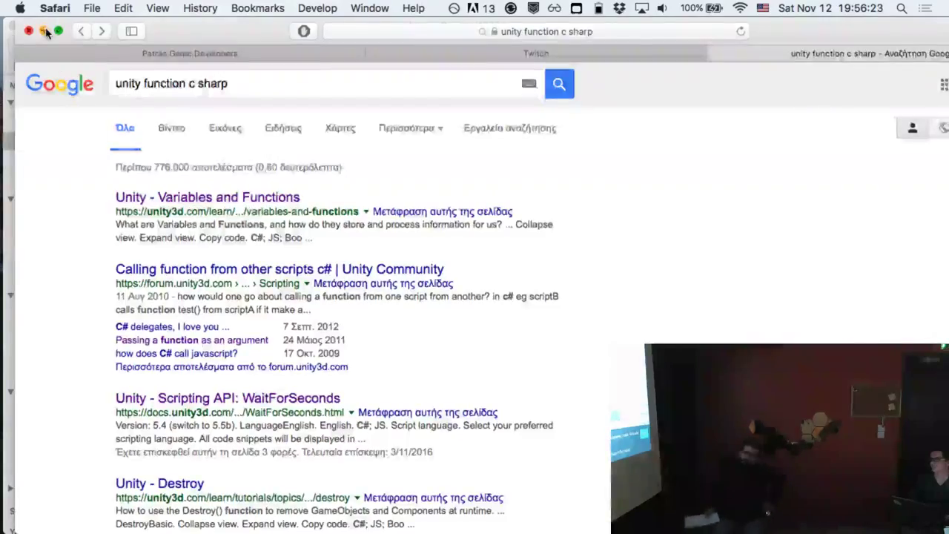
pyautogui.hotkey('ctrl', 'Right')
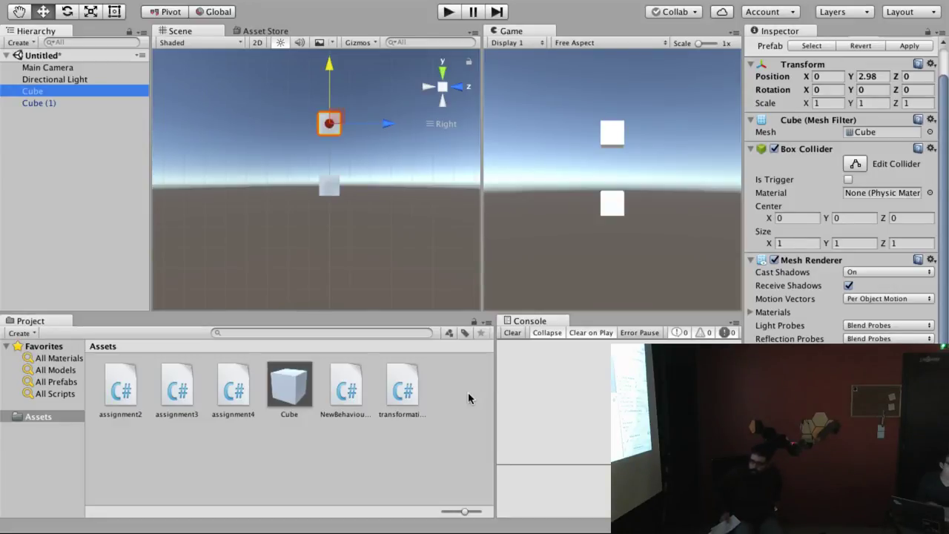
pyautogui.click(441, 458)
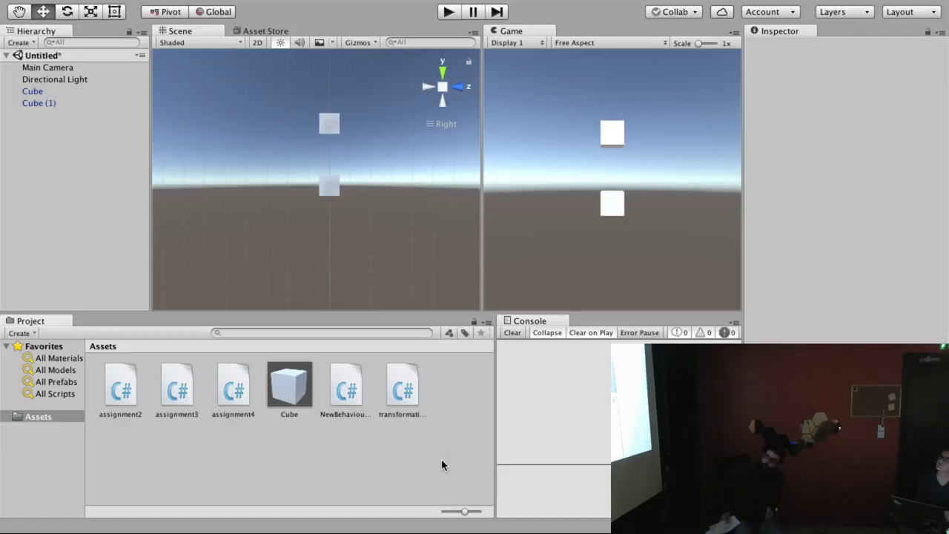
# - Save the scene as firstScene in Assets and select the new firstScene asset
pyautogui.press('super+s')
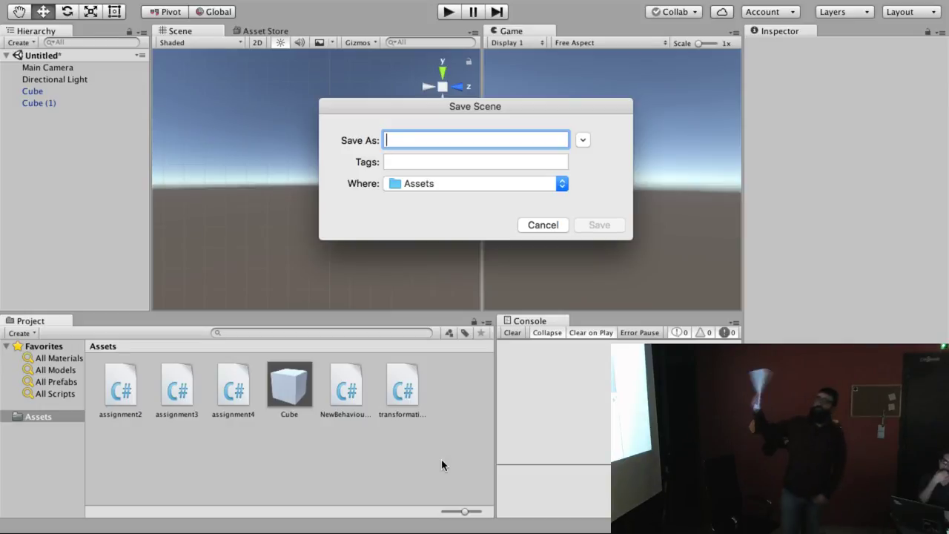
pyautogui.write('firs')
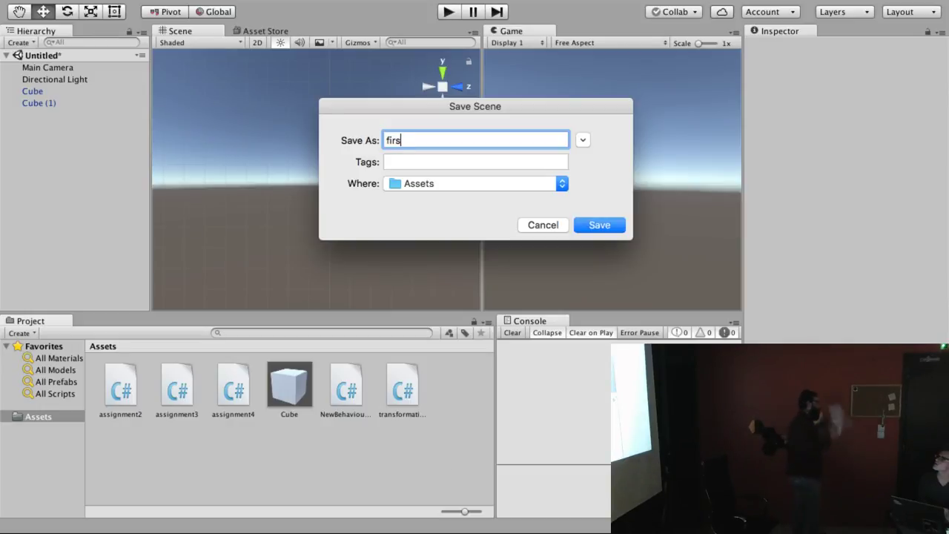
pyautogui.write('tScene')
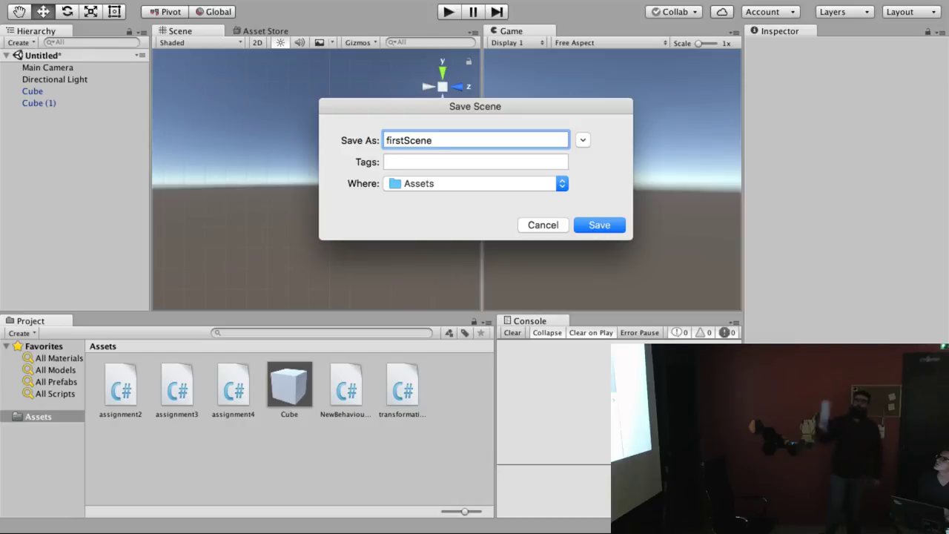
pyautogui.press('Return')
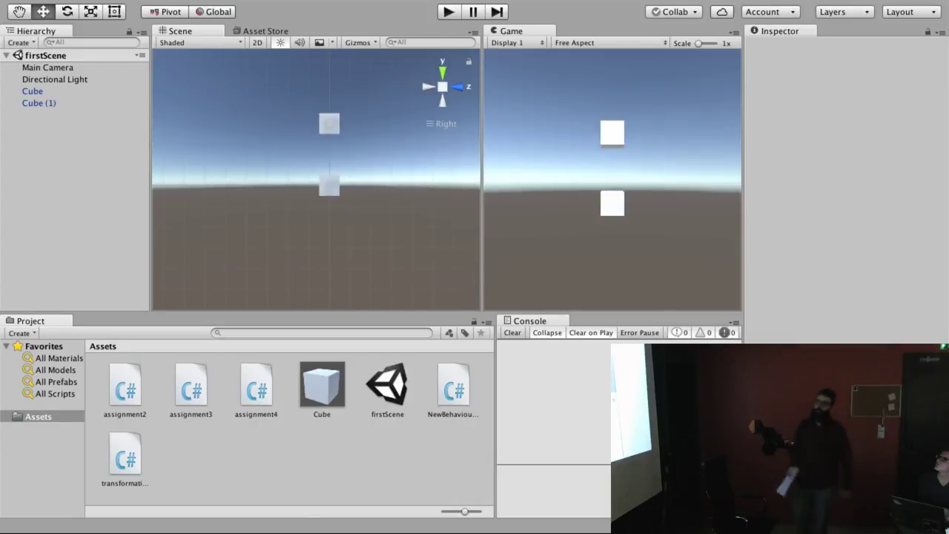
pyautogui.click(397, 376)
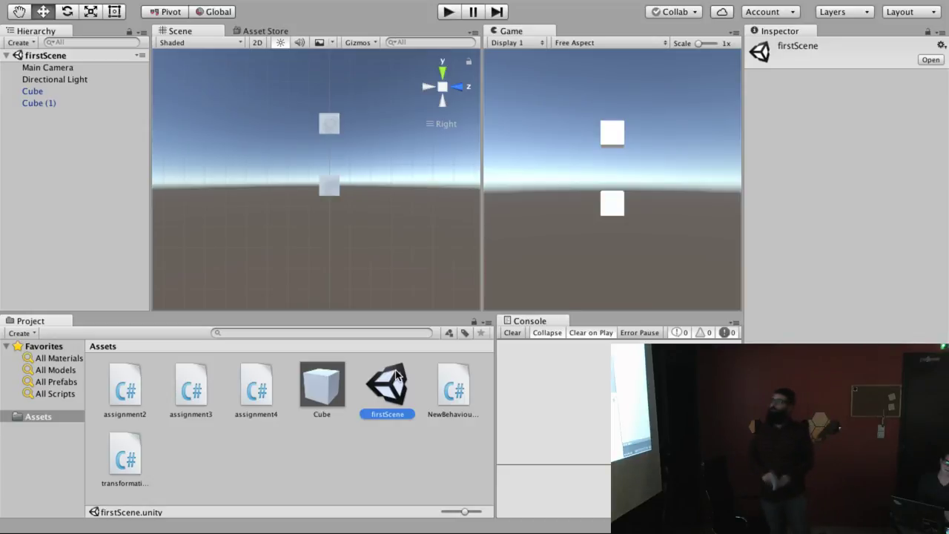
# - Create a new Scene asset in Assets from the Project panel's context menu
pyautogui.rightClick(274, 456)
pyautogui.moveTo(404, 269)
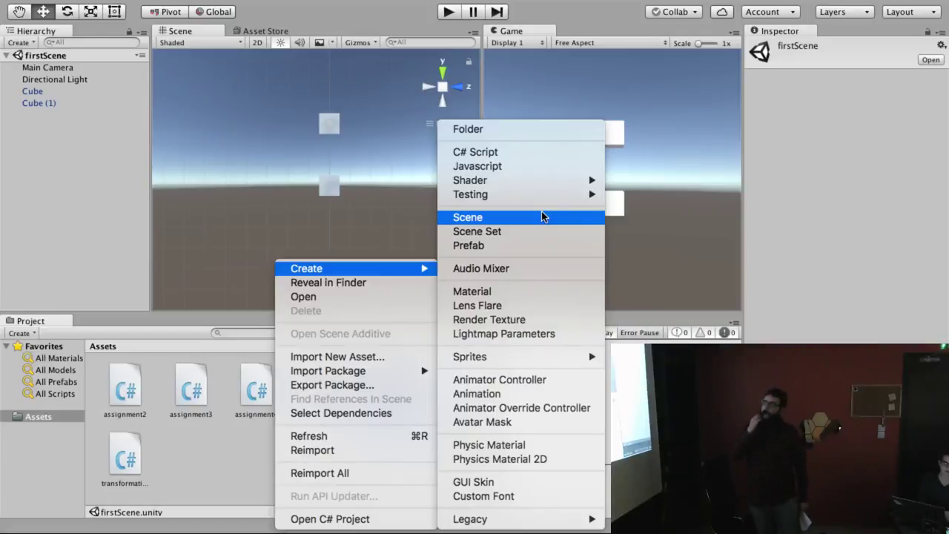
pyautogui.click(222, 458)
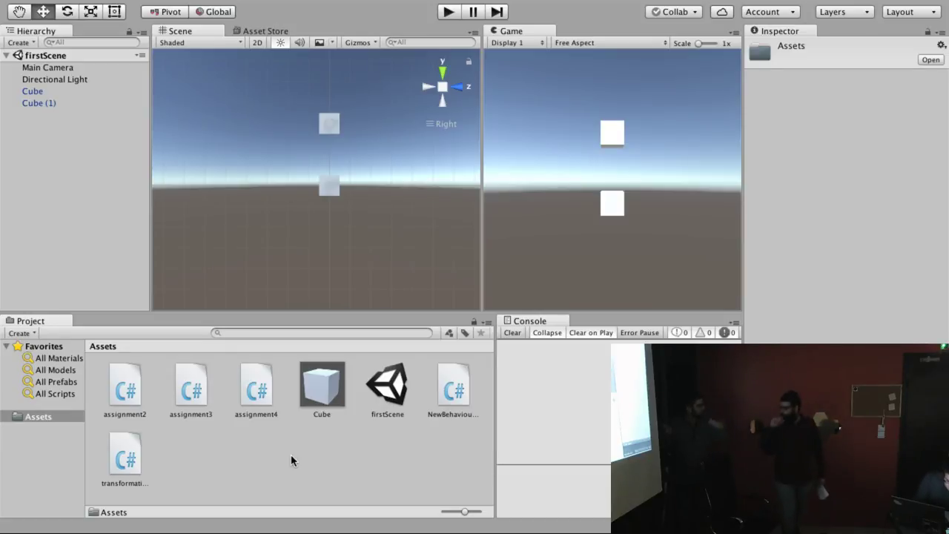
pyautogui.rightClick(252, 454)
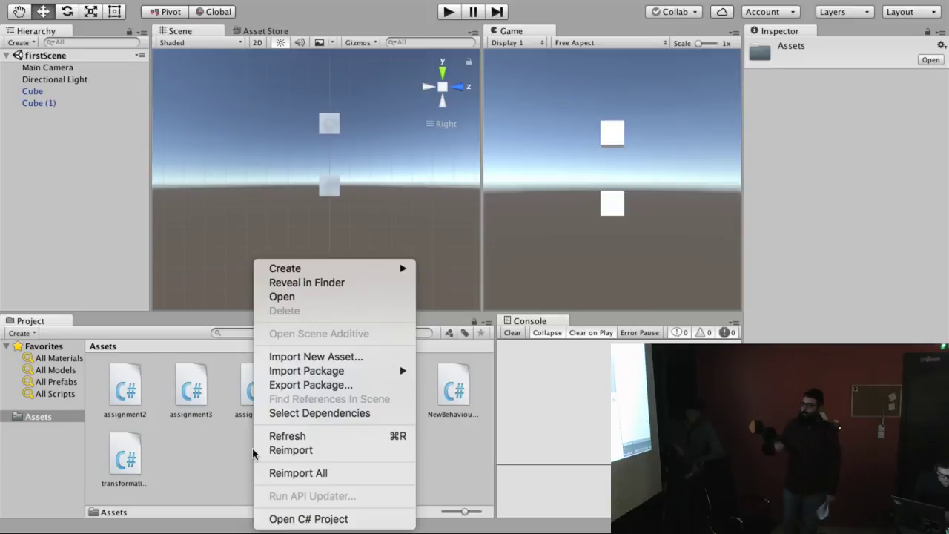
pyautogui.click(231, 444)
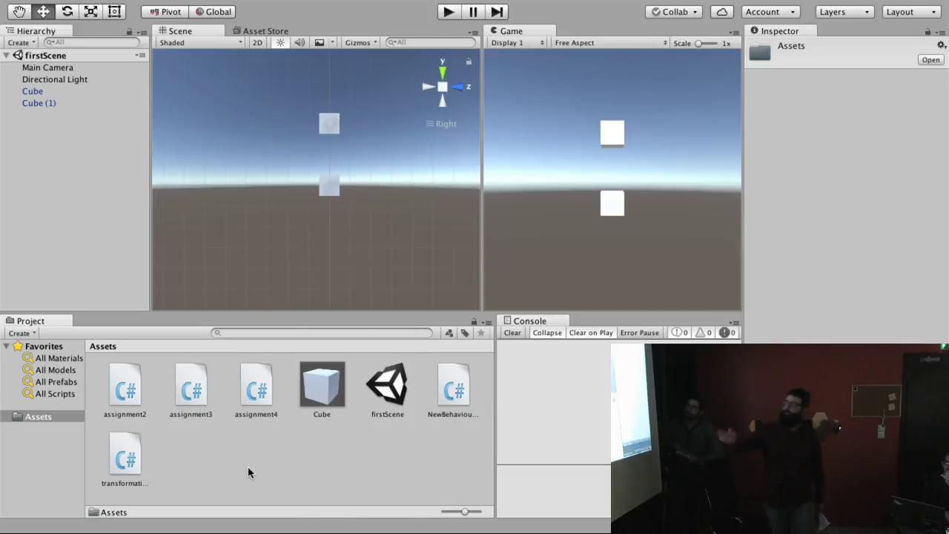
pyautogui.rightClick(248, 467)
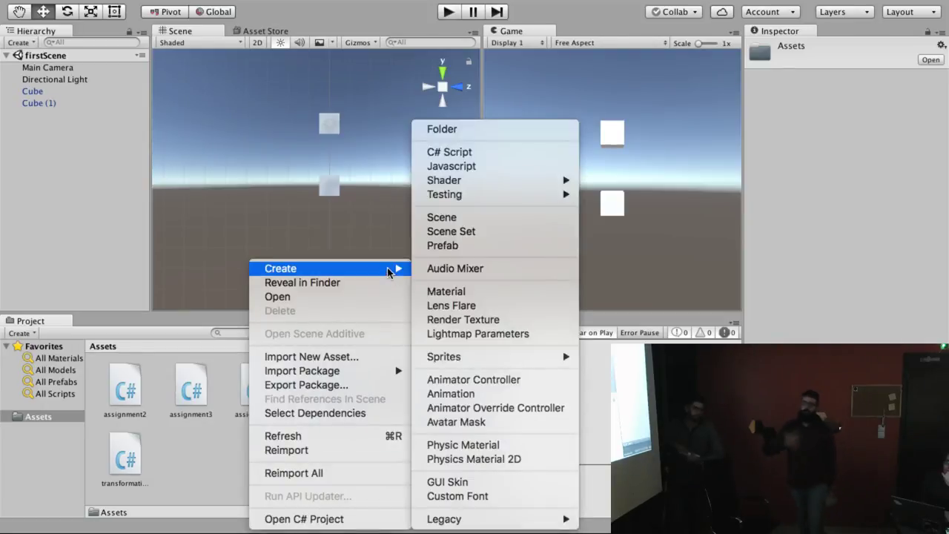
pyautogui.click(443, 216)
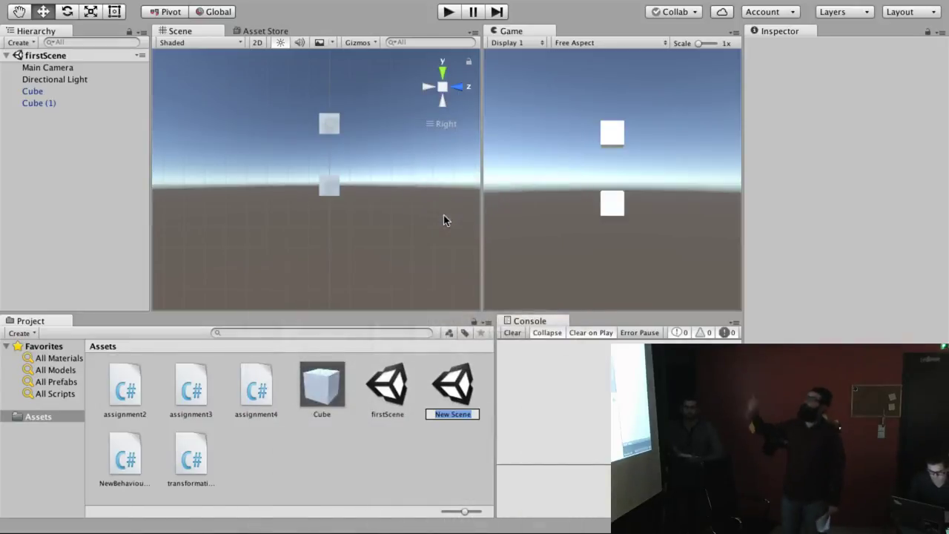
# - Keep the name New Scene and open it, leaving only Main Camera and Directional Light
pyautogui.press('Return')
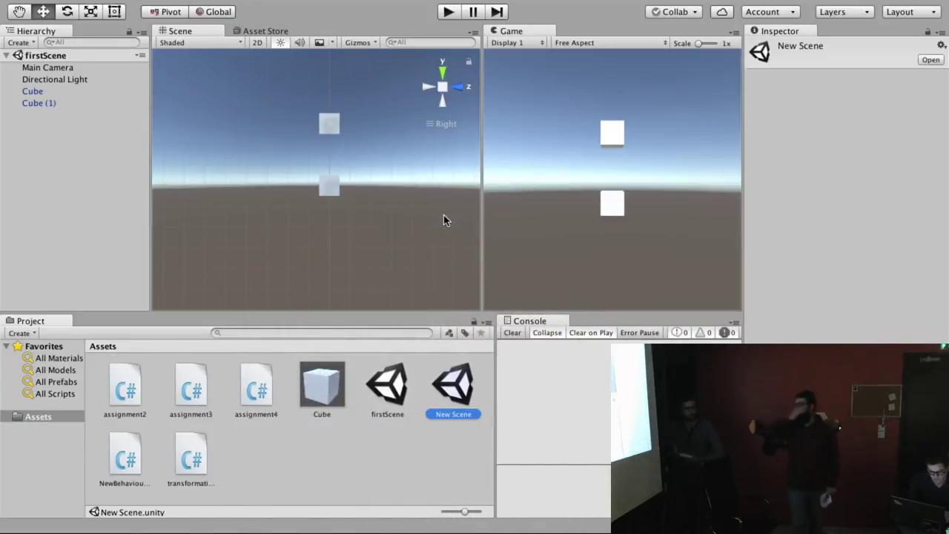
pyautogui.doubleClick(454, 382)
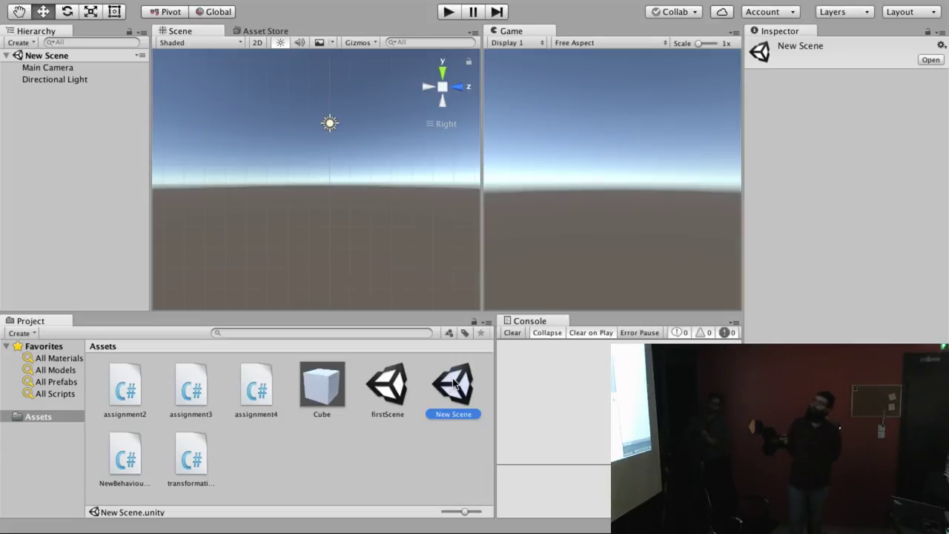
pyautogui.doubleClick(391, 379)
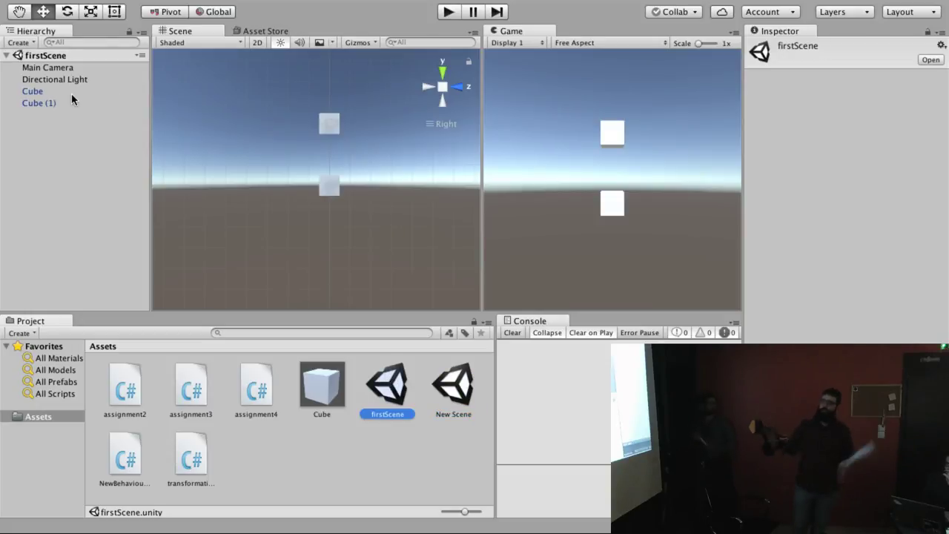
pyautogui.click(445, 390)
pyautogui.doubleClick(445, 390)
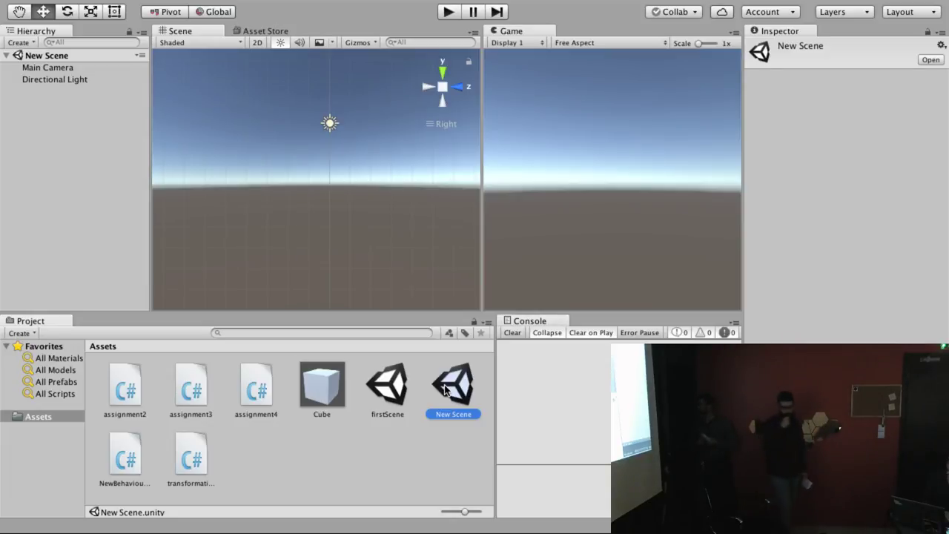
pyautogui.click(338, 458)
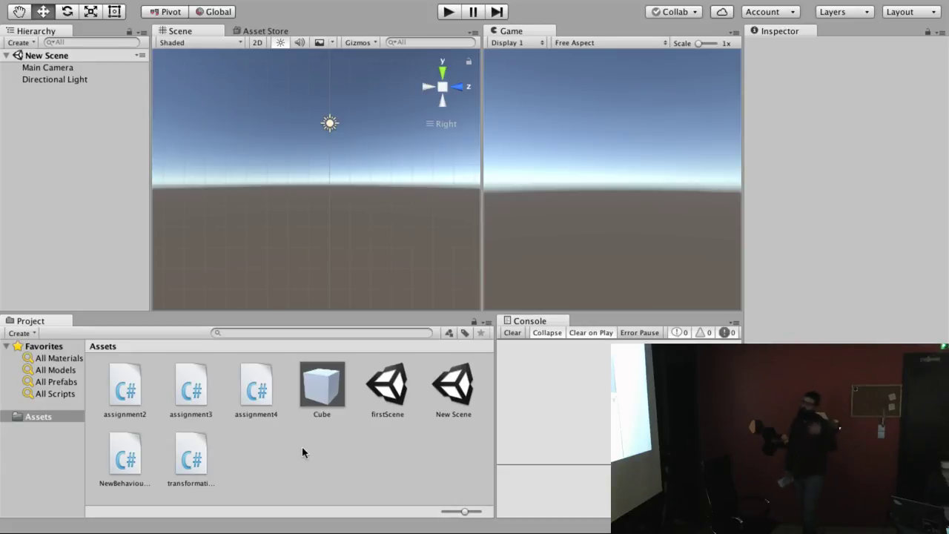
pyautogui.moveTo(206, 3)
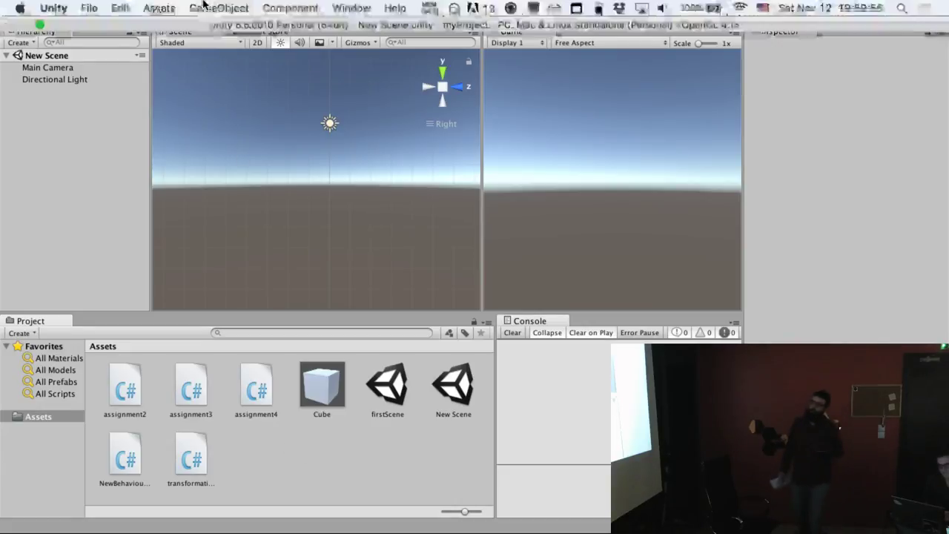
pyautogui.click(159, 15)
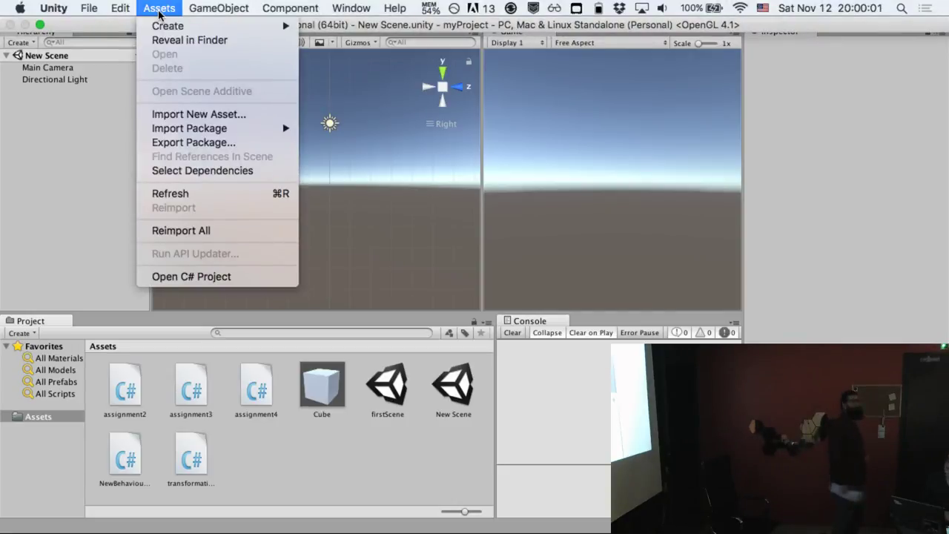
pyautogui.click(332, 454)
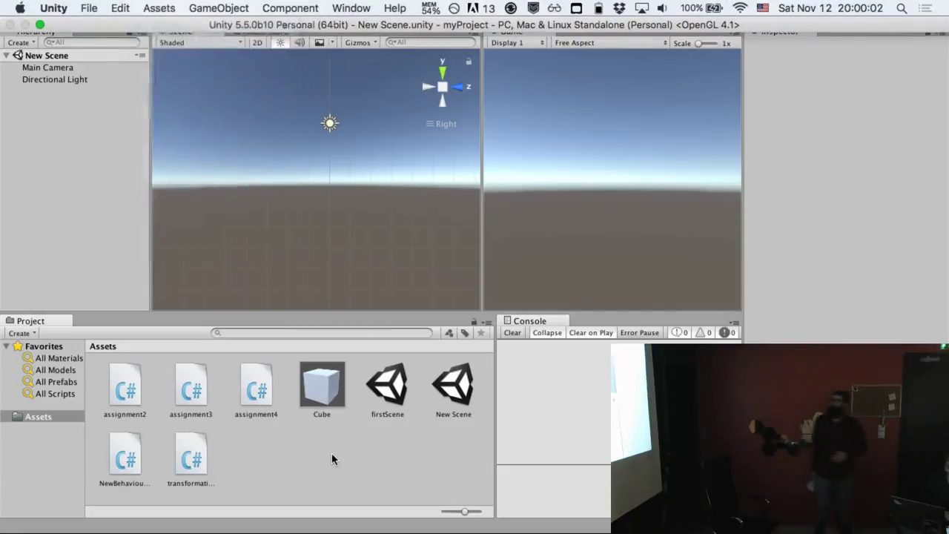
pyautogui.press('super+a')
# - Deselect all assets, select the Cube prefab in the Project panel, and open the Assets menu
pyautogui.click(286, 456)
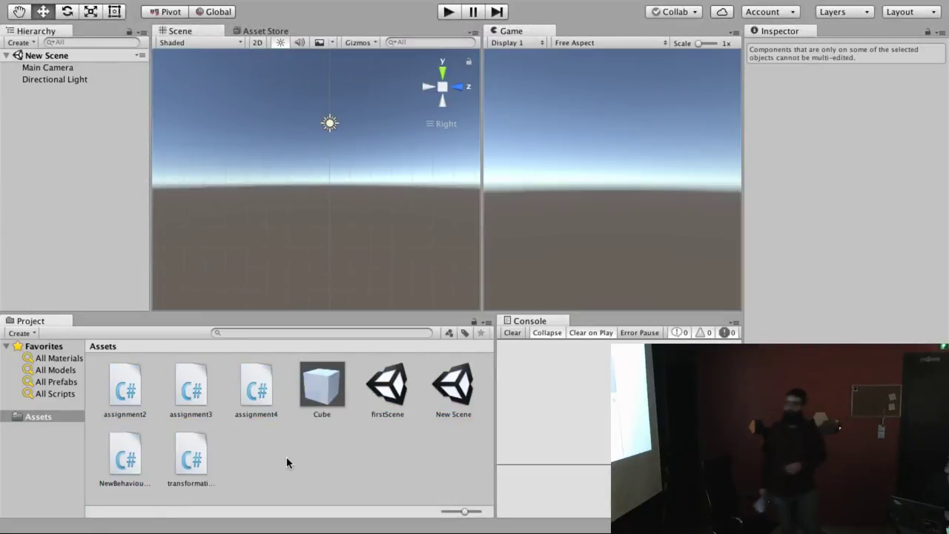
pyautogui.click(322, 391)
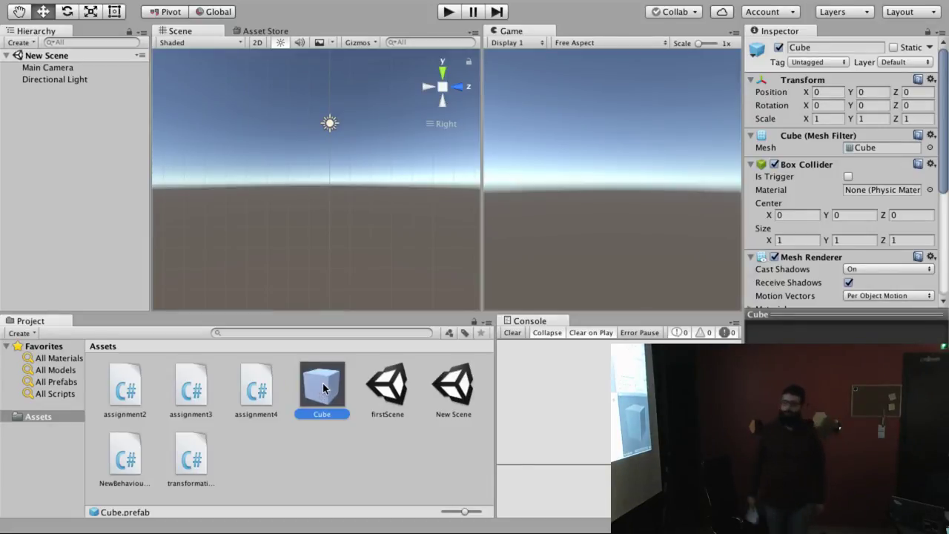
pyautogui.moveTo(157, 7)
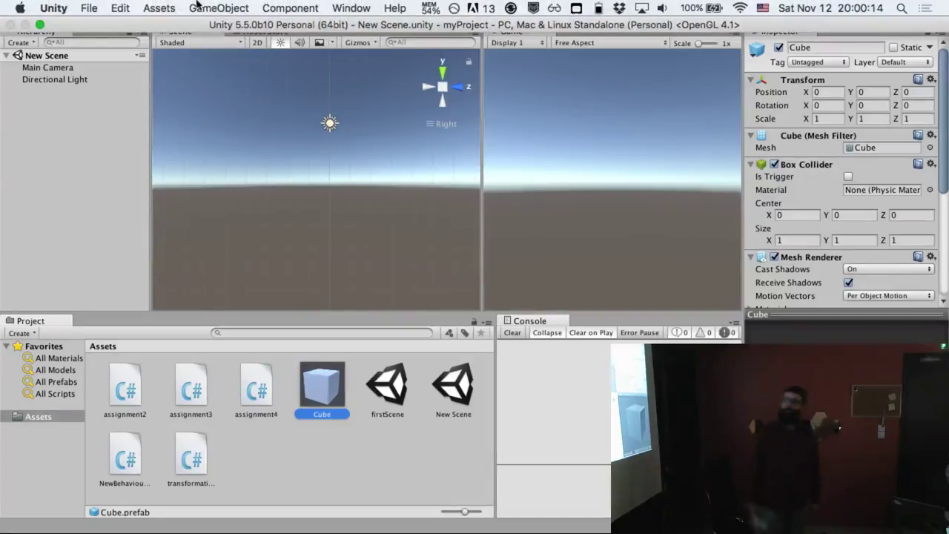
pyautogui.click(158, 7)
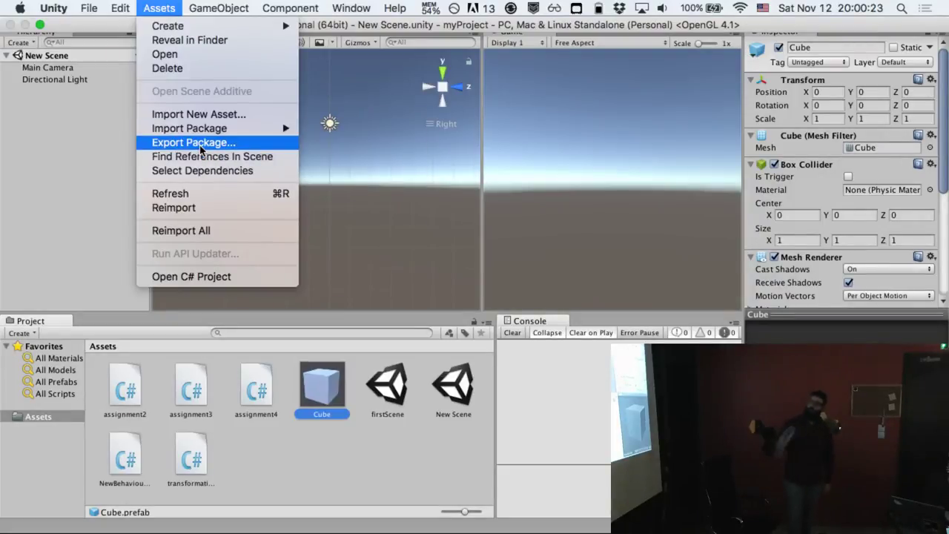
# - Start an Export Package from the Assets menu, untick every item, then close the window
pyautogui.click(199, 145)
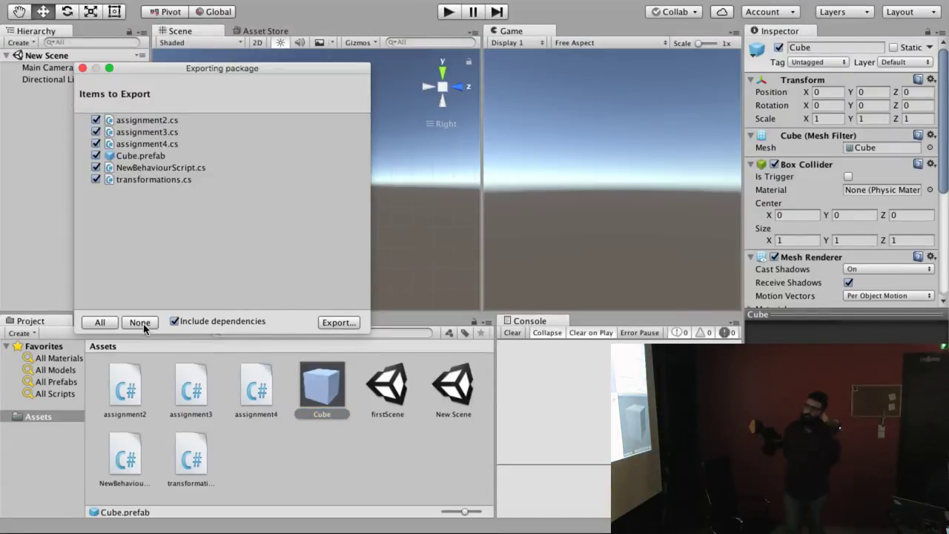
pyautogui.click(141, 323)
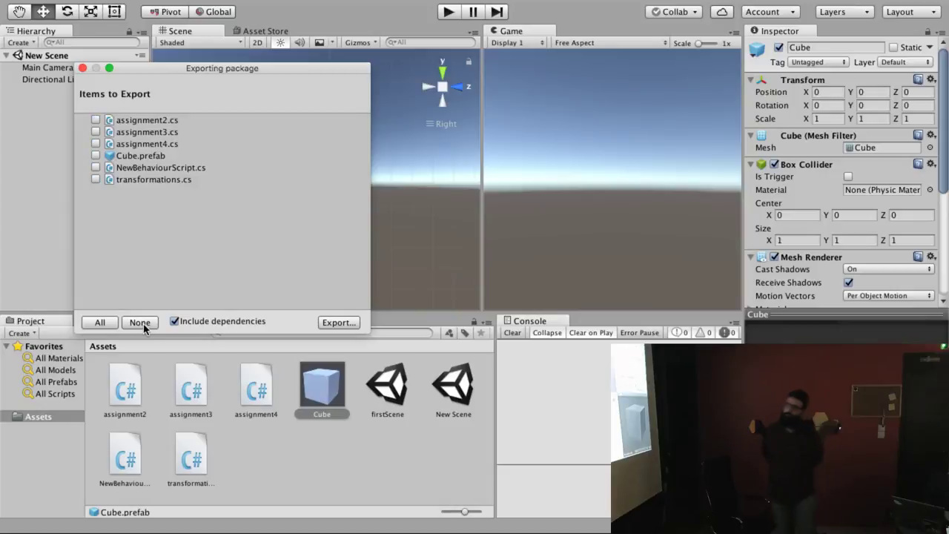
pyautogui.click(83, 69)
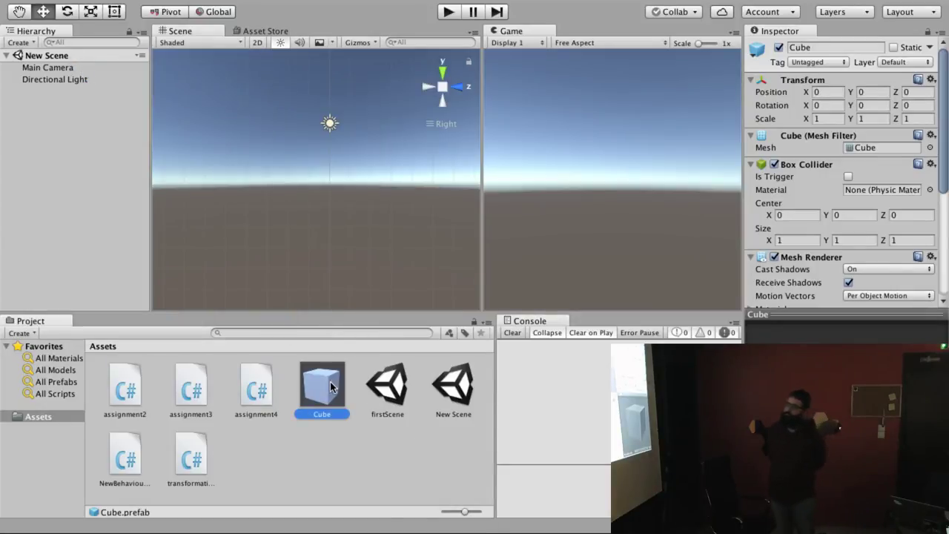
# - Export Cube from its context menu, unticking assignment2-4.cs and NewBehaviourScript.cs, keeping Include dependencies on
pyautogui.rightClick(330, 382)
pyautogui.click(368, 387)
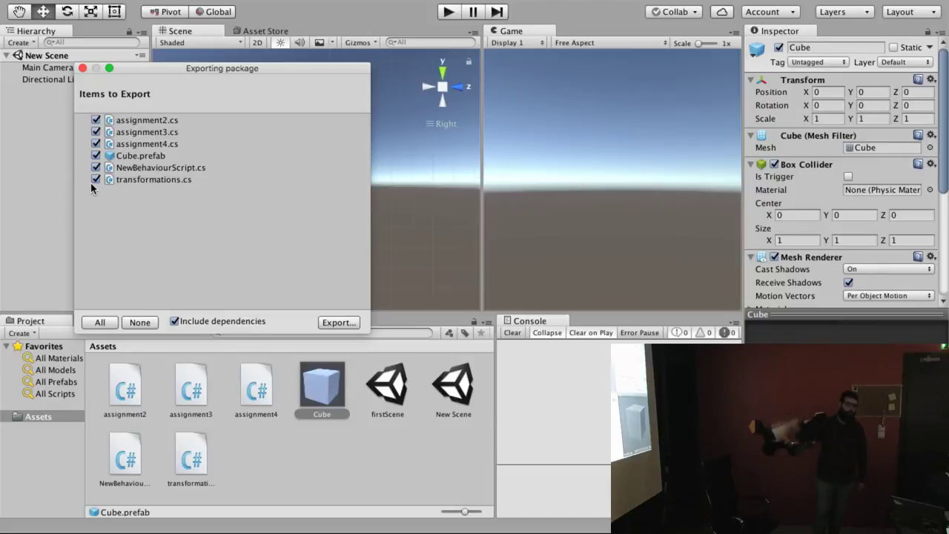
pyautogui.scroll(-5, 832, 198)
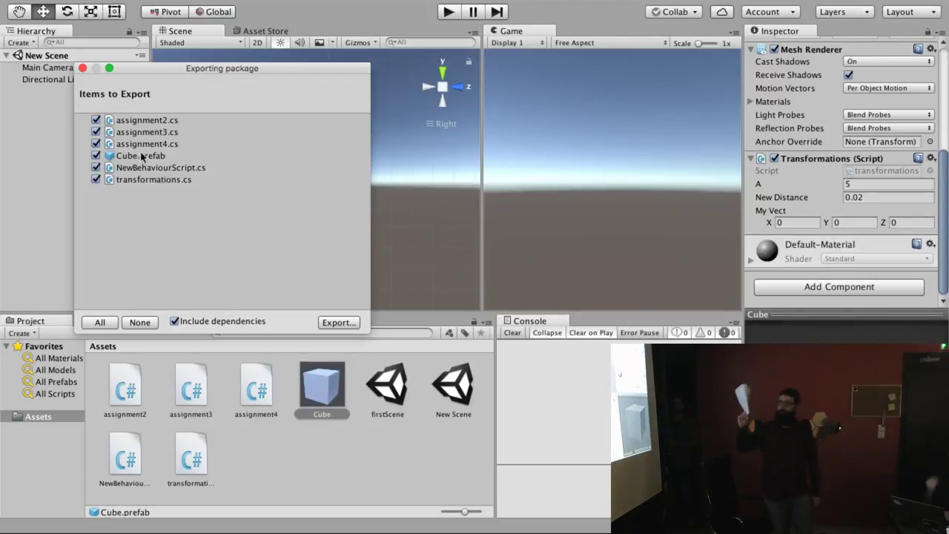
pyautogui.click(95, 144)
pyautogui.click(95, 131)
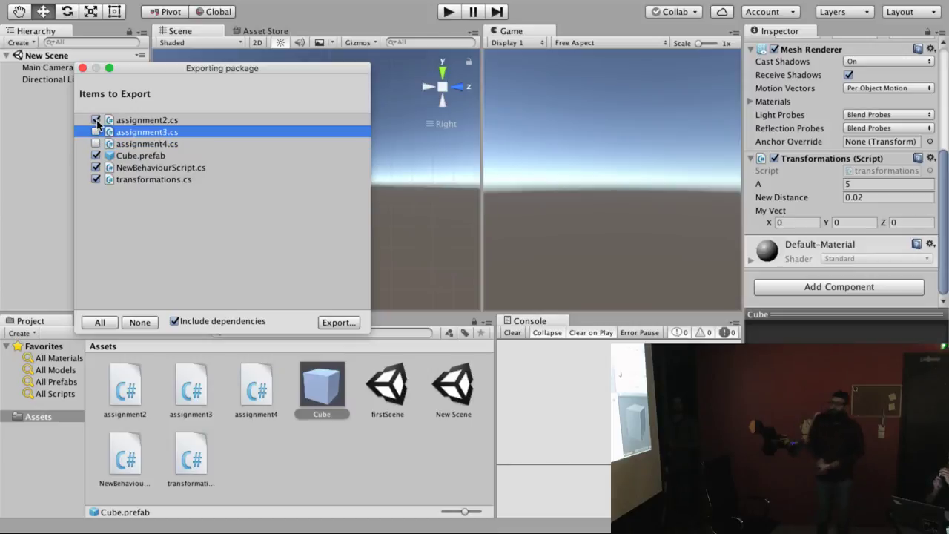
pyautogui.click(95, 120)
pyautogui.click(95, 168)
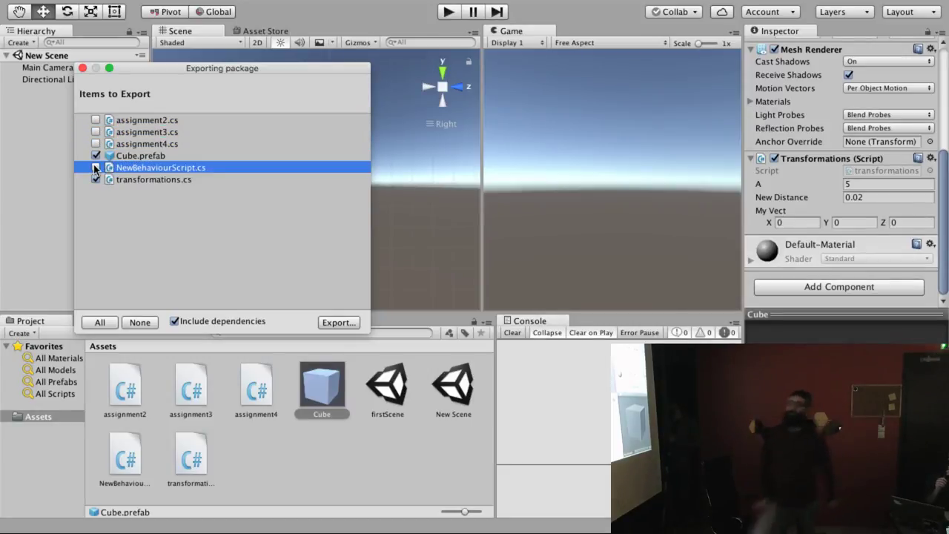
pyautogui.click(175, 321)
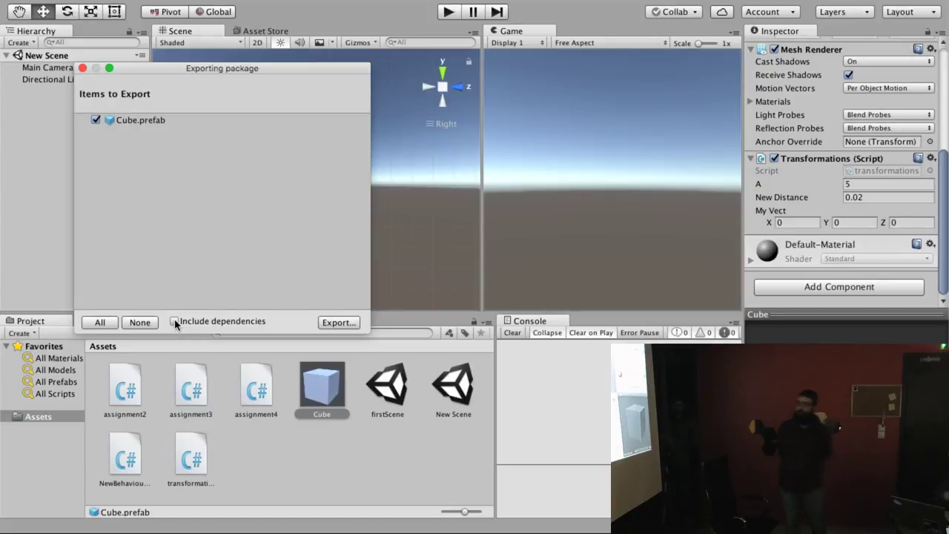
pyautogui.click(174, 321)
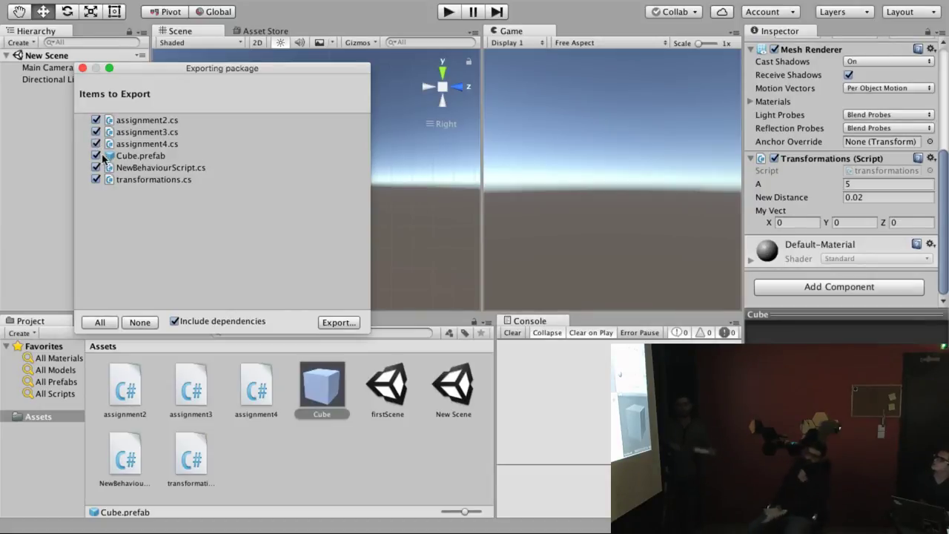
# - Save the package as packageTest on the Desktop, then switch to the desktop space
pyautogui.click(352, 328)
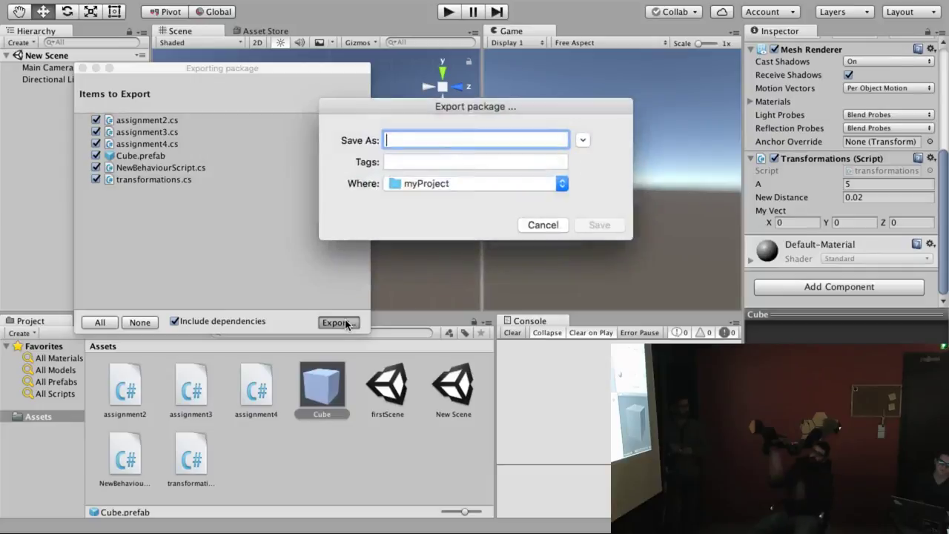
pyautogui.click(457, 184)
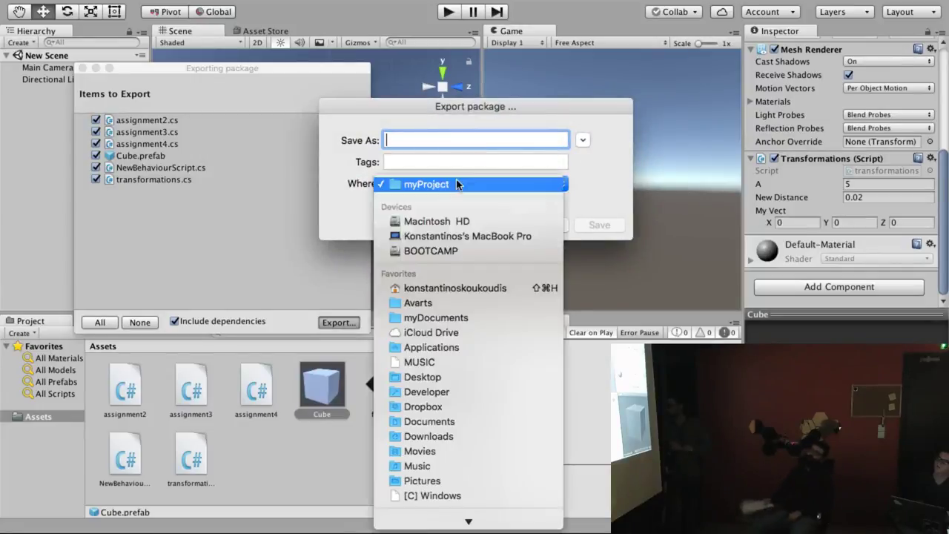
pyautogui.click(466, 378)
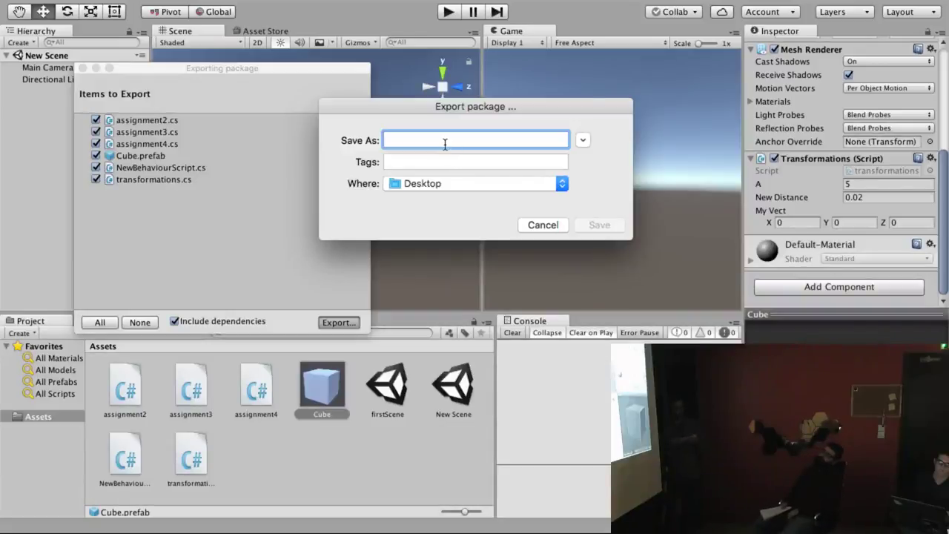
pyautogui.write('package')
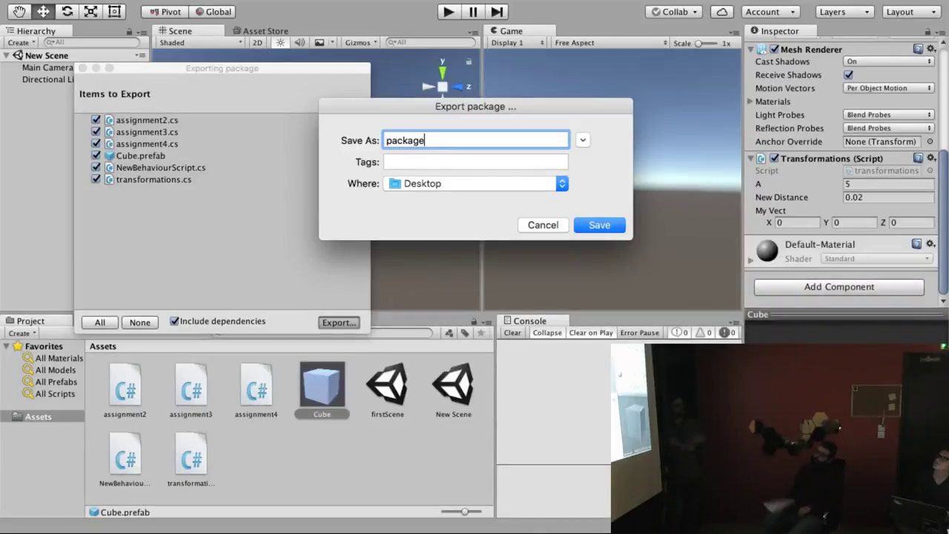
pyautogui.write('st')
pyautogui.press('Return')
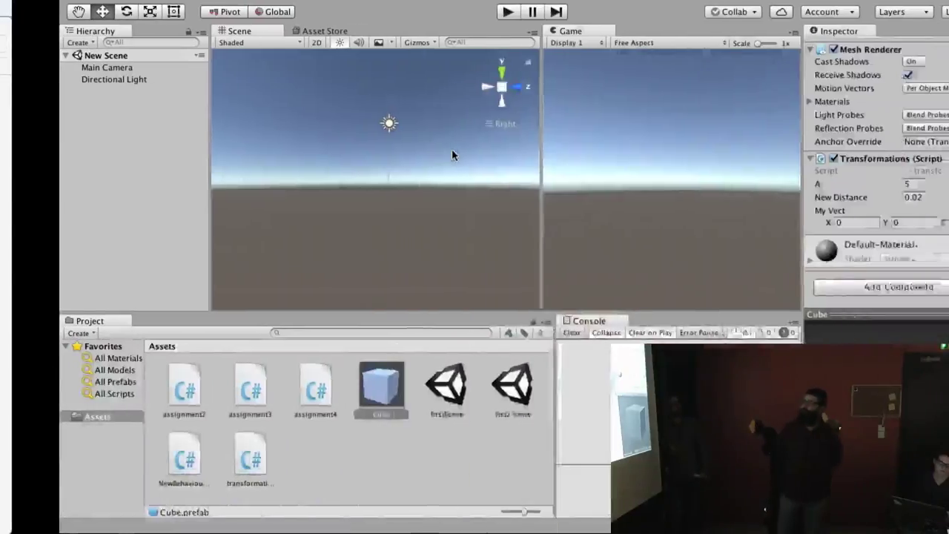
pyautogui.hotkey('ctrl', 'Left')
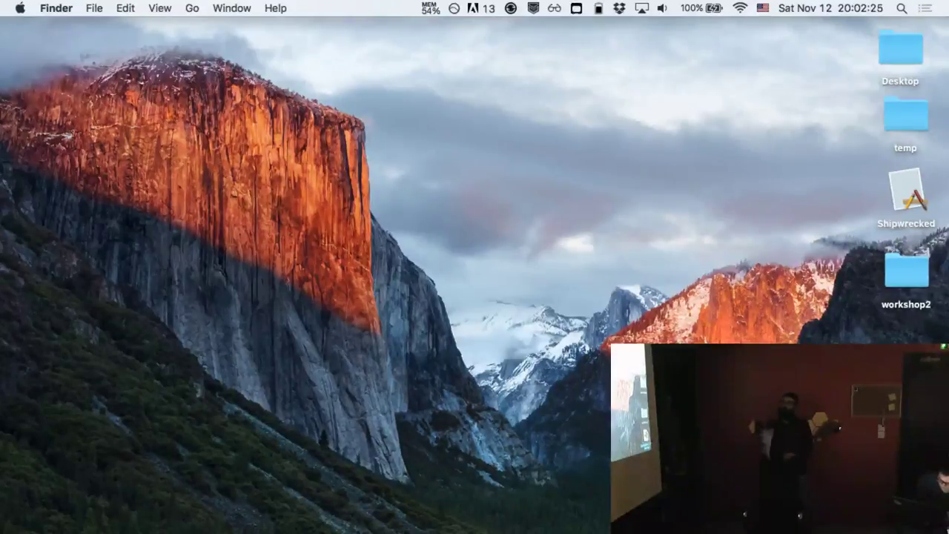
# - Check the package file's menu, toggle Unity's full screen off and on, and return to the desktop
pyautogui.rightClick(893, 371)
pyautogui.click(538, 273)
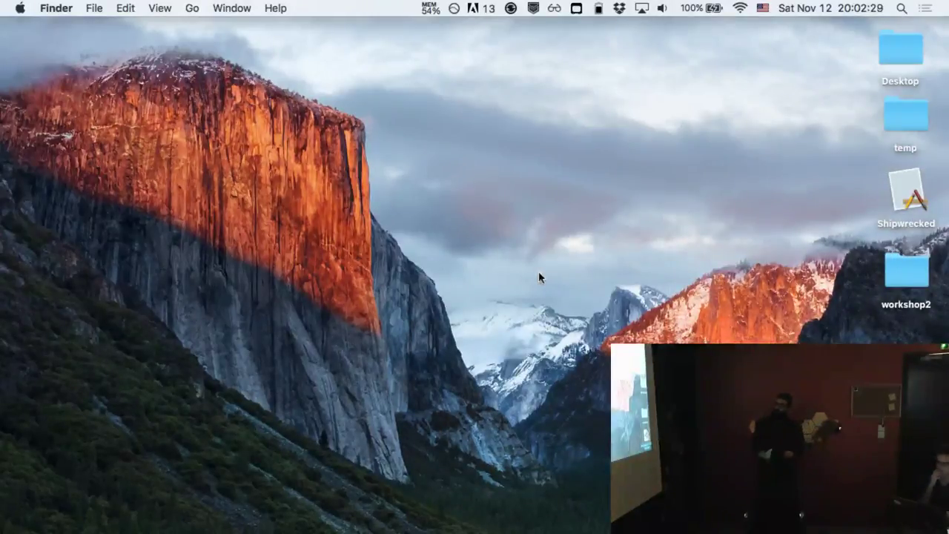
pyautogui.hotkey('ctrl', 'Left')
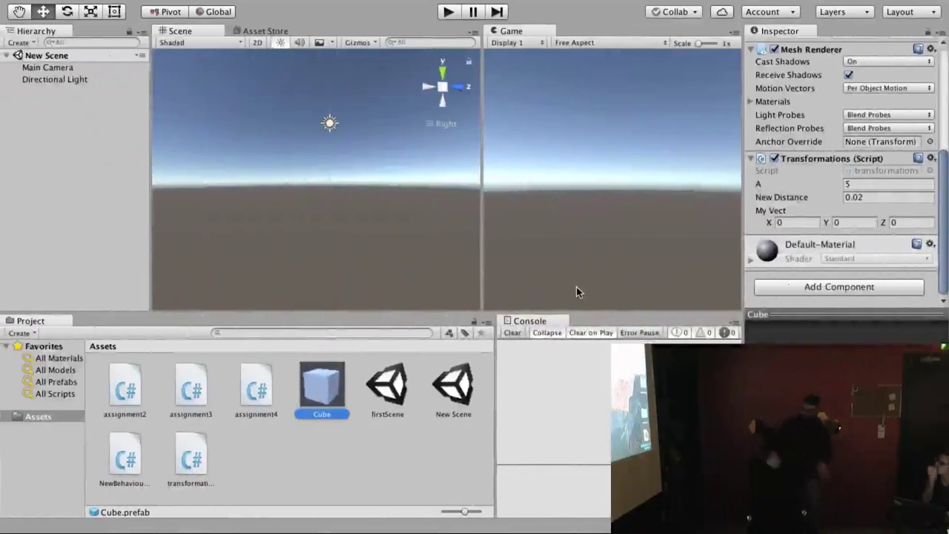
pyautogui.moveTo(46, 3)
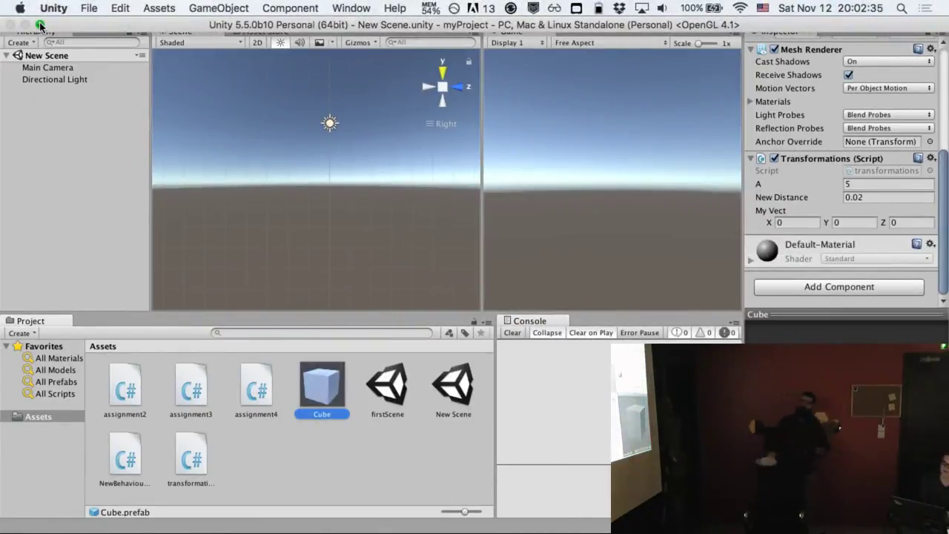
pyautogui.click(40, 26)
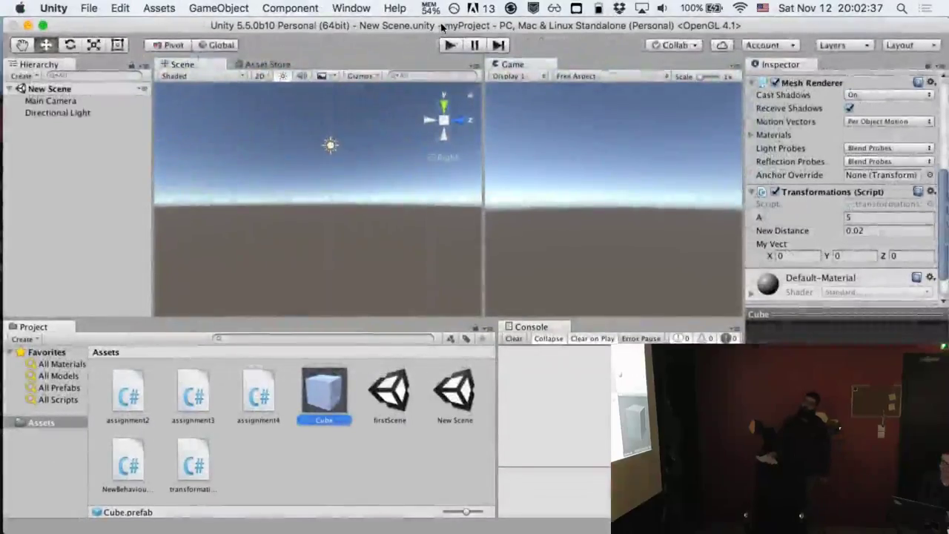
pyautogui.click(43, 25)
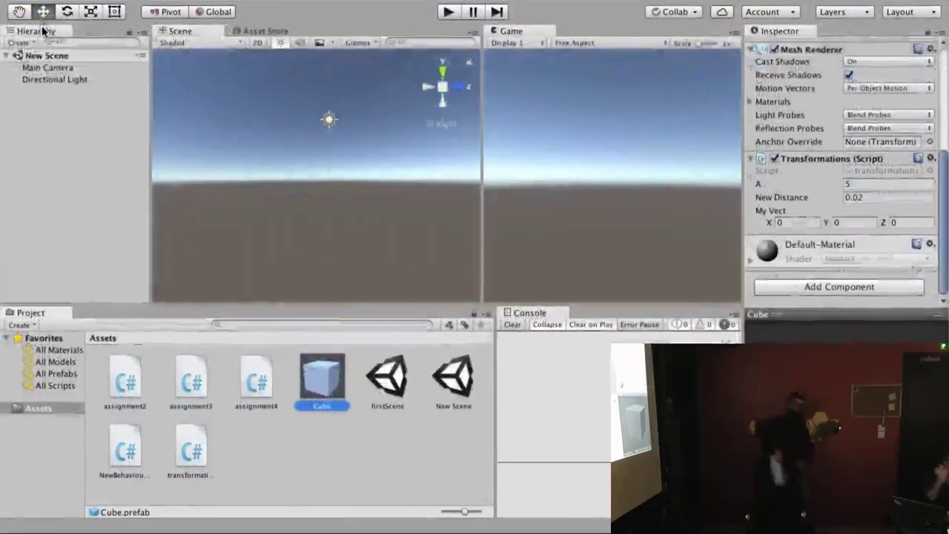
pyautogui.hotkey('ctrl', 'Right')
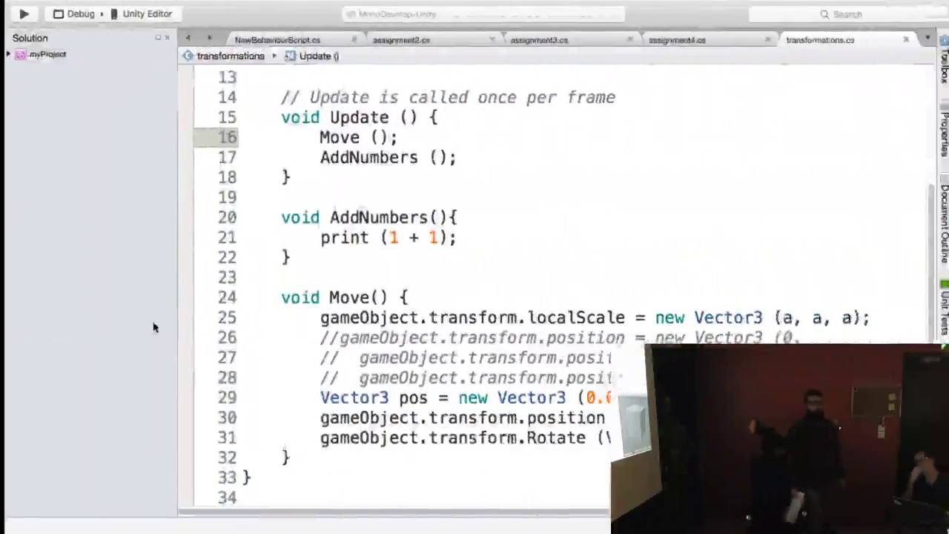
pyautogui.hotkey('ctrl', 'Left')
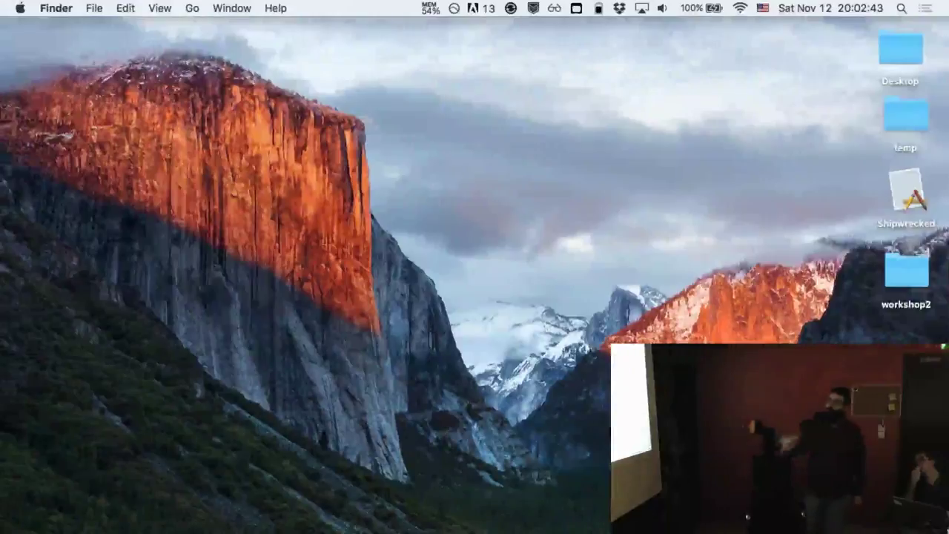
# - Open packageTest.unitypackage with Unity 5.5.0.1 and return to Unity's nothing-to-import notice
pyautogui.rightClick(905, 178)
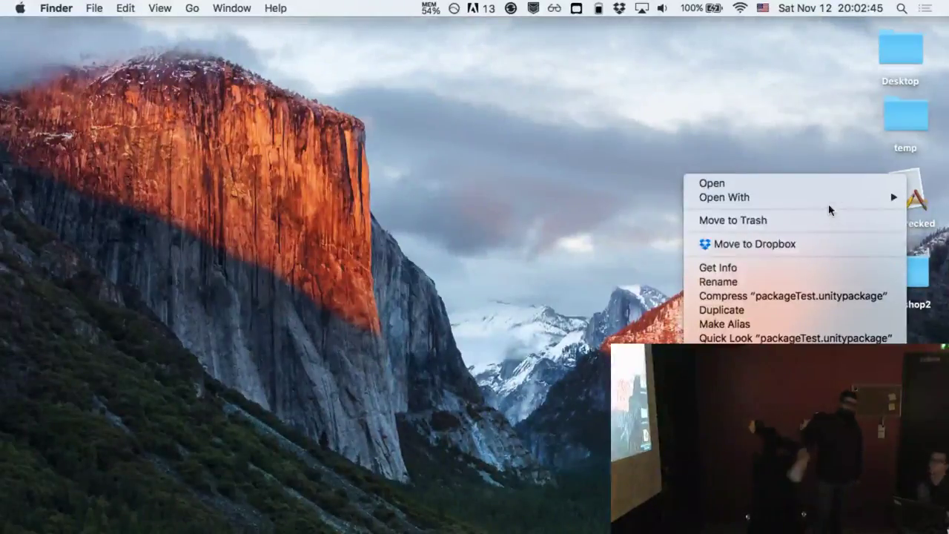
pyautogui.moveTo(828, 199)
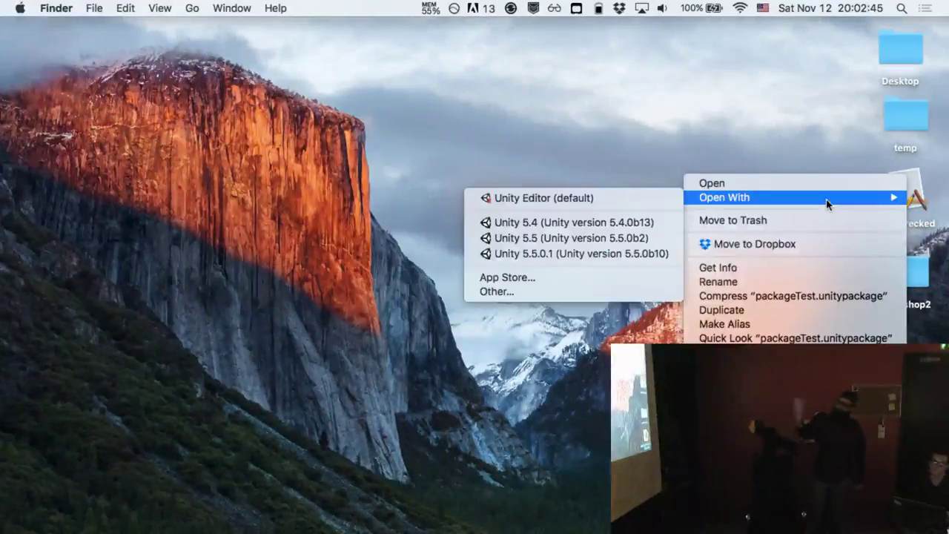
pyautogui.click(642, 254)
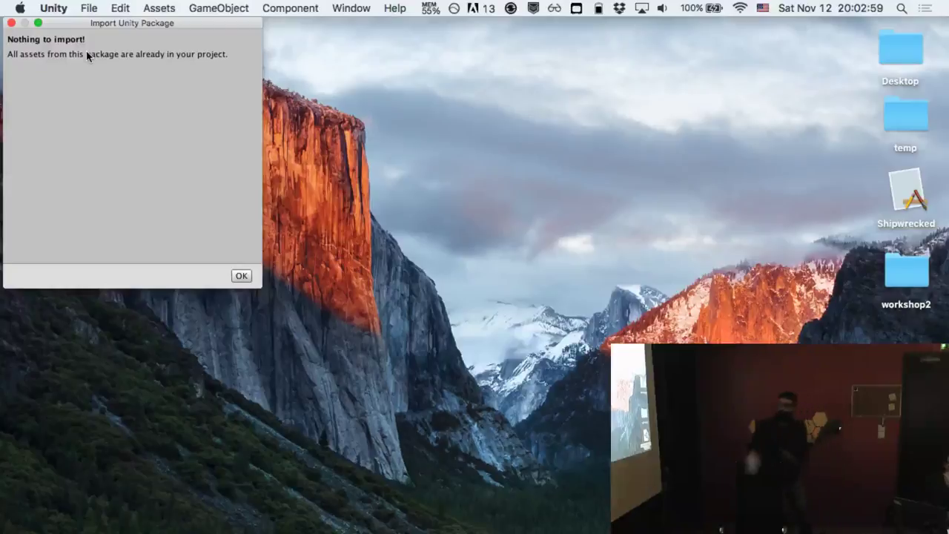
pyautogui.hotkey('ctrl', 'Right')
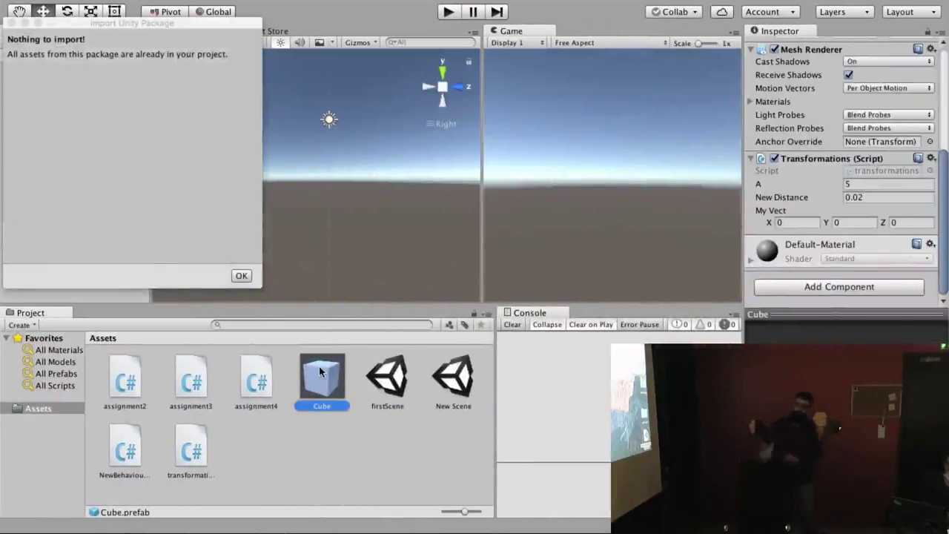
# - Dismiss the notice, delete the Cube prefab, and reopen packageTest.unitypackage with Unity 5.5.0.1
pyautogui.click(234, 276)
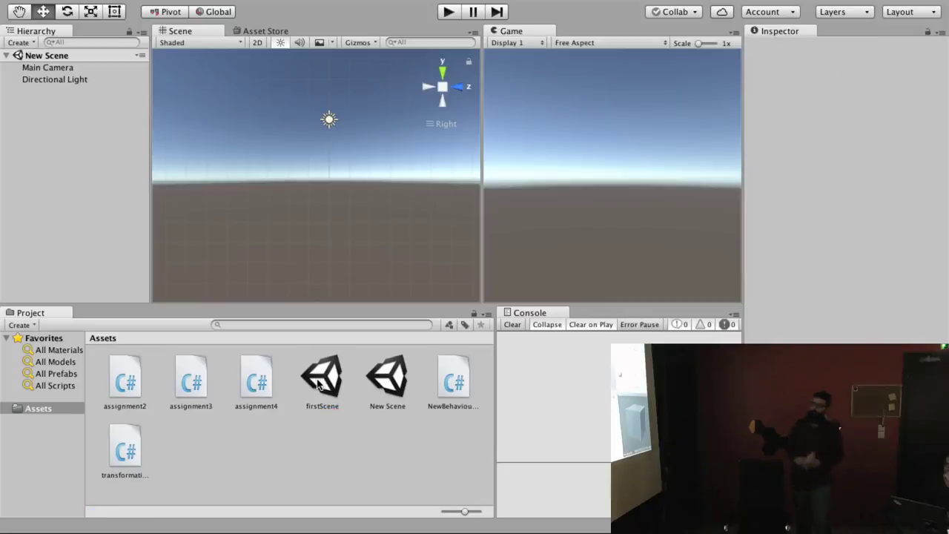
pyautogui.hotkey('ctrl', 'Left')
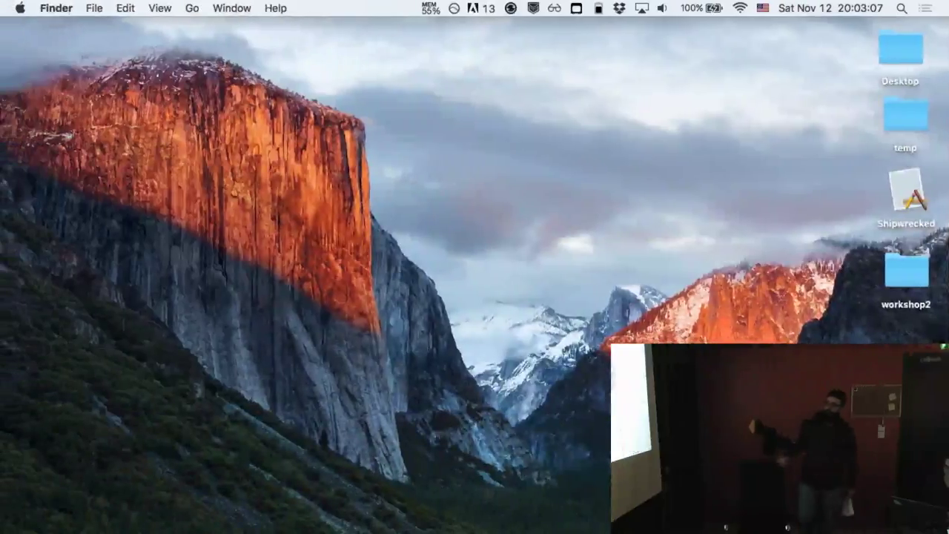
pyautogui.rightClick(900, 348)
pyautogui.moveTo(815, 207)
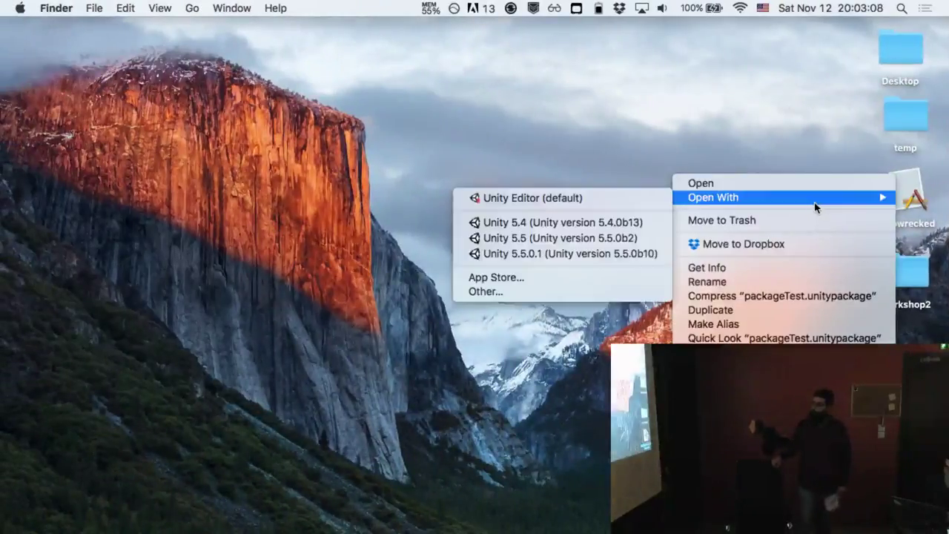
pyautogui.click(565, 253)
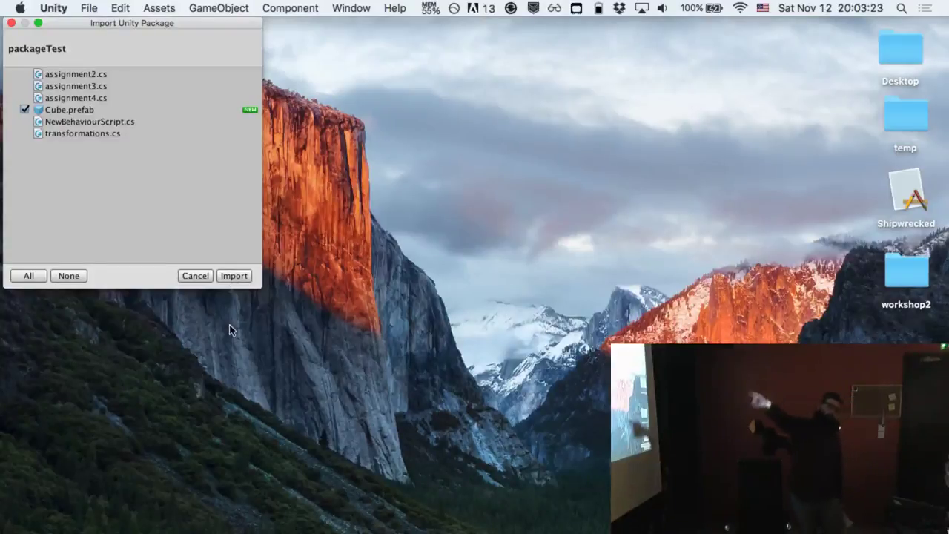
# - Import the package and select the restored Cube prefab in Assets
pyautogui.click(233, 276)
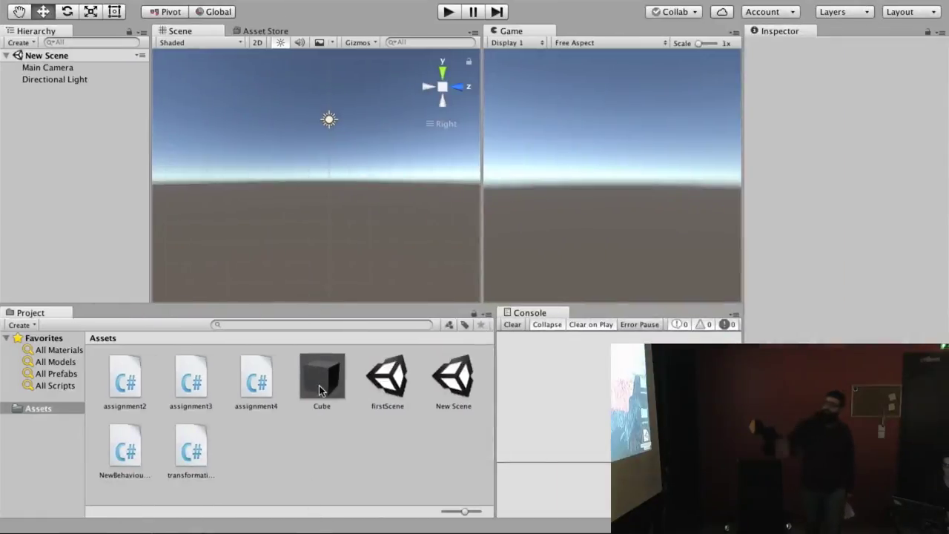
pyautogui.click(320, 387)
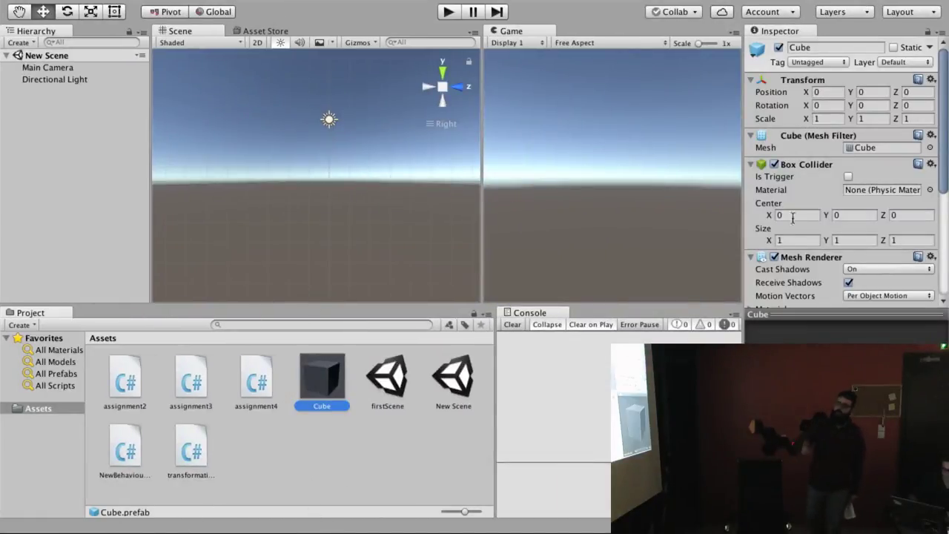
pyautogui.scroll(-5, 807, 223)
pyautogui.click(366, 461)
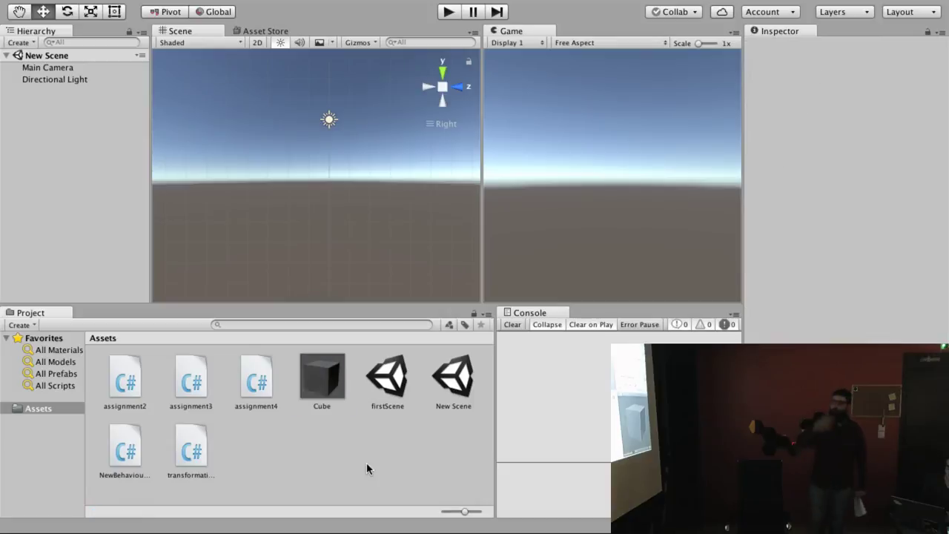
pyautogui.moveTo(301, 4)
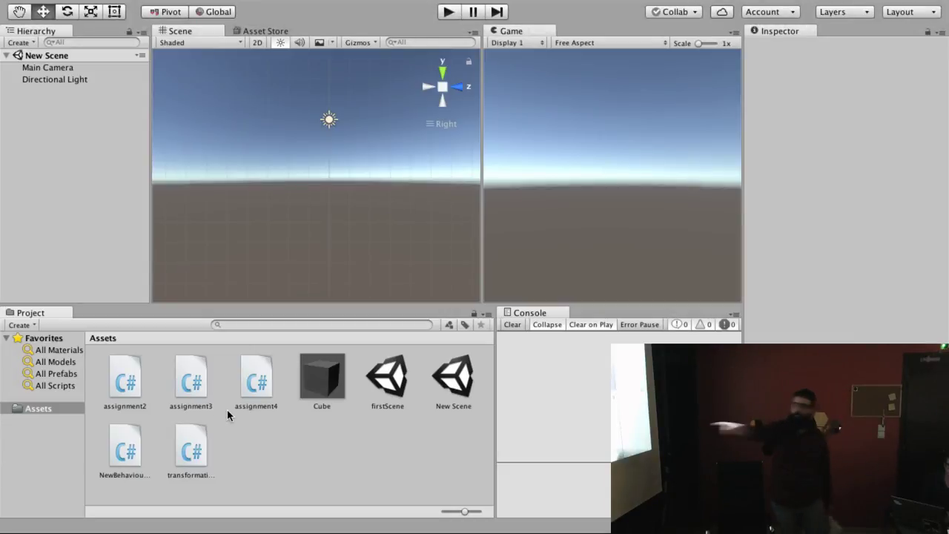
pyautogui.click(155, 10)
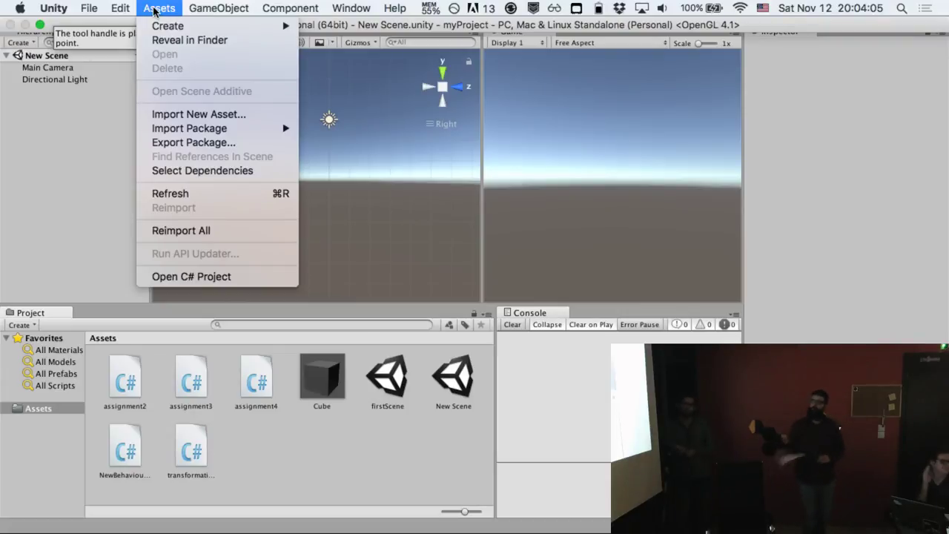
pyautogui.moveTo(236, 131)
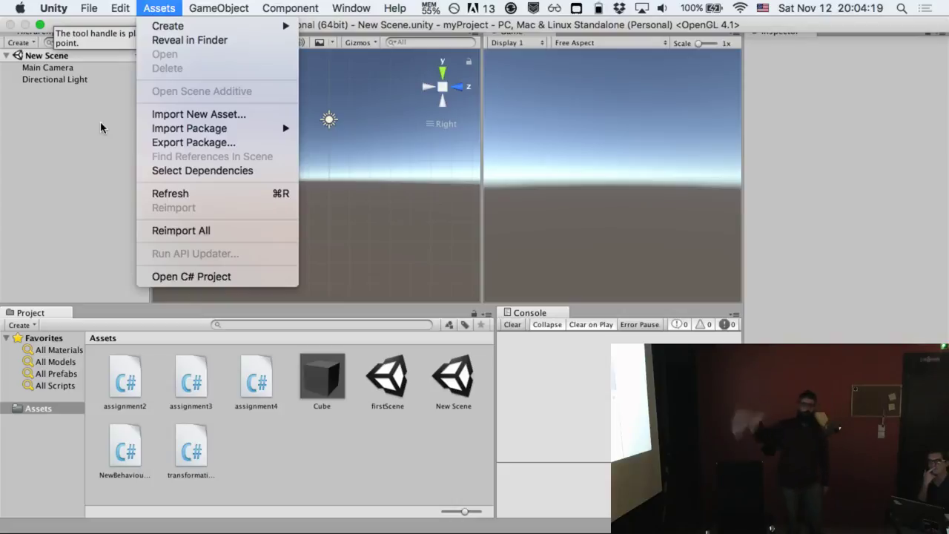
pyautogui.click(75, 193)
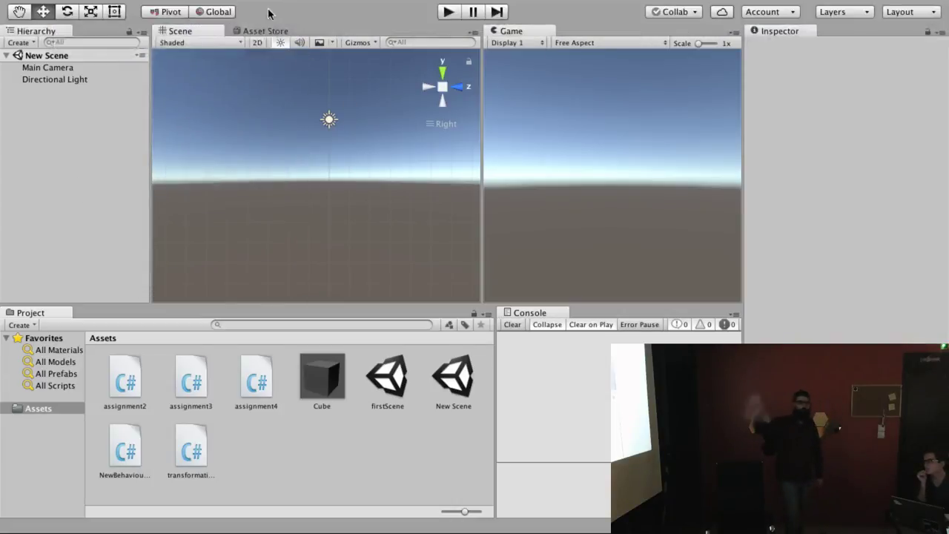
# - Open the Asset Store tab and browse through its front page
pyautogui.click(265, 32)
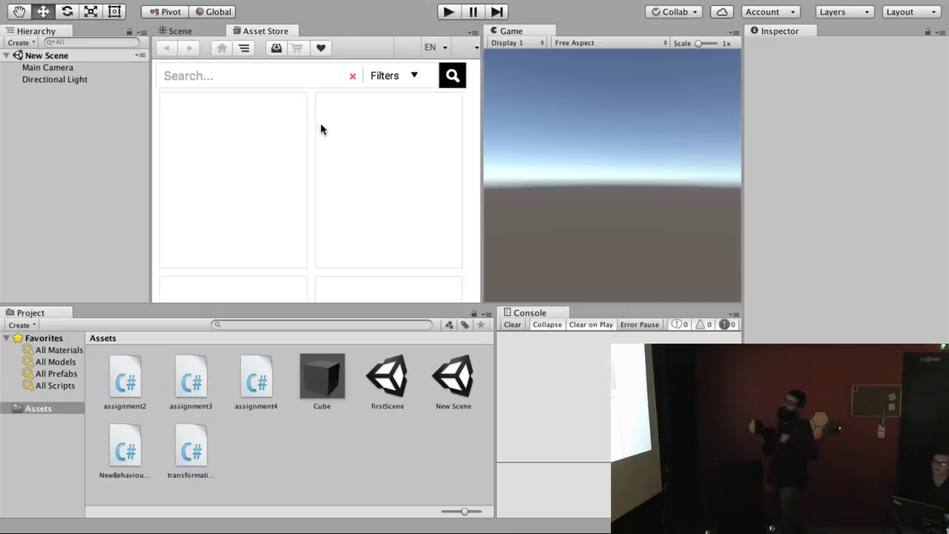
pyautogui.scroll(-2, 328, 199)
pyautogui.scroll(2, 330, 203)
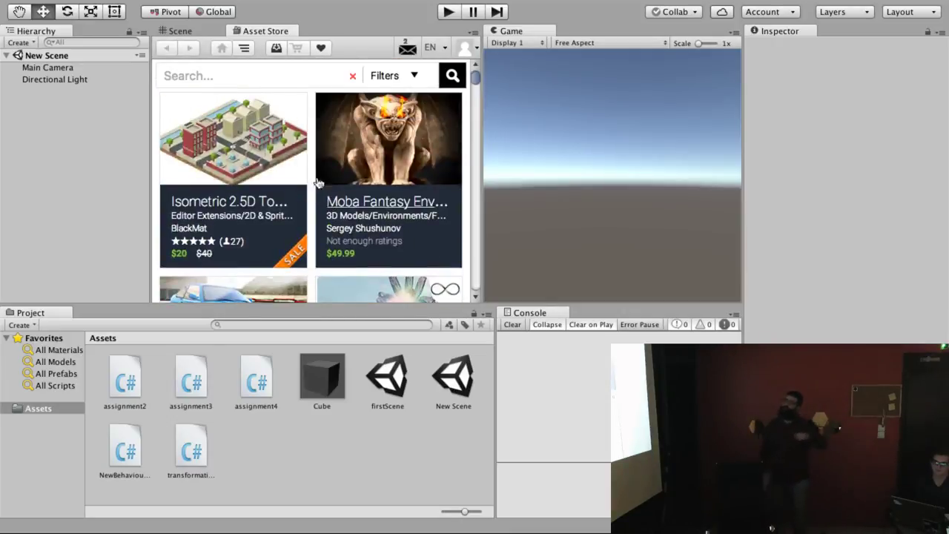
pyautogui.click(278, 76)
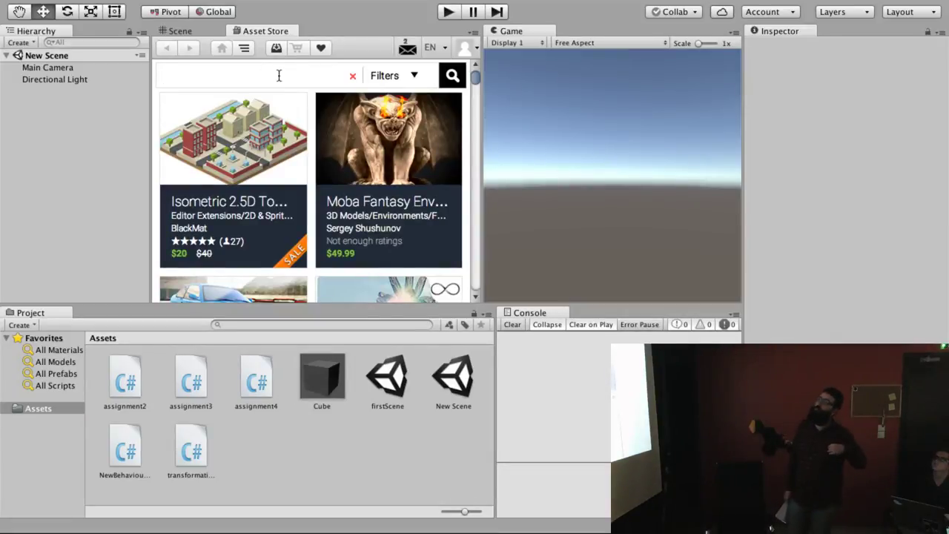
pyautogui.scroll(-2, 336, 178)
pyautogui.scroll(-5, 340, 207)
pyautogui.scroll(-5, 341, 222)
pyautogui.scroll(-5, 342, 228)
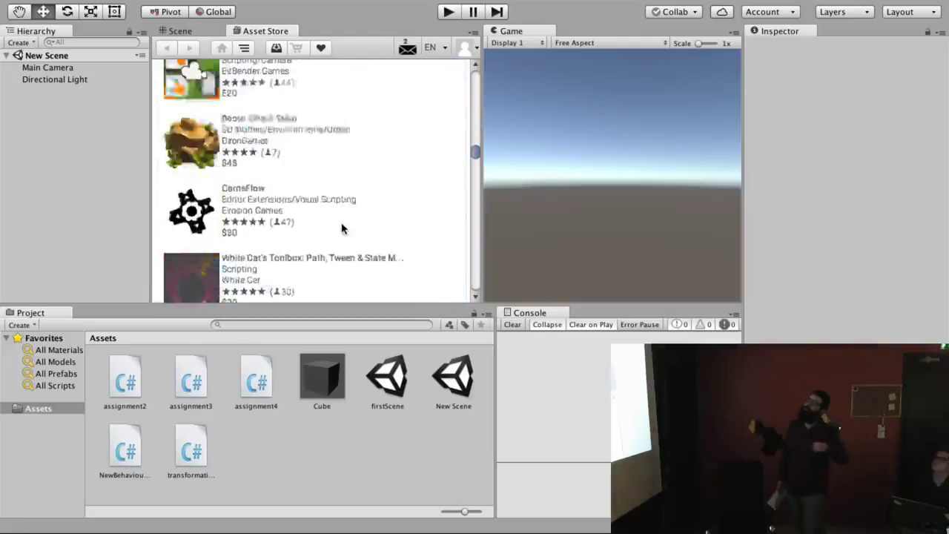
pyautogui.scroll(-3, 342, 229)
pyautogui.scroll(1, 341, 227)
pyautogui.scroll(1, 341, 226)
pyautogui.scroll(10, 341, 226)
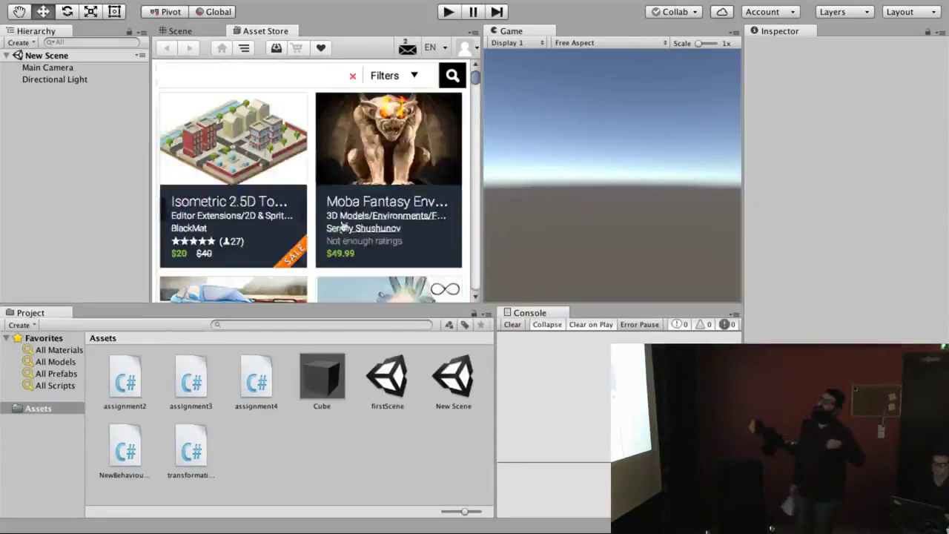
# - Search the Asset Store for 'free' and open the Free Missile page
pyautogui.click(262, 76)
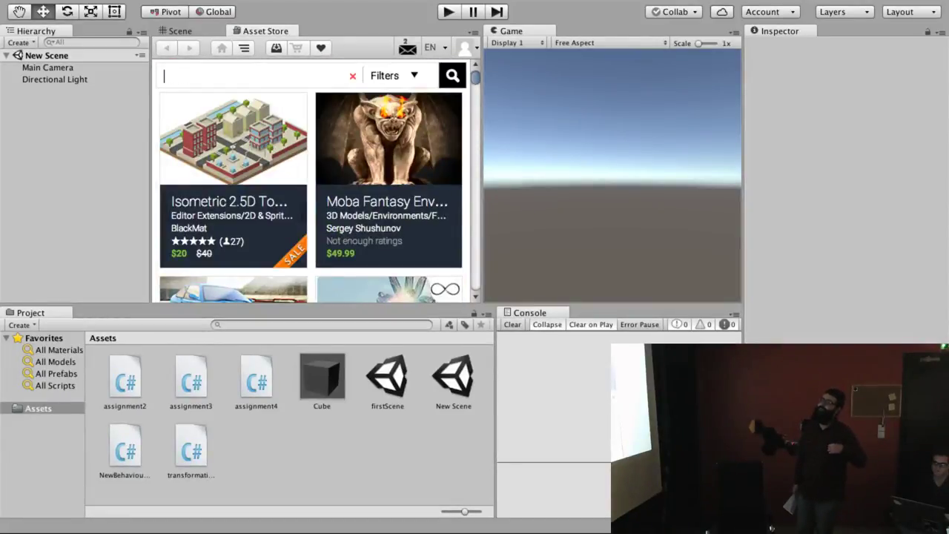
pyautogui.write('free')
pyautogui.press('Return')
pyautogui.scroll(-2, 306, 186)
pyautogui.scroll(-5, 303, 179)
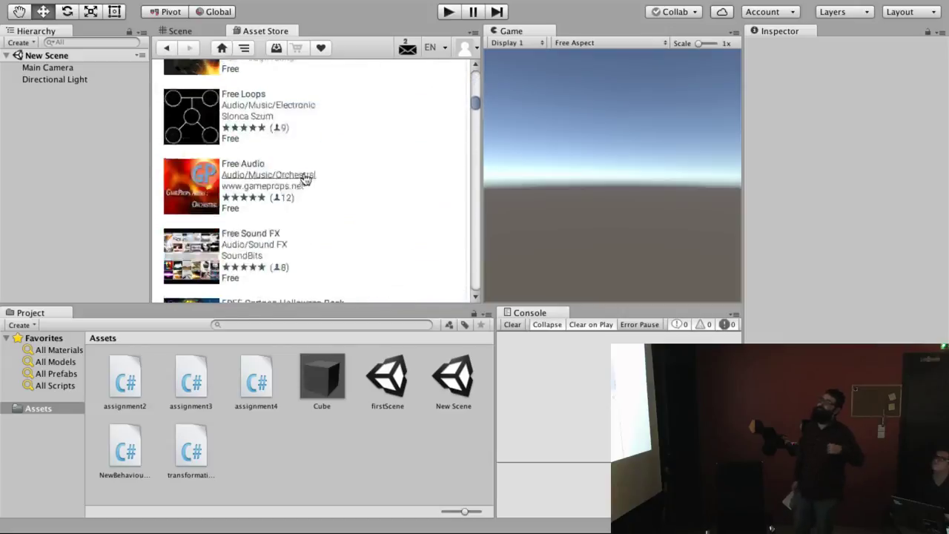
pyautogui.scroll(3, 304, 179)
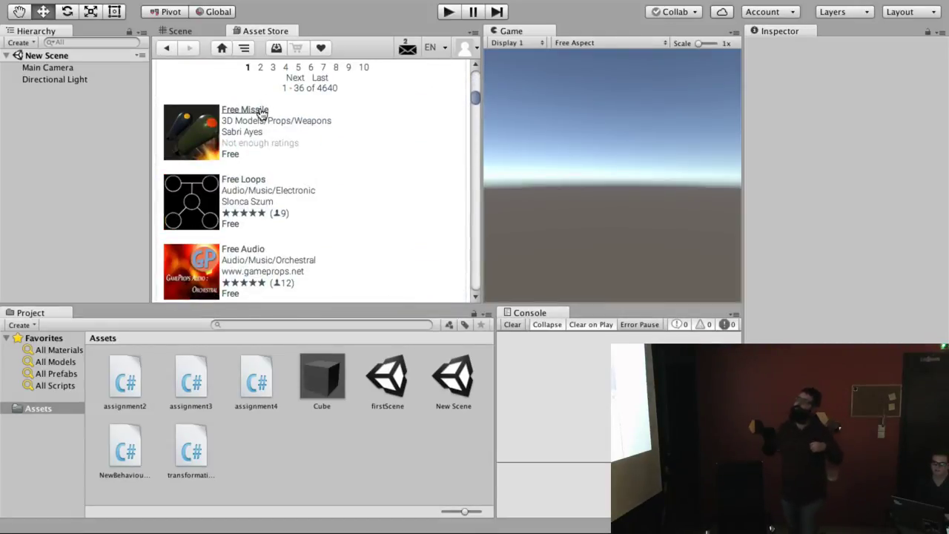
pyautogui.click(261, 112)
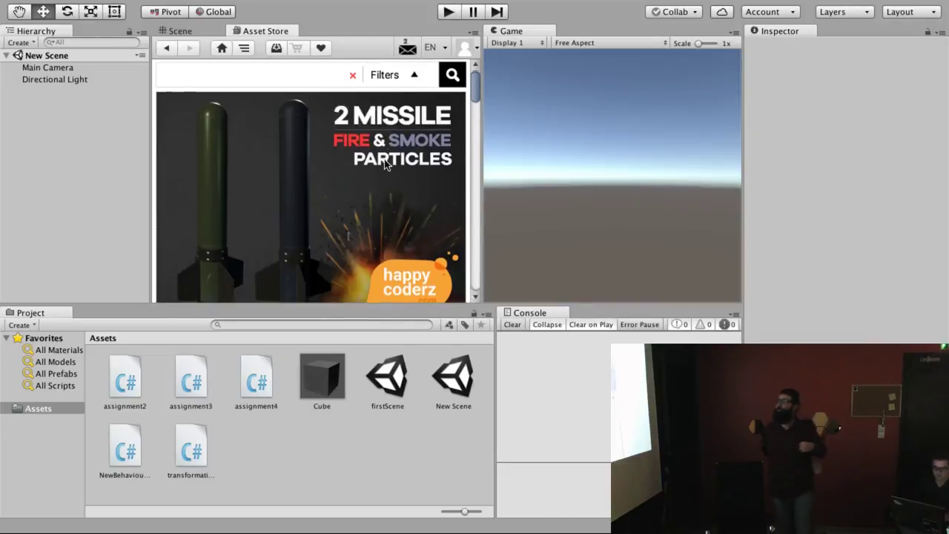
pyautogui.scroll(-5, 385, 164)
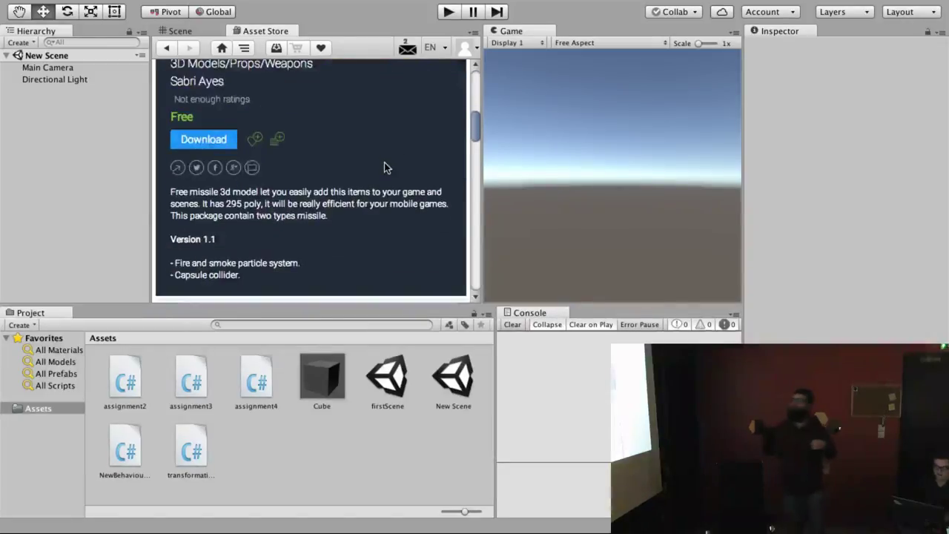
# - Download Free Missile and import all its files, then return to the Scene view
pyautogui.click(215, 143)
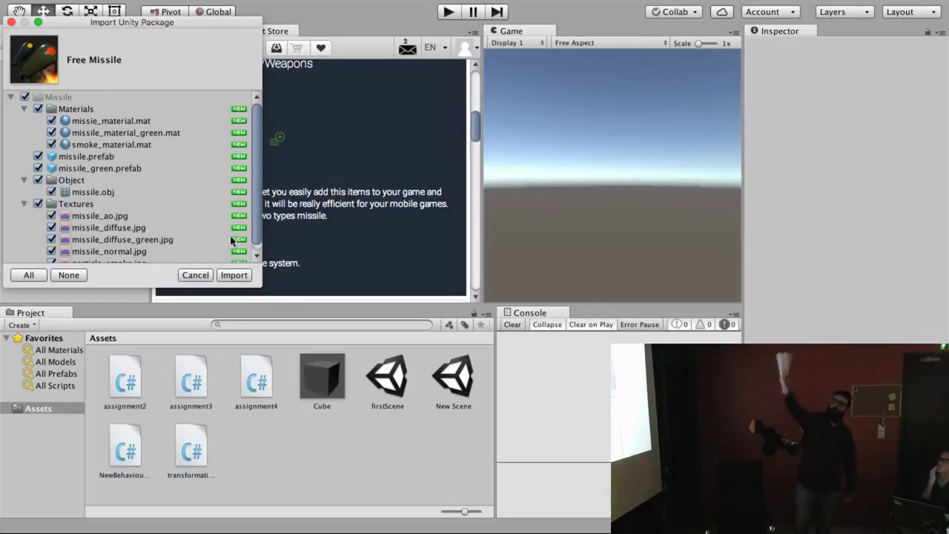
pyautogui.click(234, 275)
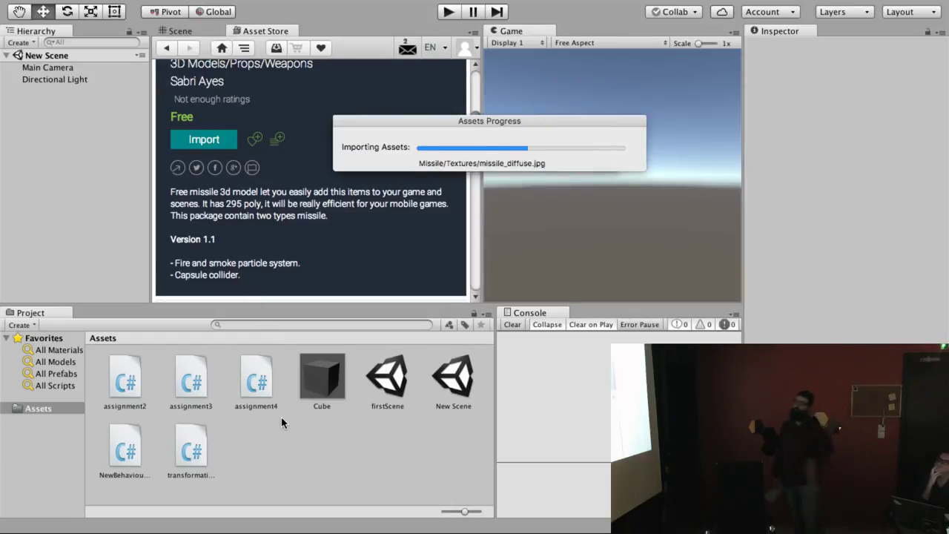
pyautogui.click(192, 35)
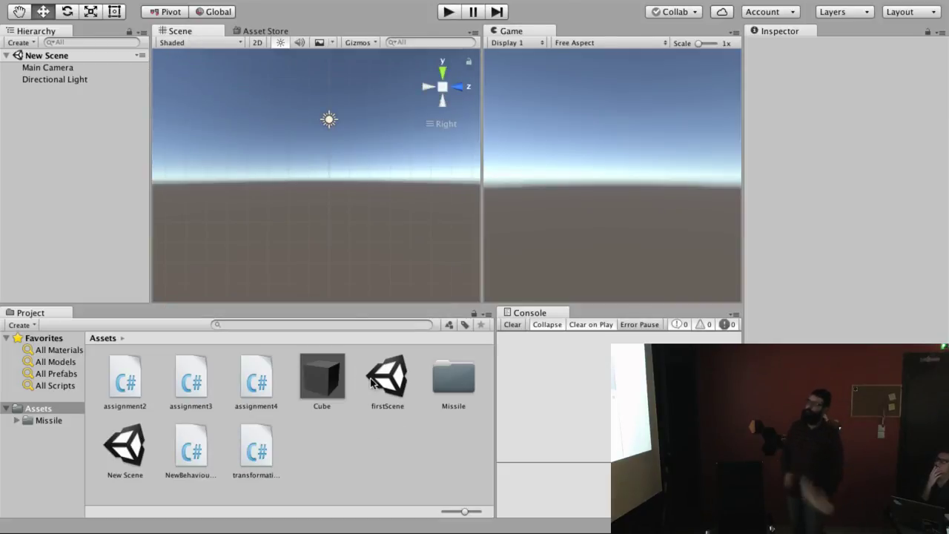
# - Drag the missile prefab from the Missile folder into the scene, frame it, then delete it
pyautogui.doubleClick(447, 378)
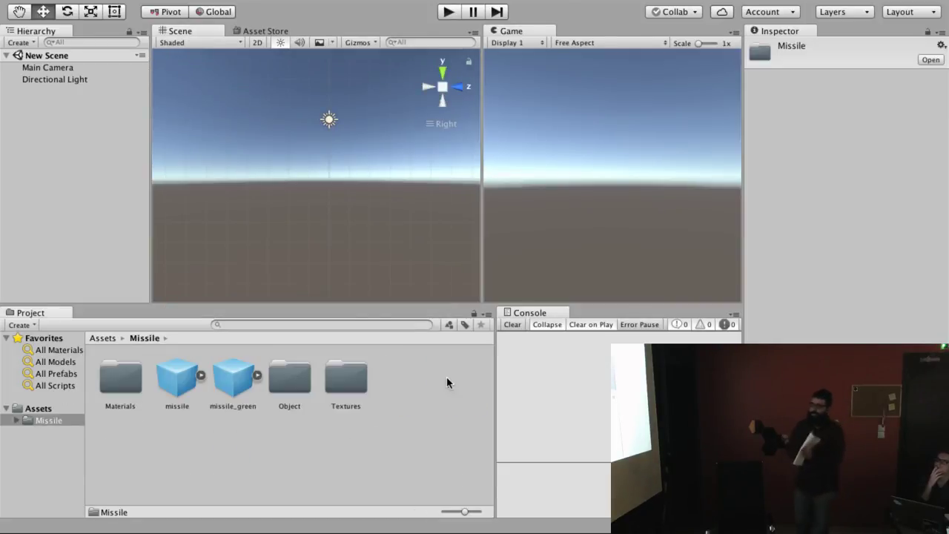
pyautogui.click(178, 374)
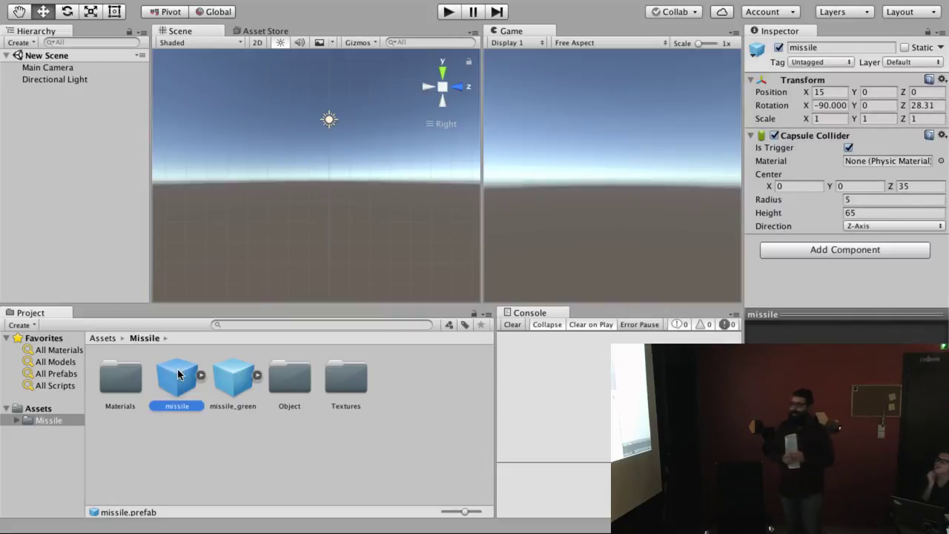
pyautogui.moveTo(178, 374)
pyautogui.mouseDown()
pyautogui.moveTo(330, 243)
pyautogui.moveTo(373, 241)
pyautogui.mouseUp()
pyautogui.press('f')
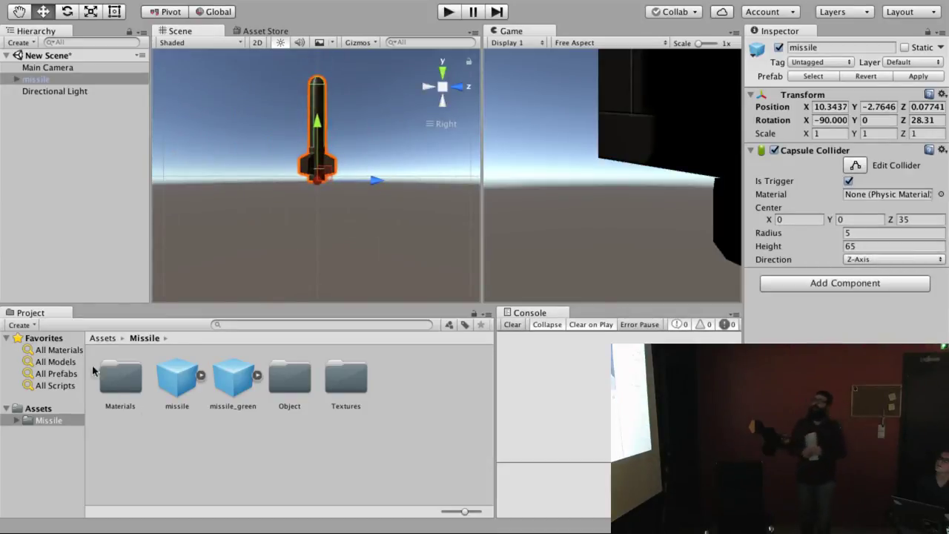
pyautogui.click(47, 79)
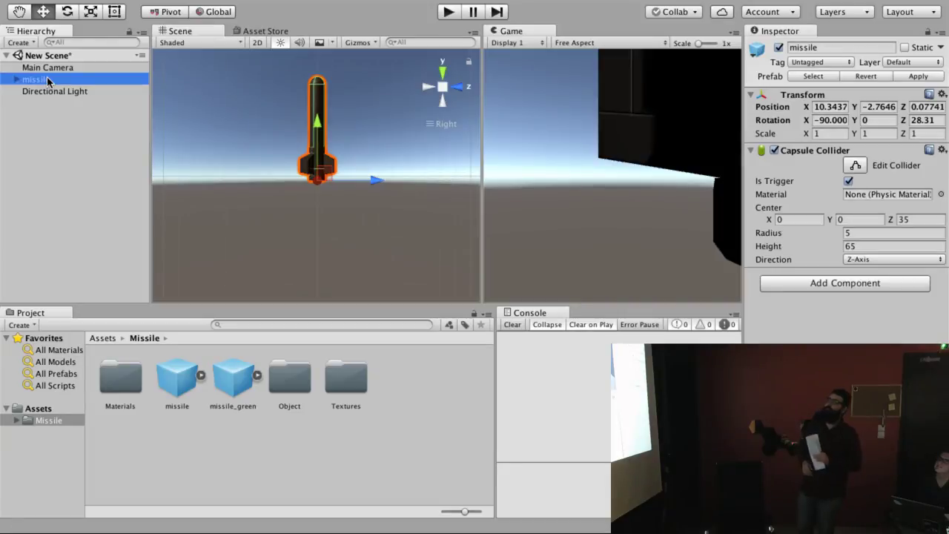
pyautogui.press('Delete')
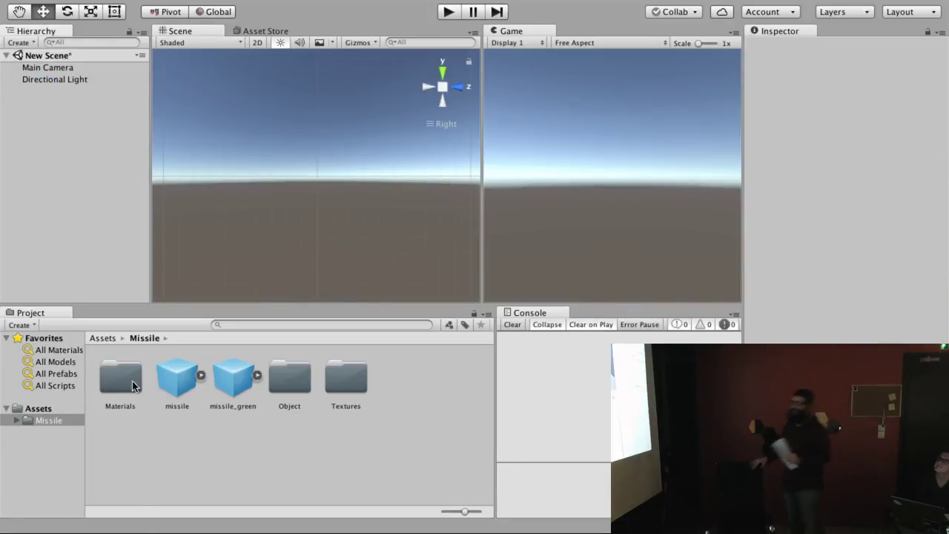
# - Return to the Assets folder and switch the scene view to a tilted perspective
pyautogui.click(103, 338)
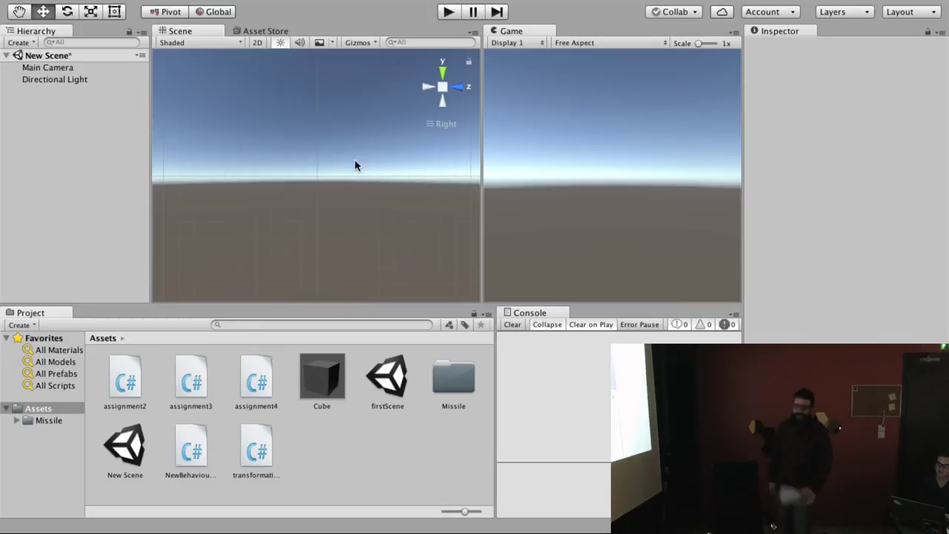
pyautogui.click(441, 88)
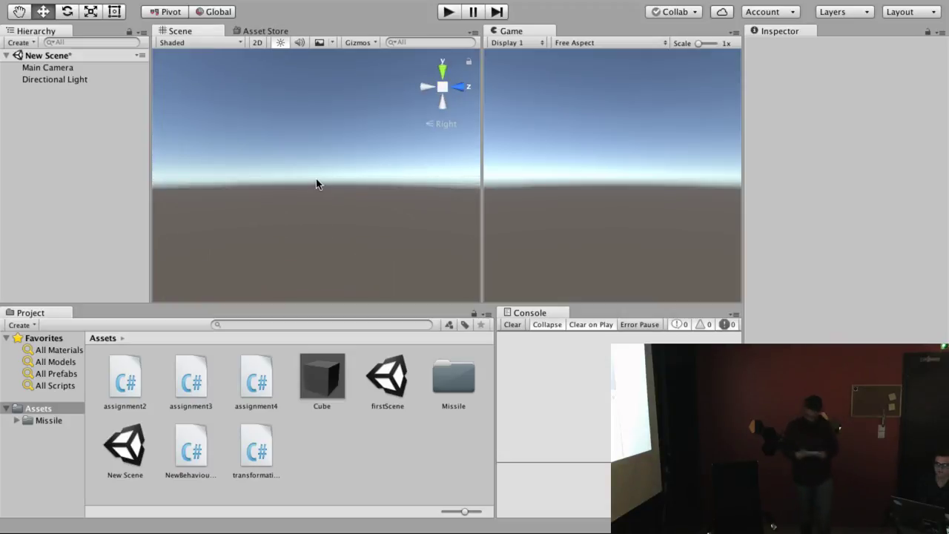
pyautogui.moveTo(316, 184); pyautogui.dragTo(282, 233, button='right')
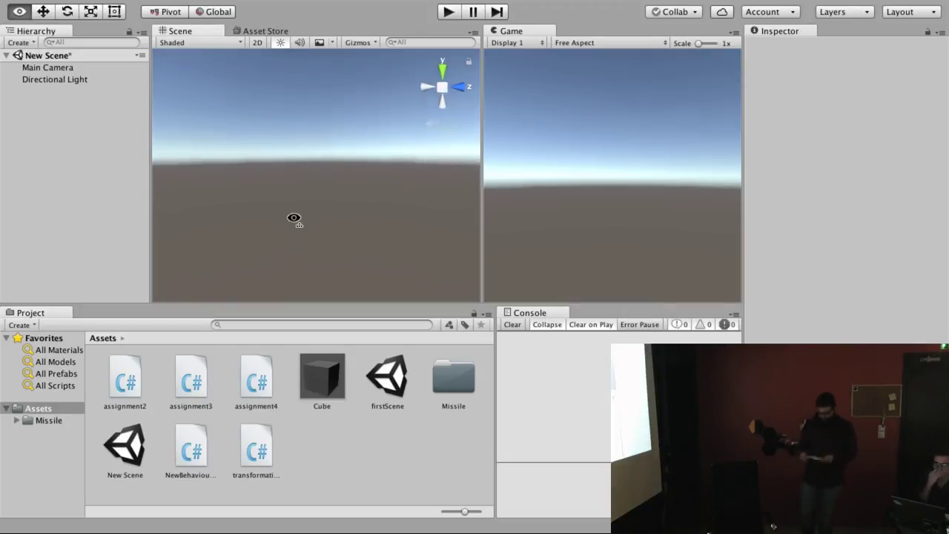
# - Bring up Assets > Import Package to show the list of standard packages
pyautogui.moveTo(274, 4)
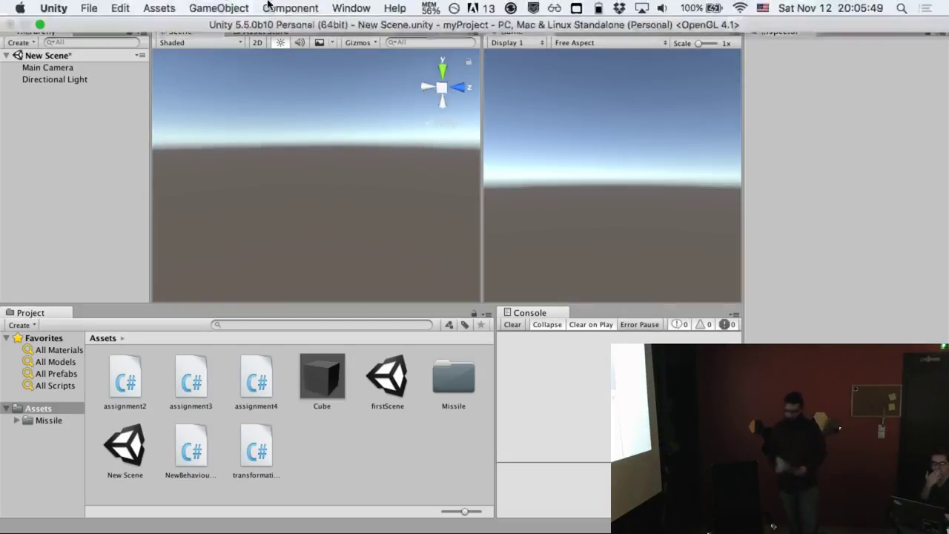
pyautogui.click(156, 6)
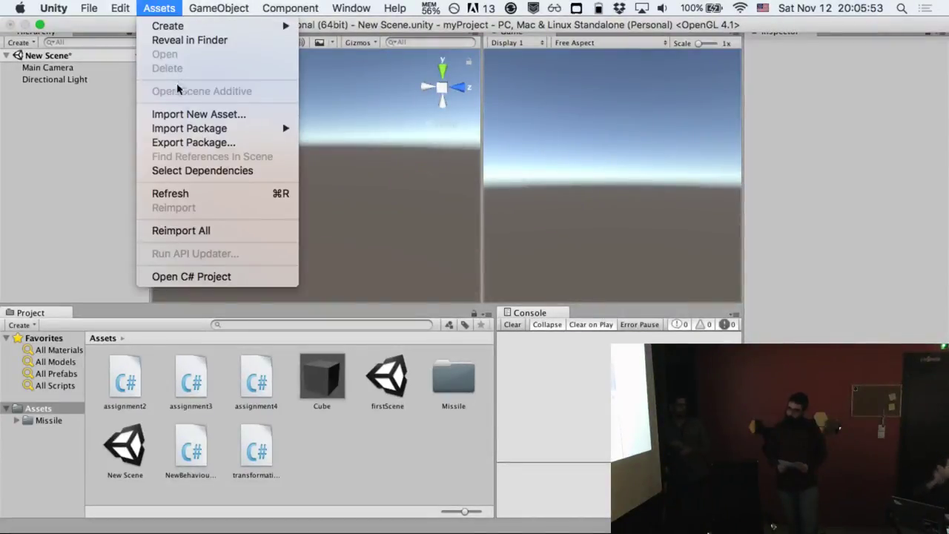
pyautogui.moveTo(191, 129)
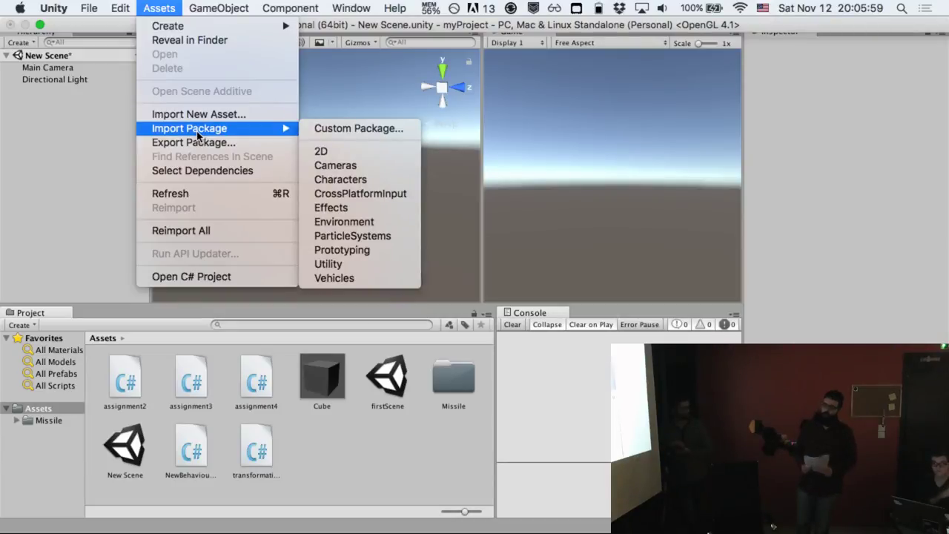
pyautogui.click(28, 208)
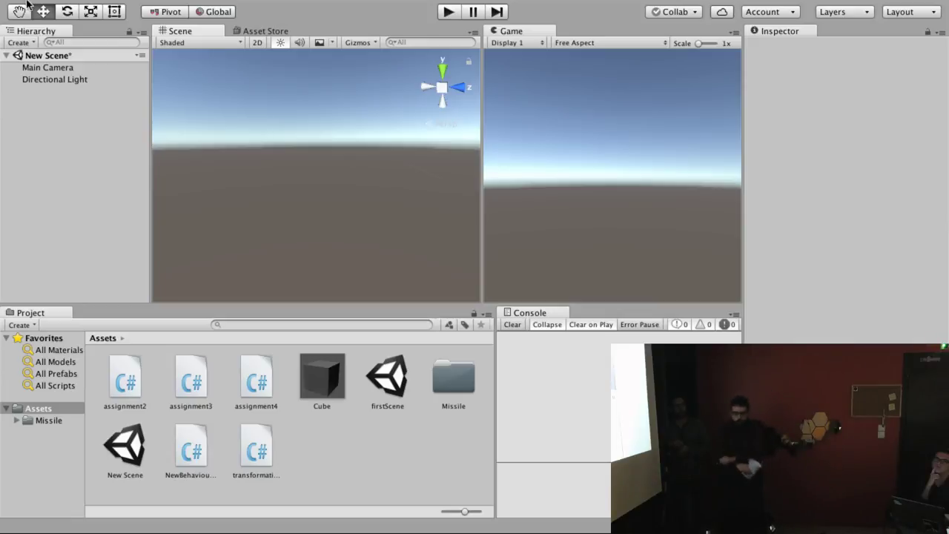
pyautogui.click(158, 7)
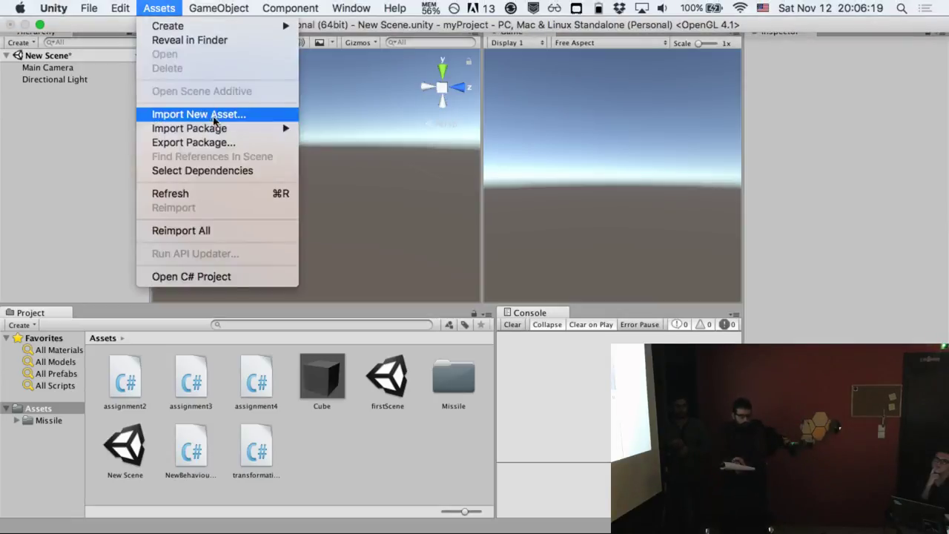
pyautogui.moveTo(218, 131)
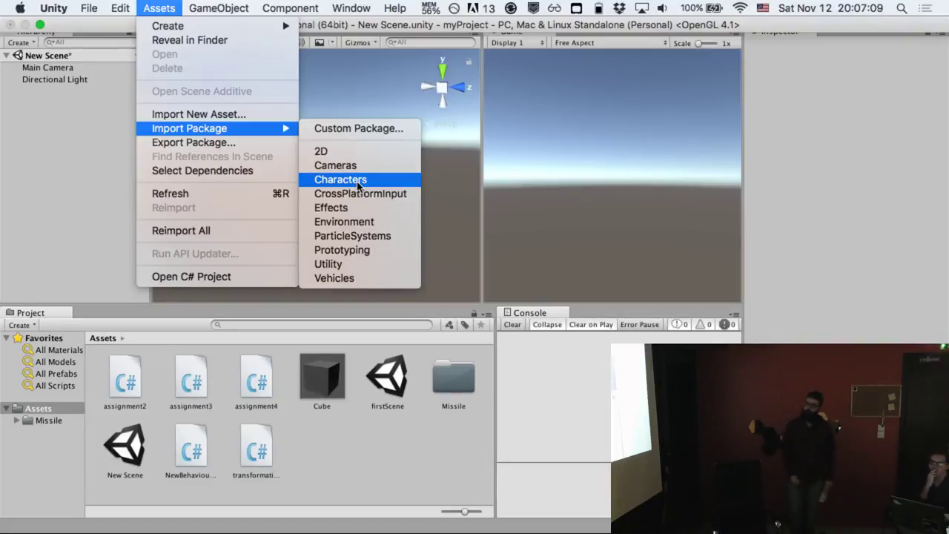
# - Import all files of the standard Characters package
pyautogui.click(358, 181)
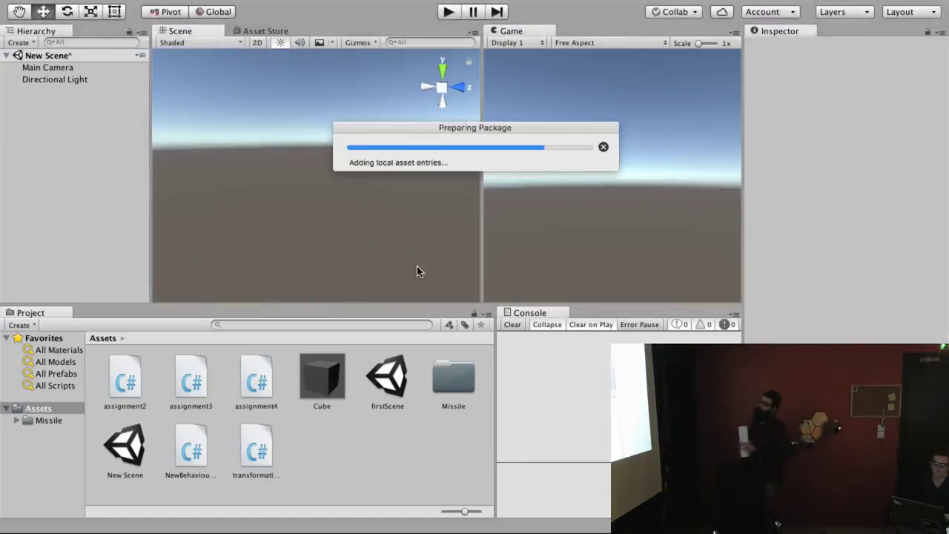
pyautogui.click(231, 275)
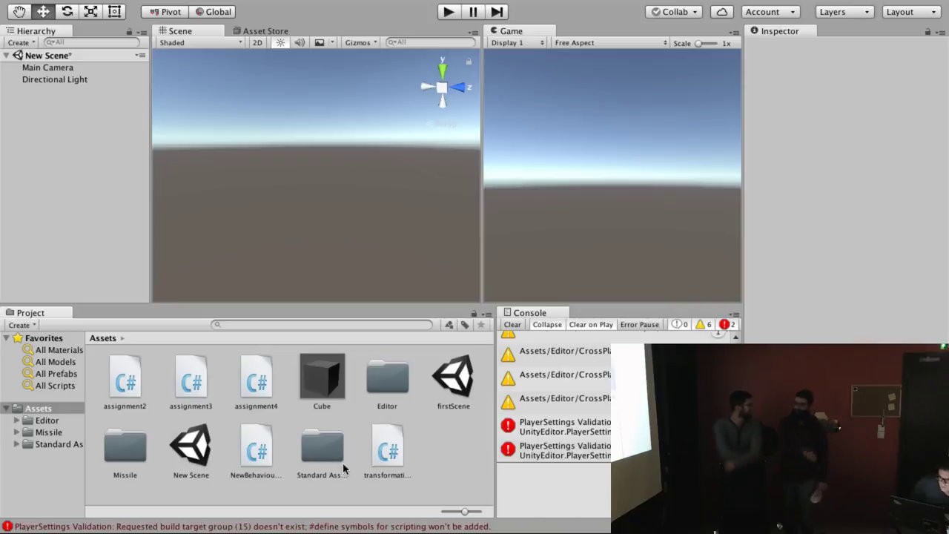
# - Open Standard Assets > Characters and clear the Console's warnings and errors
pyautogui.doubleClick(323, 447)
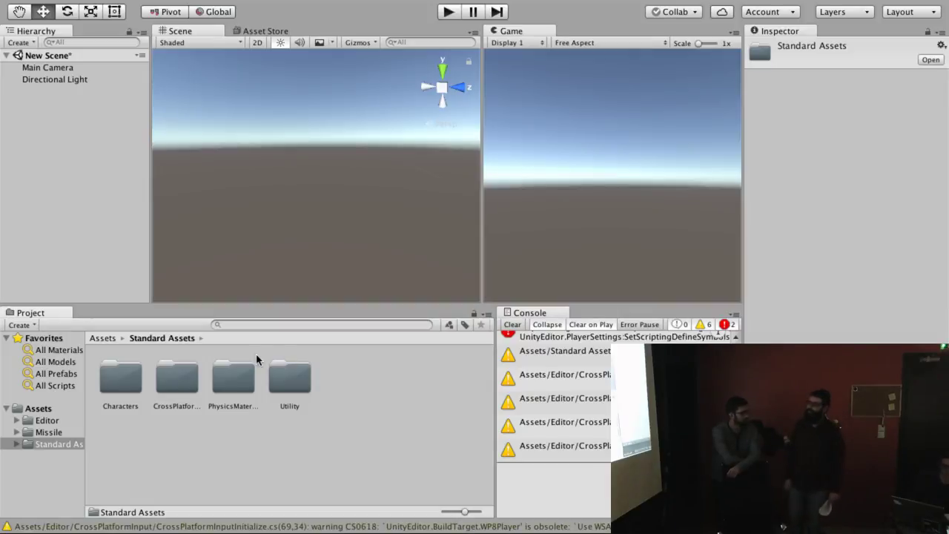
pyautogui.doubleClick(118, 382)
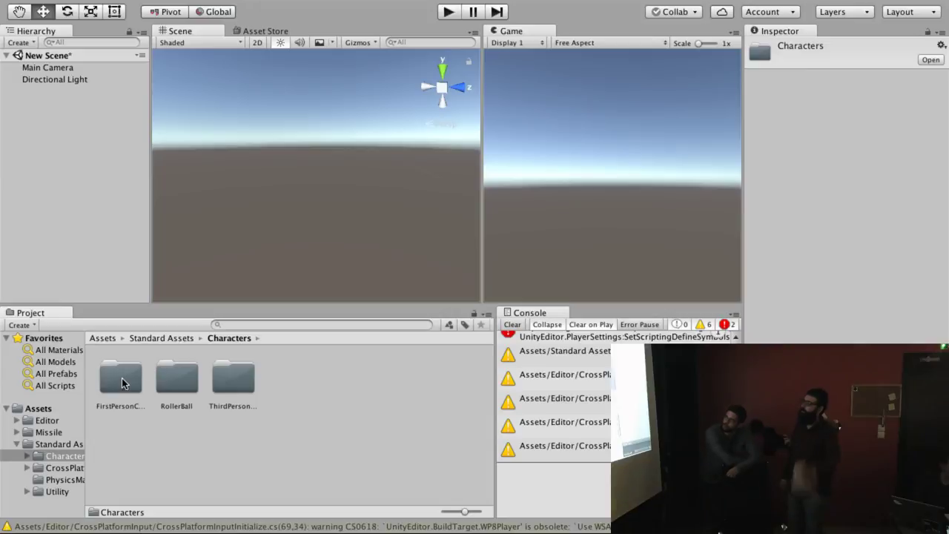
pyautogui.scroll(3, 717, 333)
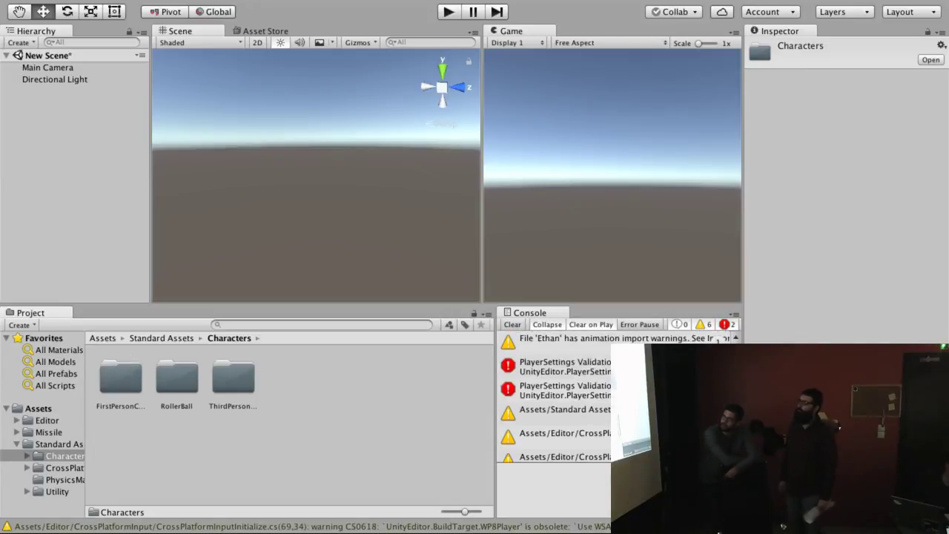
pyautogui.click(513, 325)
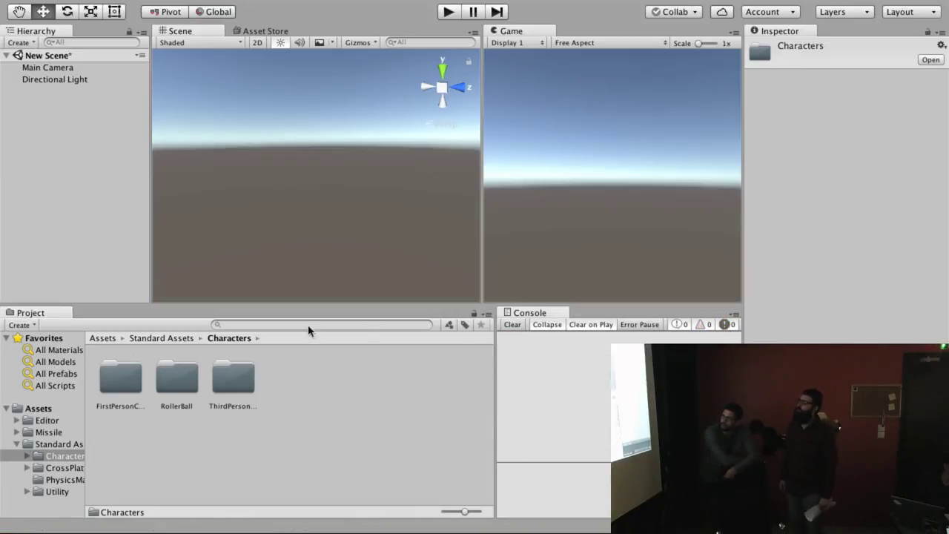
# - Navigate into Characters > FirstPersonCharacter > Prefabs to reach the FPSController prefab
pyautogui.doubleClick(119, 375)
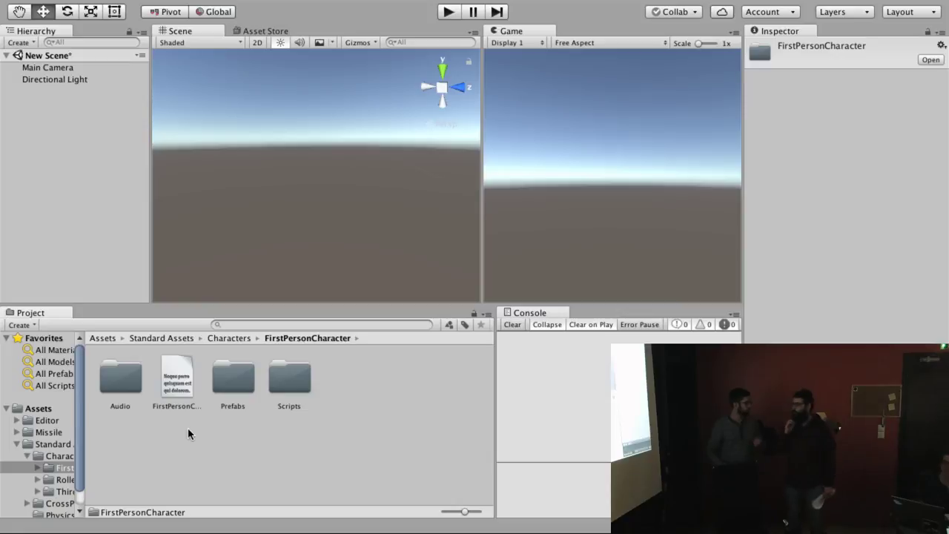
pyautogui.click(159, 339)
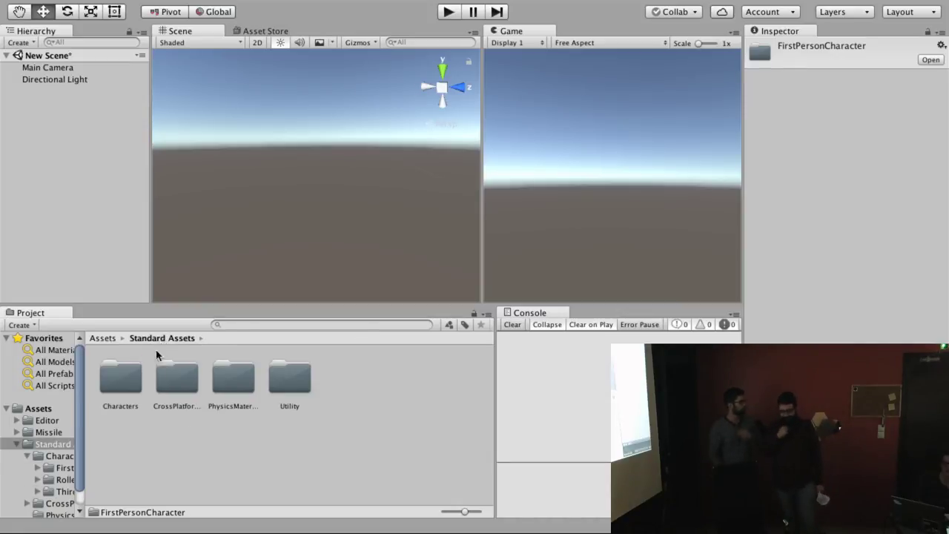
pyautogui.doubleClick(129, 369)
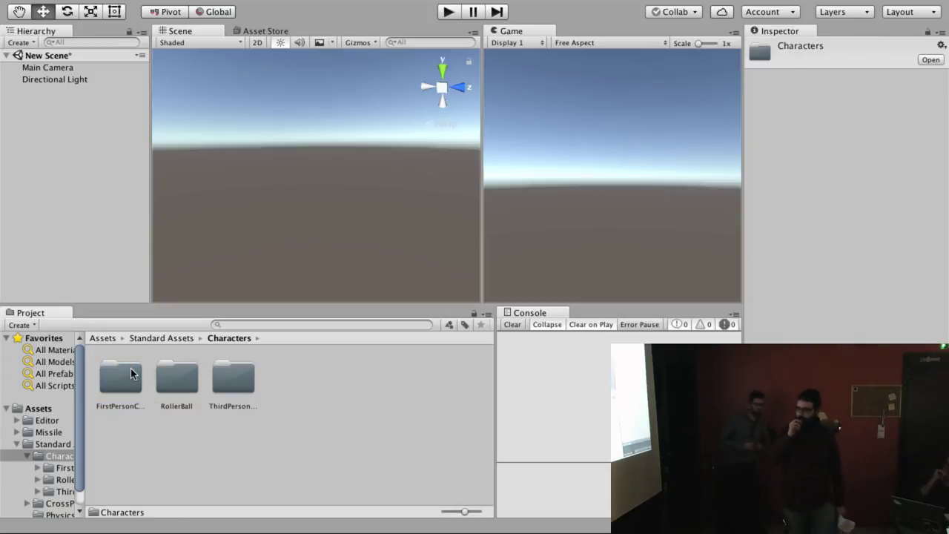
pyautogui.doubleClick(130, 372)
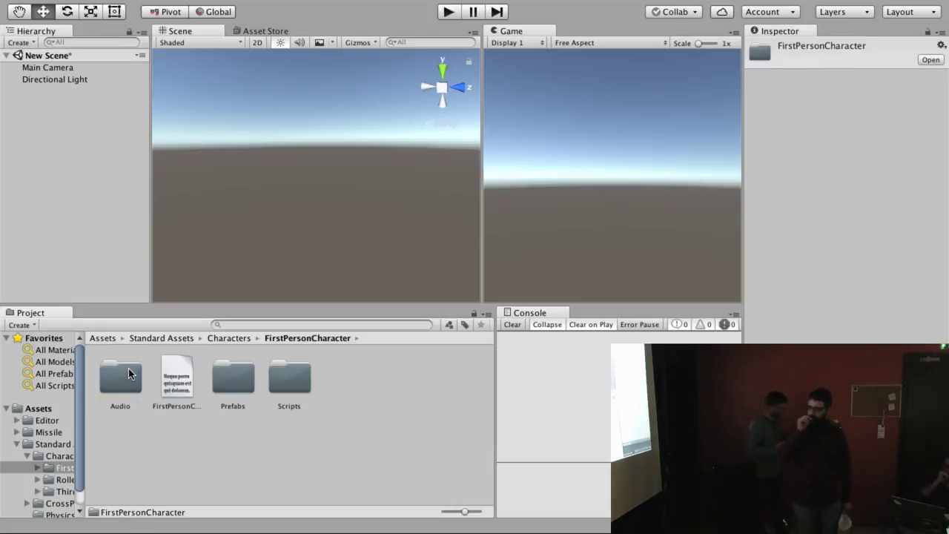
pyautogui.doubleClick(227, 366)
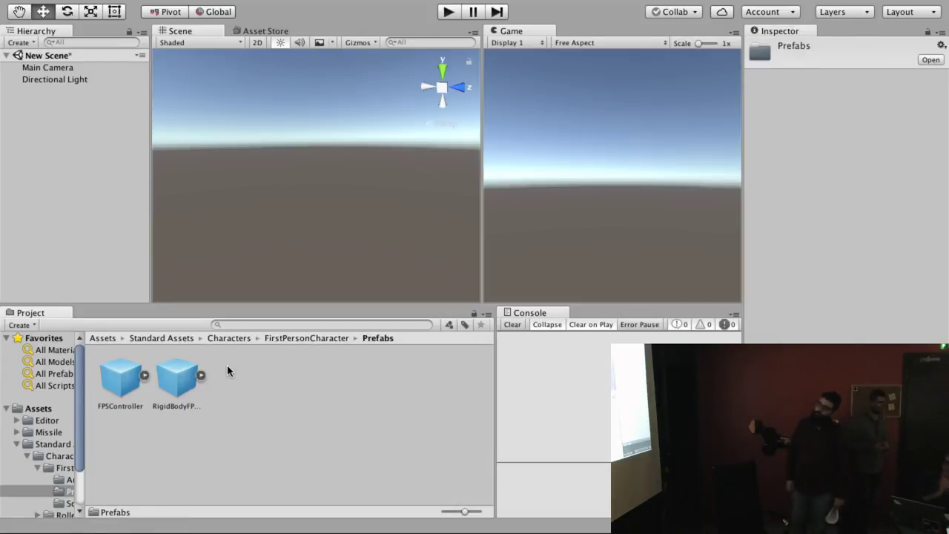
# - Drag the FPSController prefab into the scene and reset its Transform to position 0, 0, 0
pyautogui.click(109, 373)
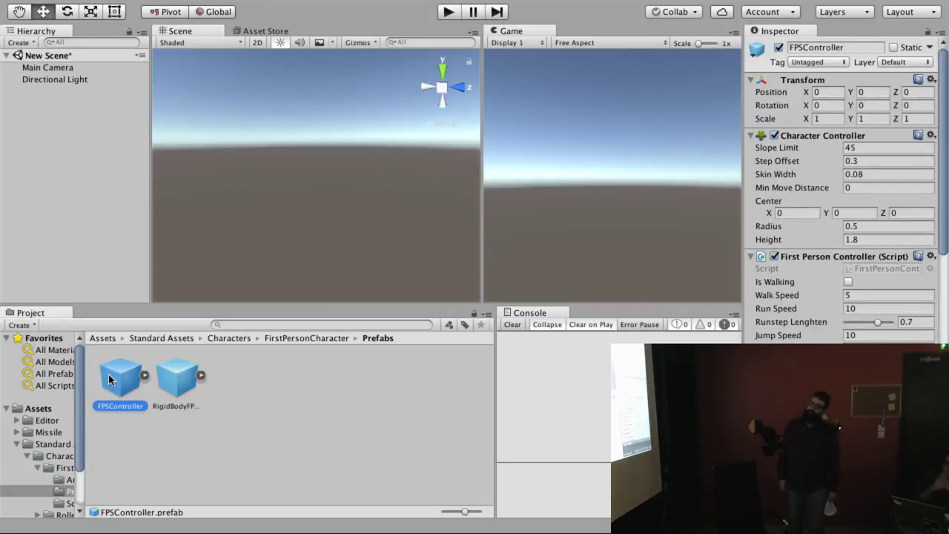
pyautogui.moveTo(109, 380)
pyautogui.mouseDown()
pyautogui.moveTo(376, 229)
pyautogui.moveTo(377, 219)
pyautogui.mouseUp()
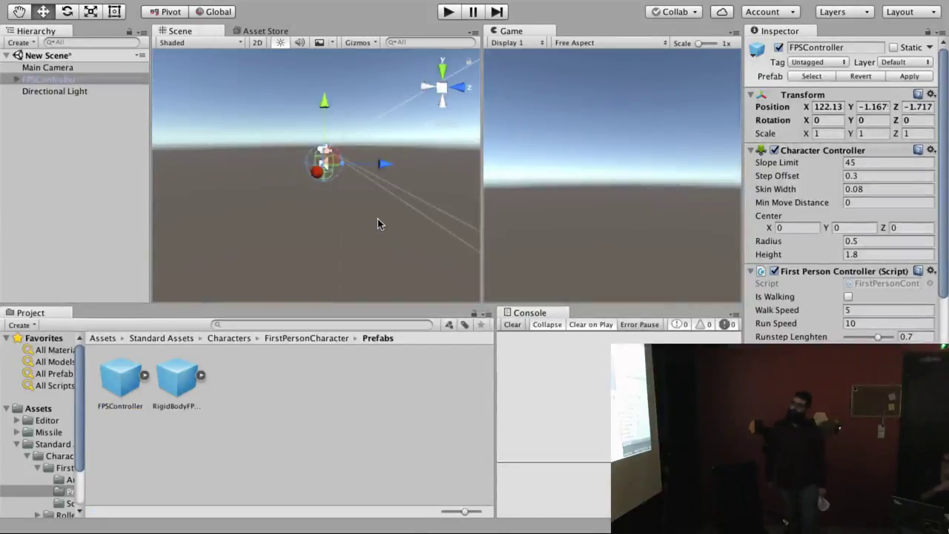
pyautogui.click(930, 95)
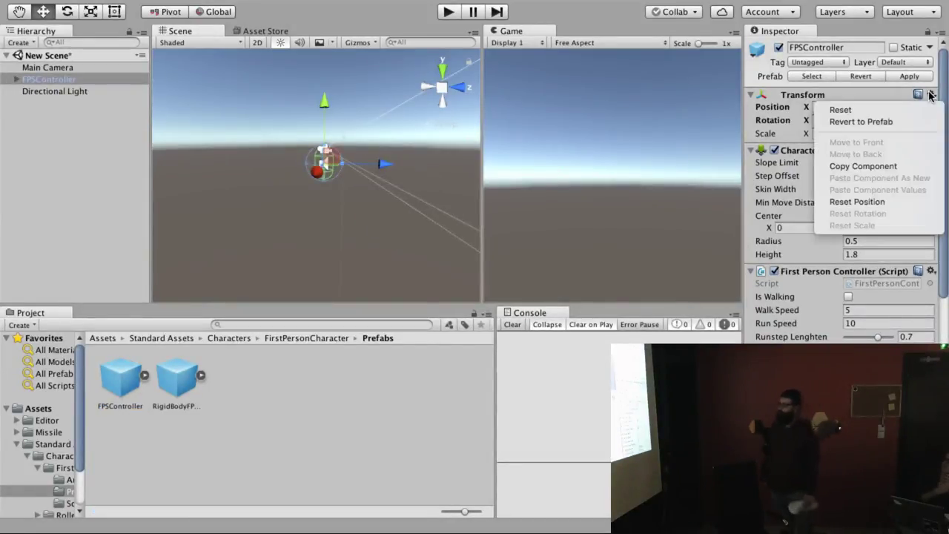
pyautogui.click(906, 108)
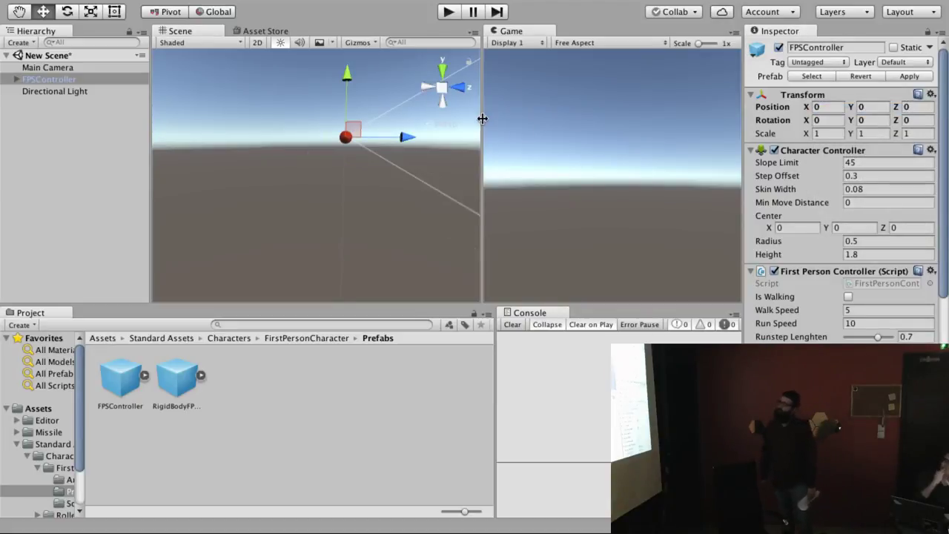
pyautogui.scroll(-1, 425, 156)
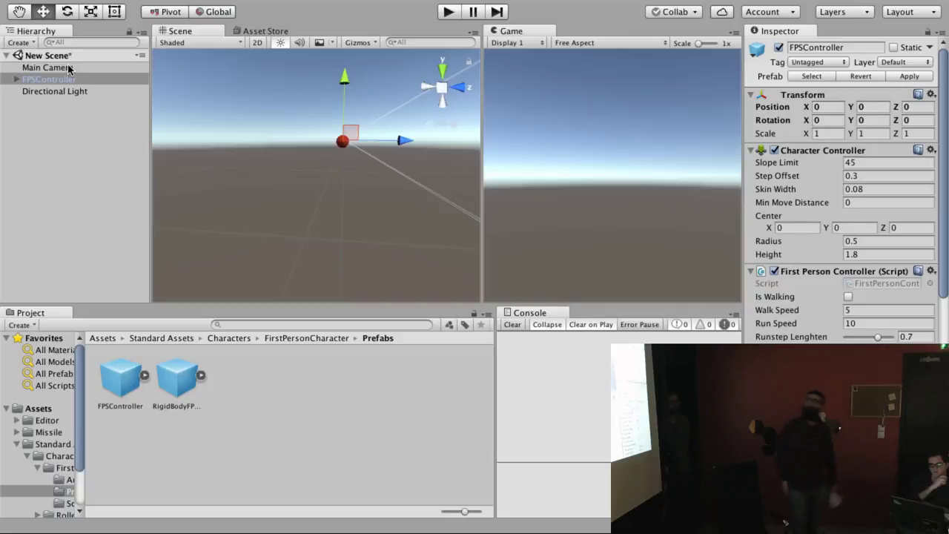
# - Pull Main Camera back to Z -39.2 and tilt it to 17.005 on X
pyautogui.click(69, 69)
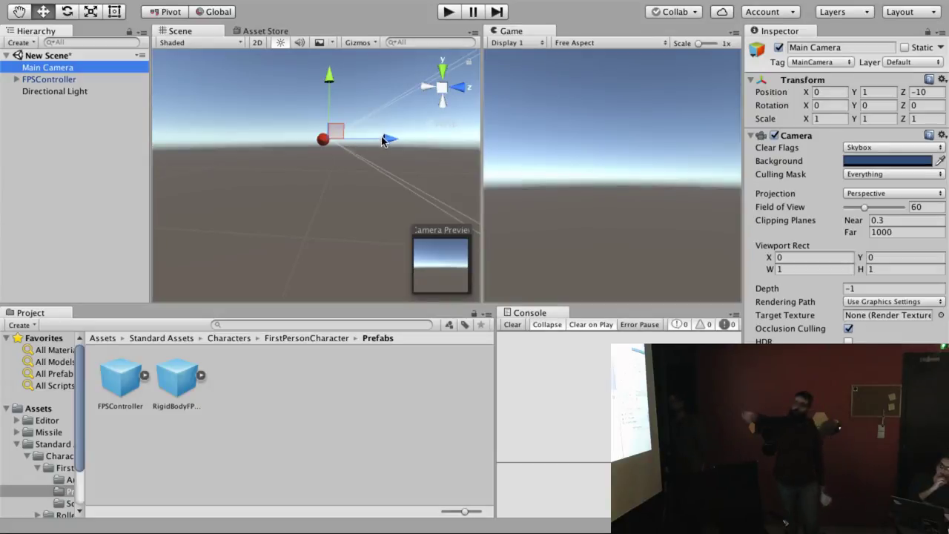
pyautogui.moveTo(388, 140); pyautogui.dragTo(346, 138)
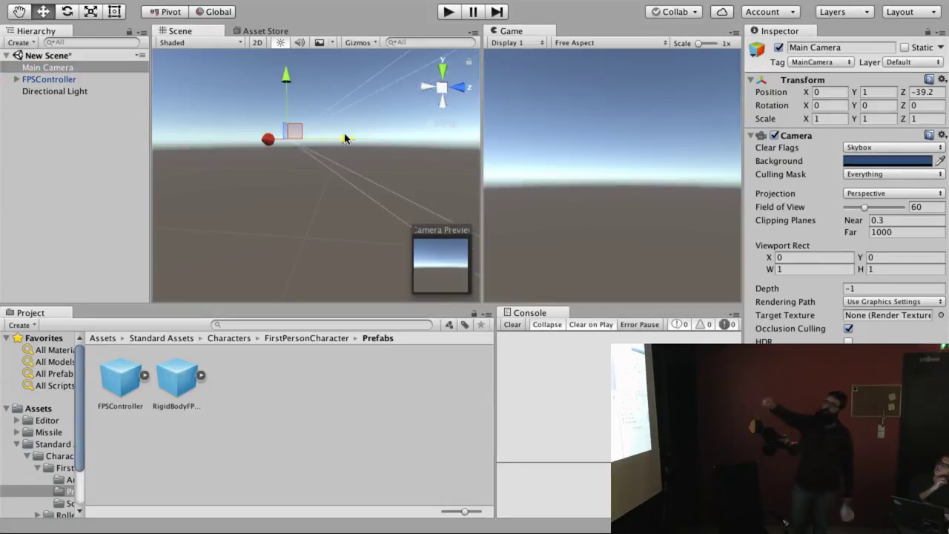
pyautogui.press('e')
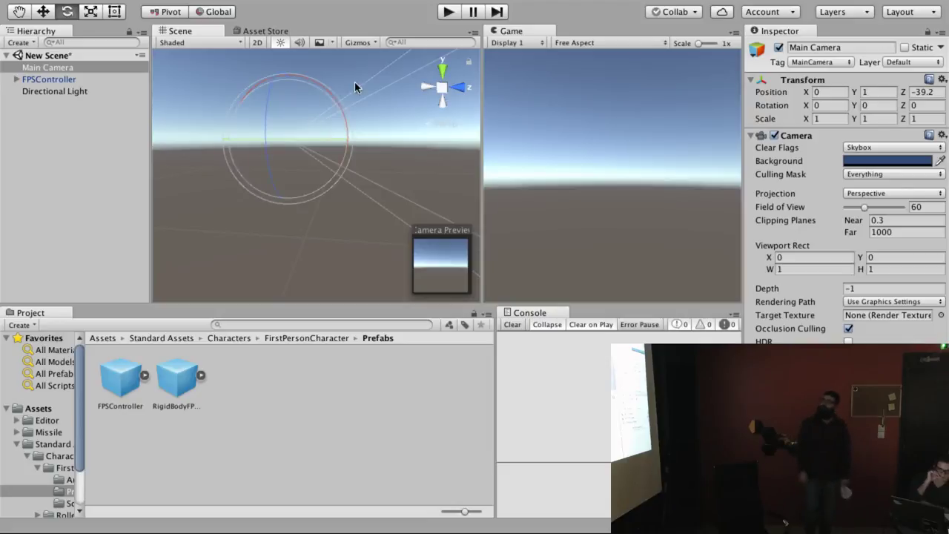
pyautogui.moveTo(331, 101)
pyautogui.mouseDown()
pyautogui.moveTo(355, 81)
pyautogui.moveTo(359, 126)
pyautogui.mouseUp()
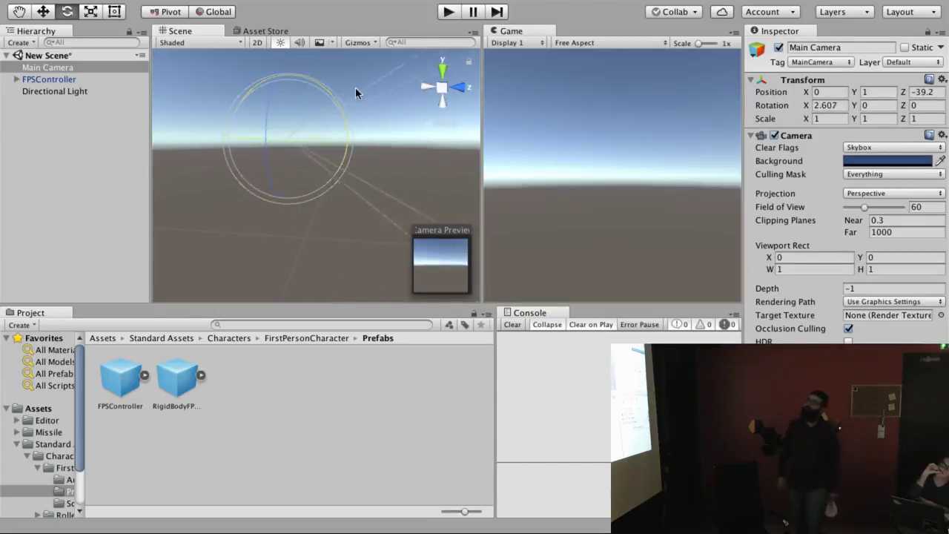
# - Test the scene briefly in Play mode, then reselect Main Camera
pyautogui.click(449, 13)
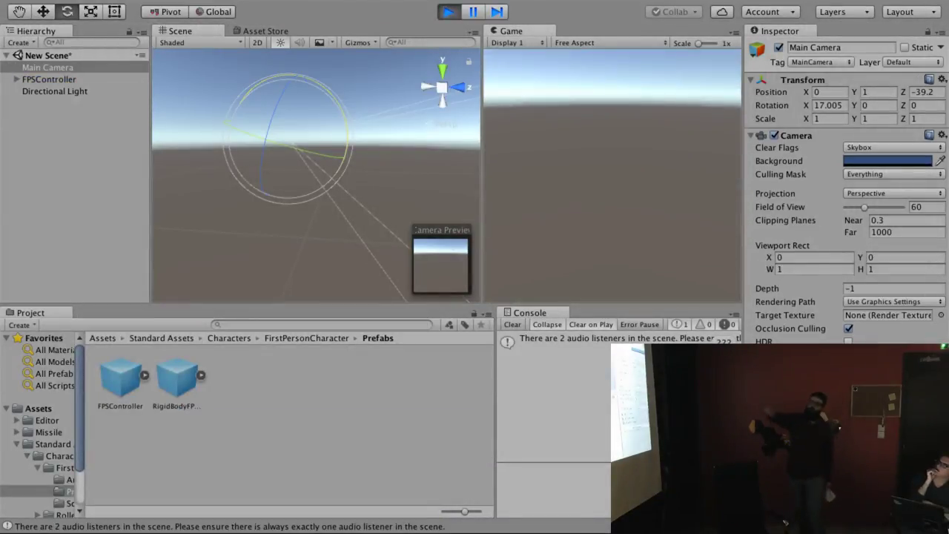
pyautogui.press('super+p')
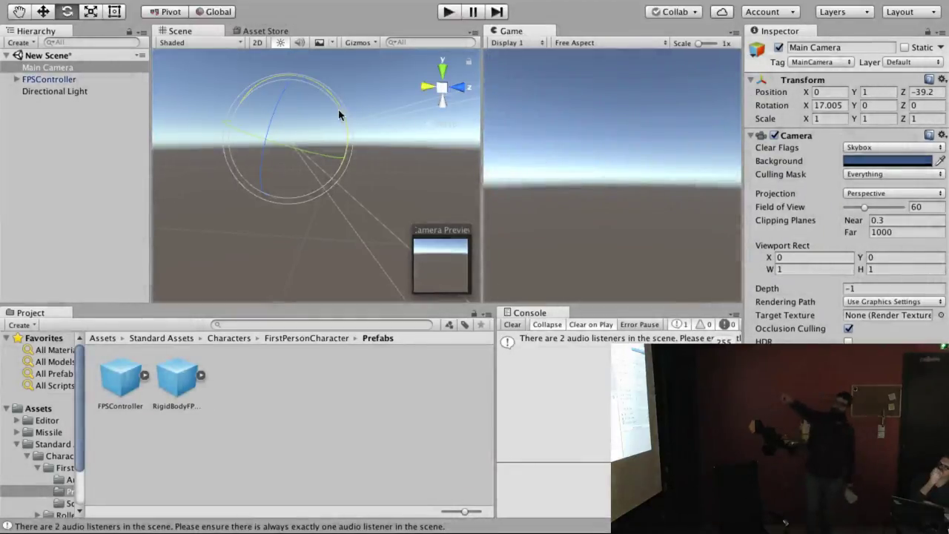
pyautogui.click(73, 68)
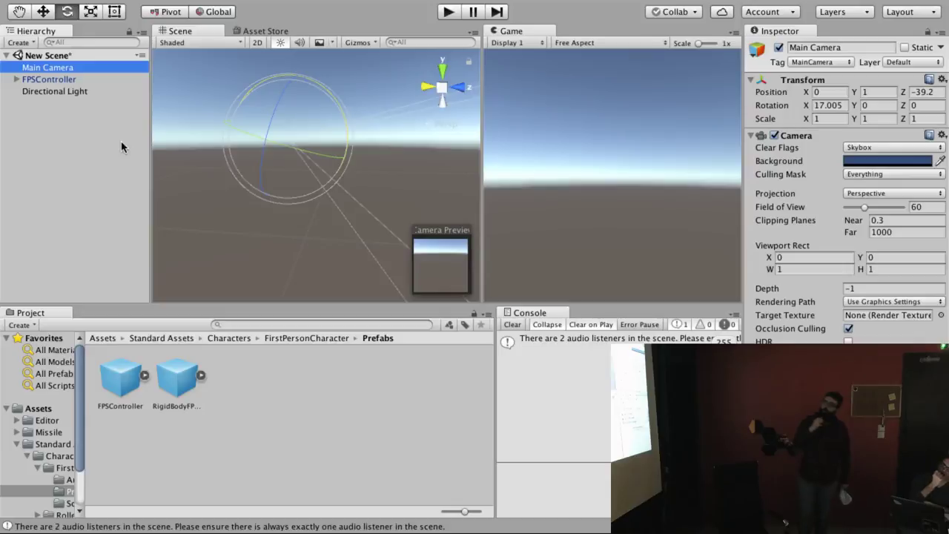
# - Expand FPSController and delete Main Camera, leaving FirstPersonCharacter as the only camera
pyautogui.click(17, 80)
pyautogui.click(69, 90)
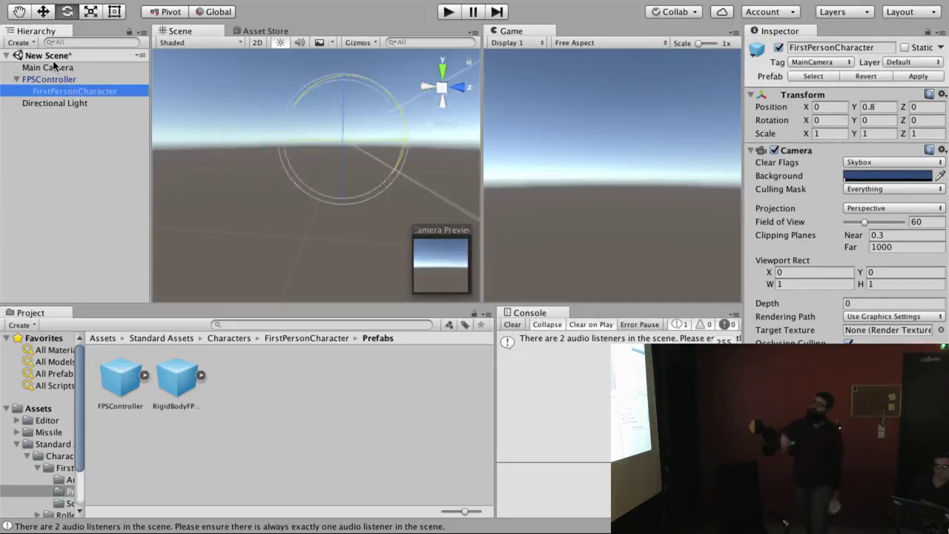
pyautogui.click(54, 66)
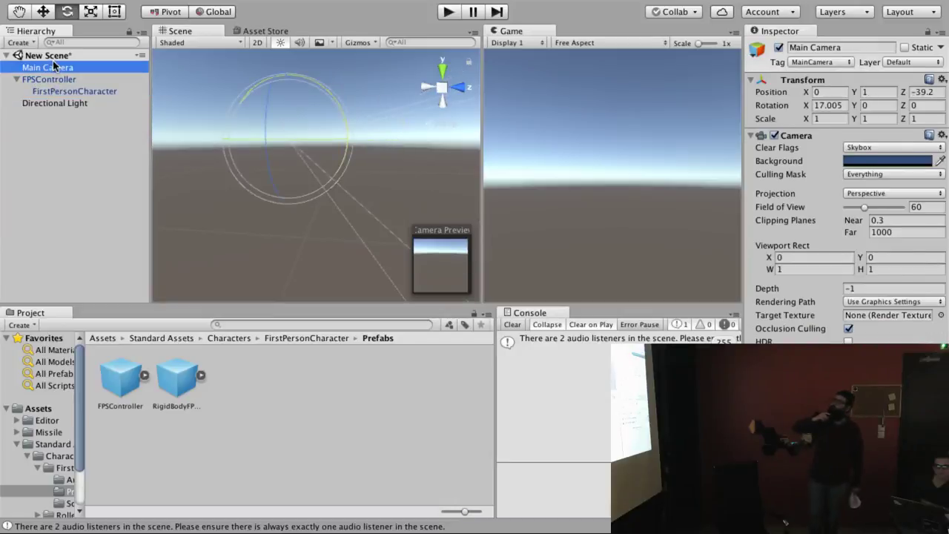
pyautogui.press('Delete')
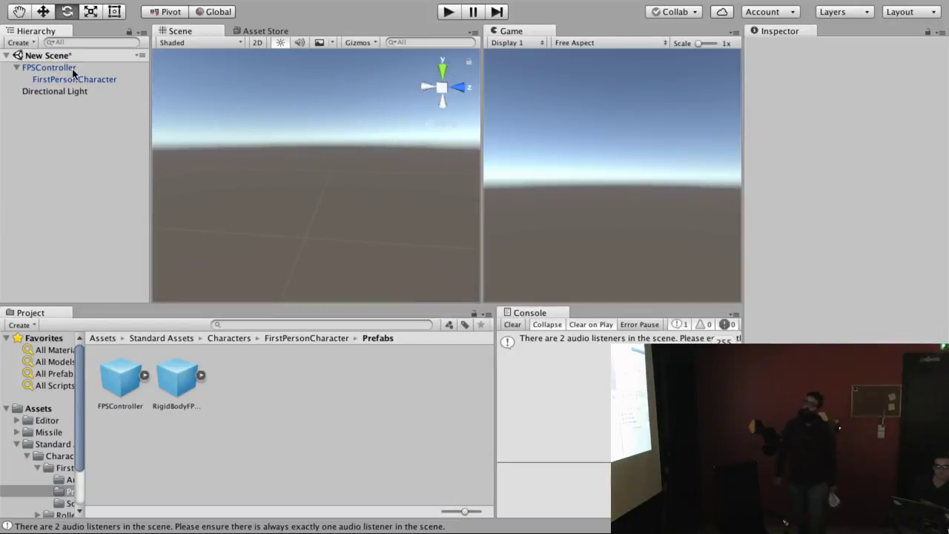
pyautogui.click(73, 77)
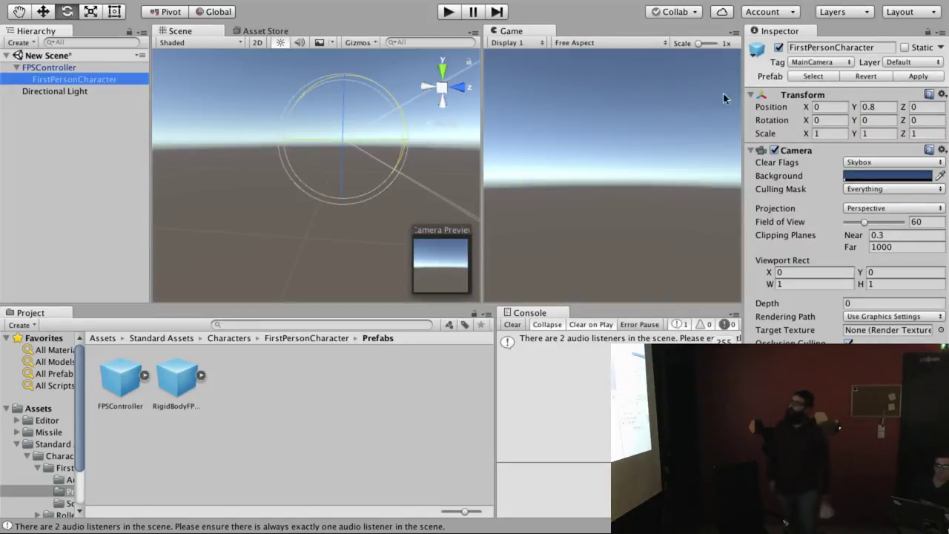
pyautogui.click(49, 68)
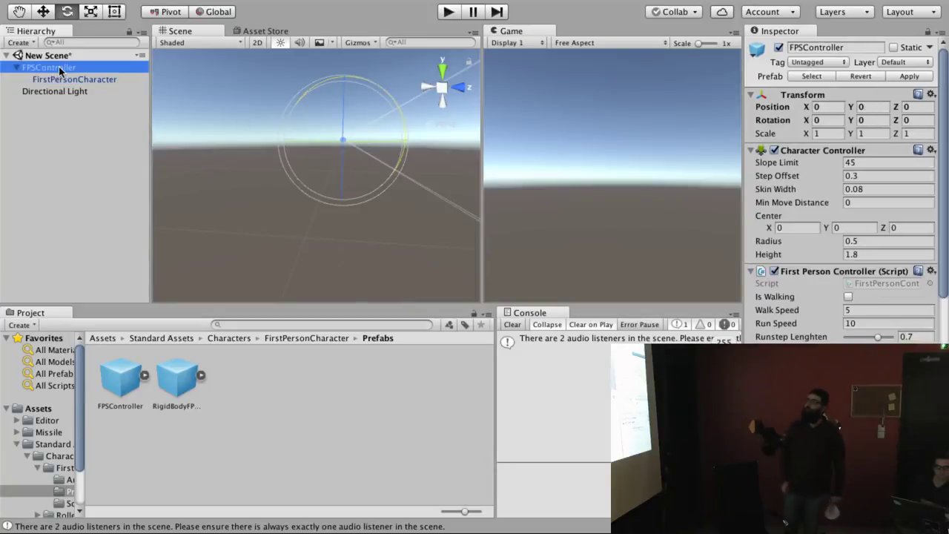
# - Create a Plane from the Hierarchy's context menu and frame it in the Scene view
pyautogui.rightClick(64, 171)
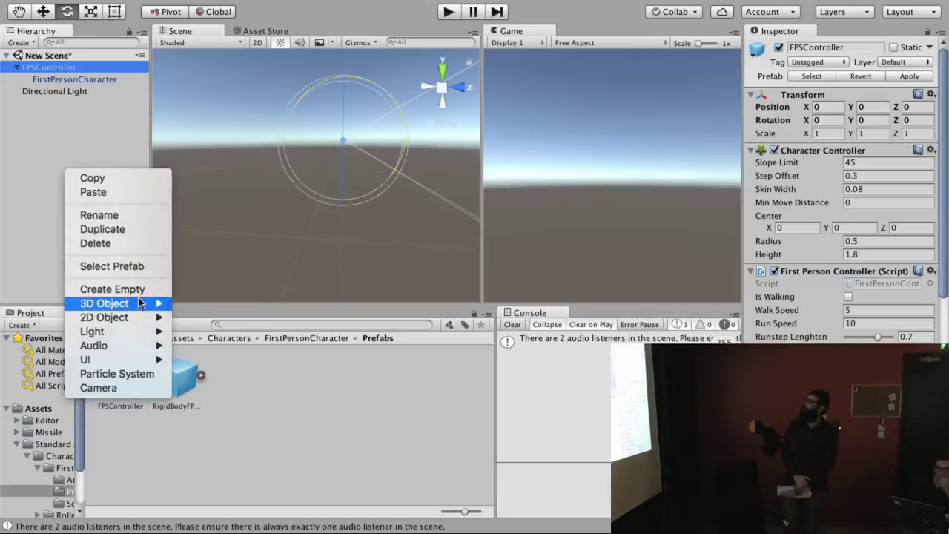
pyautogui.moveTo(142, 306)
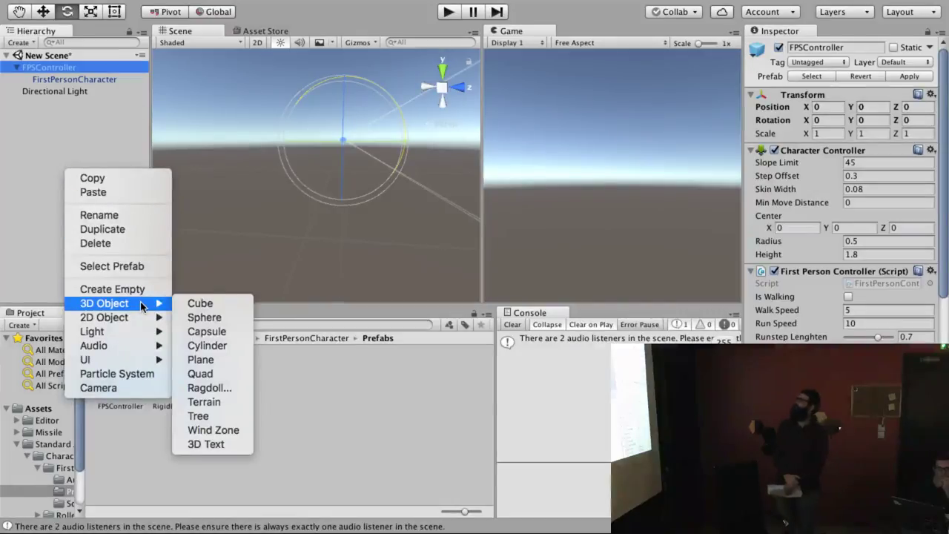
pyautogui.click(213, 361)
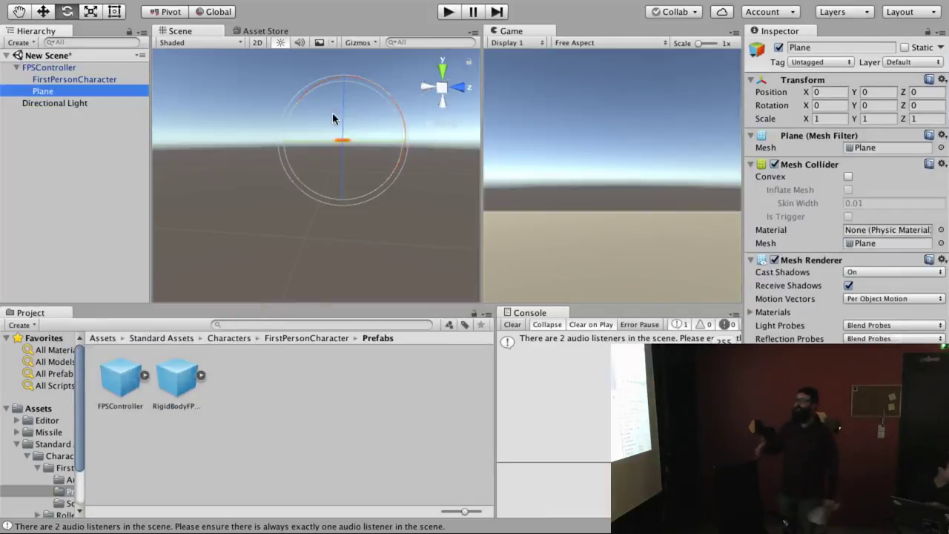
pyautogui.press('f')
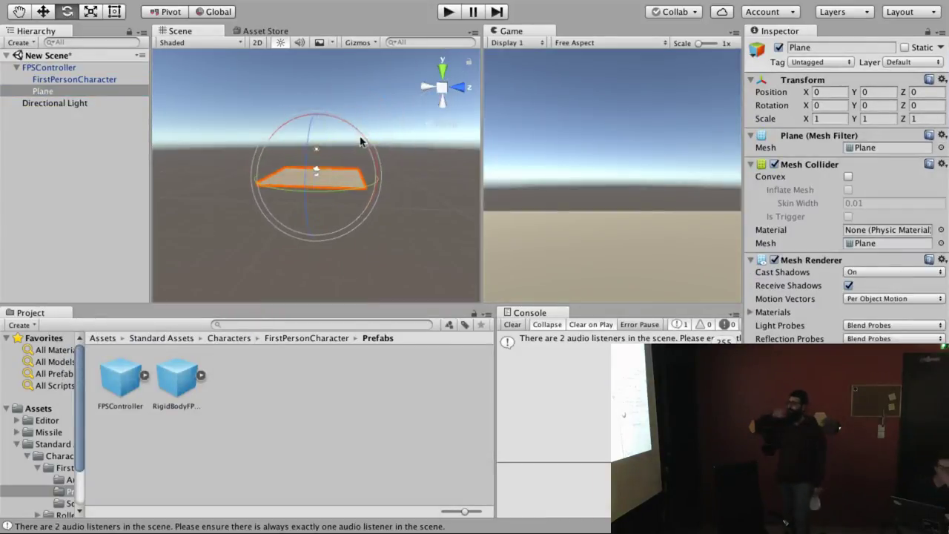
pyautogui.scroll(2, 338, 155)
pyautogui.scroll(2, 338, 155)
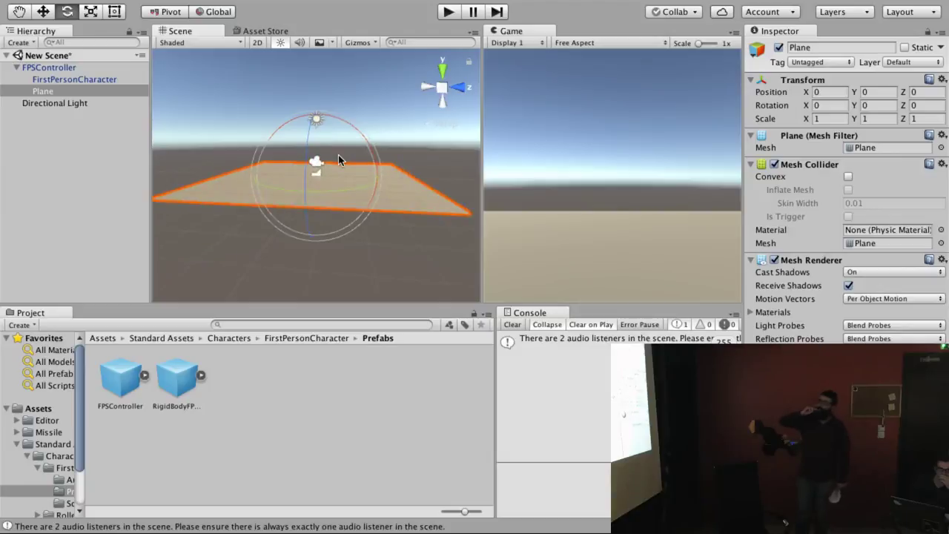
pyautogui.scroll(3, 338, 155)
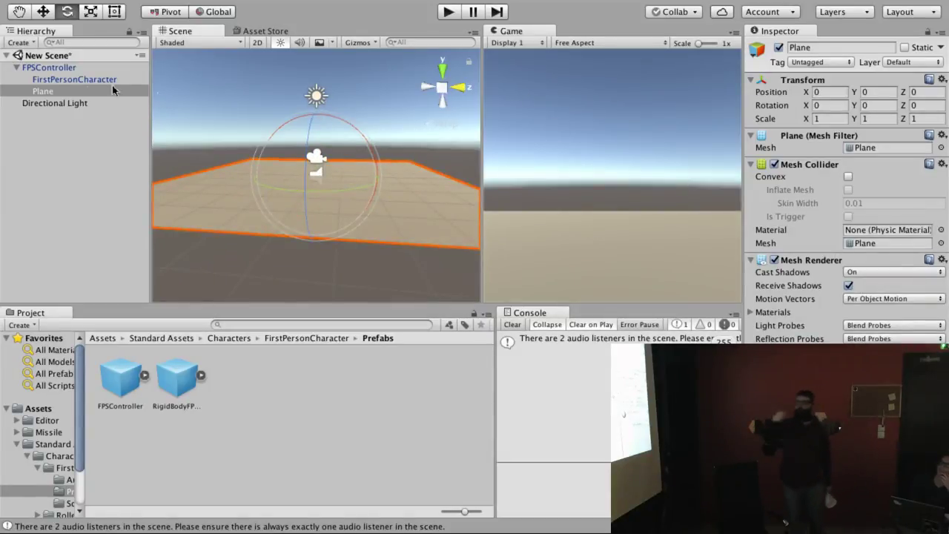
# - Move the Plane below Directional Light in the Hierarchy and reselect FPSController
pyautogui.moveTo(52, 90)
pyautogui.mouseDown()
pyautogui.moveTo(37, 108)
pyautogui.moveTo(97, 145)
pyautogui.mouseUp()
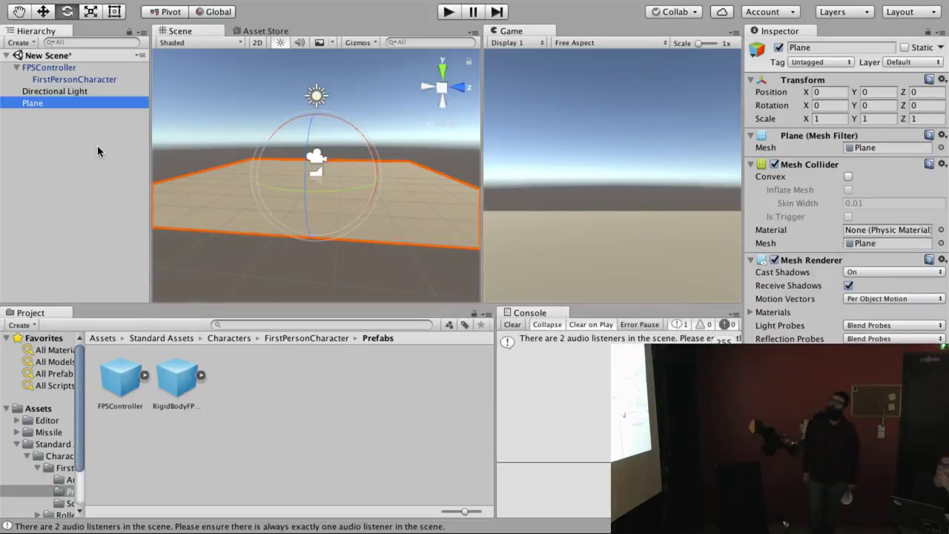
pyautogui.click(97, 145)
pyautogui.click(70, 67)
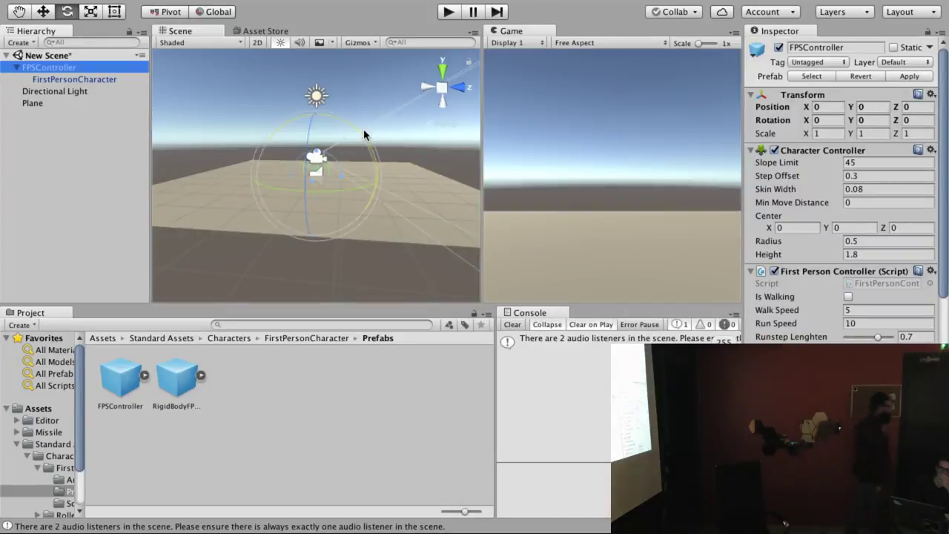
# - Raise FPSController to Y 1.79 with the Move tool and enter Play mode
pyautogui.press('w')
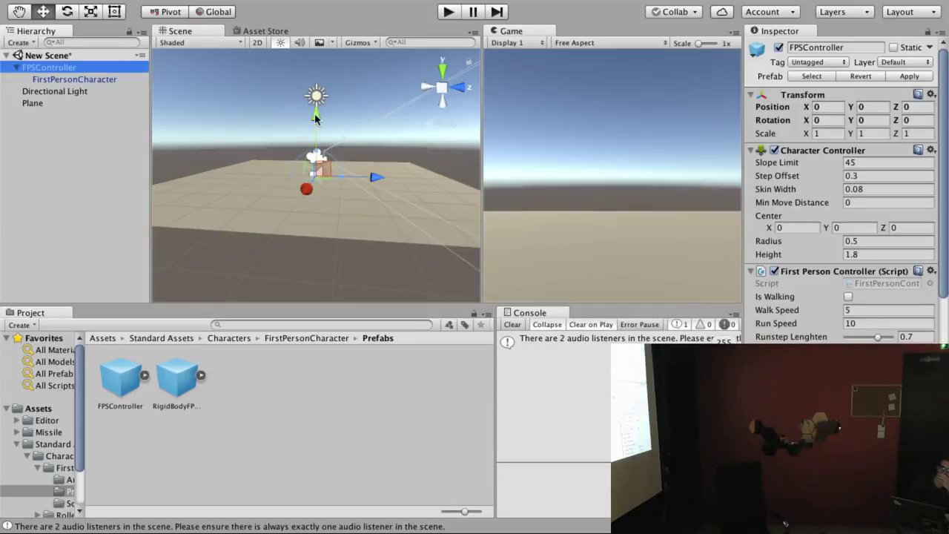
pyautogui.moveTo(314, 113); pyautogui.dragTo(312, 67)
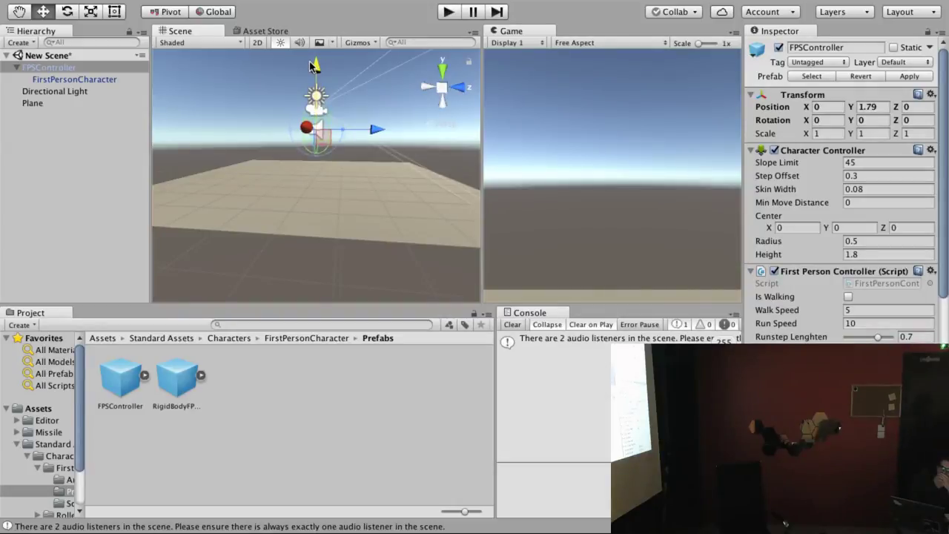
pyautogui.click(449, 13)
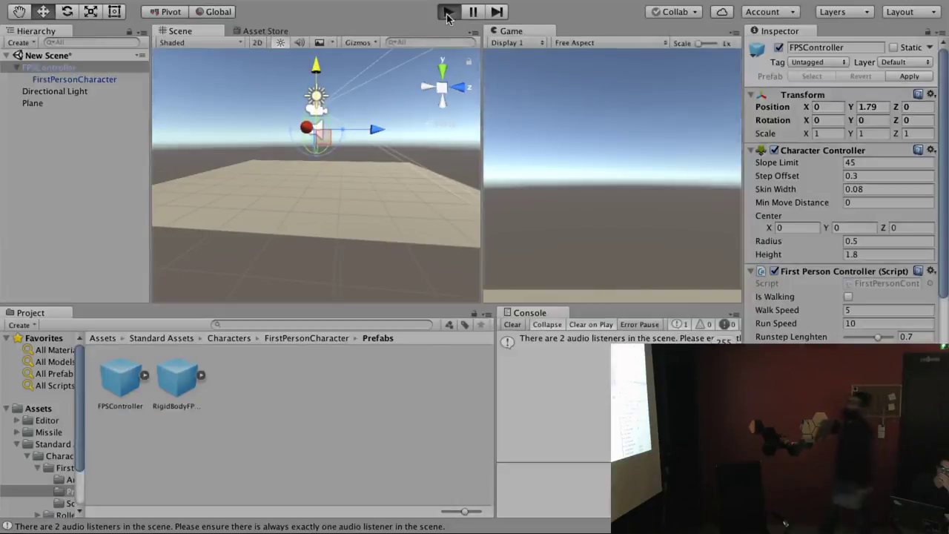
# - Walk and run the character around the plane with WASD until it falls off the edge
pyautogui.press('XF86AudioRaiseVolume')
pyautogui.press('XF86AudioRaiseVolume')
pyautogui.press('XF86AudioRaiseVolume')
pyautogui.press('XF86AudioRaiseVolume')
pyautogui.press('XF86AudioRaiseVolume')
pyautogui.press('XF86AudioRaiseVolume')
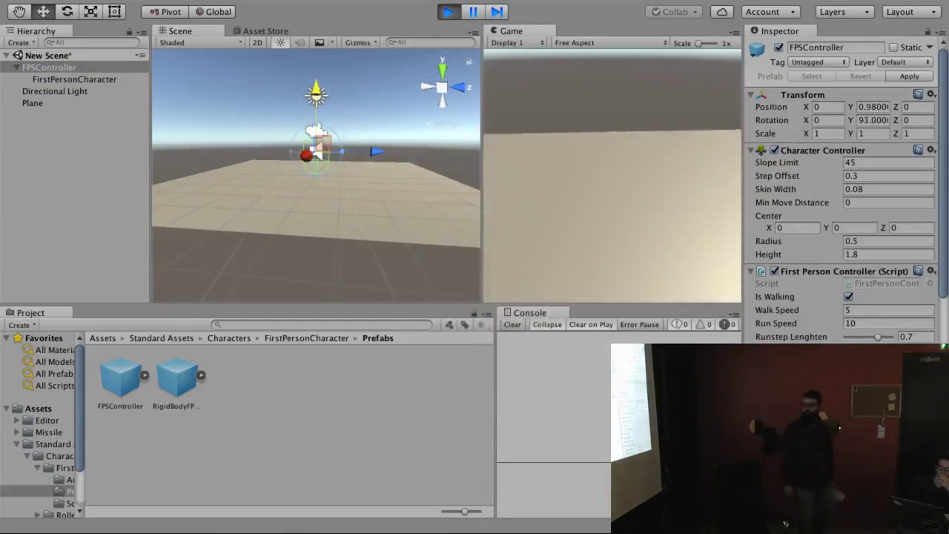
pyautogui.press('w')
pyautogui.press('w')
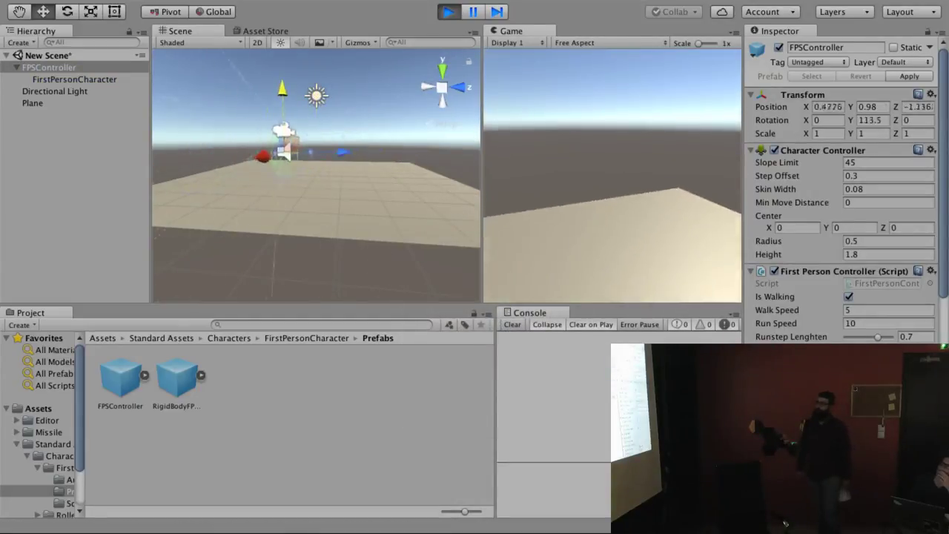
pyautogui.press('s')
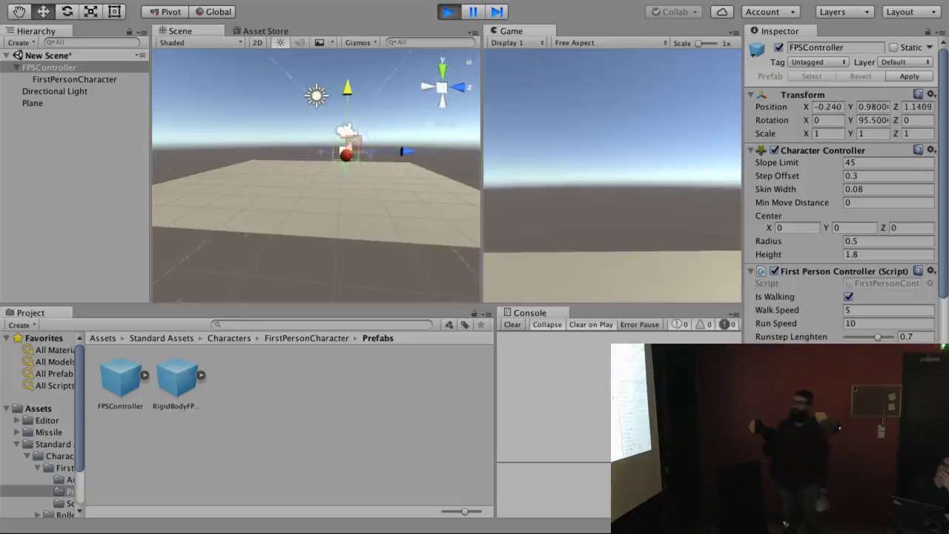
pyautogui.press('w')
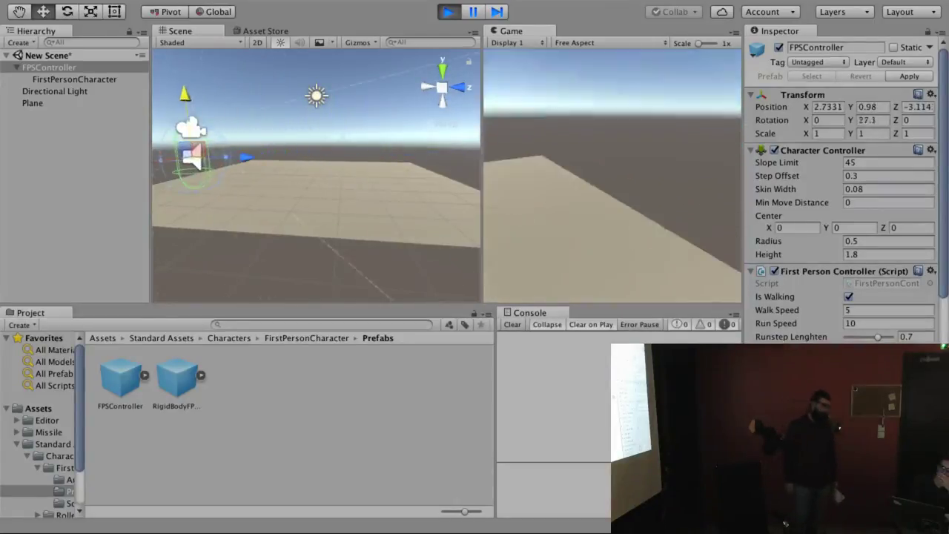
pyautogui.press('w')
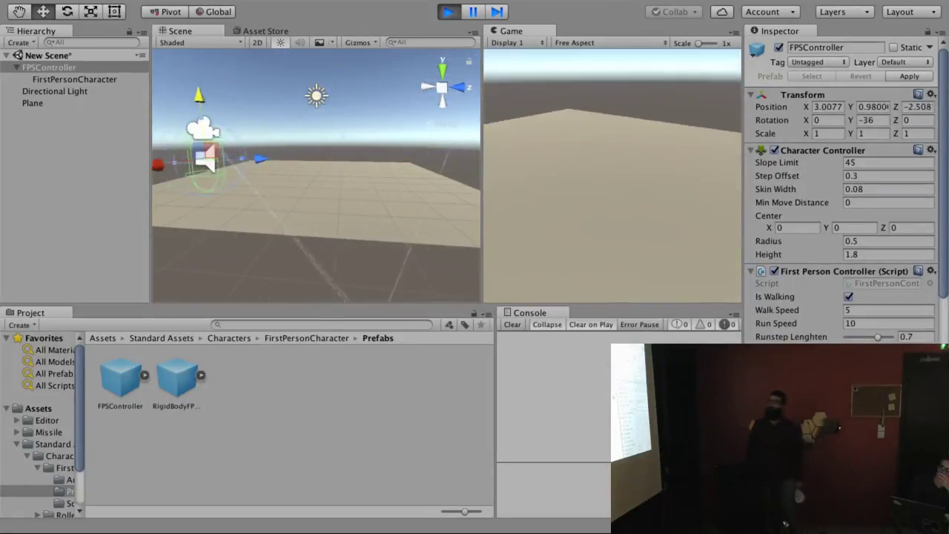
pyautogui.press('w')
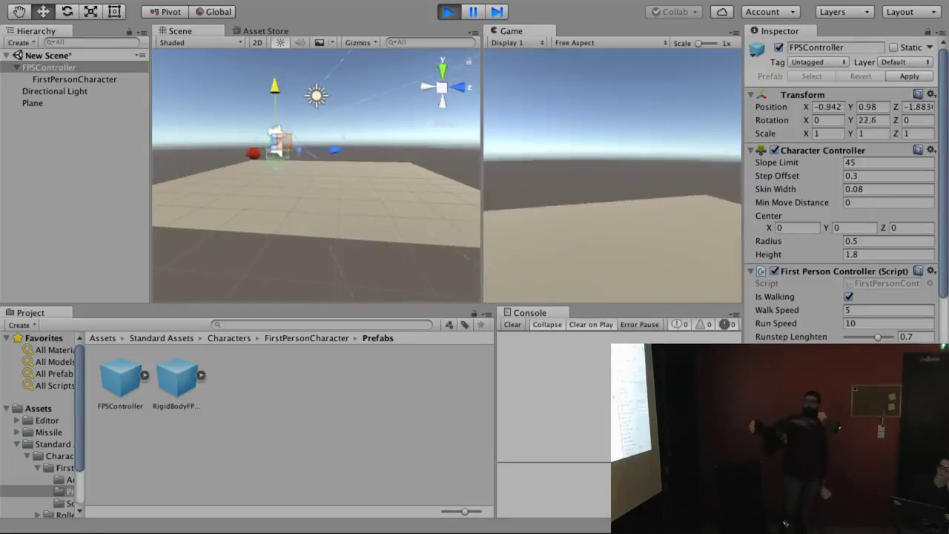
pyautogui.hotkey('shift', 'w')
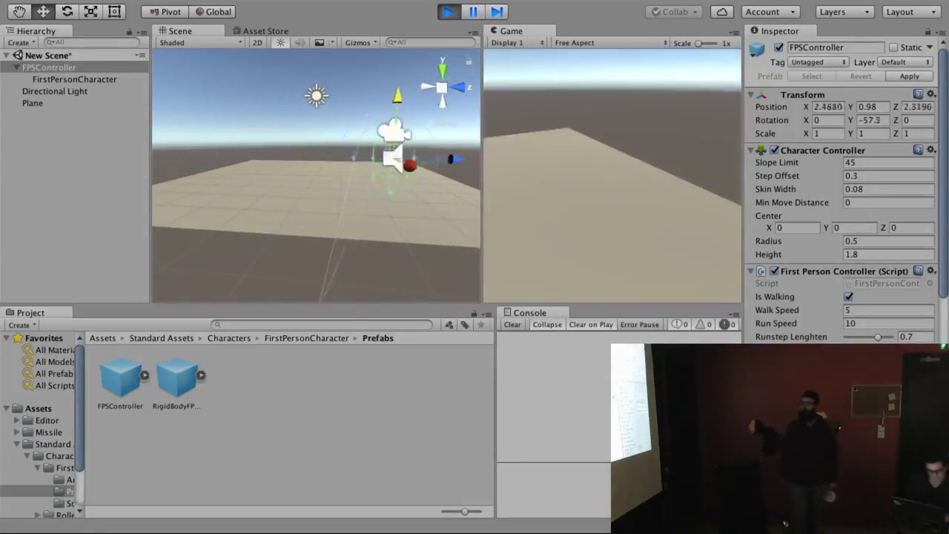
pyautogui.press('w')
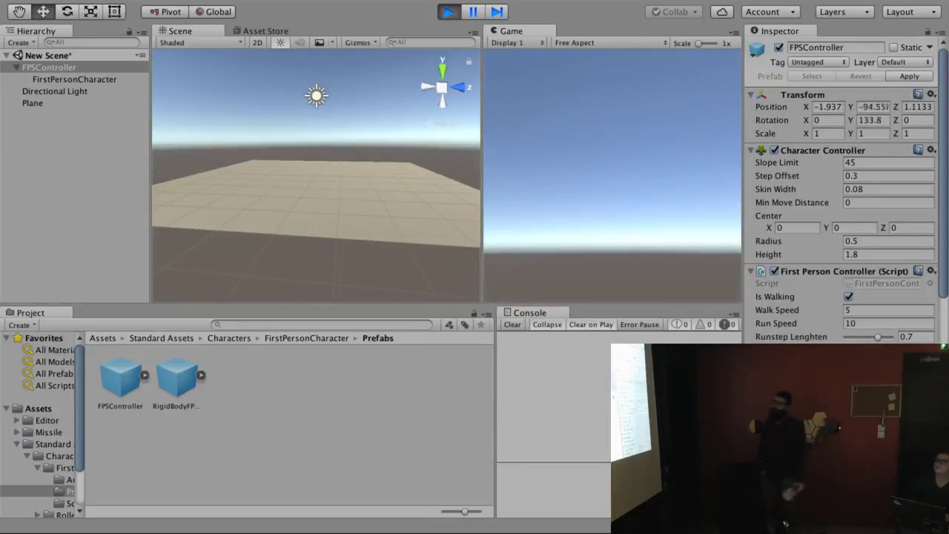
# - Stop Play mode, replay once, and stop again
pyautogui.hotkey('ctrl', 'p')
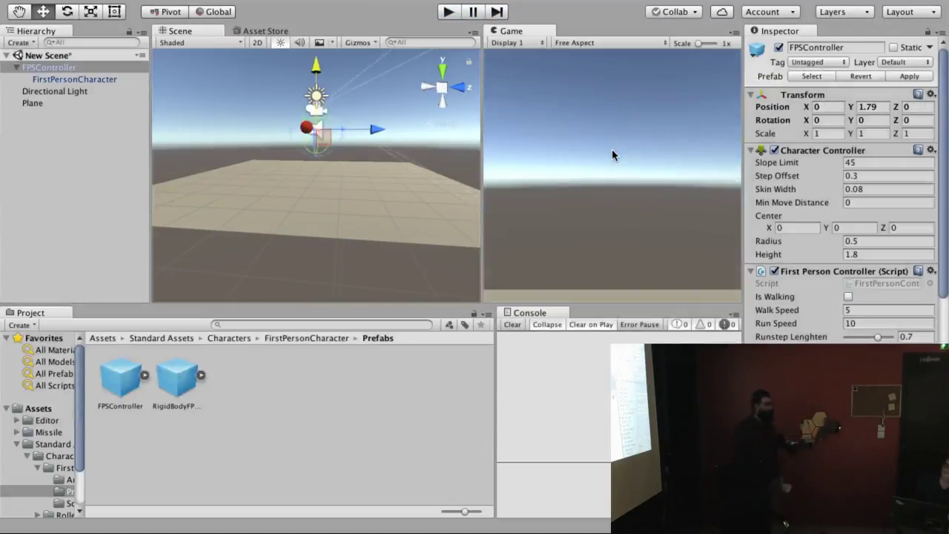
pyautogui.hotkey('ctrl', 'p')
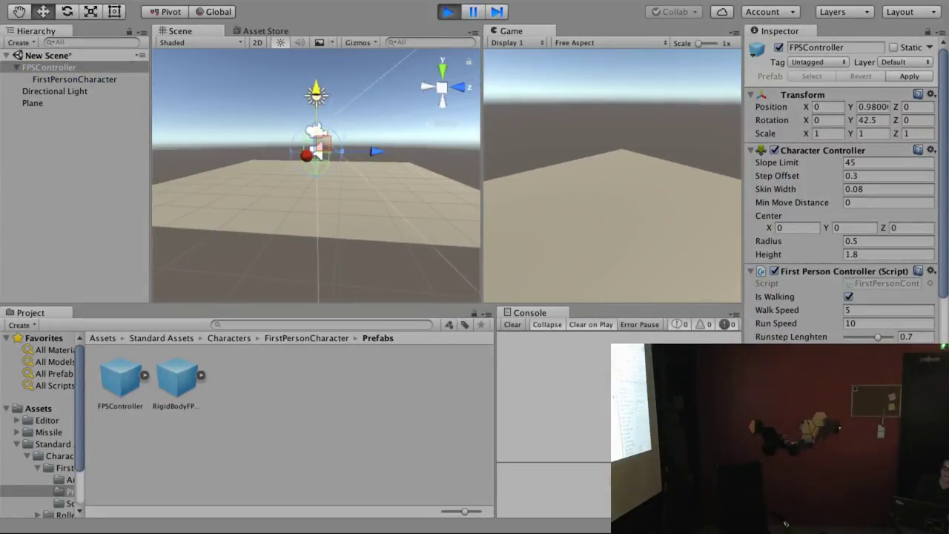
pyautogui.hotkey('ctrl', 'p')
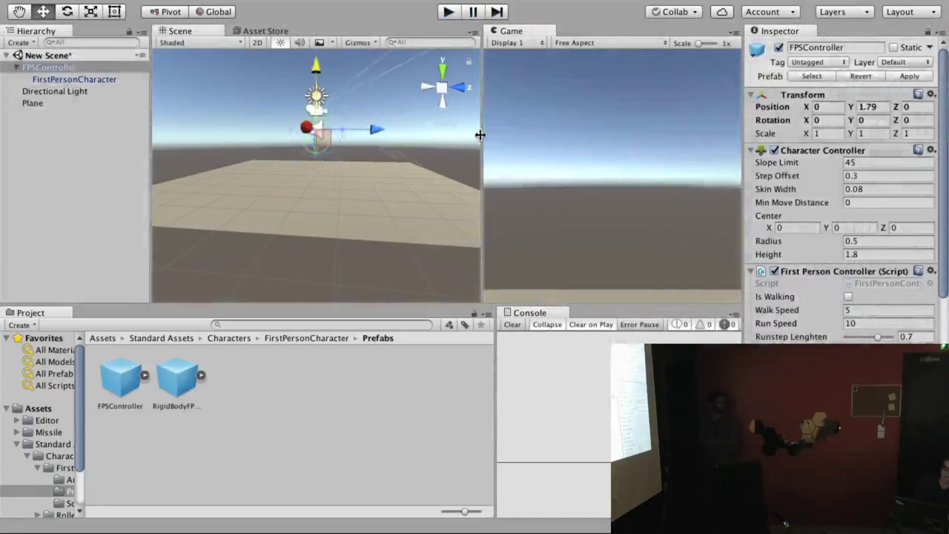
# - Widen the Game view, enable Maximize On Play and Stats, then play and stop (about 51.7 FPS)
pyautogui.moveTo(482, 136); pyautogui.dragTo(268, 175)
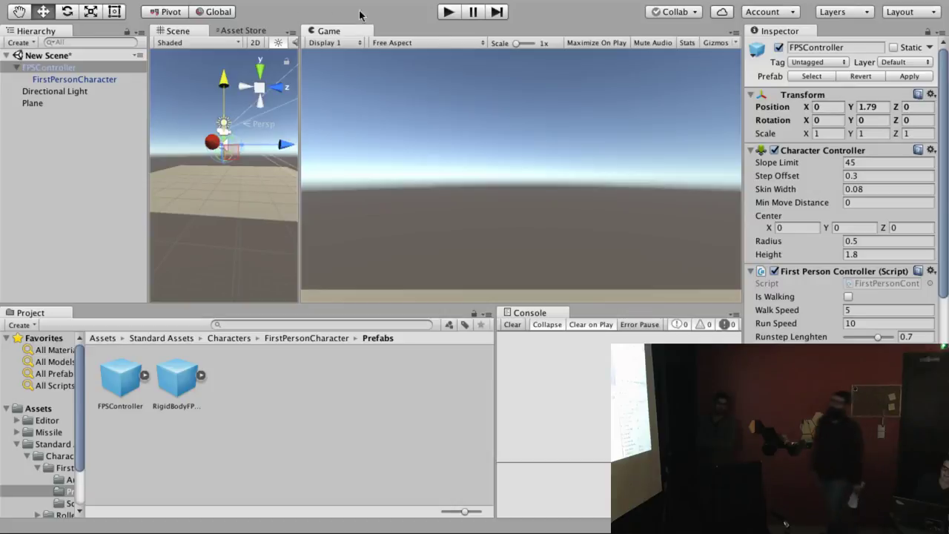
pyautogui.click(594, 43)
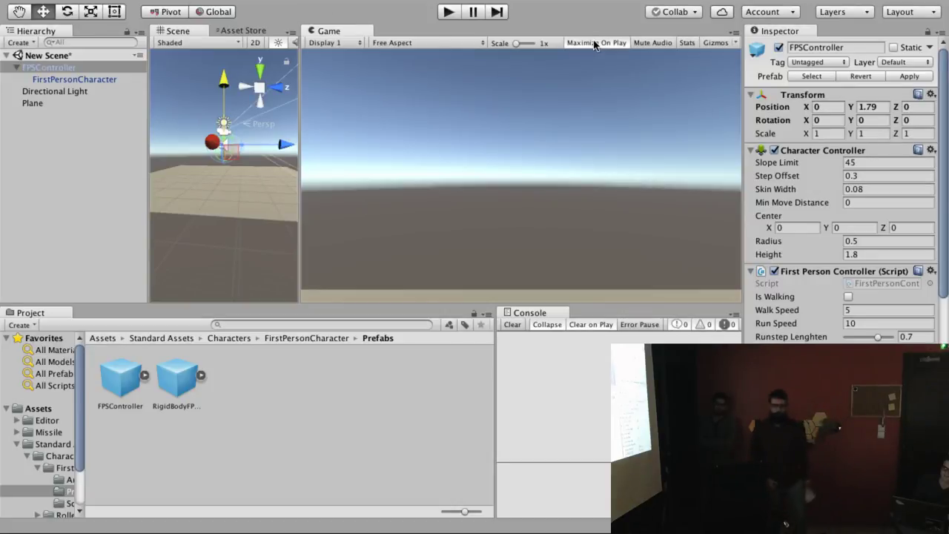
pyautogui.click(686, 43)
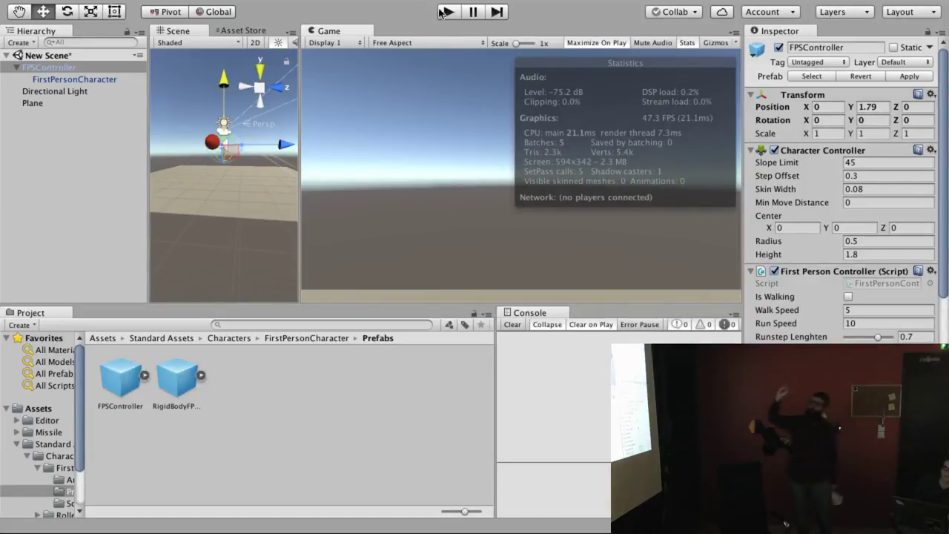
pyautogui.hotkey('ctrl', 'p')
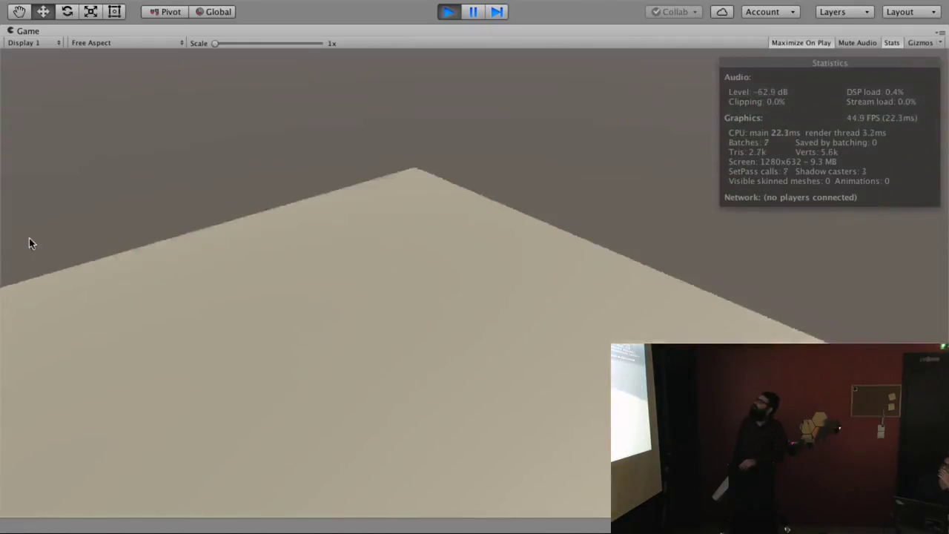
pyautogui.moveTo(9, 339)
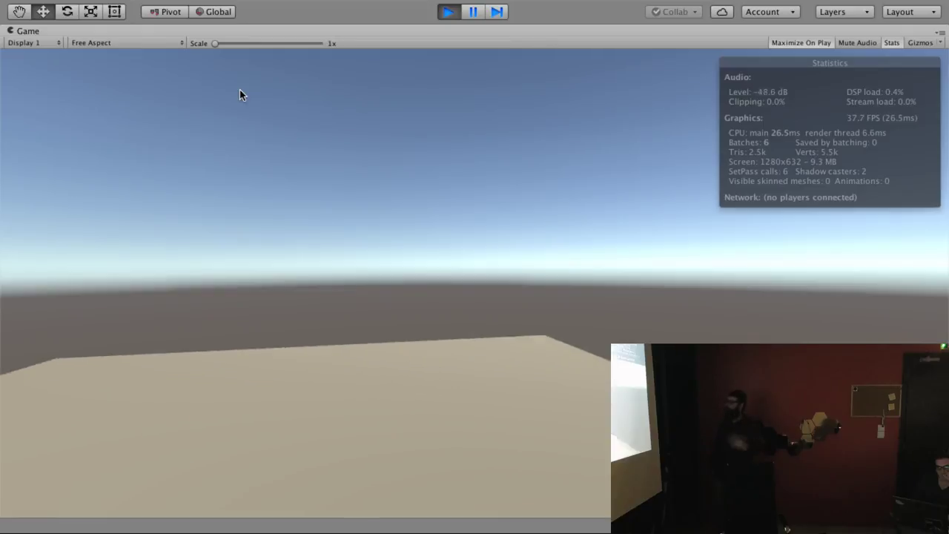
pyautogui.hotkey('ctrl', 'p')
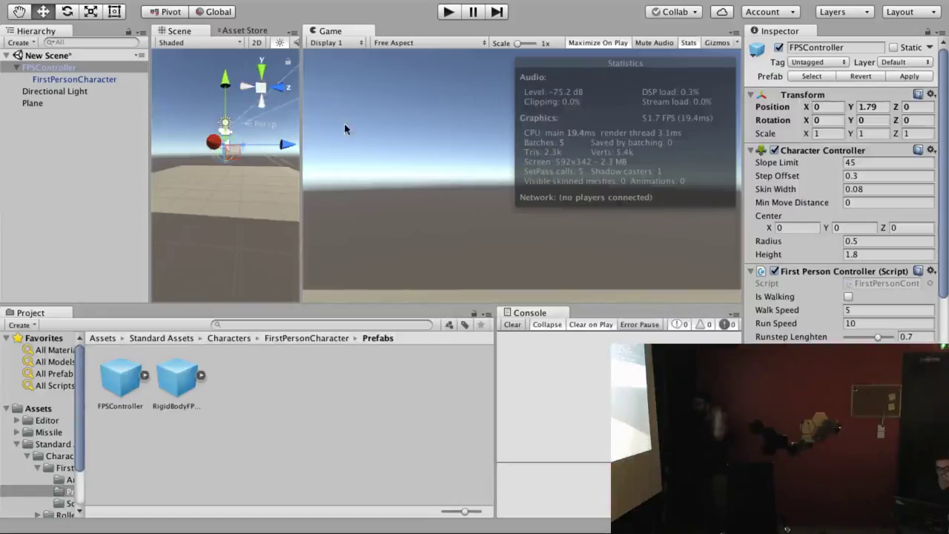
# - Drag the Scene/Game divider right to show the whole plane, then select Plane
pyautogui.moveTo(300, 156); pyautogui.dragTo(507, 173)
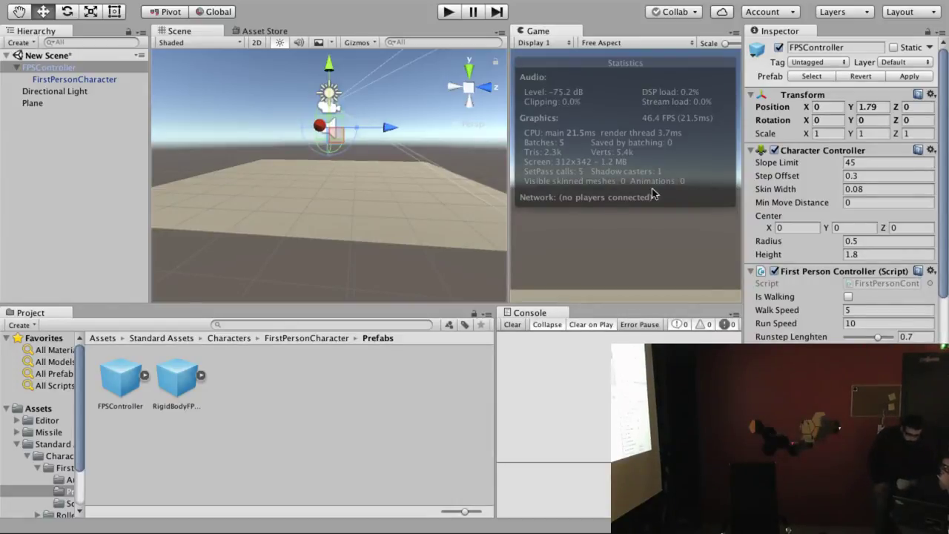
pyautogui.click(34, 103)
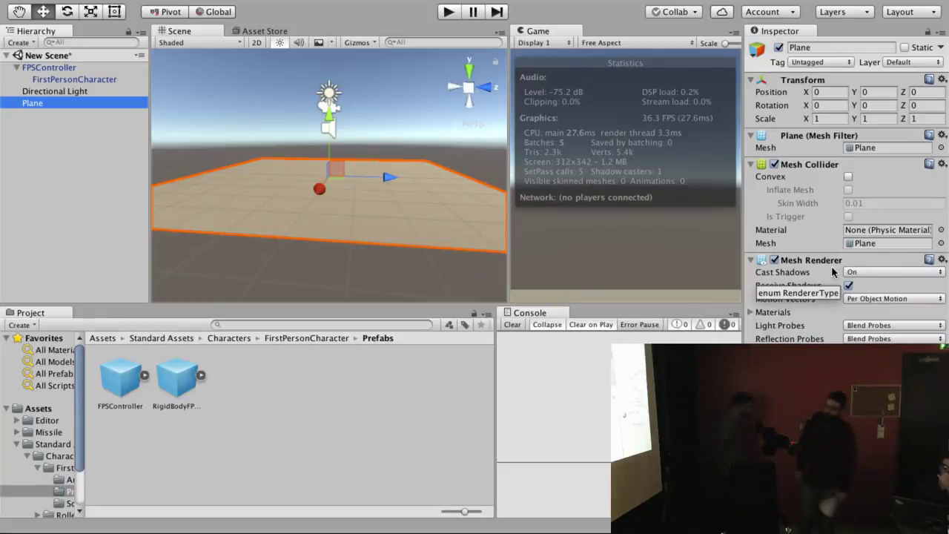
# - Add a new Plane as a child of FPSController from its right-click menu
pyautogui.click(72, 128)
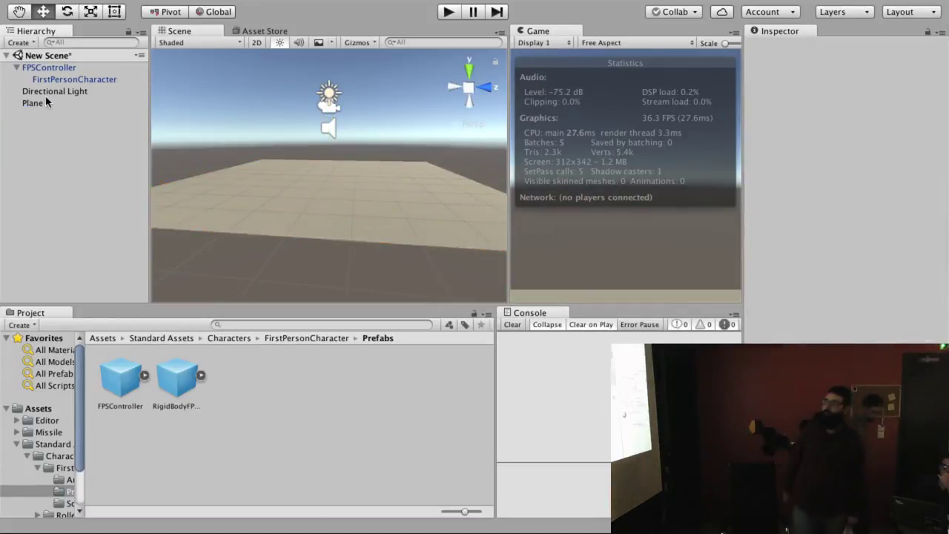
pyautogui.click(54, 92)
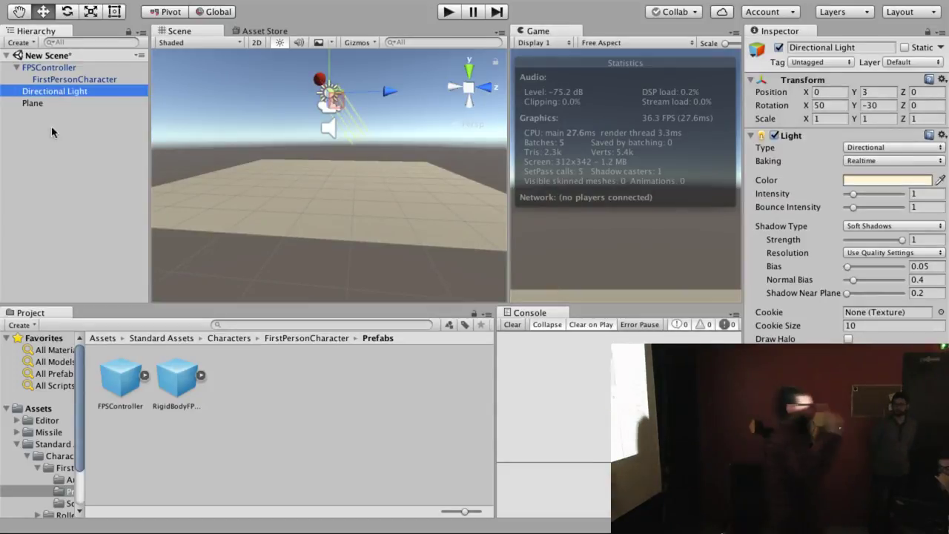
pyautogui.click(52, 68)
pyautogui.rightClick(52, 67)
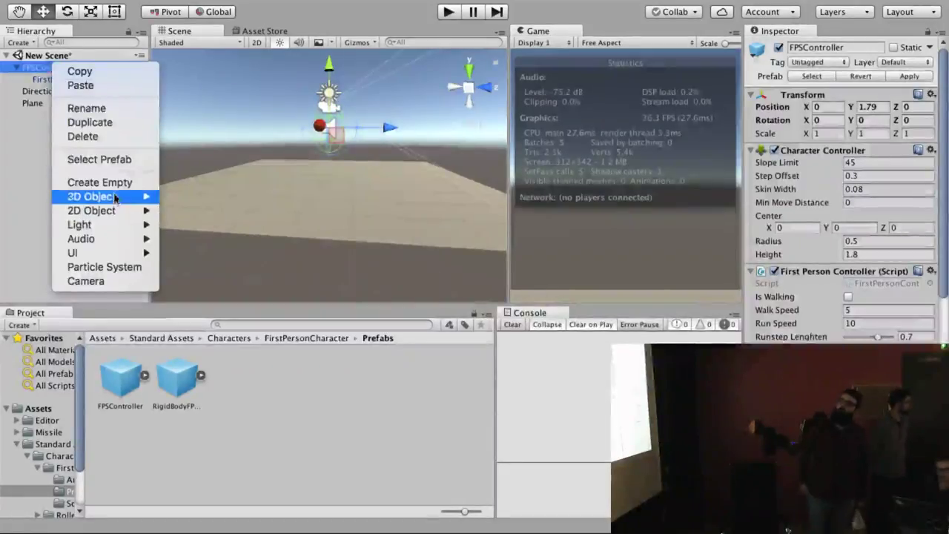
pyautogui.moveTo(119, 196)
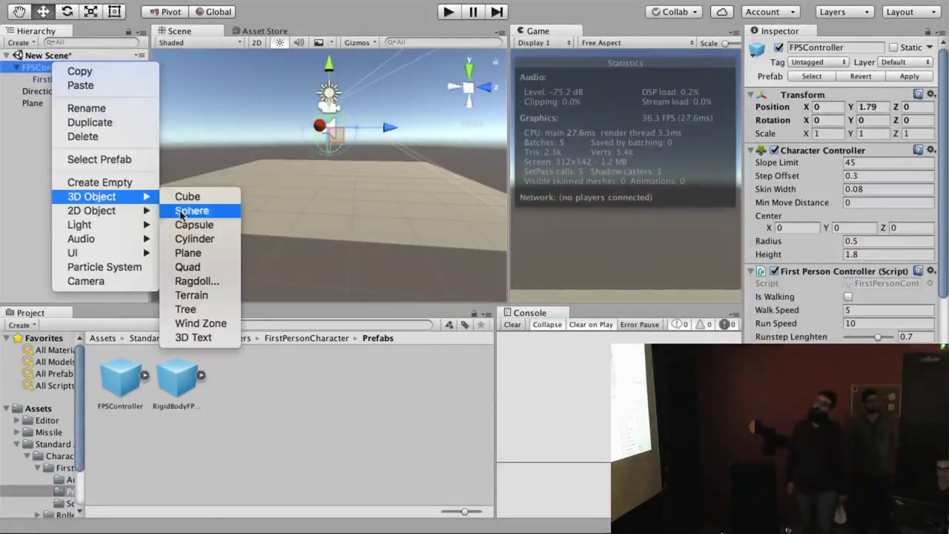
pyautogui.click(188, 253)
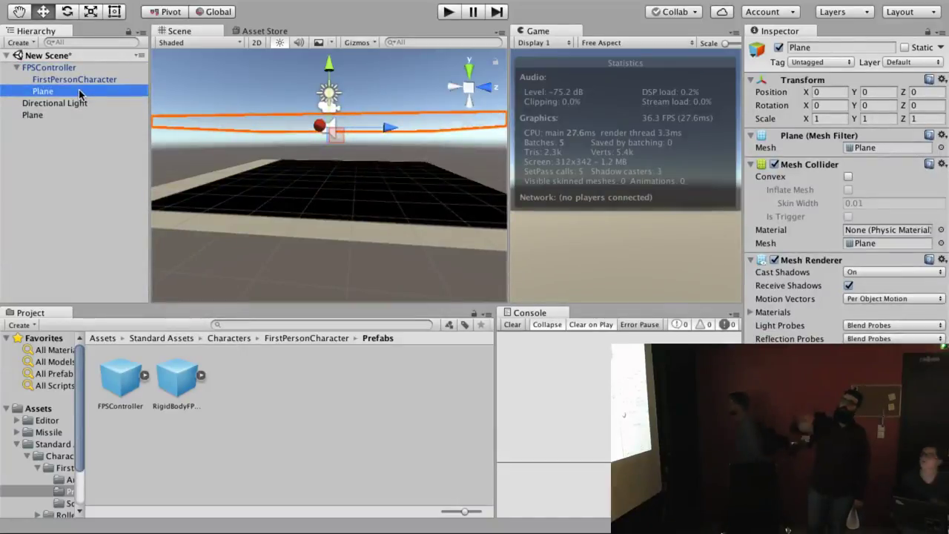
pyautogui.click(81, 91)
pyautogui.click(96, 131)
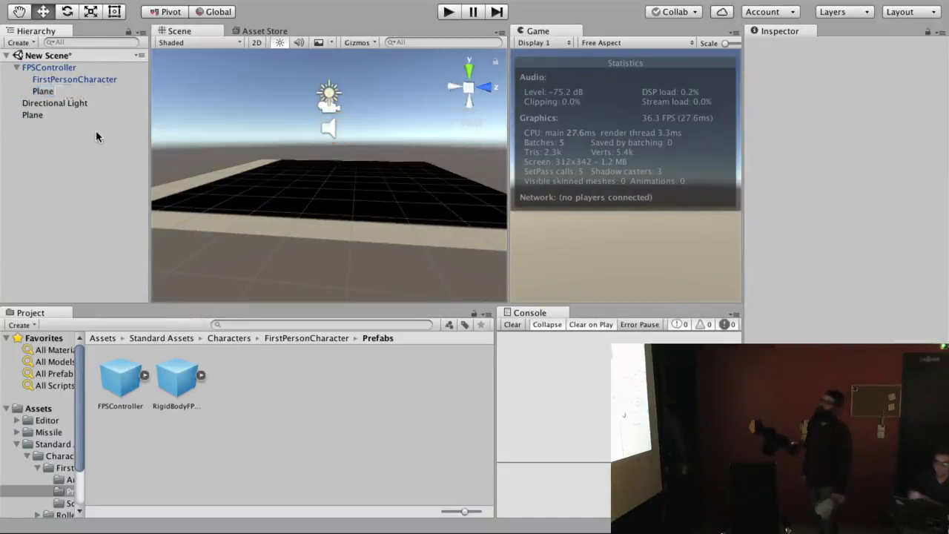
pyautogui.click(62, 94)
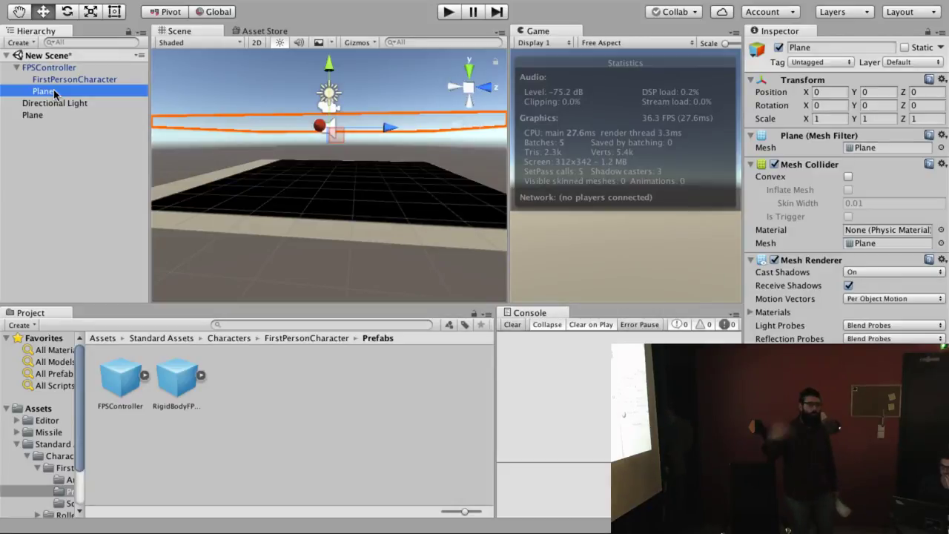
# - Delete the nested Plane, parent the original Plane to FPSController, then drag it back to top level
pyautogui.press('Delete')
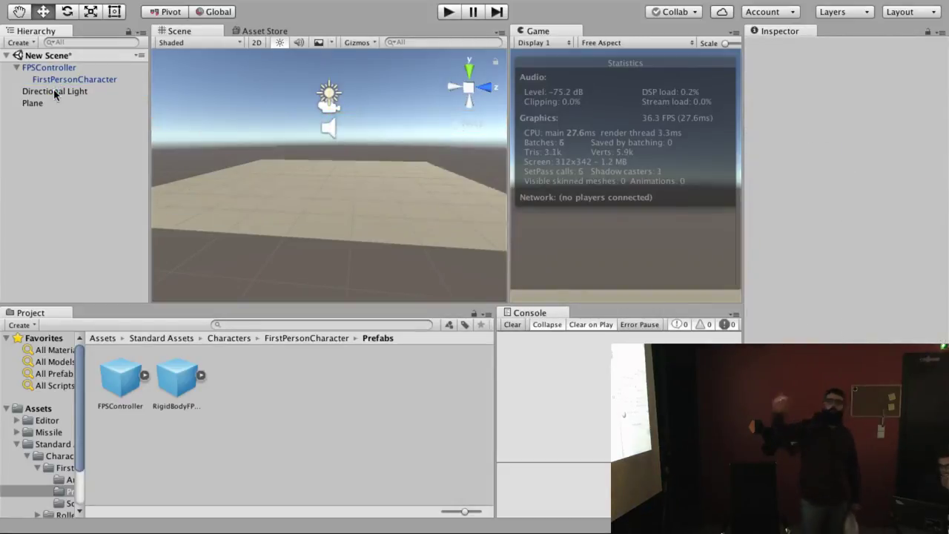
pyautogui.click(46, 67)
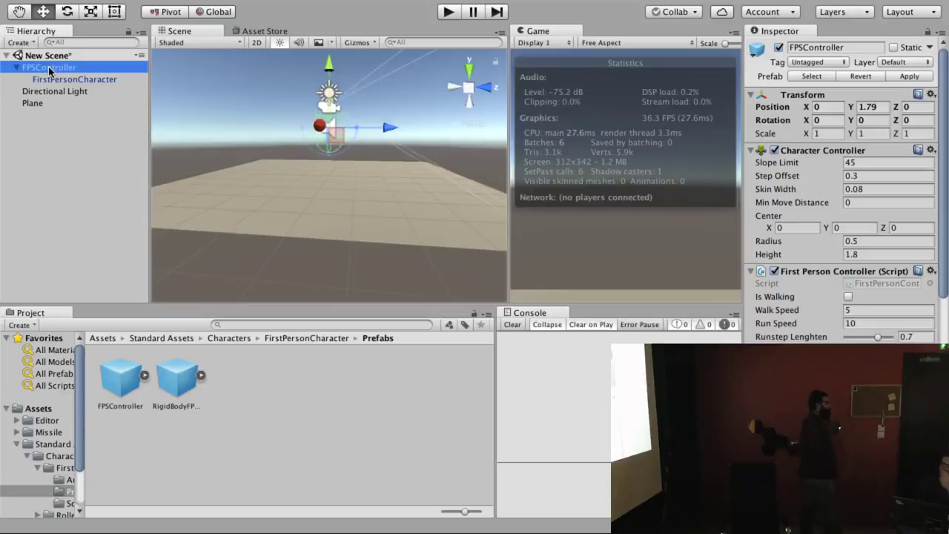
pyautogui.moveTo(32, 103); pyautogui.dragTo(52, 84)
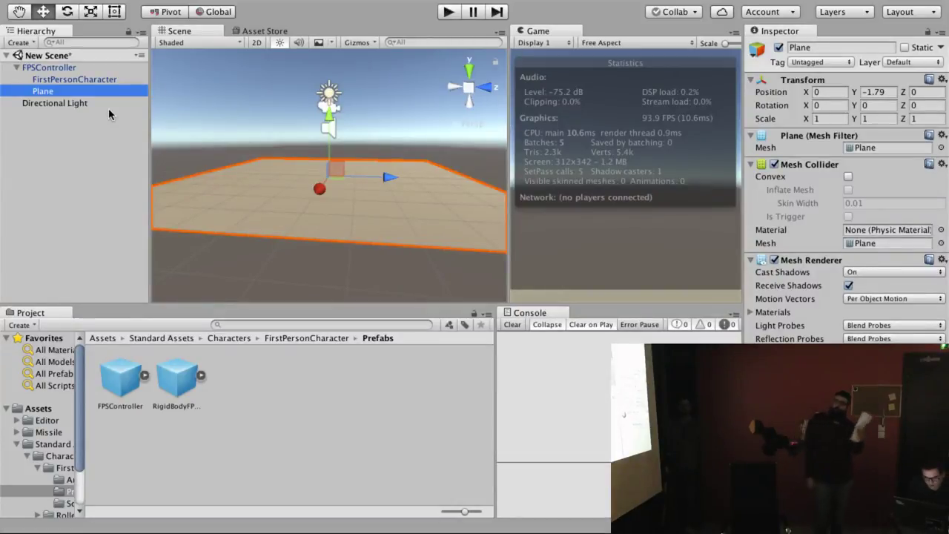
pyautogui.moveTo(1, 89)
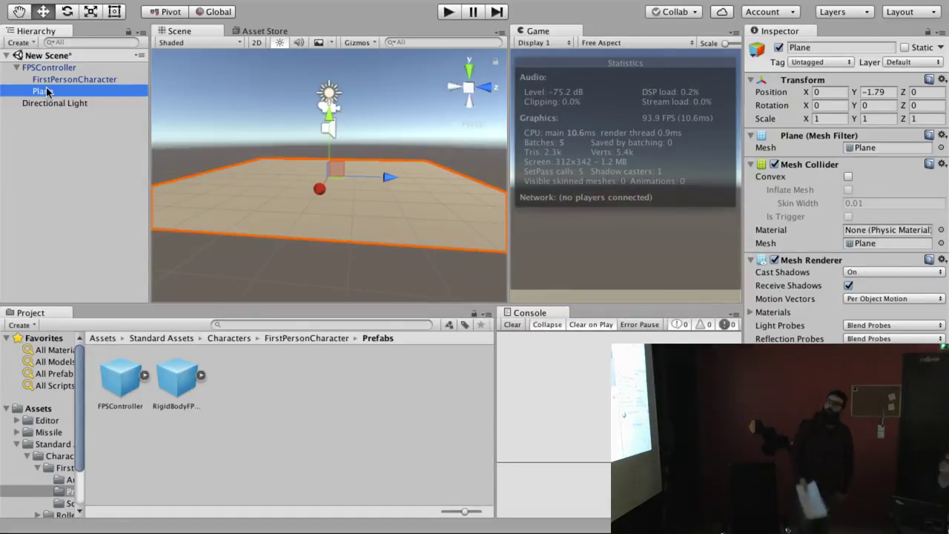
pyautogui.moveTo(46, 91); pyautogui.dragTo(35, 109)
# - Create a Cube nested under FPSController and move it ahead to X 1.12, Y 0, Z 2.46
pyautogui.click(49, 67)
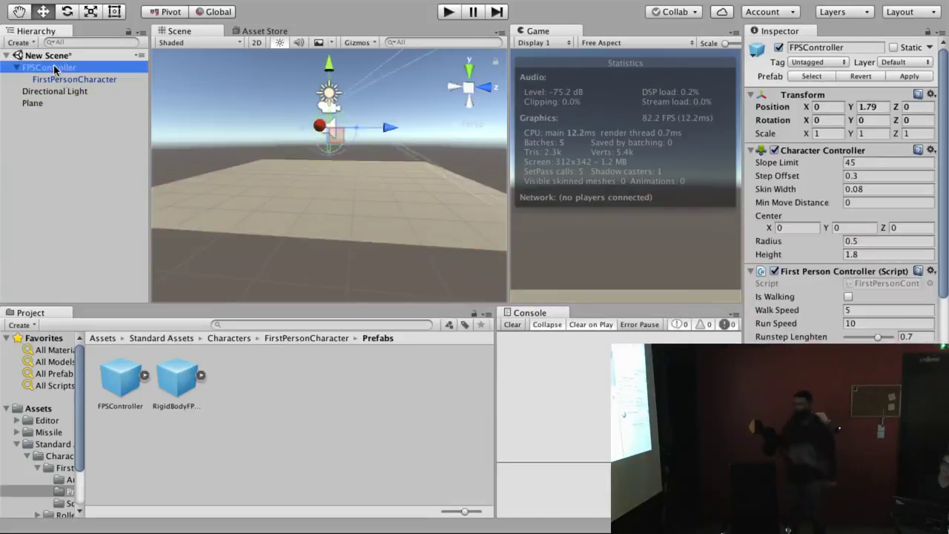
pyautogui.rightClick(56, 67)
pyautogui.moveTo(130, 200)
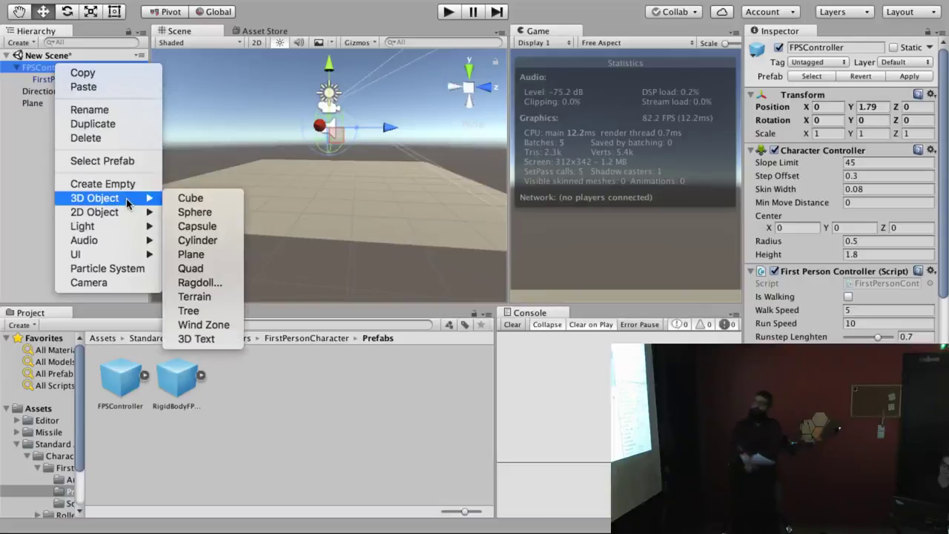
pyautogui.click(191, 200)
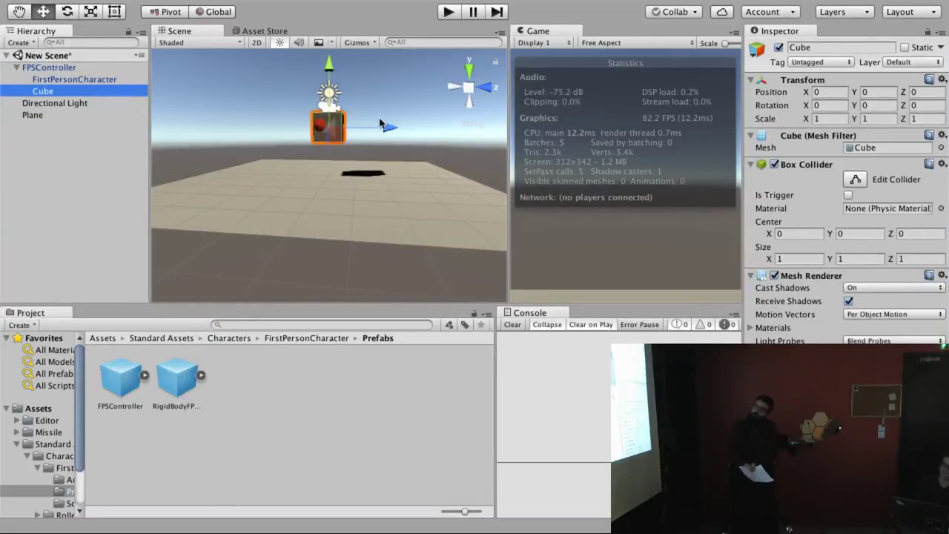
pyautogui.moveTo(384, 129)
pyautogui.mouseDown()
pyautogui.moveTo(468, 121)
pyautogui.moveTo(445, 125)
pyautogui.mouseUp()
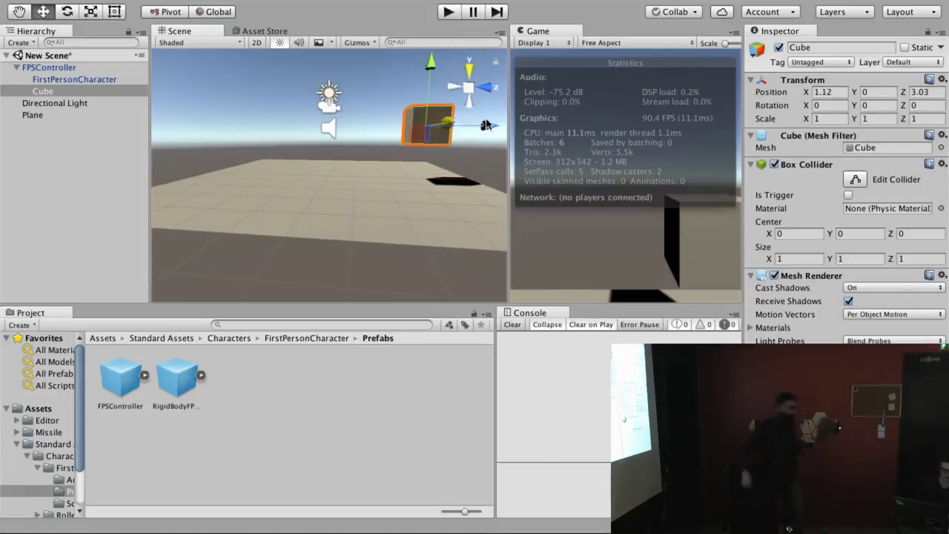
pyautogui.scroll(-3, 482, 126)
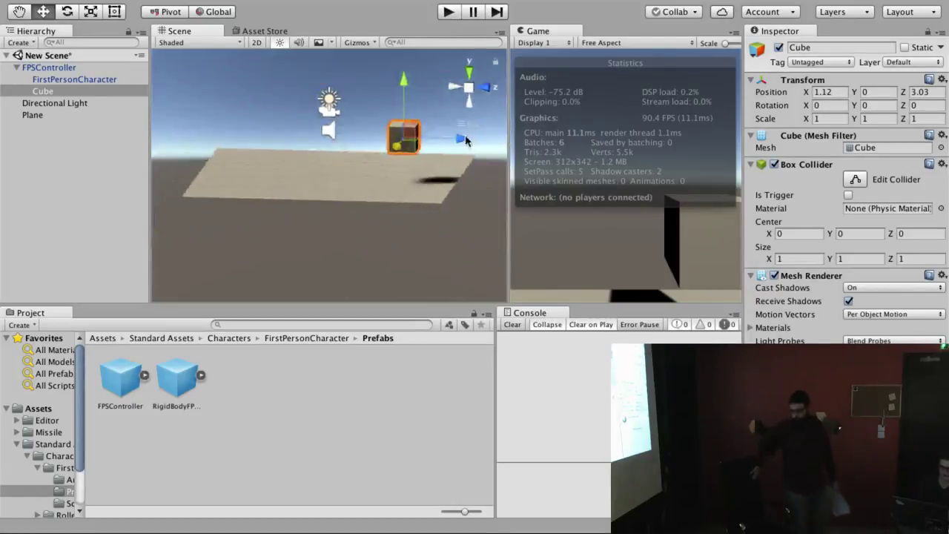
pyautogui.moveTo(461, 143); pyautogui.dragTo(450, 143)
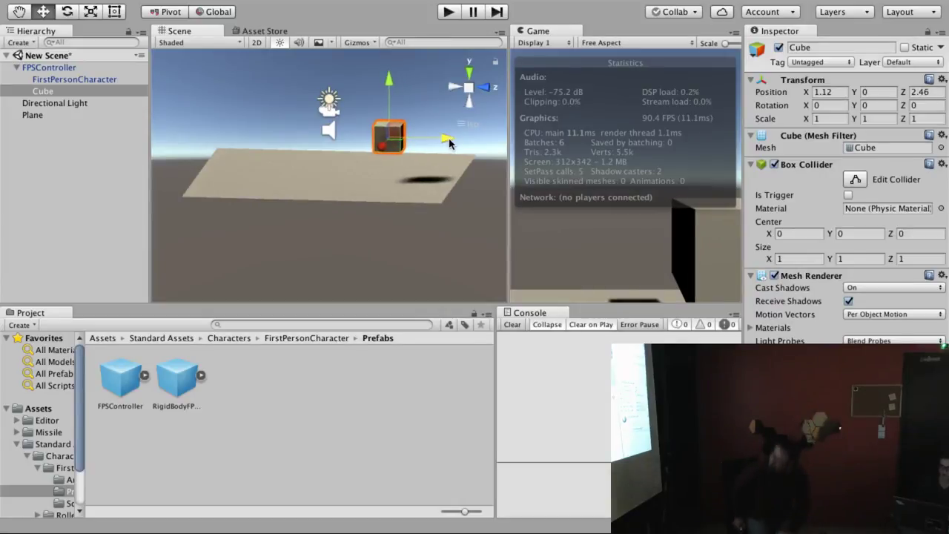
pyautogui.click(448, 12)
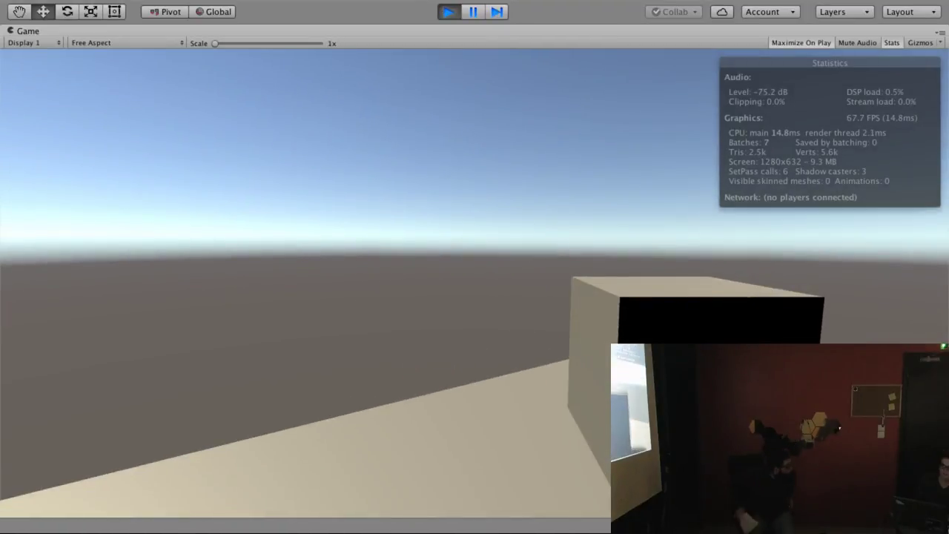
pyautogui.hotkey('ctrl', 'p')
pyautogui.hotkey('ctrl', 'p')
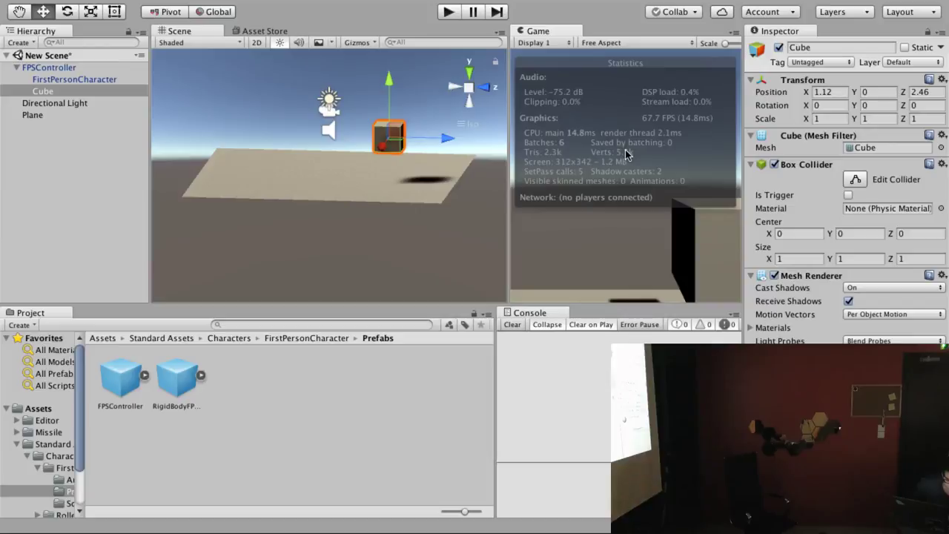
pyautogui.click(80, 94)
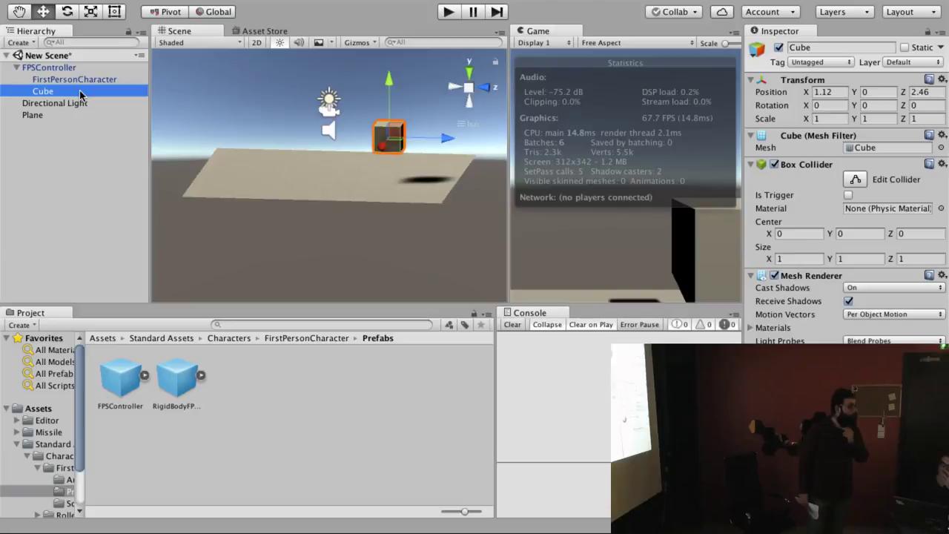
pyautogui.click(64, 68)
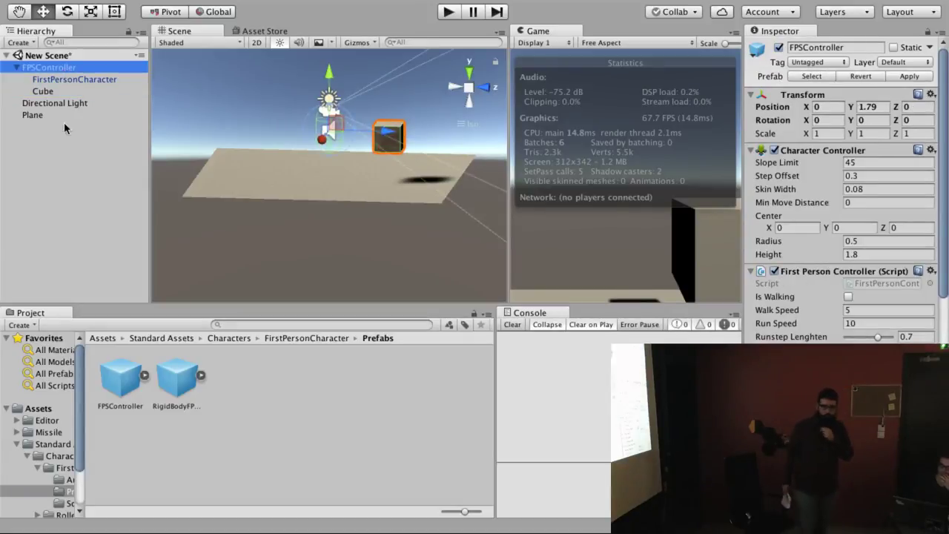
pyautogui.click(44, 91)
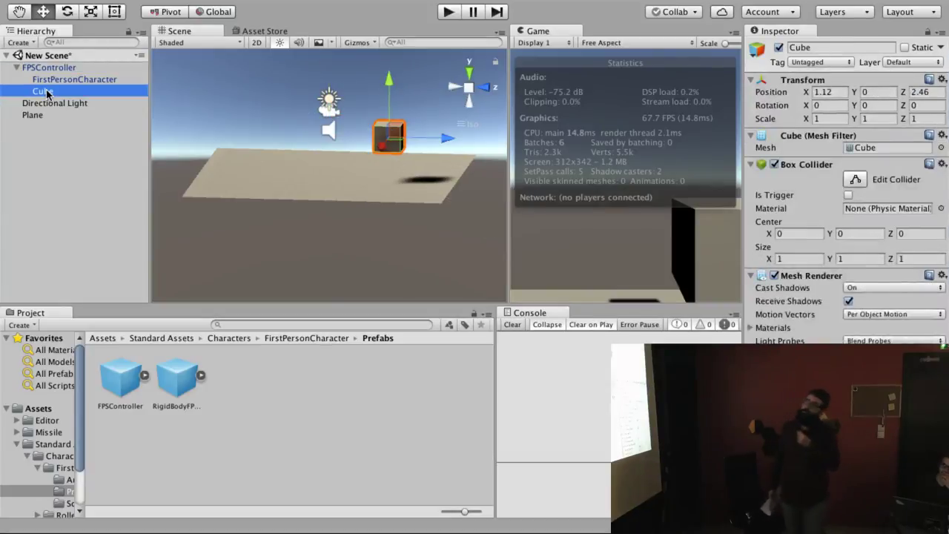
pyautogui.click(17, 68)
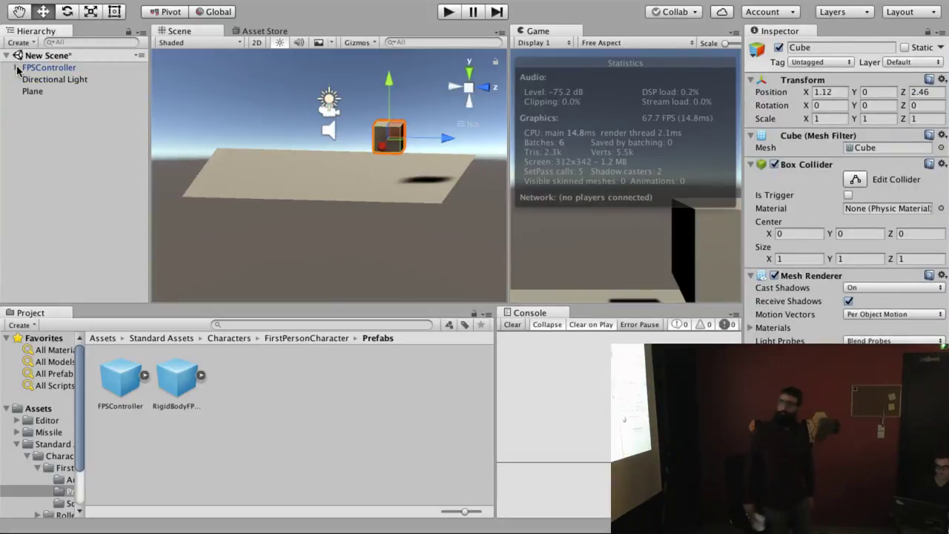
pyautogui.click(19, 70)
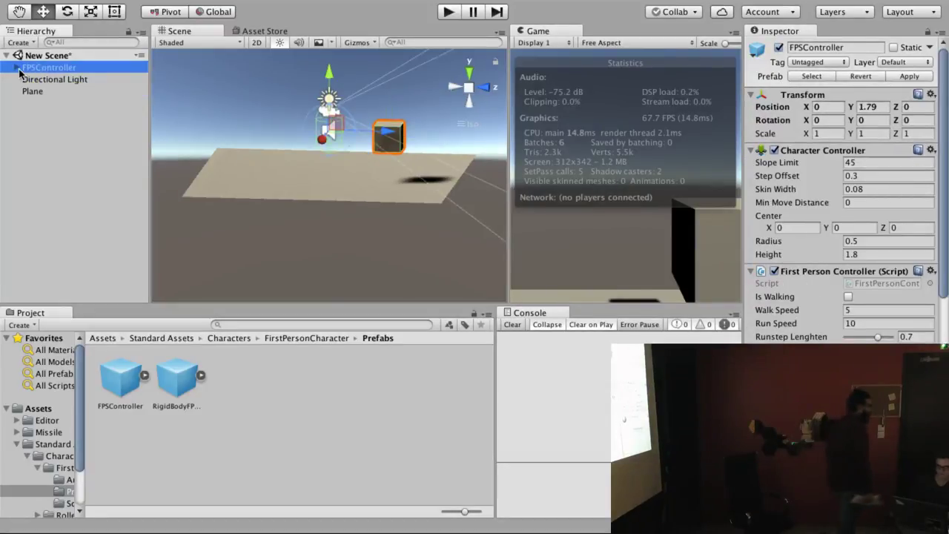
pyautogui.click(18, 68)
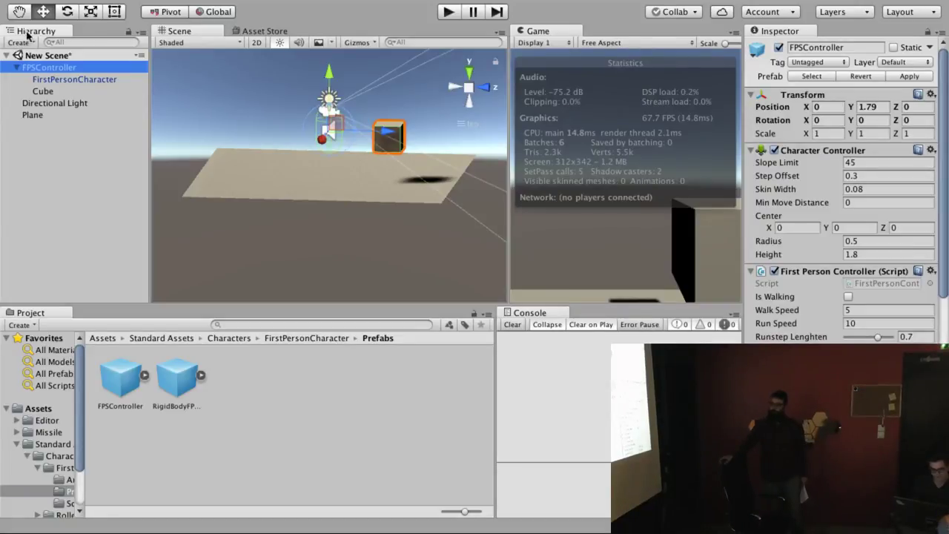
pyautogui.click(46, 92)
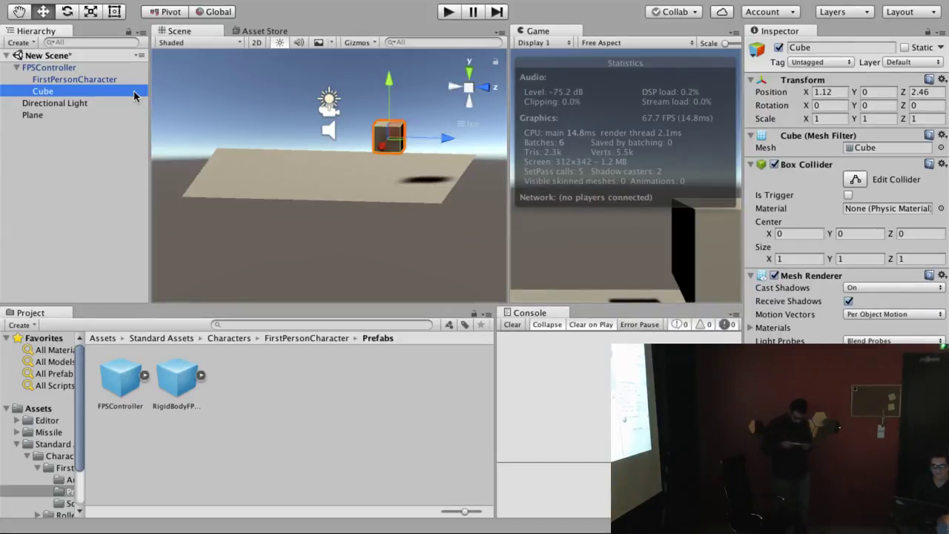
# - Delete the child Cube and show the Hierarchy's 3D Object creation submenu
pyautogui.press('Delete')
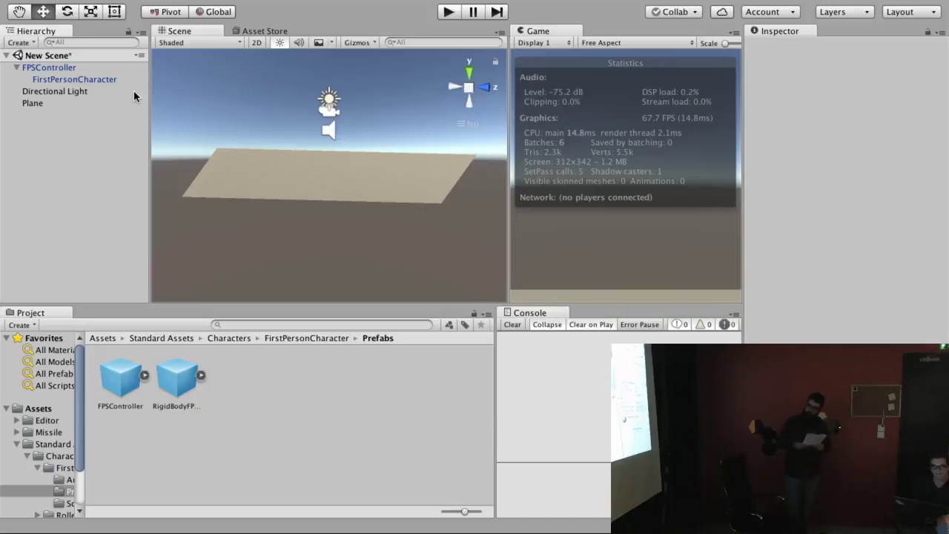
pyautogui.rightClick(55, 152)
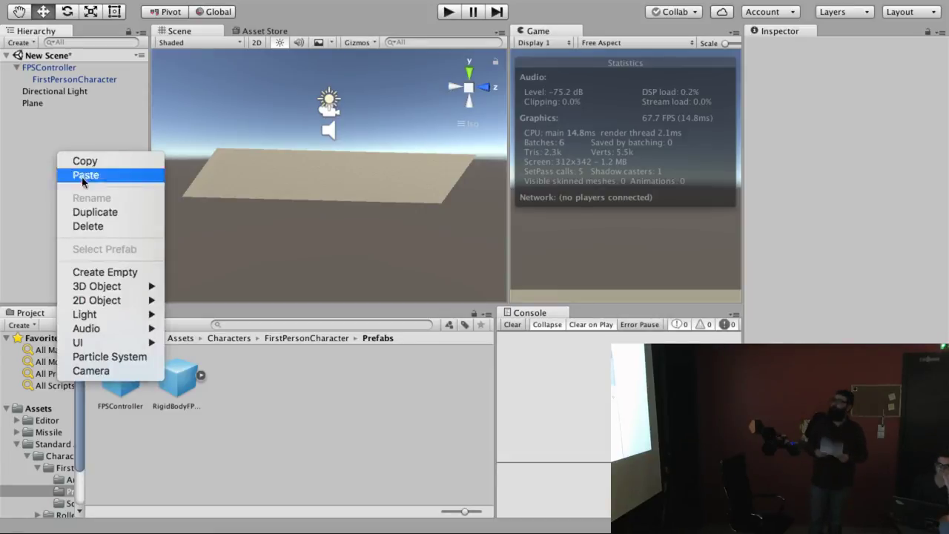
pyautogui.moveTo(116, 288)
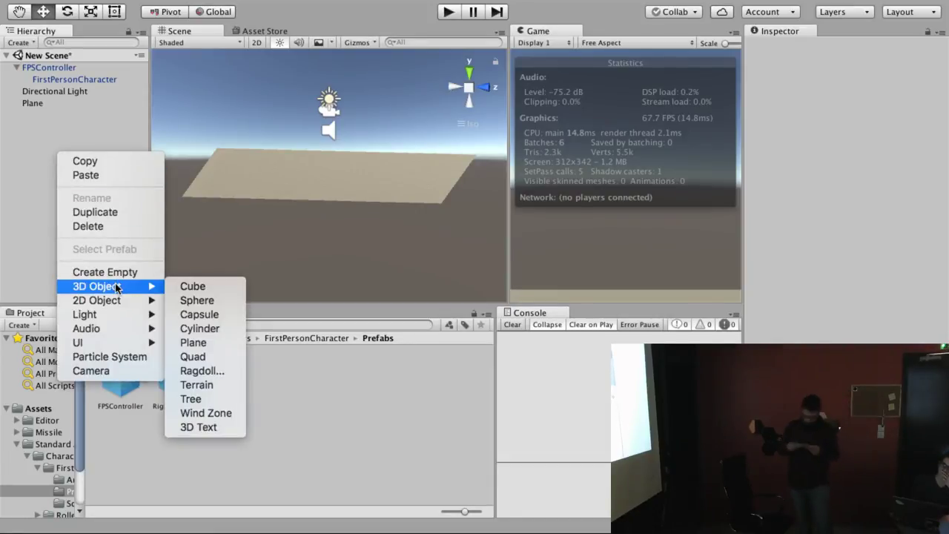
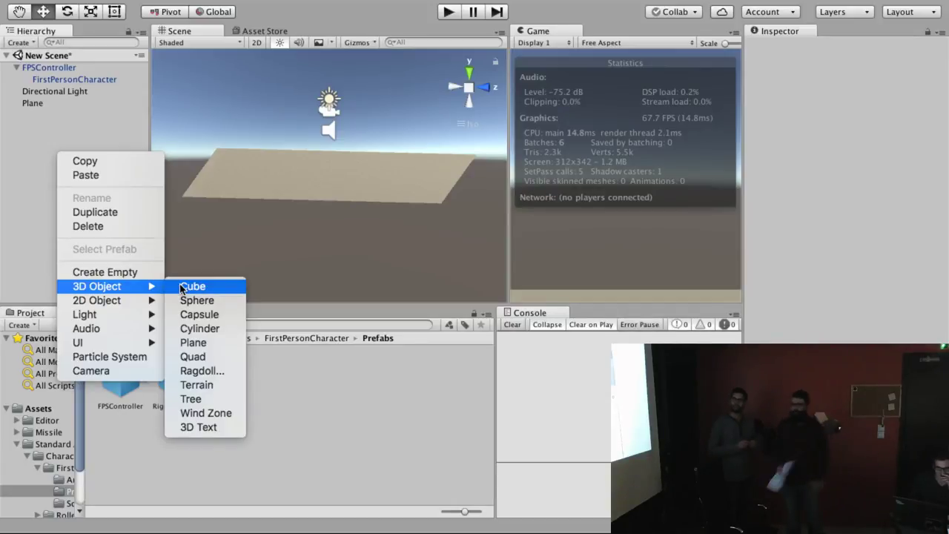
# - Close the Hierarchy's 3D Object menu without adding any object to the scene
pyautogui.click(16, 241)
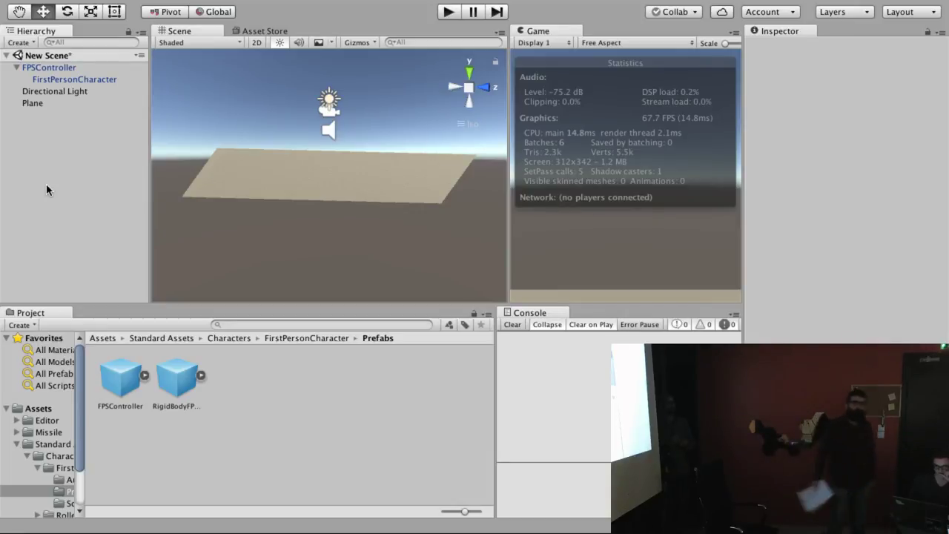
# - Select FPSController and review its components, including the First Person Controller options
pyautogui.click(49, 69)
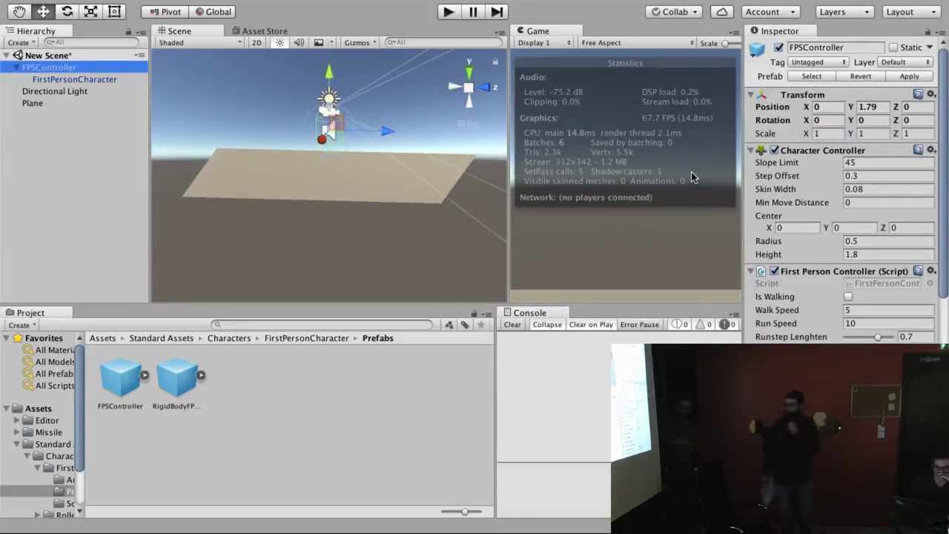
pyautogui.scroll(-10, 894, 322)
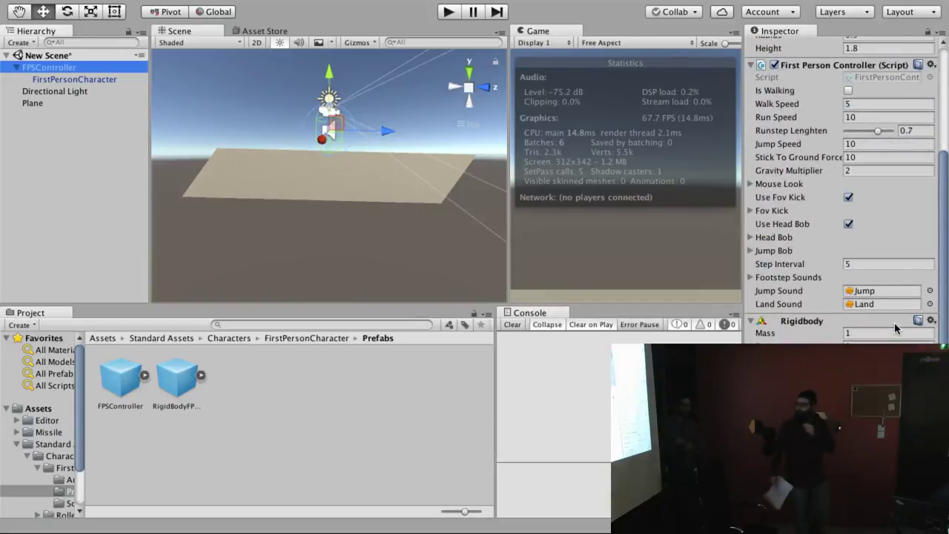
pyautogui.scroll(3, 895, 328)
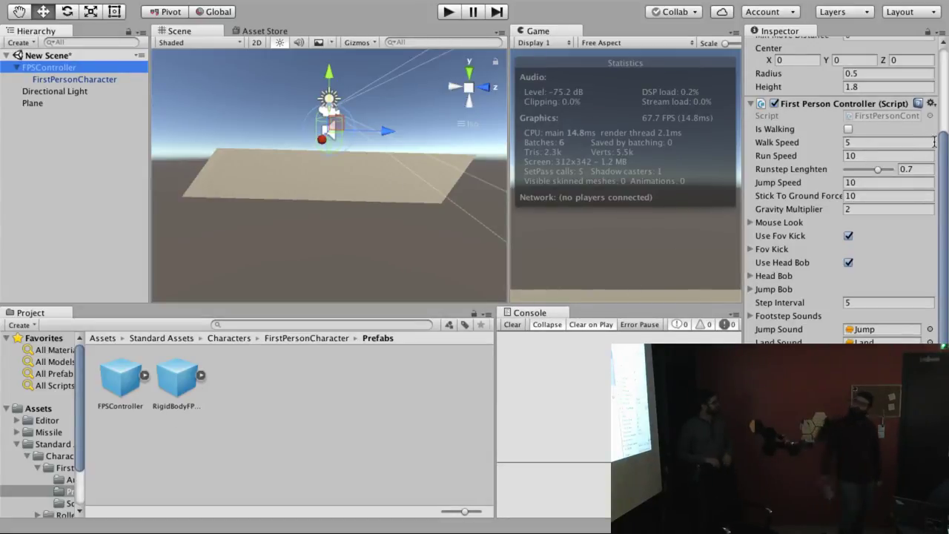
pyautogui.click(931, 106)
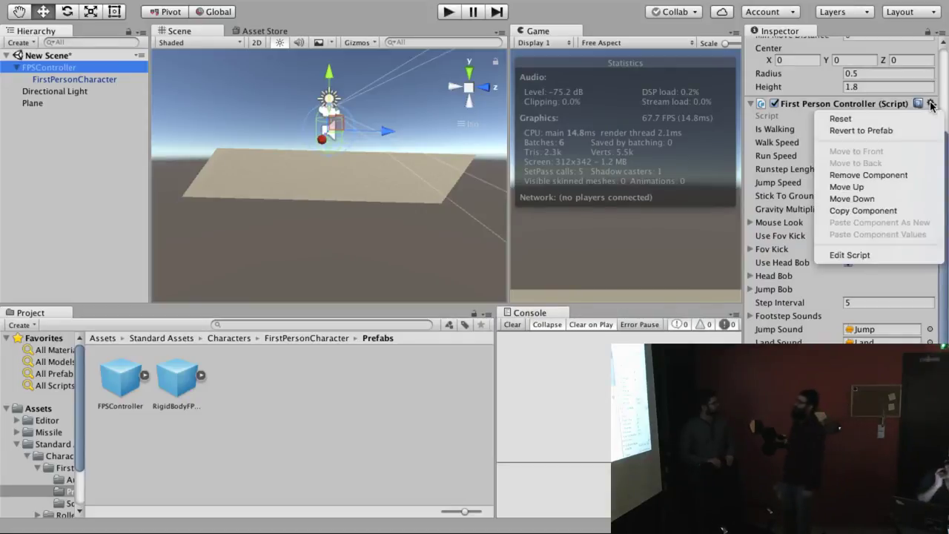
pyautogui.click(901, 106)
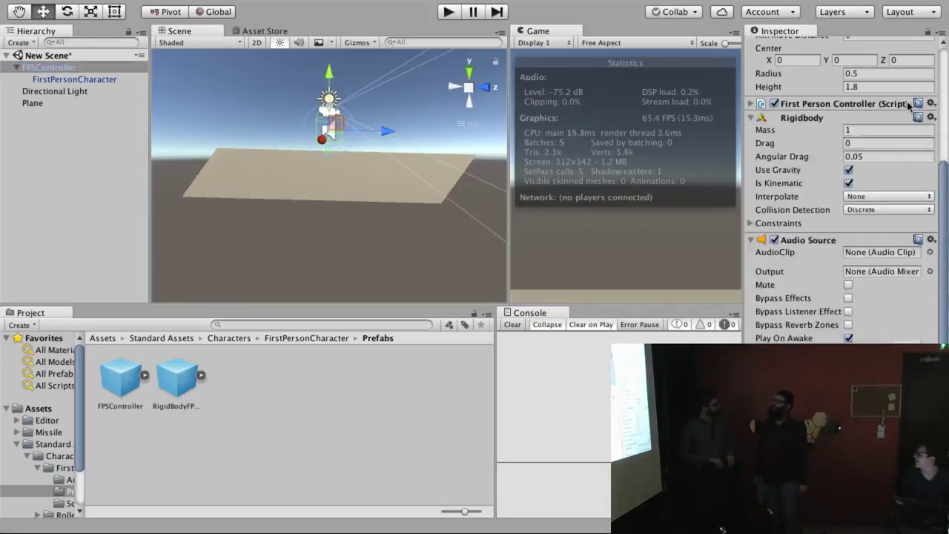
# - Check the First Person Controller documentation, then open FirstPersonController.cs from its Script field
pyautogui.click(917, 104)
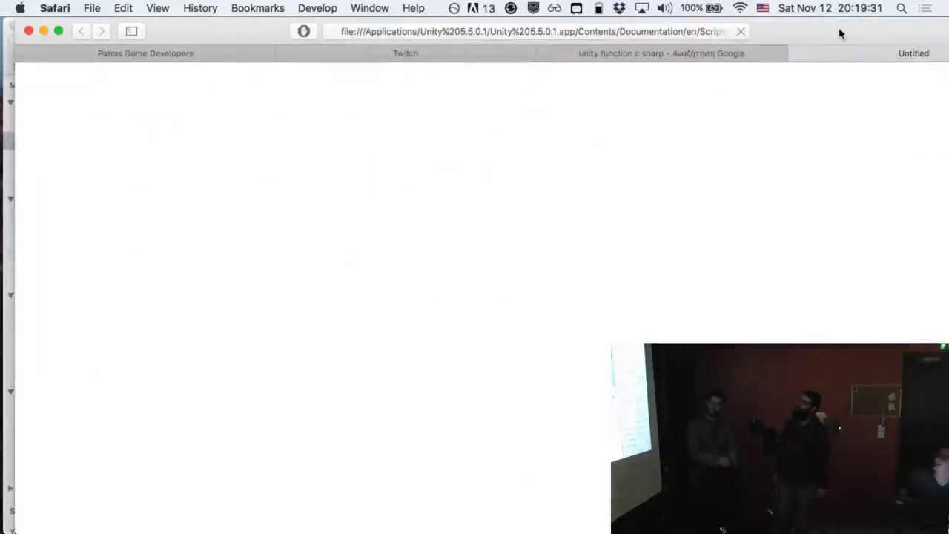
pyautogui.click(794, 52)
pyautogui.press('super+Tab')
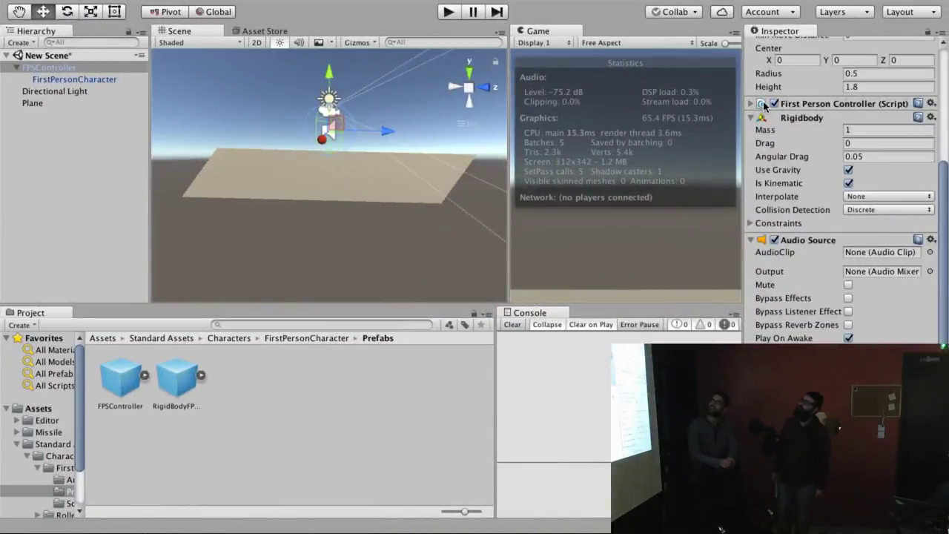
pyautogui.click(751, 104)
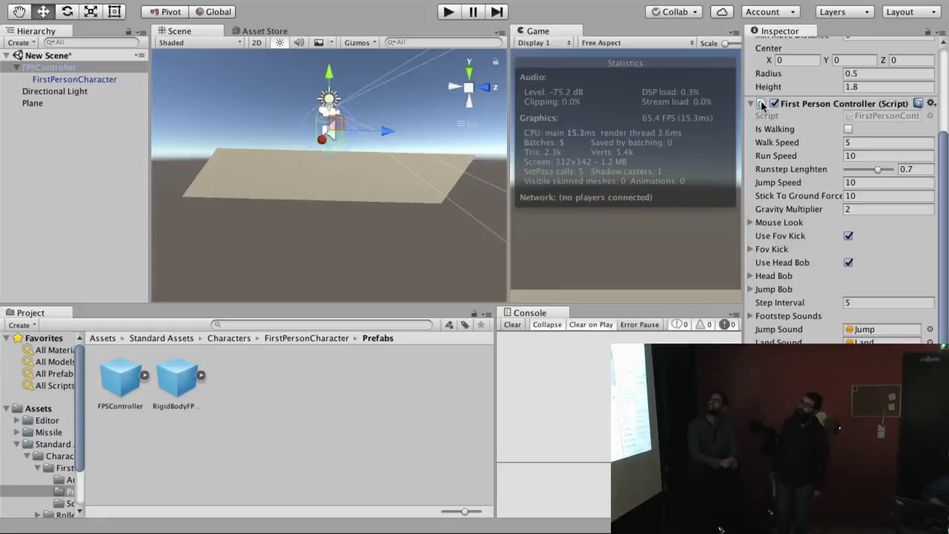
pyautogui.doubleClick(882, 115)
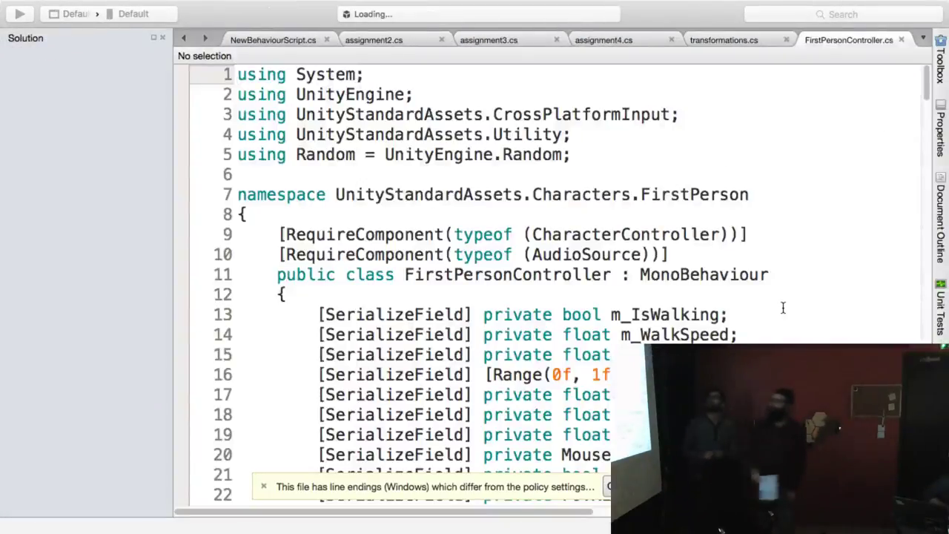
# - Read through FirstPersonController.cs in MonoDevelop, close it, and return to Unity
pyautogui.scroll(-5, 857, 314)
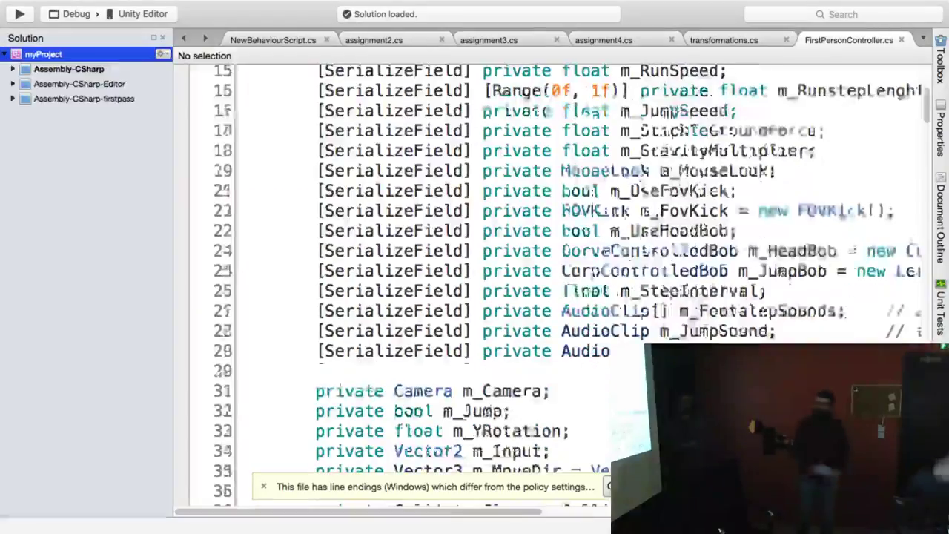
pyautogui.scroll(-10, 834, 316)
pyautogui.scroll(-10, 835, 317)
pyautogui.scroll(-5, 835, 317)
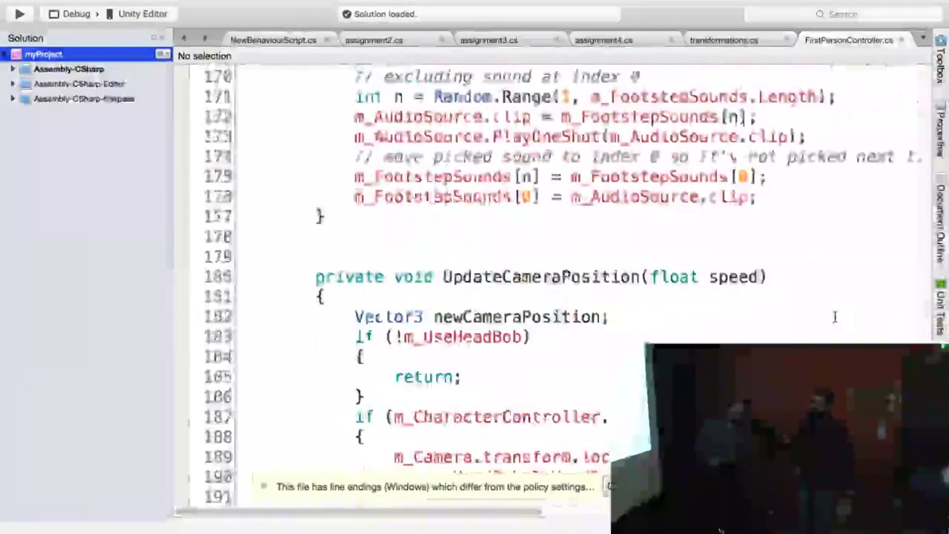
pyautogui.scroll(-10, 835, 316)
pyautogui.scroll(1, 834, 316)
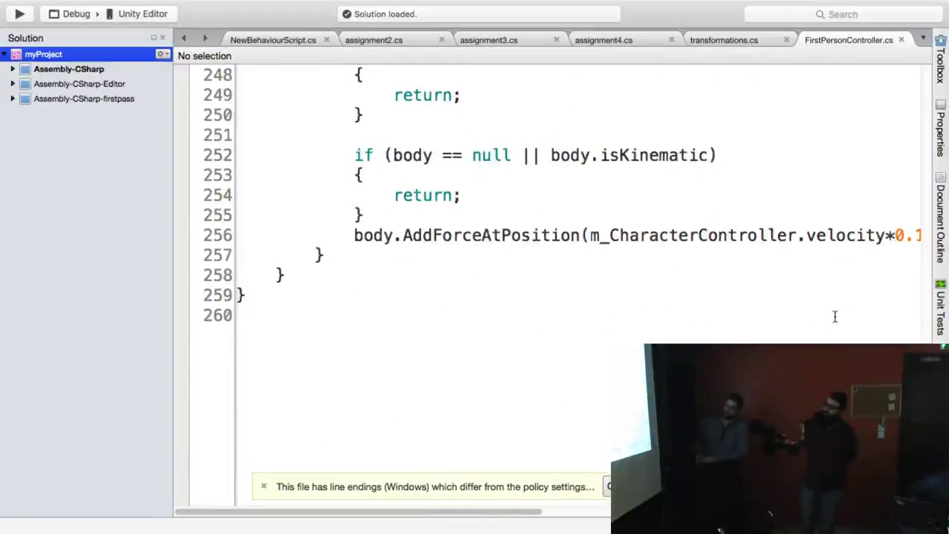
pyautogui.scroll(3, 834, 316)
pyautogui.scroll(2, 835, 316)
pyautogui.scroll(1, 834, 316)
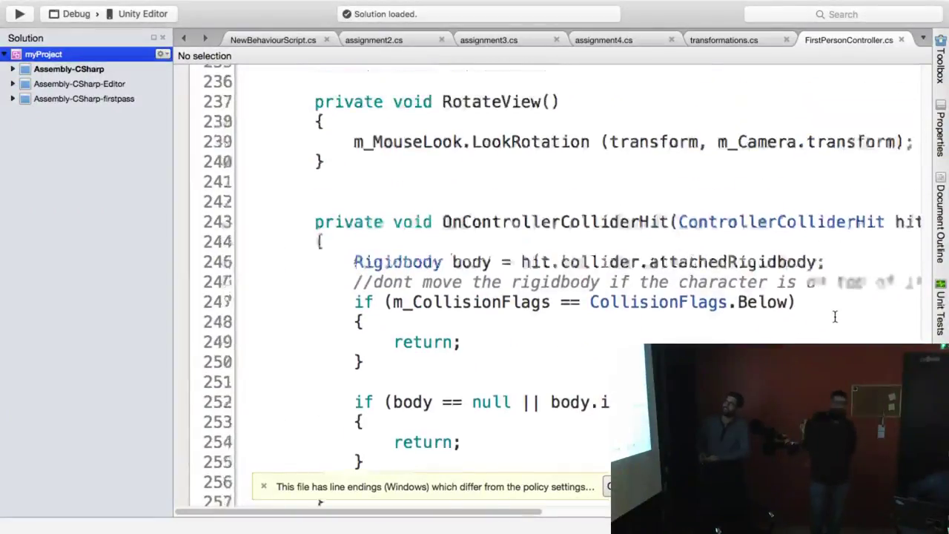
pyautogui.scroll(1, 834, 316)
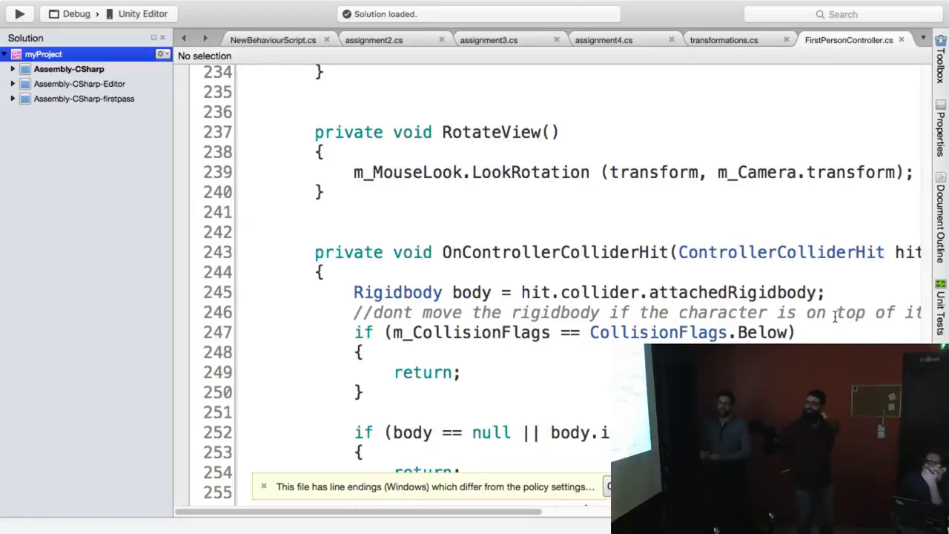
pyautogui.scroll(4, 834, 316)
pyautogui.scroll(20, 835, 317)
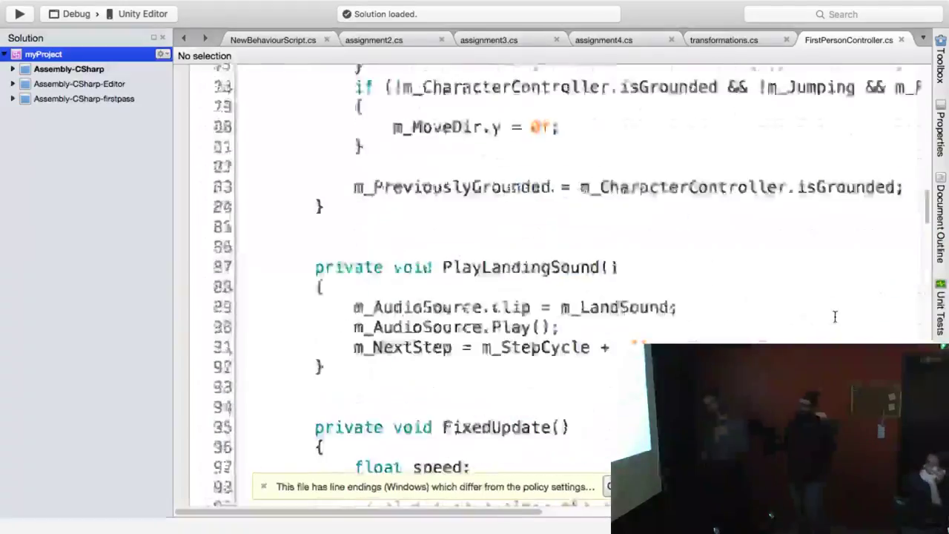
pyautogui.scroll(20, 834, 317)
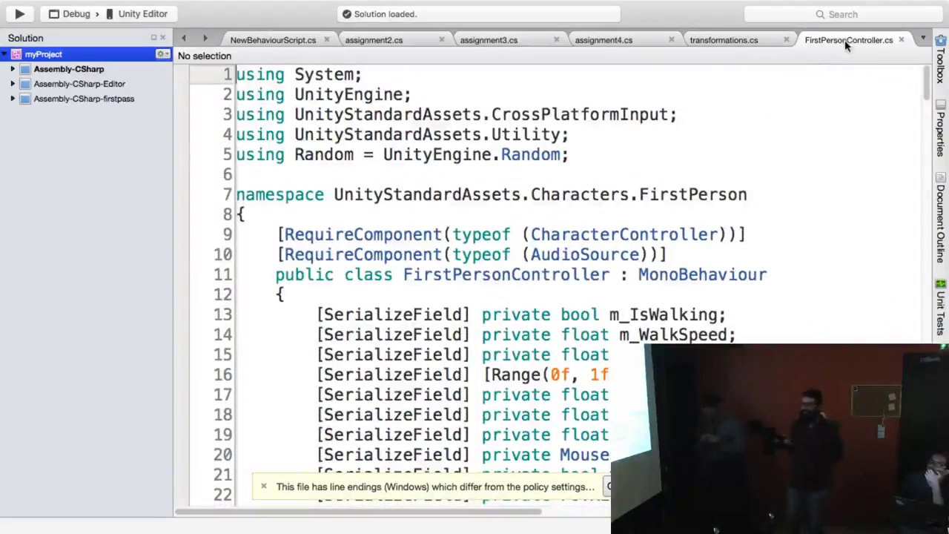
pyautogui.click(901, 40)
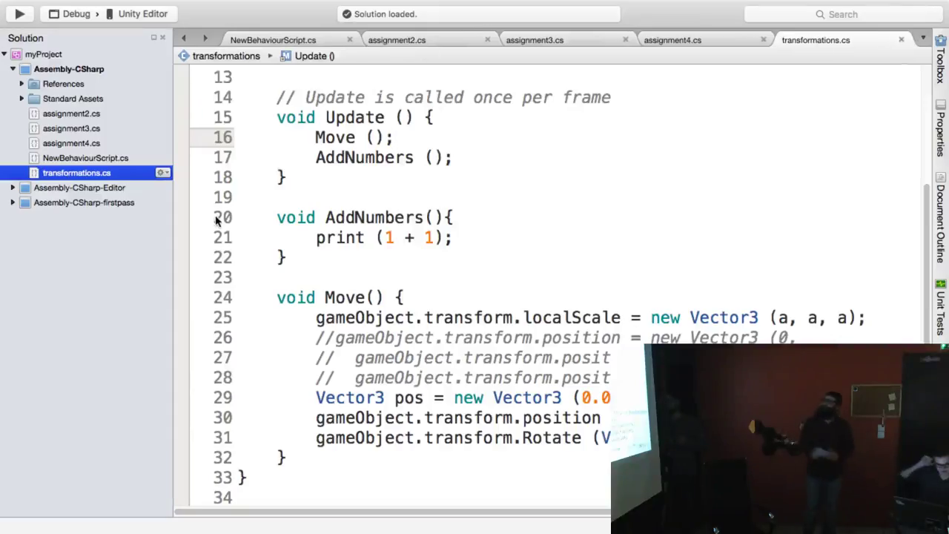
pyautogui.hotkey('ctrl', 'Left')
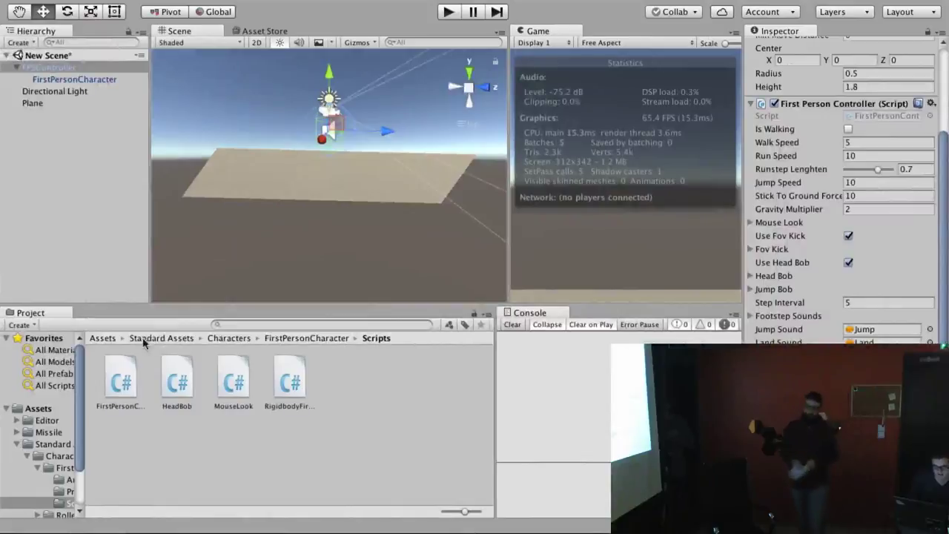
# - Show the top-level Assets folder (Cube, Editor, Missile, firstScene) in the Project panel
pyautogui.click(100, 338)
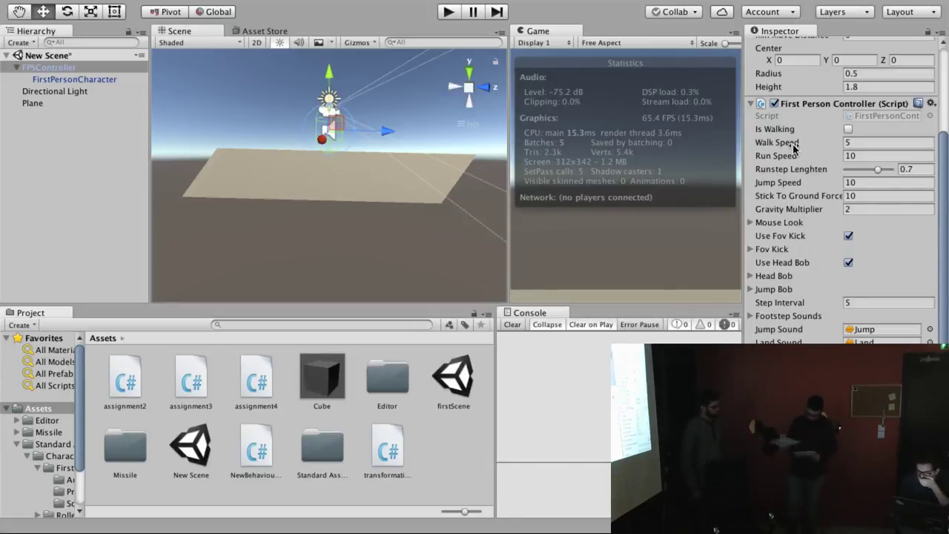
pyautogui.scroll(2, 815, 156)
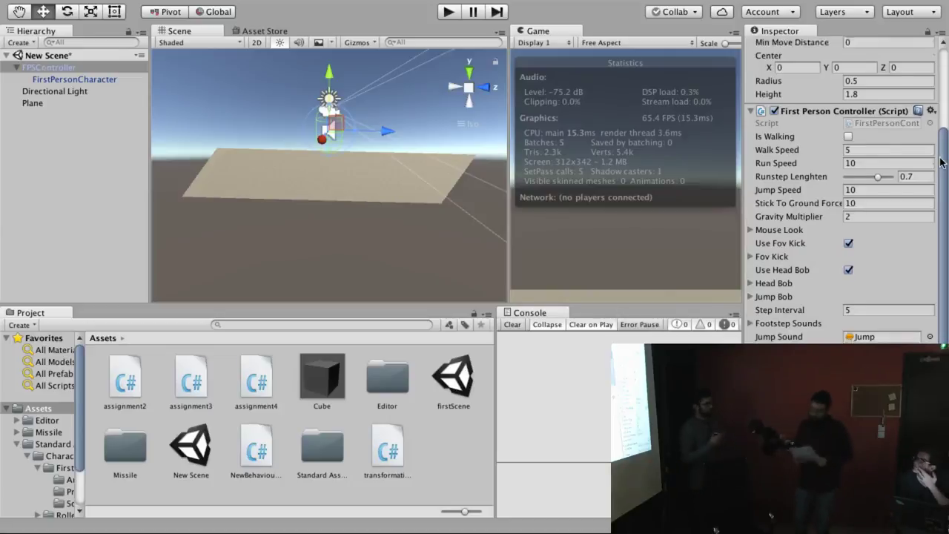
pyautogui.scroll(3, 852, 178)
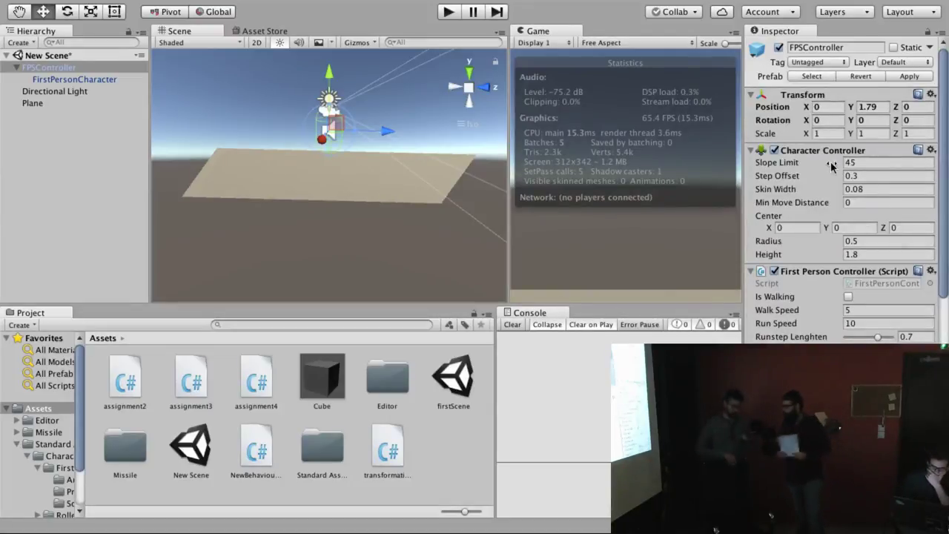
pyautogui.moveTo(831, 169)
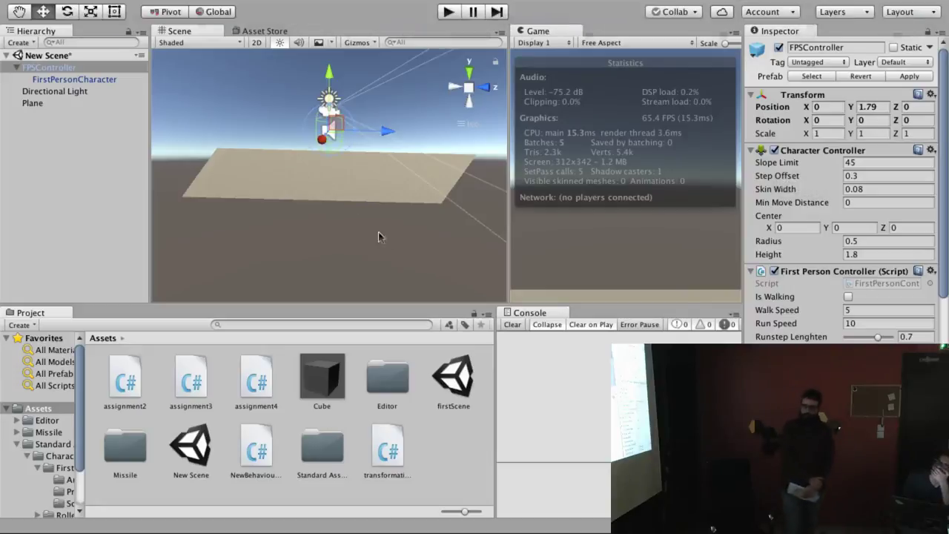
# - Deselect FPSController, then open and dismiss the Hierarchy's add-object menu unused
pyautogui.click(39, 180)
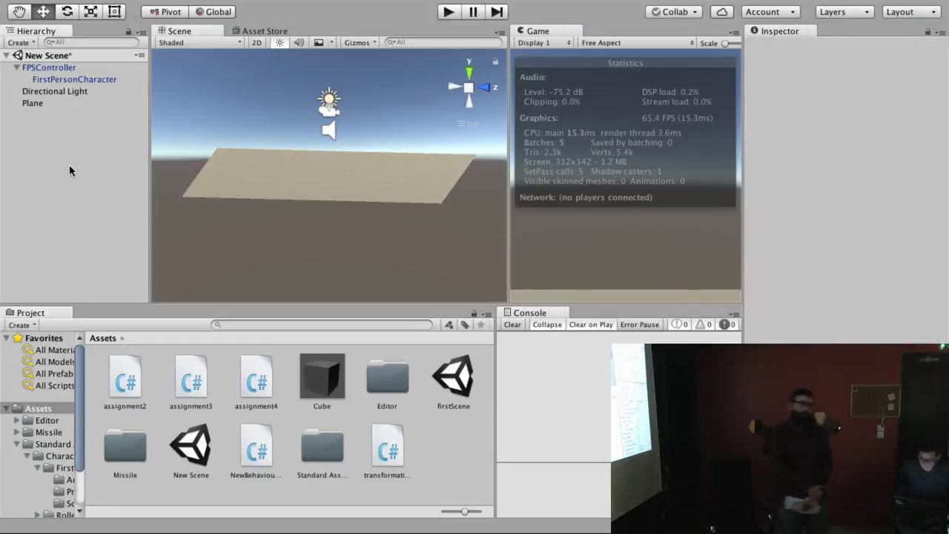
pyautogui.rightClick(69, 170)
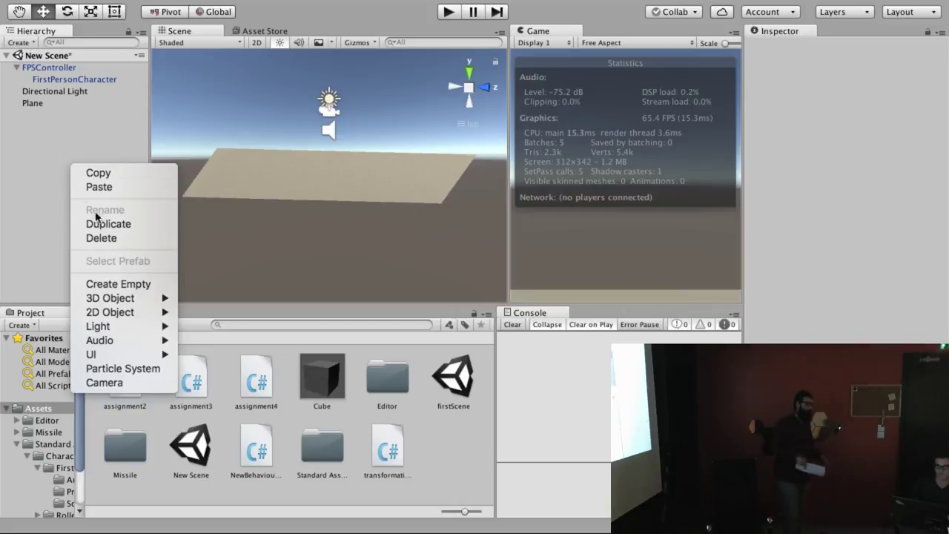
pyautogui.moveTo(135, 300)
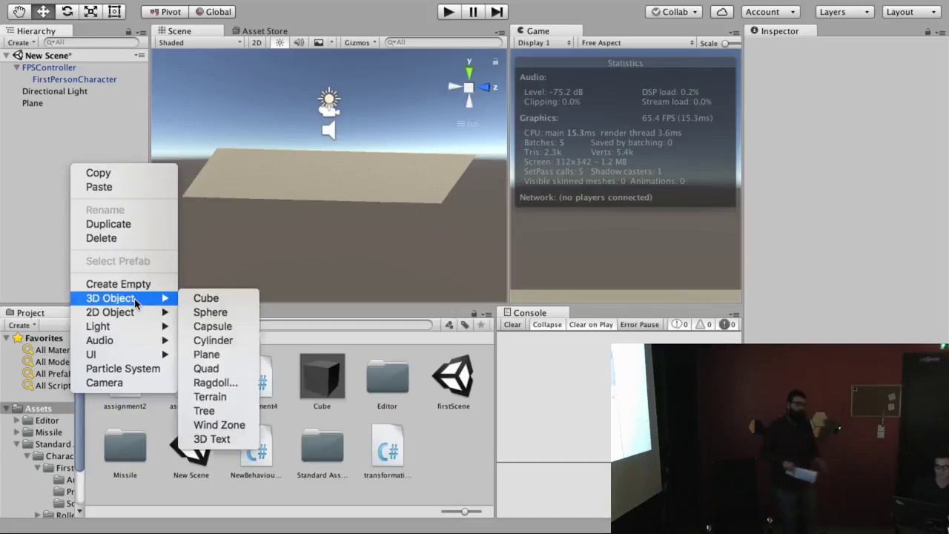
pyautogui.click(47, 251)
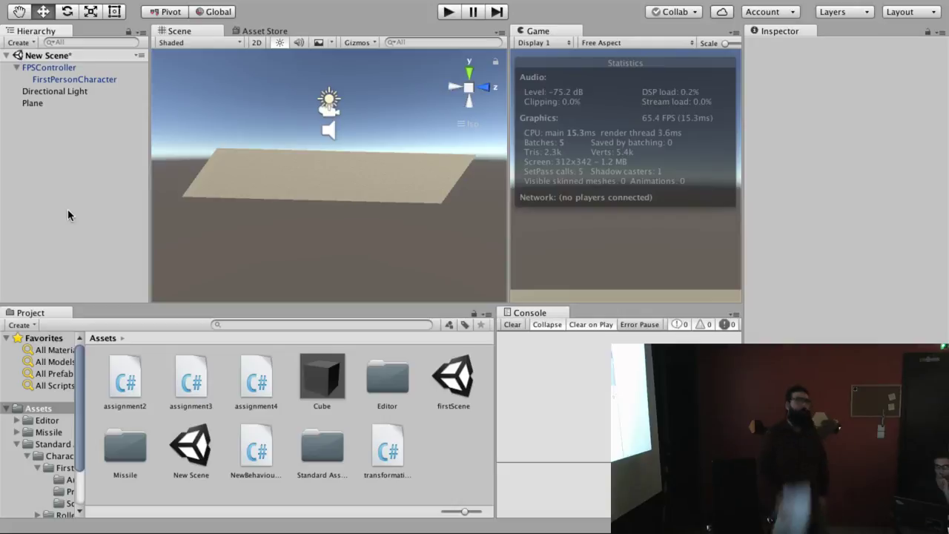
# - Create a new C# script named input in the Assets folder
pyautogui.rightClick(435, 443)
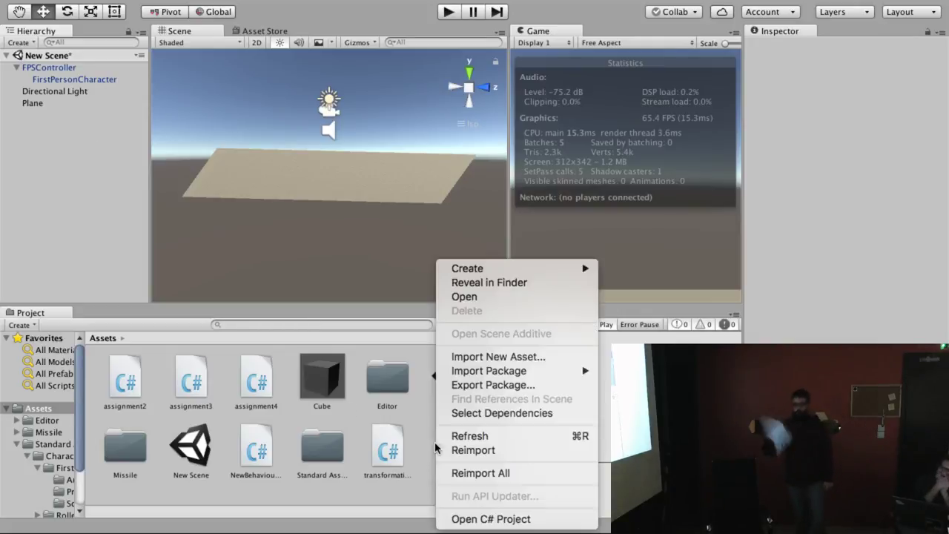
pyautogui.moveTo(523, 271)
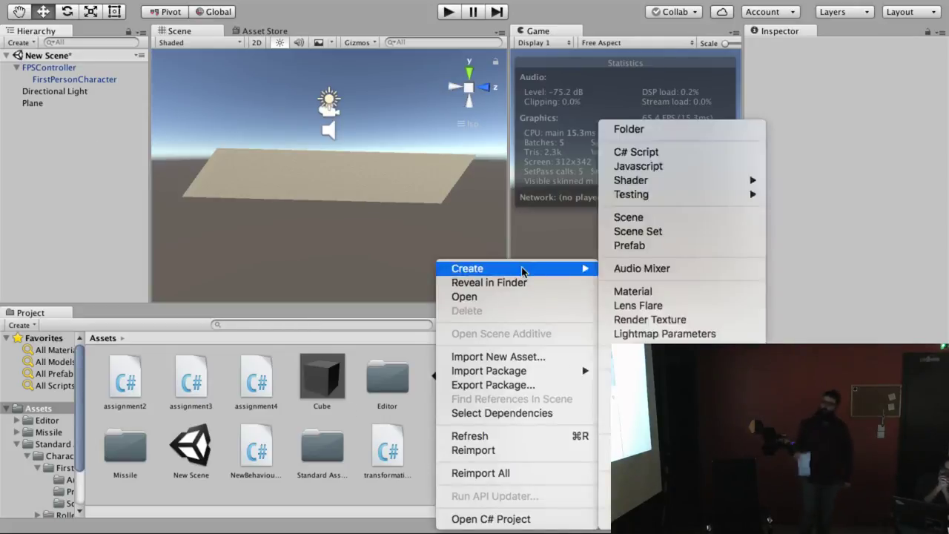
pyautogui.click(670, 153)
pyautogui.write('input')
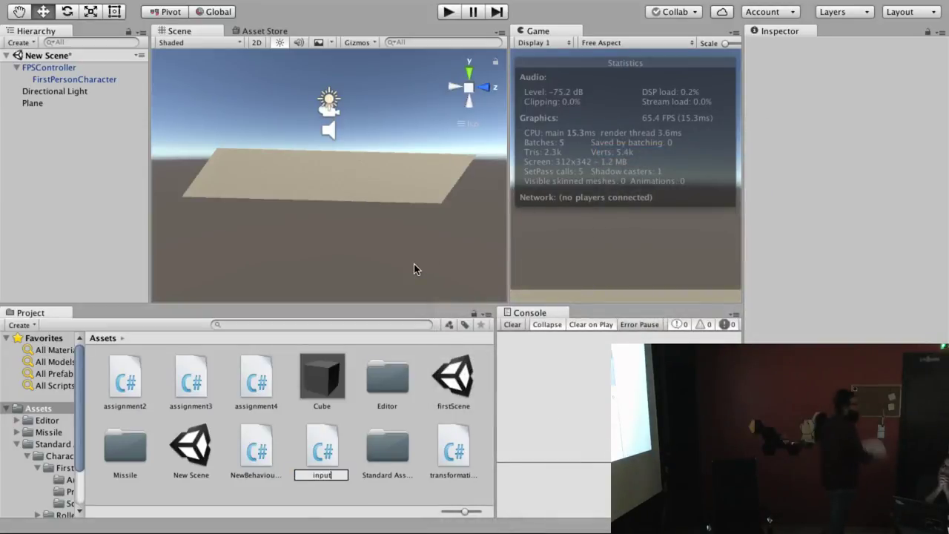
pyautogui.press('Return')
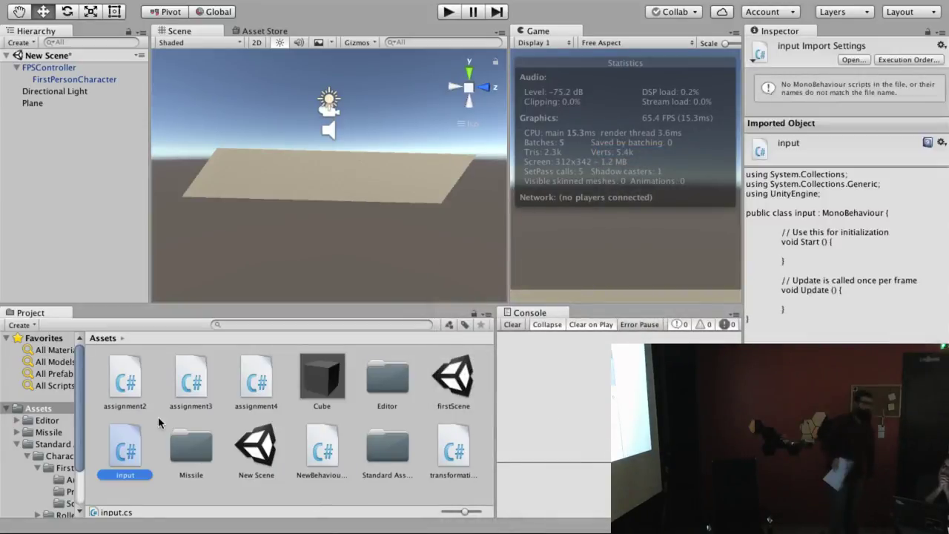
# - Clear the Console warnings and attach the input script to FPSController
pyautogui.click(17, 68)
pyautogui.click(16, 67)
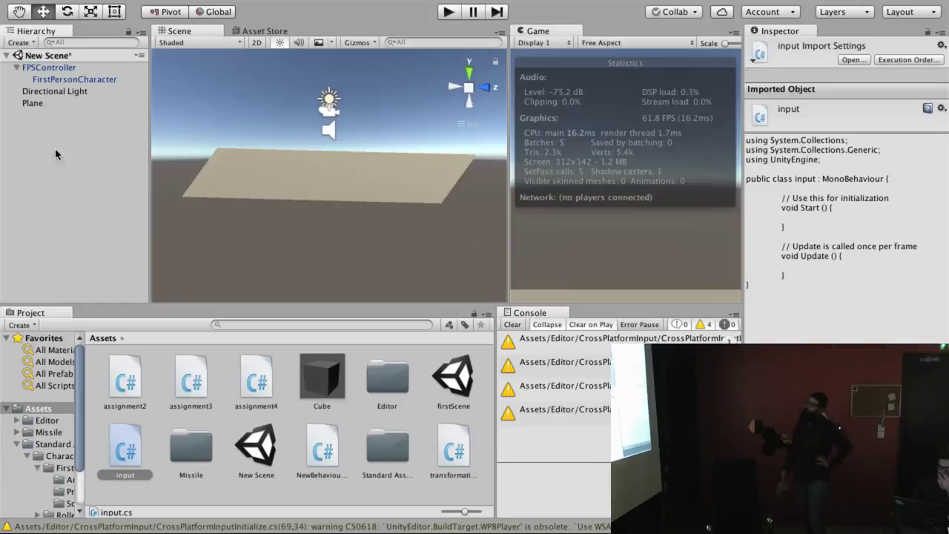
pyautogui.click(16, 68)
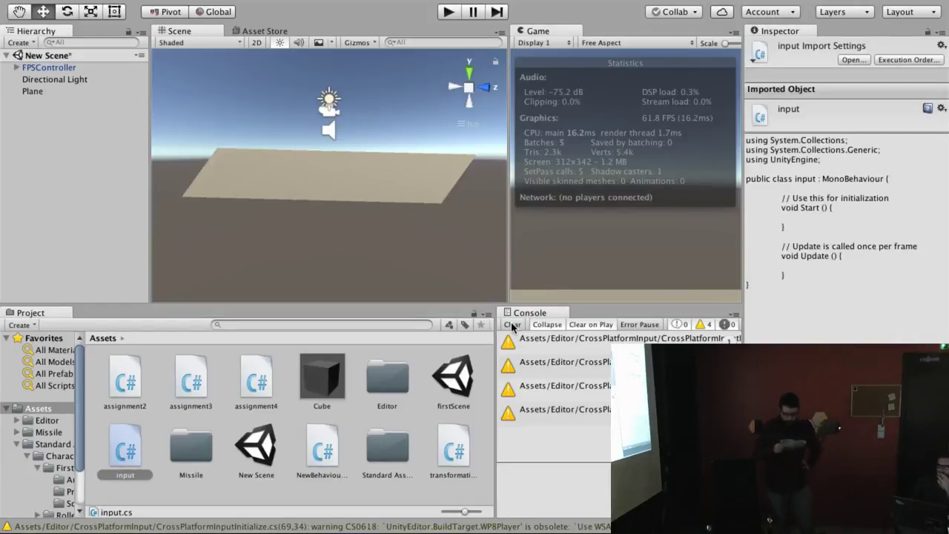
pyautogui.click(511, 325)
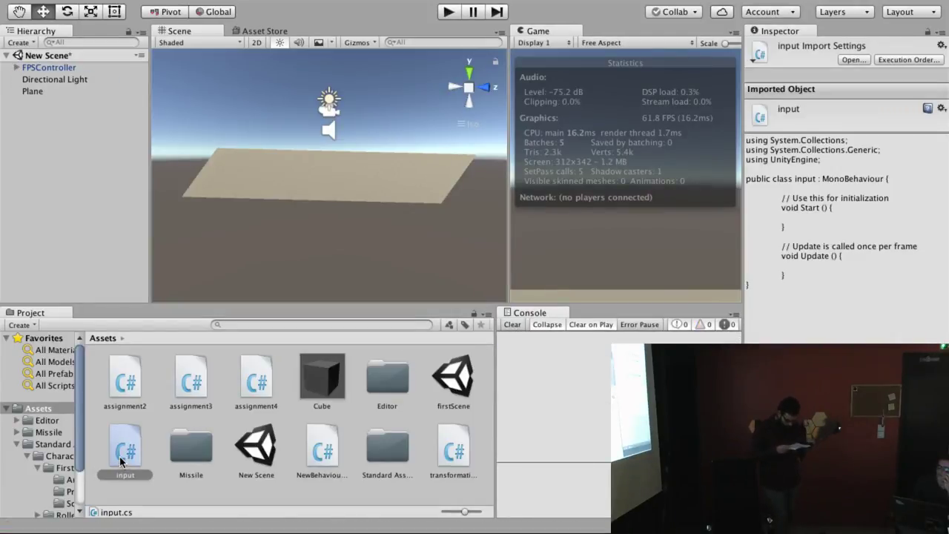
pyautogui.moveTo(119, 456); pyautogui.dragTo(62, 69)
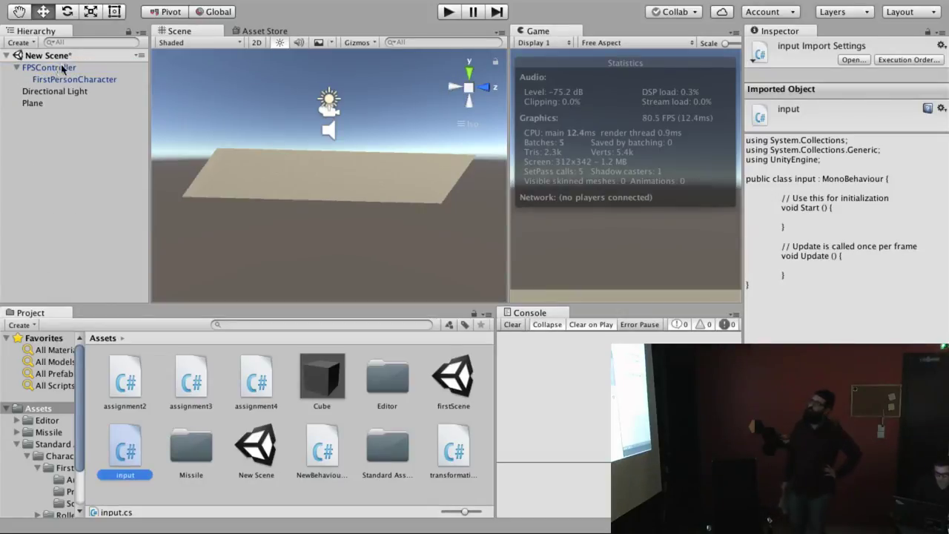
# - Open the input.cs script asset in MonoDevelop for editing
pyautogui.doubleClick(120, 443)
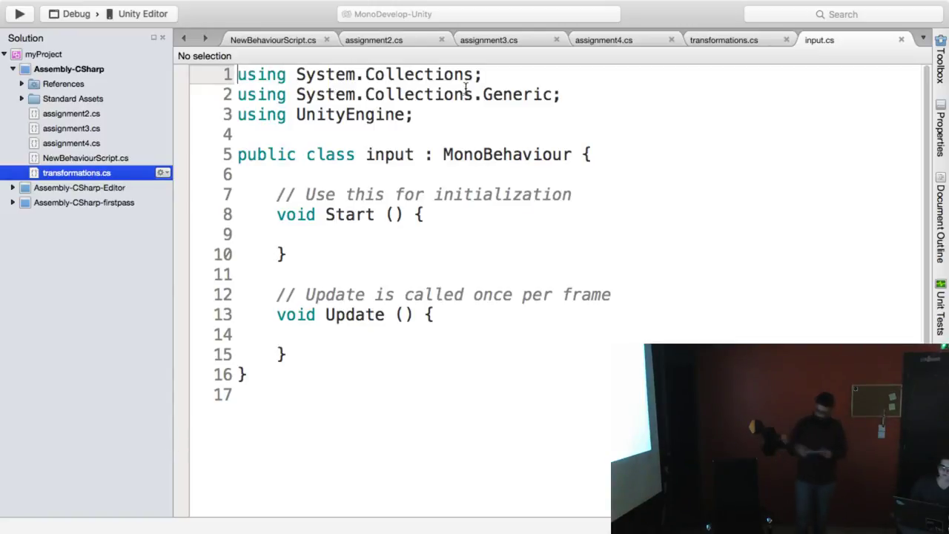
# - Start an if statement in Update calling Input.GetButtonDown through autocomplete
pyautogui.click(460, 246)
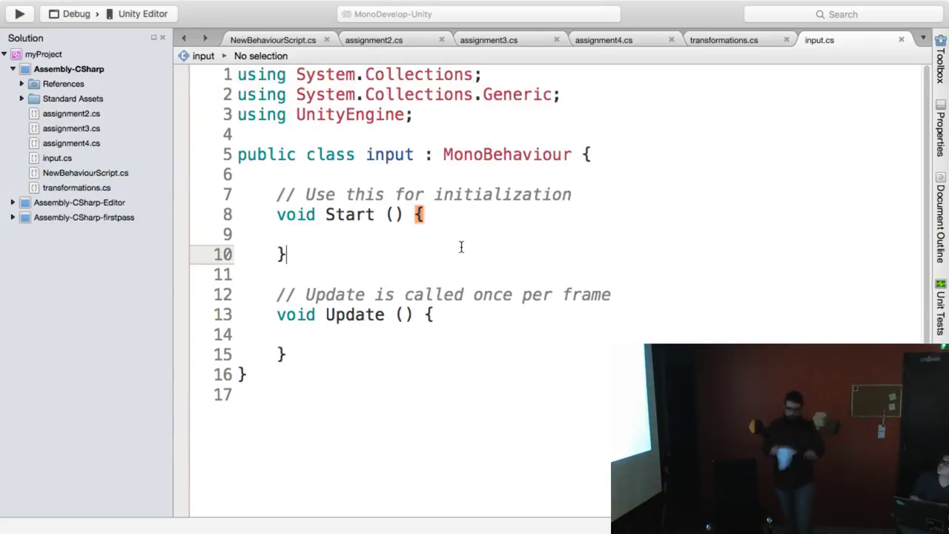
pyautogui.click(422, 234)
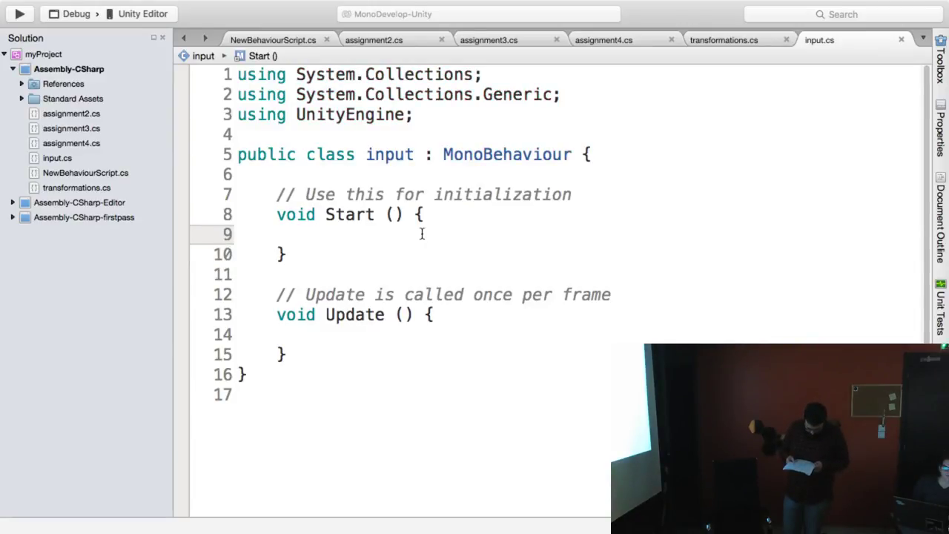
pyautogui.click(363, 332)
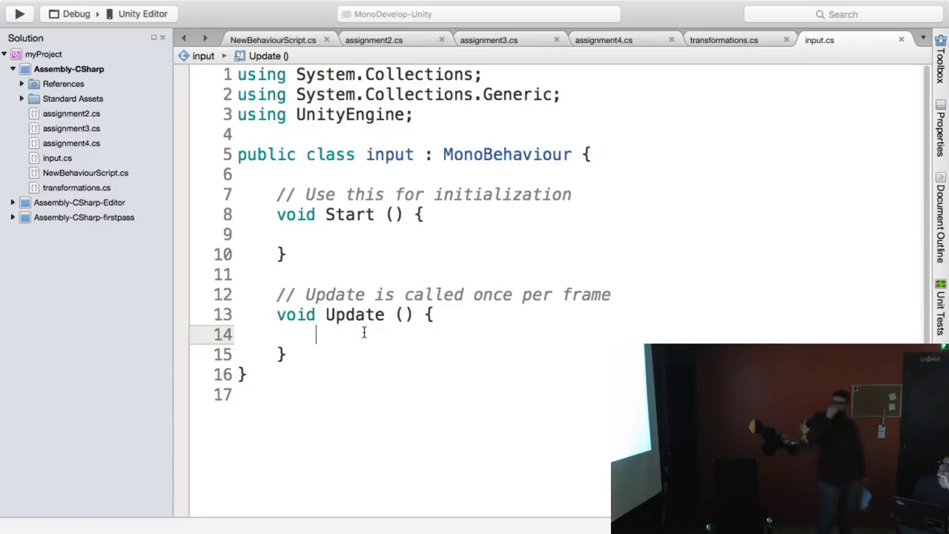
pyautogui.write('if')
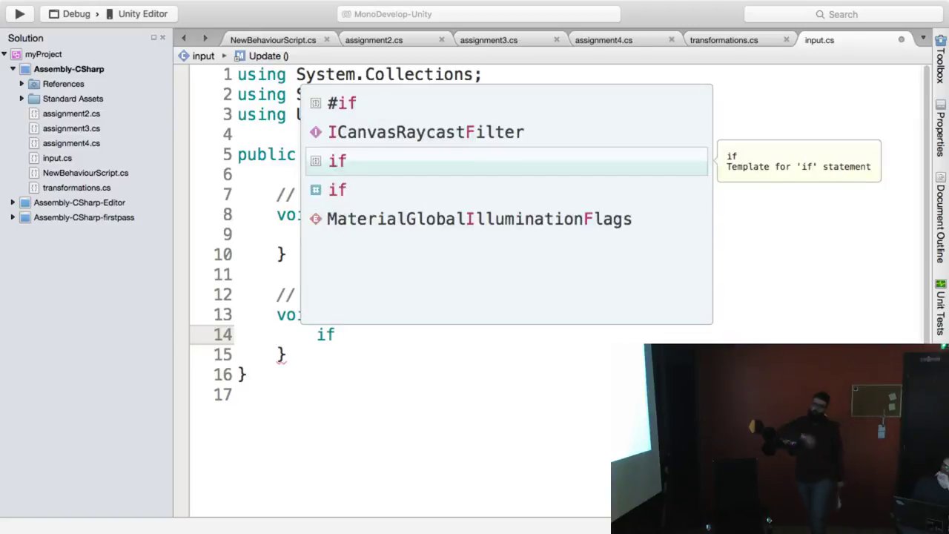
pyautogui.write(' ()')
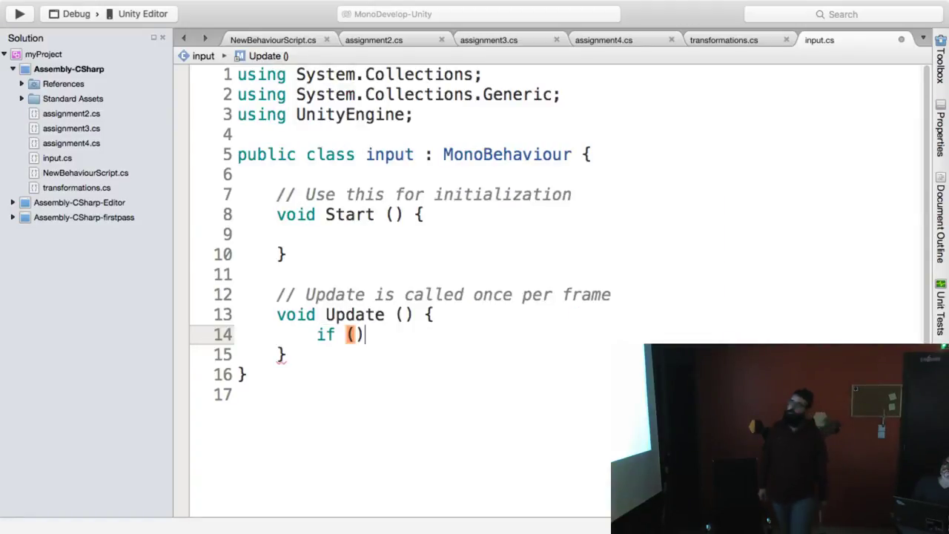
pyautogui.press('Left')
pyautogui.write('Input')
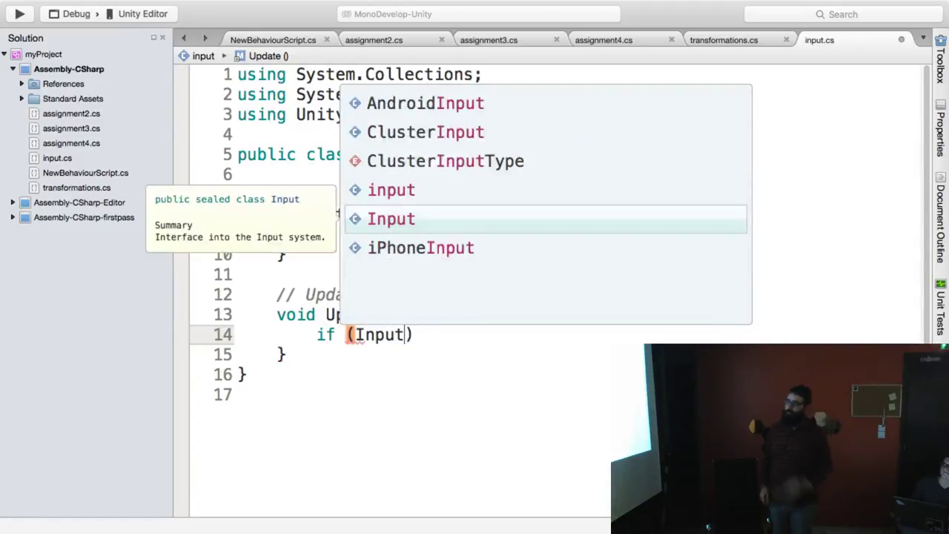
pyautogui.press('Escape')
pyautogui.write('.')
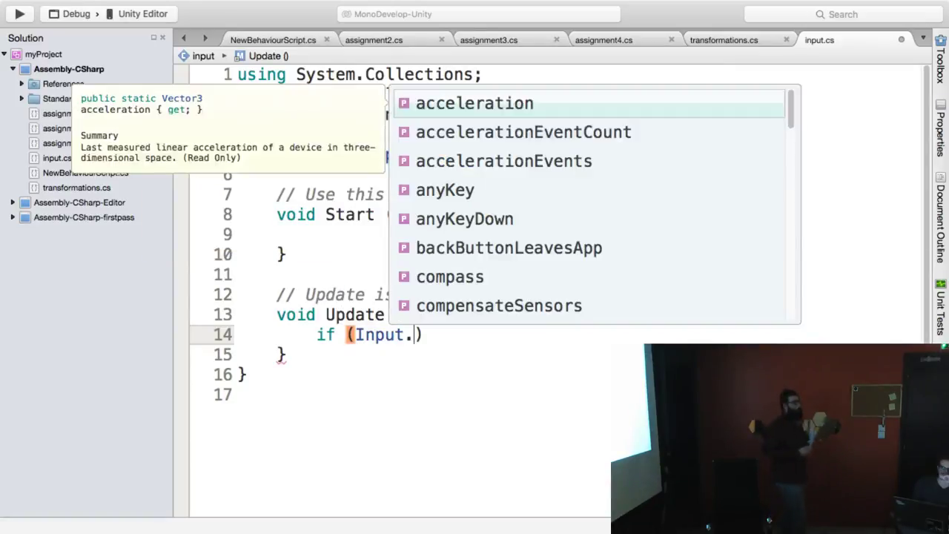
pyautogui.write('get')
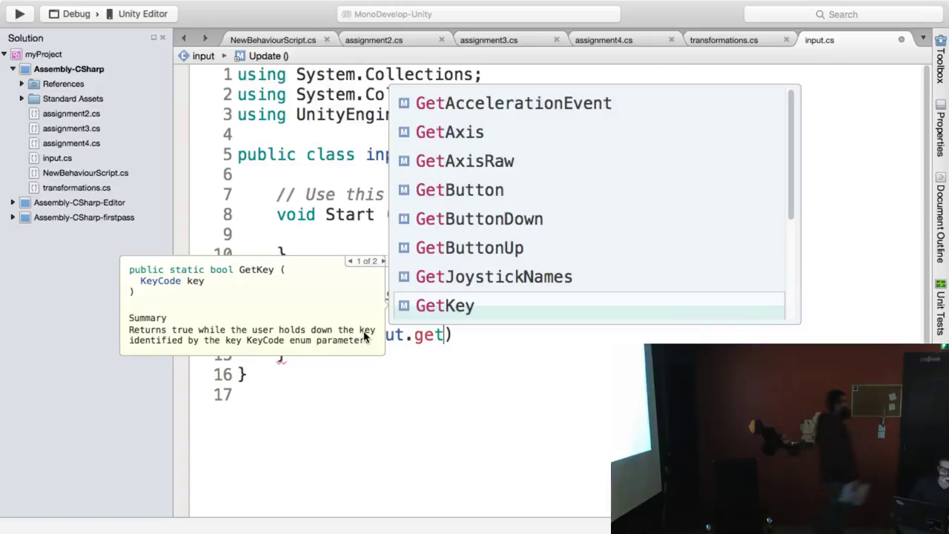
pyautogui.press('Up')
pyautogui.press('Up')
pyautogui.press('Up')
pyautogui.press('Return')
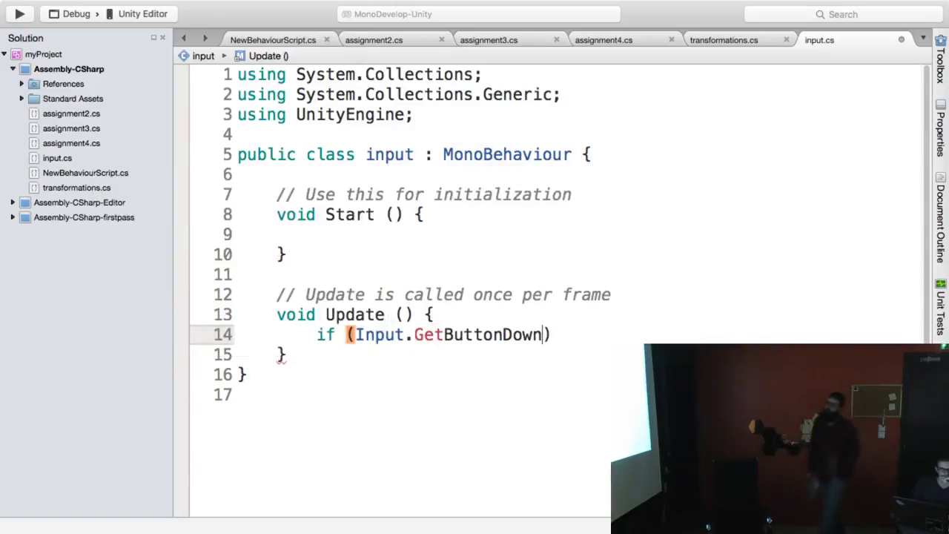
# - Change the condition to Input.GetKeyDown(KeyCode.Space)
pyautogui.press('Left')
pyautogui.press('Left')
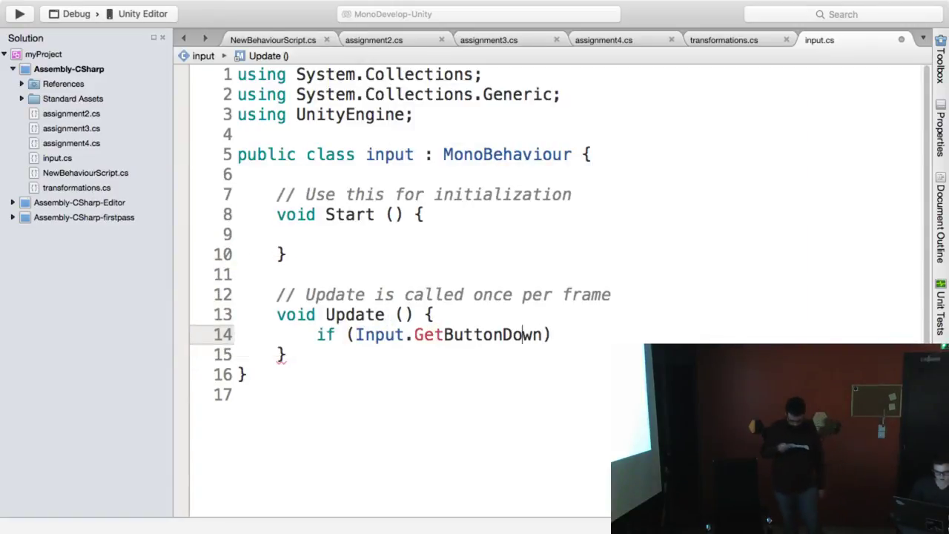
pyautogui.press('Left')
pyautogui.press('Left')
pyautogui.press('BackSpace')
pyautogui.press('BackSpace')
pyautogui.press('BackSpace')
pyautogui.press('BackSpace')
pyautogui.press('BackSpace')
pyautogui.press('BackSpace')
pyautogui.write('K')
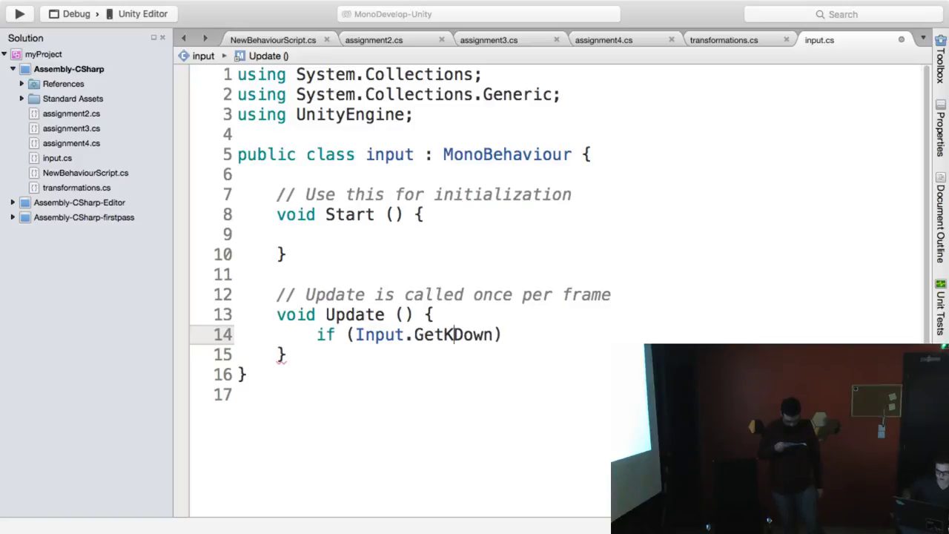
pyautogui.write('ey')
pyautogui.press('Right')
pyautogui.press('Right')
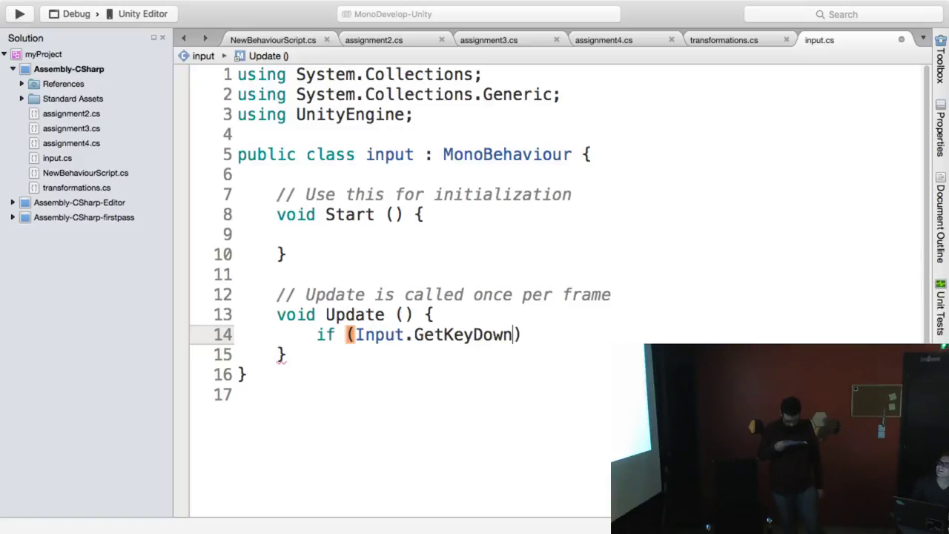
pyautogui.write('()')
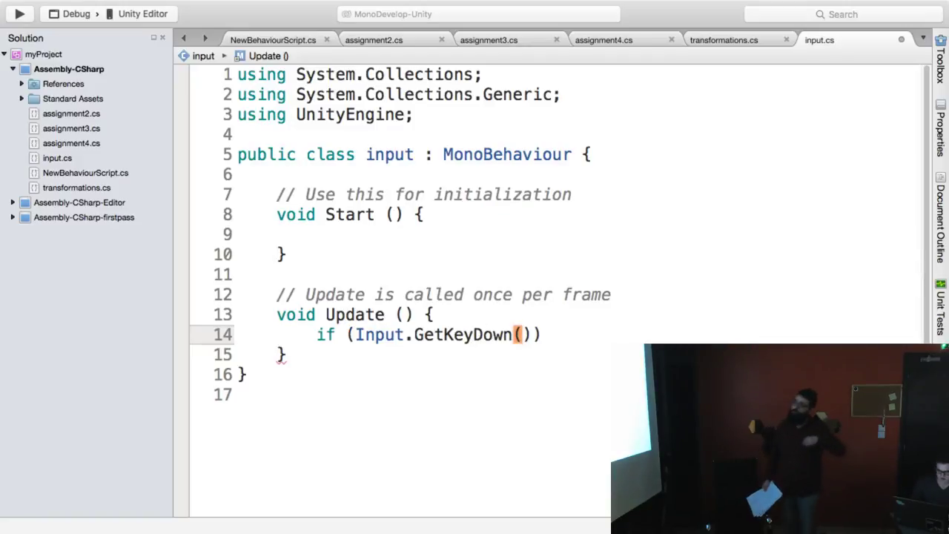
pyautogui.write('Key')
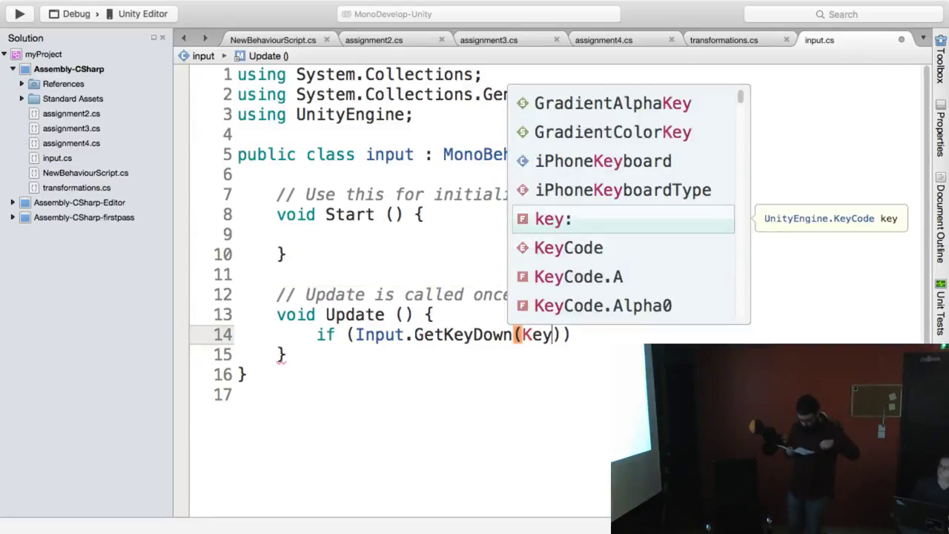
pyautogui.press('Down')
pyautogui.press('Return')
pyautogui.write('.Spa')
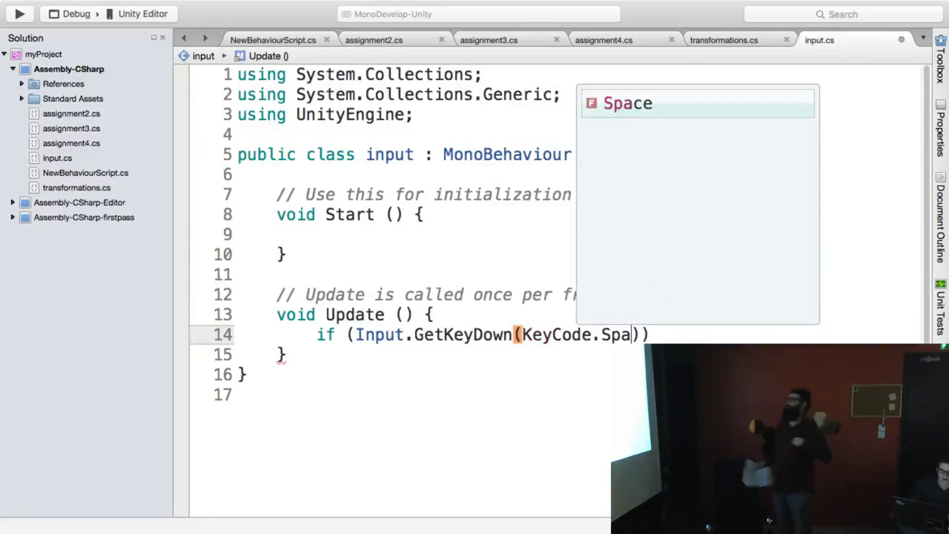
pyautogui.press('Return')
pyautogui.press('Right')
pyautogui.press('Right')
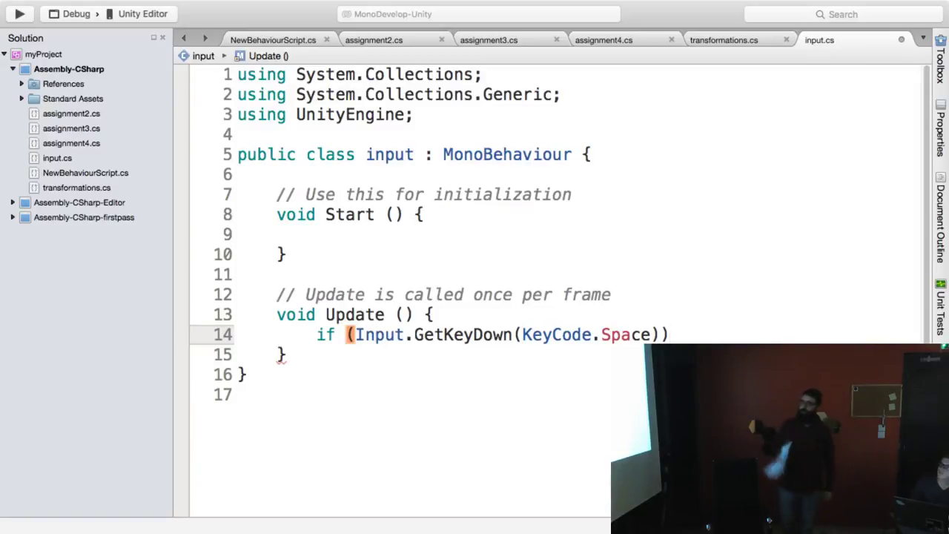
# - Add the if block body printing "Space is printed"
pyautogui.write('{')
pyautogui.press('Return')
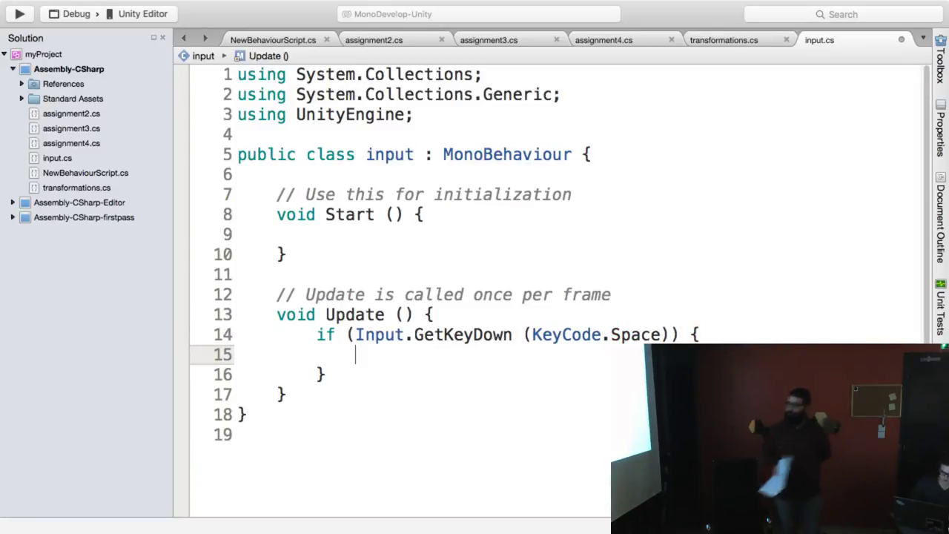
pyautogui.write('pr')
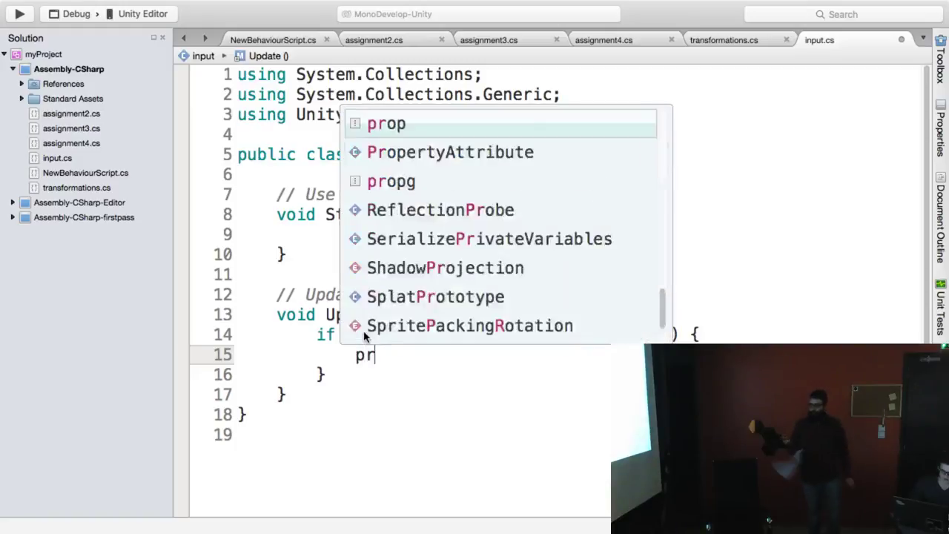
pyautogui.write('int (')
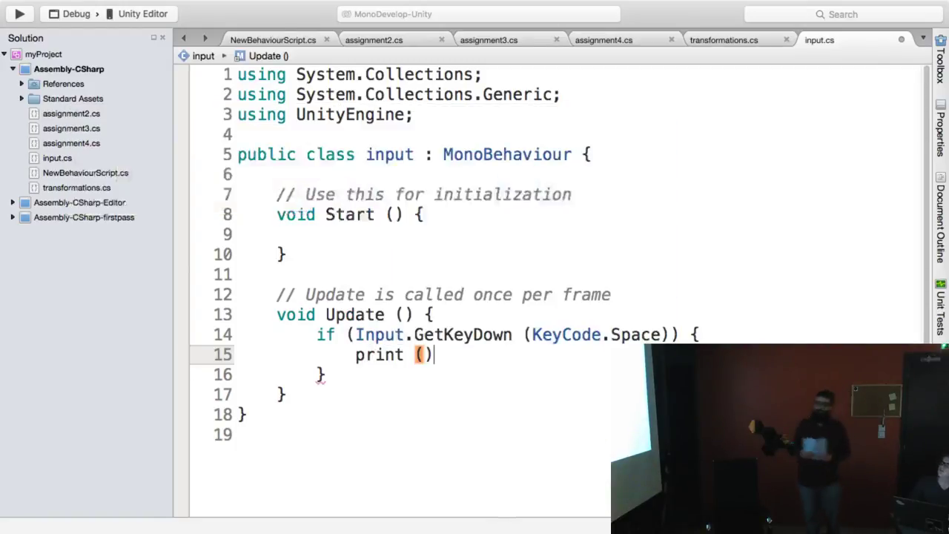
pyautogui.write('"')
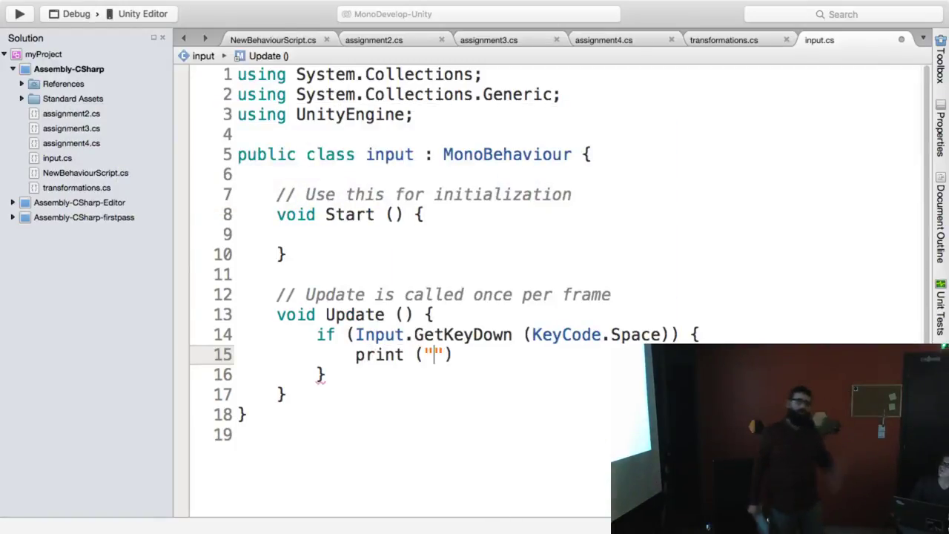
pyautogui.write('Th')
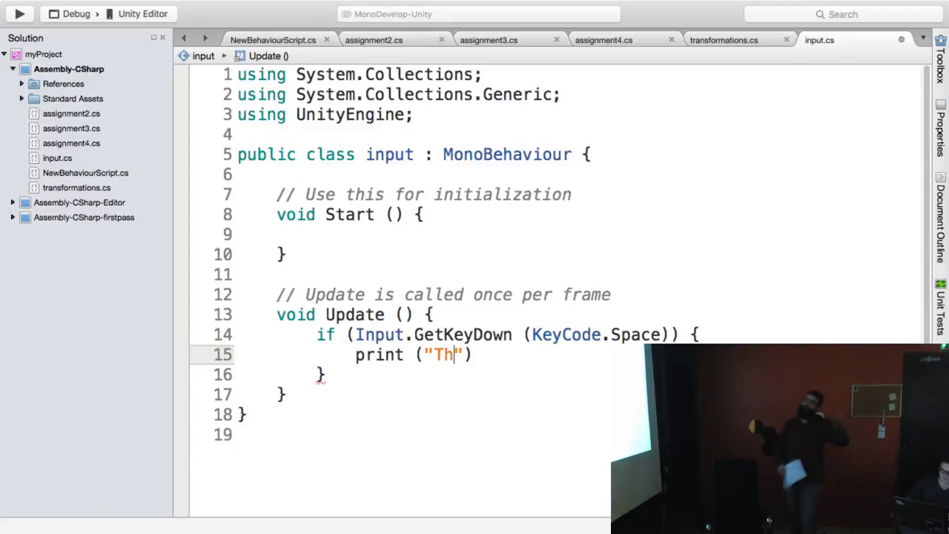
pyautogui.press('BackSpace')
pyautogui.press('BackSpace')
pyautogui.write('Spa')
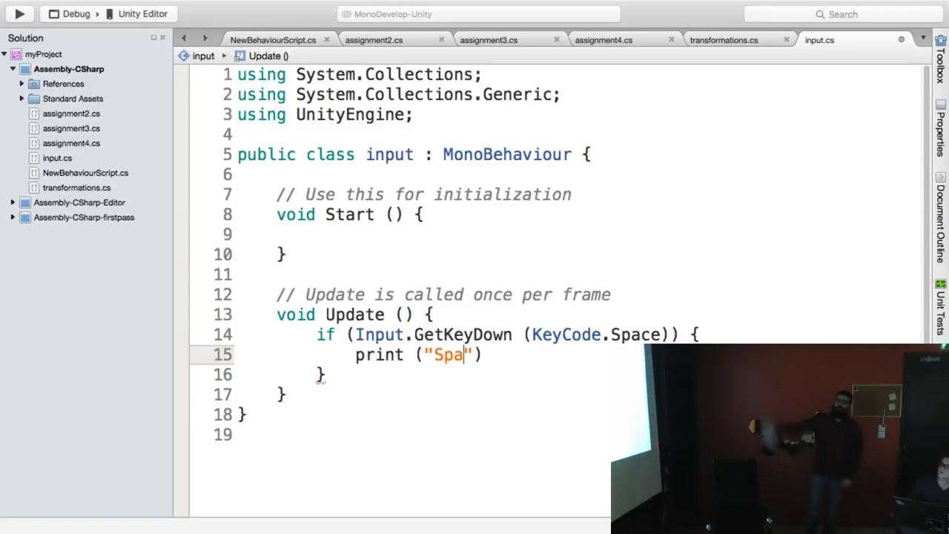
pyautogui.write('ce is pr')
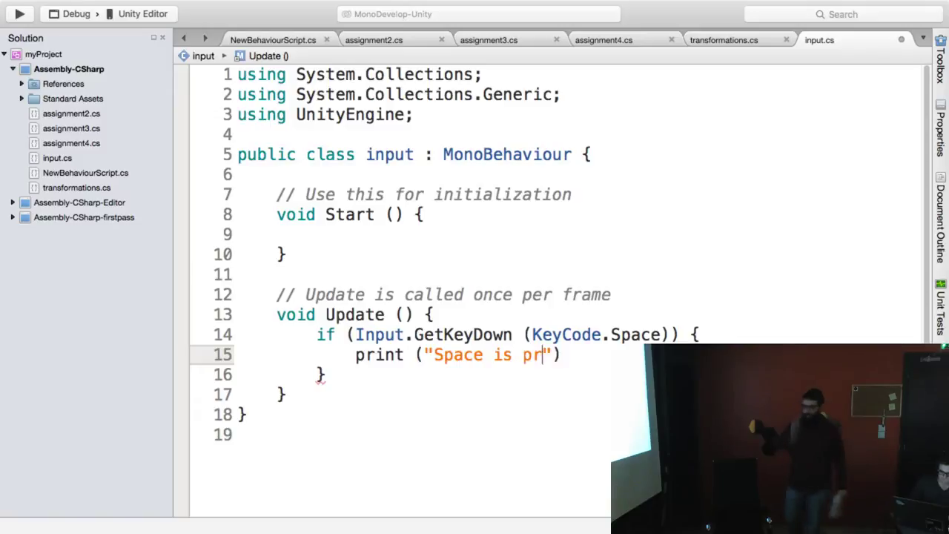
pyautogui.write('inted')
pyautogui.press('Right')
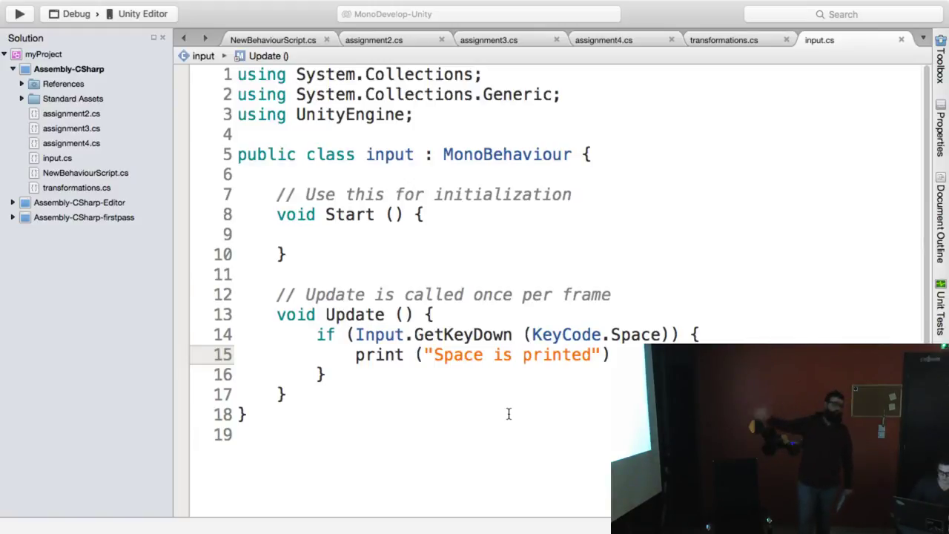
pyautogui.click(327, 173)
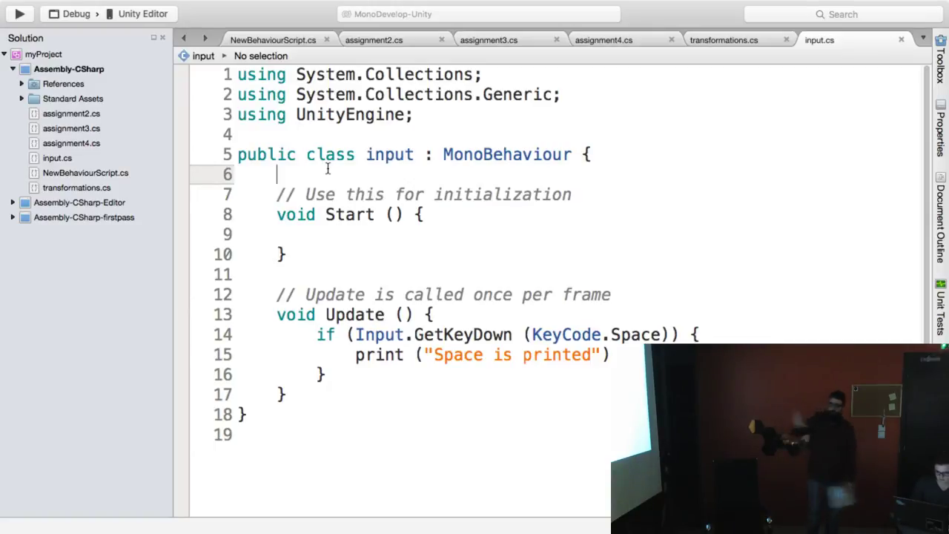
# - Declare the integer counter field int i = 0 in the class
pyautogui.press('Return')
pyautogui.click(327, 174)
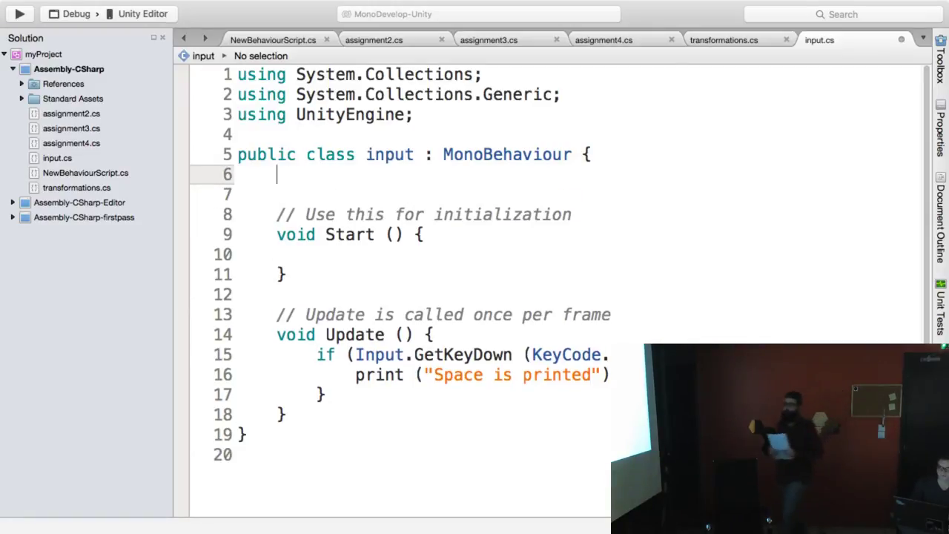
pyautogui.press('Return')
pyautogui.write('int t')
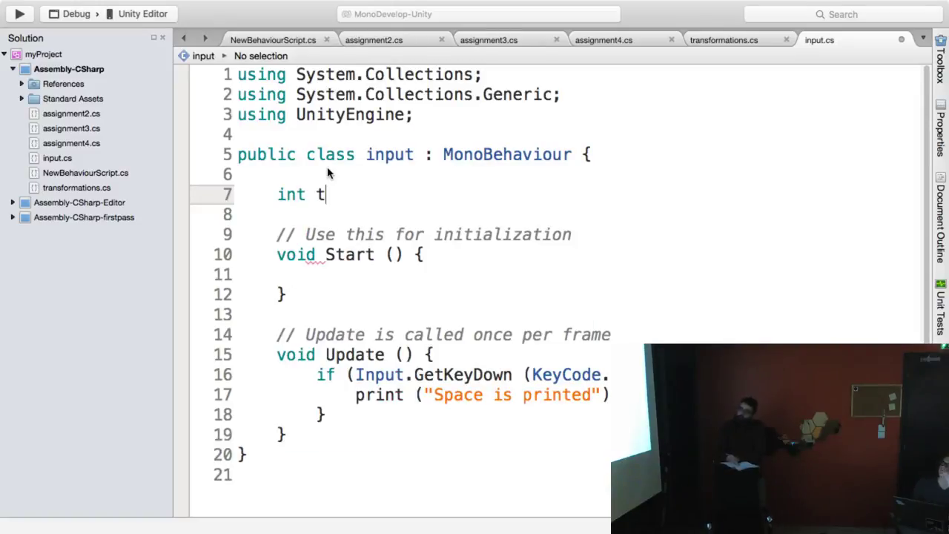
pyautogui.write('me')
pyautogui.press('BackSpace')
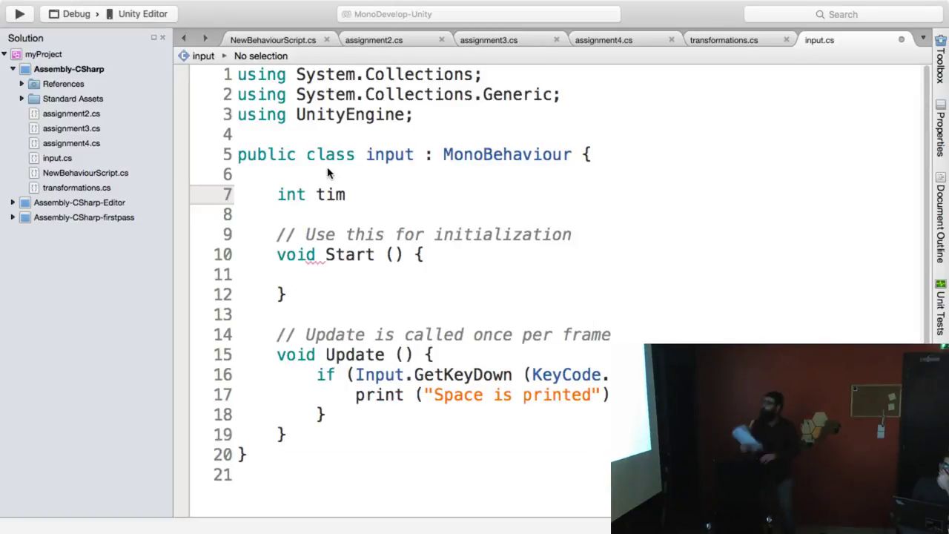
pyautogui.press('BackSpace')
pyautogui.press('BackSpace')
pyautogui.press('BackSpace')
pyautogui.write('= 0;')
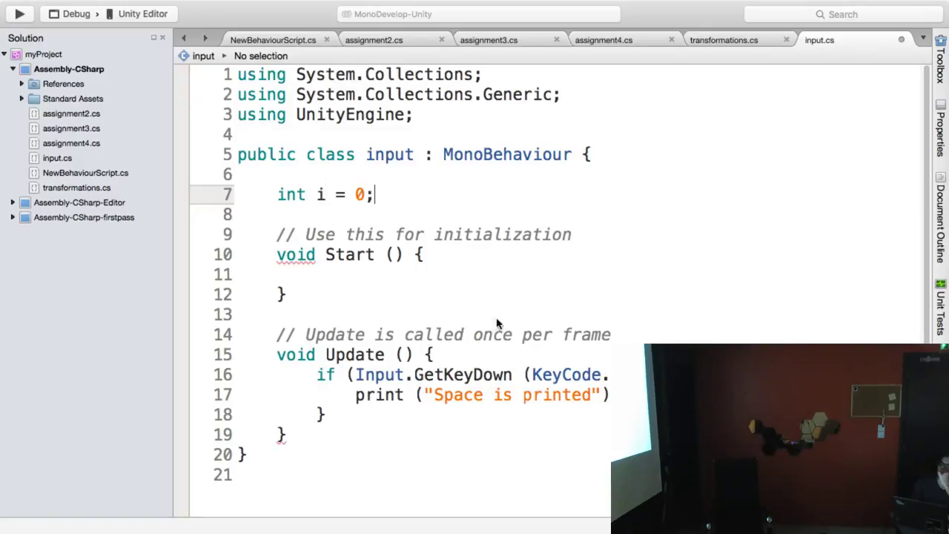
# - Below the message print, add i++ and print(i) statements
pyautogui.click(637, 395)
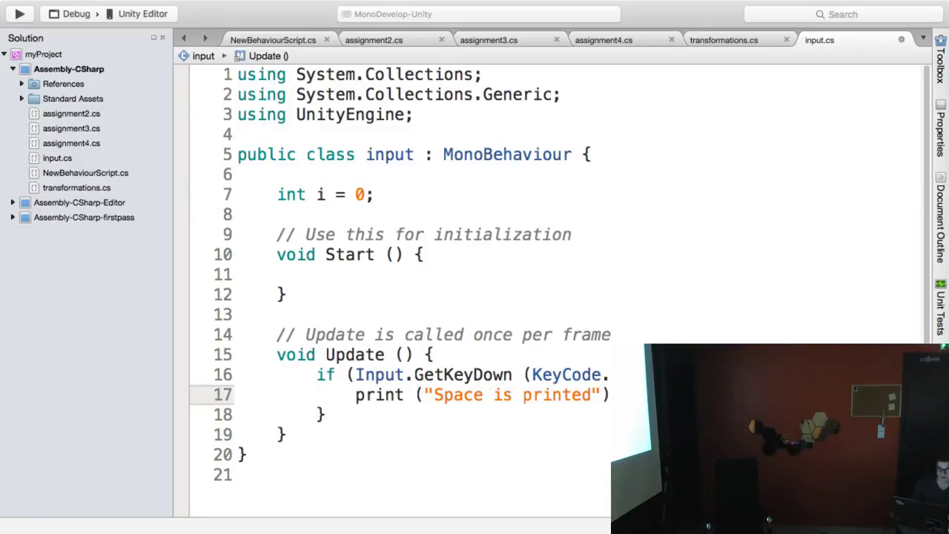
pyautogui.press('Return')
pyautogui.write('print')
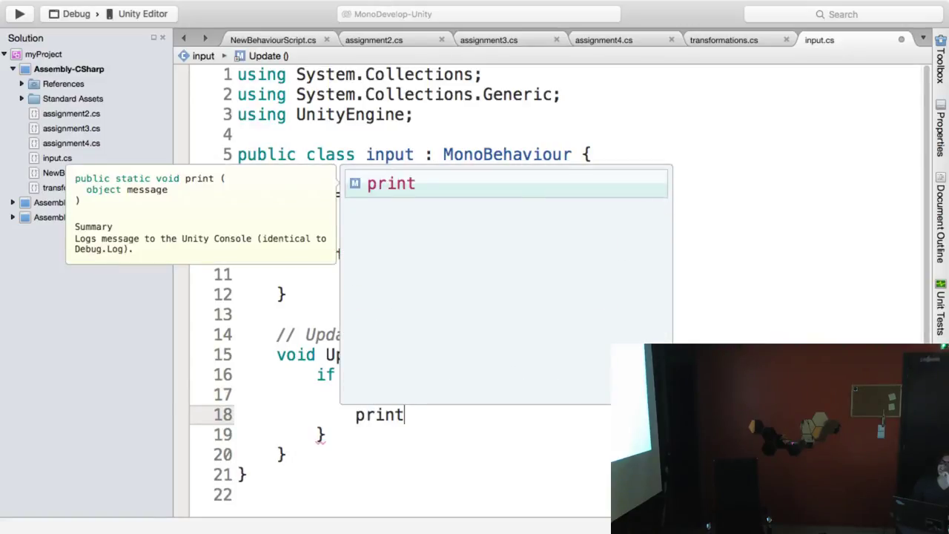
pyautogui.write('()')
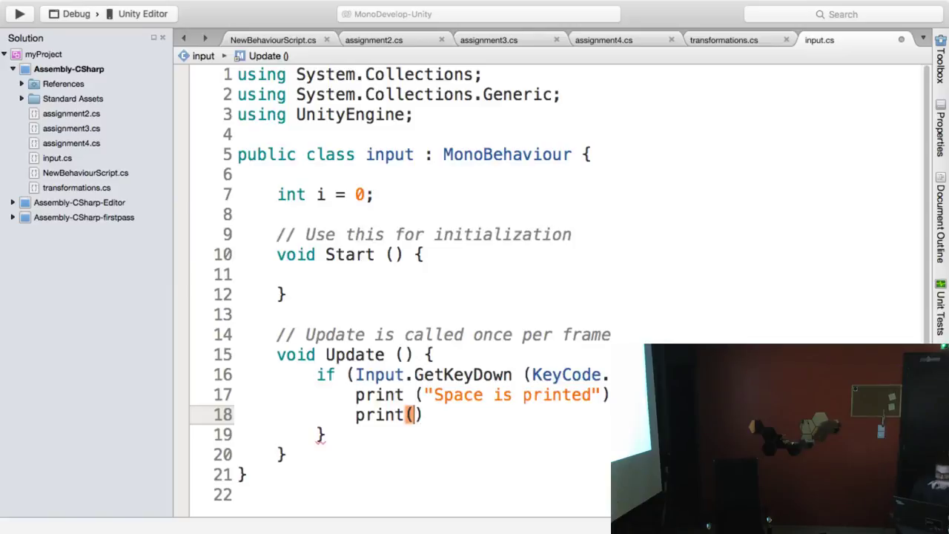
pyautogui.write('i')
pyautogui.press('Escape')
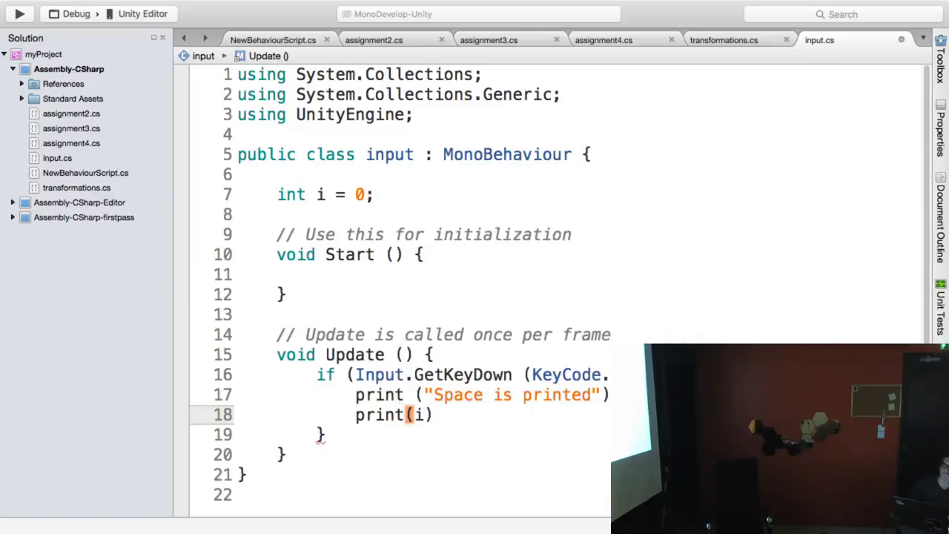
pyautogui.write(';')
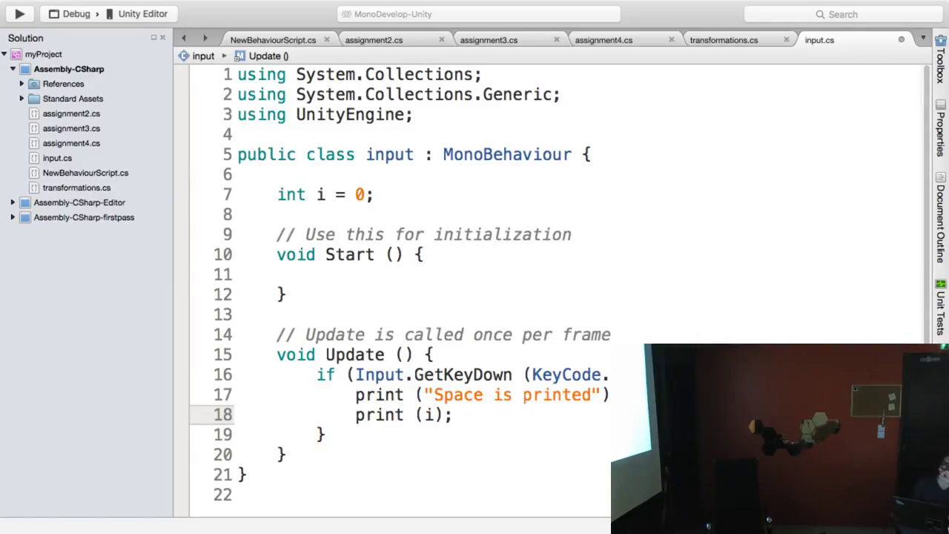
pyautogui.click(609, 395)
pyautogui.press('Return')
pyautogui.write('i')
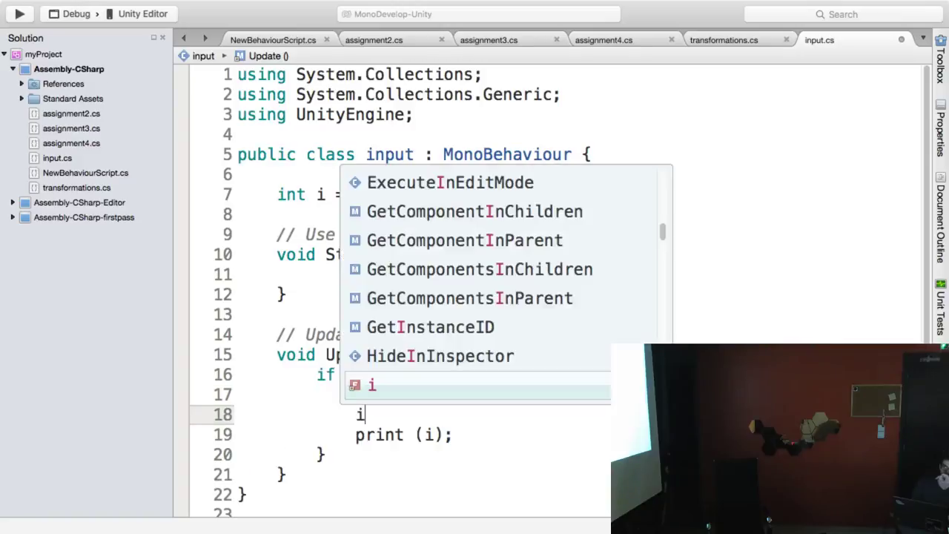
pyautogui.write('++;')
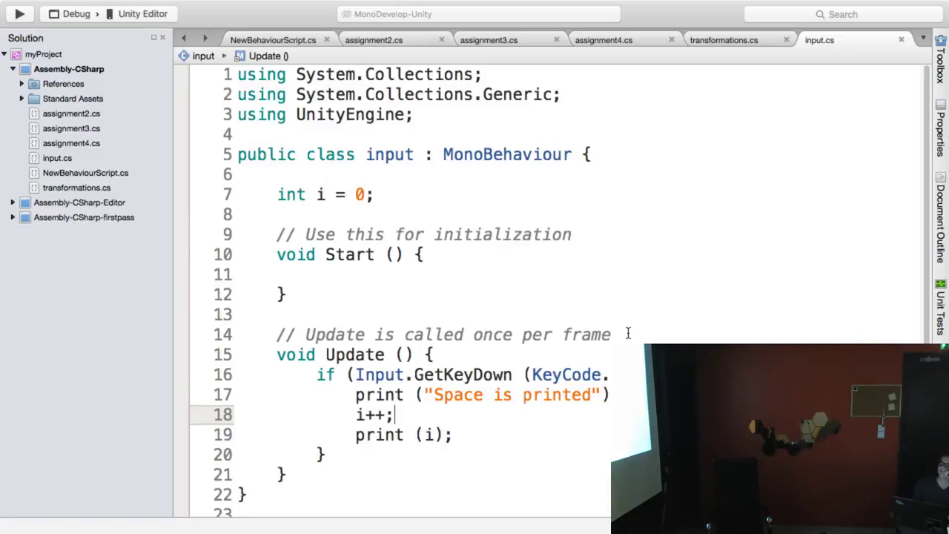
# - Reword the message to "Space is pressed" and switch back to Unity
pyautogui.doubleClick(567, 394)
pyautogui.write('presse')
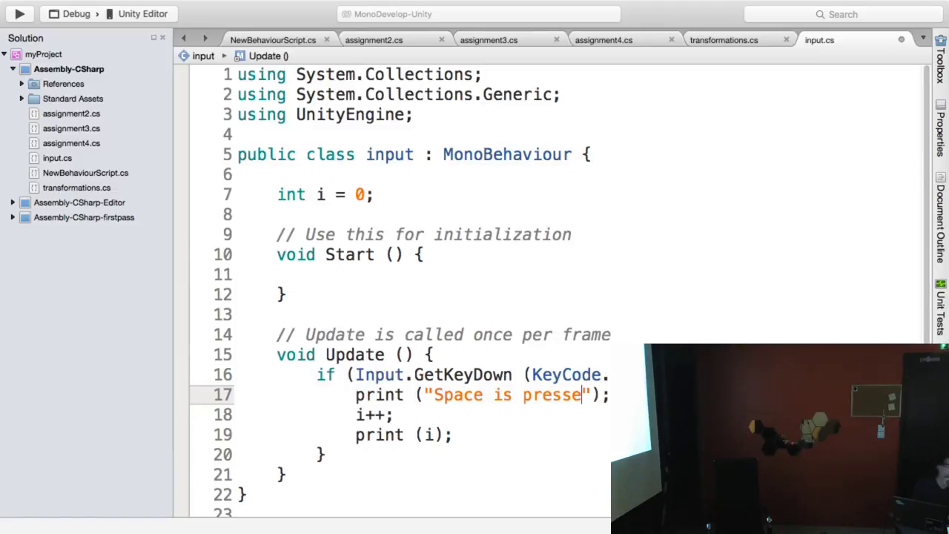
pyautogui.write('d')
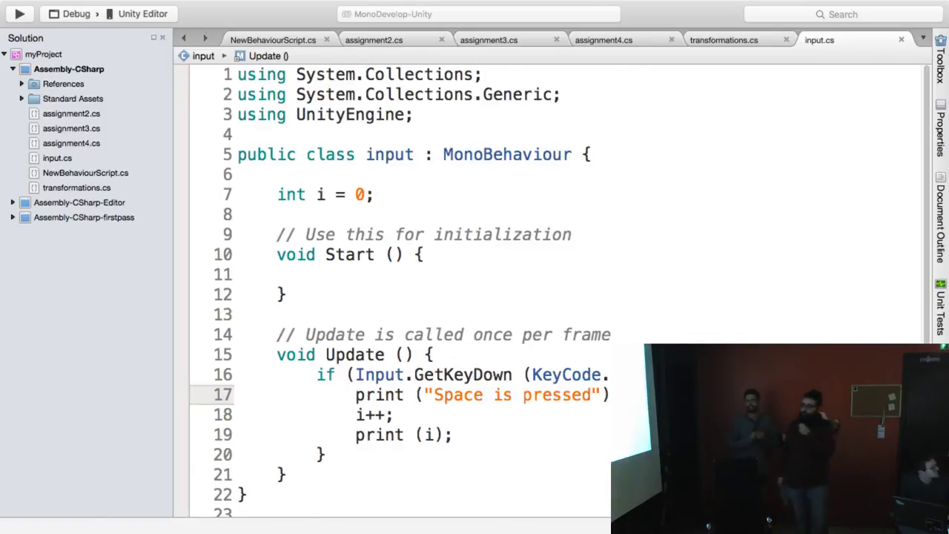
pyautogui.press('super+Tab')
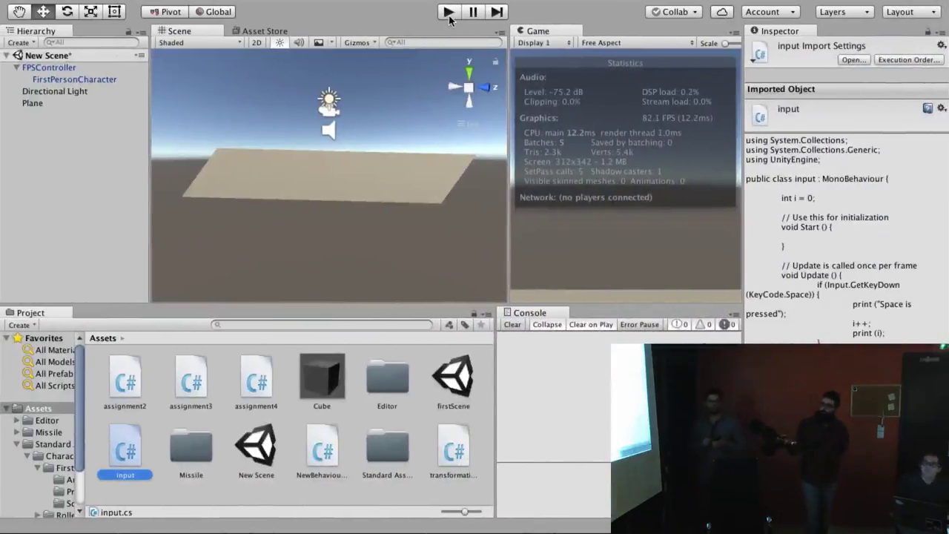
# - Turn off Maximize On Play and resize the Scene and Game views side by side
pyautogui.click(448, 12)
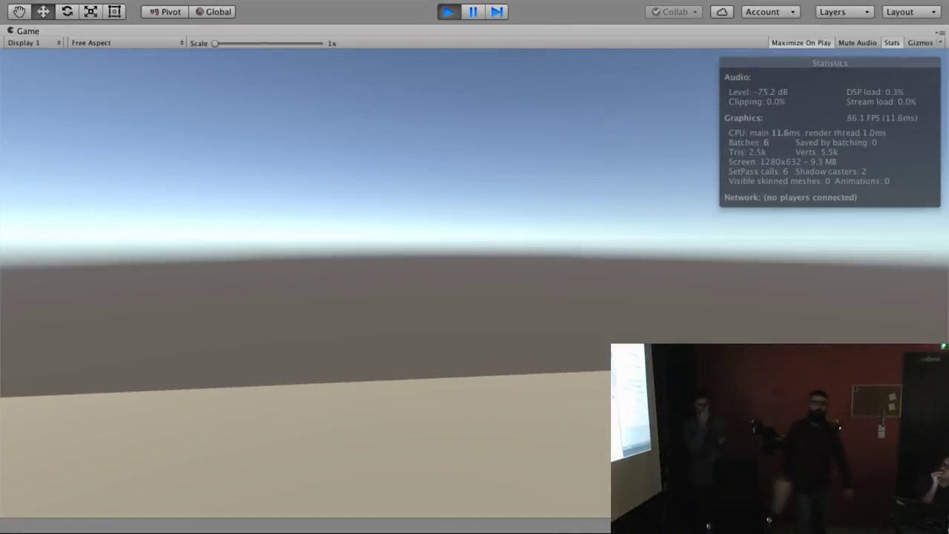
pyautogui.press('Escape')
pyautogui.press('super+p')
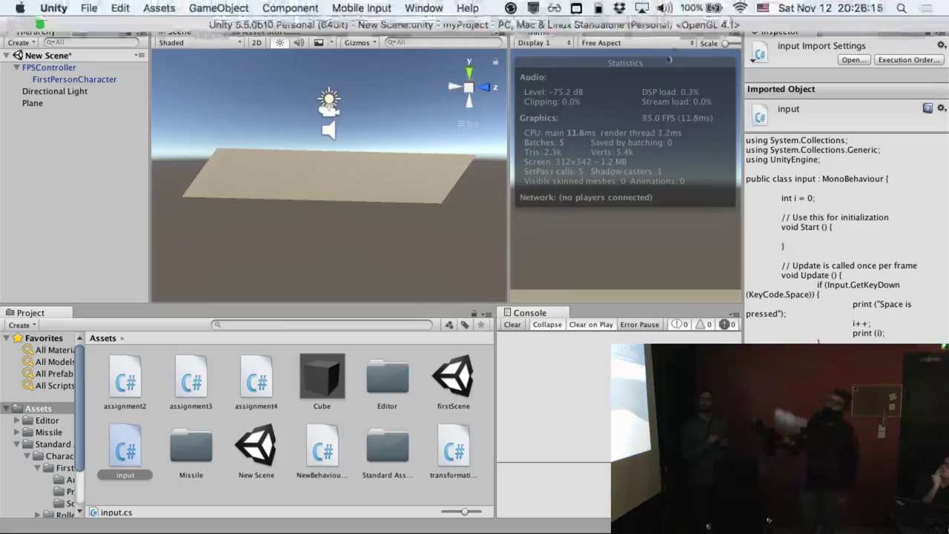
pyautogui.moveTo(509, 146); pyautogui.dragTo(301, 171)
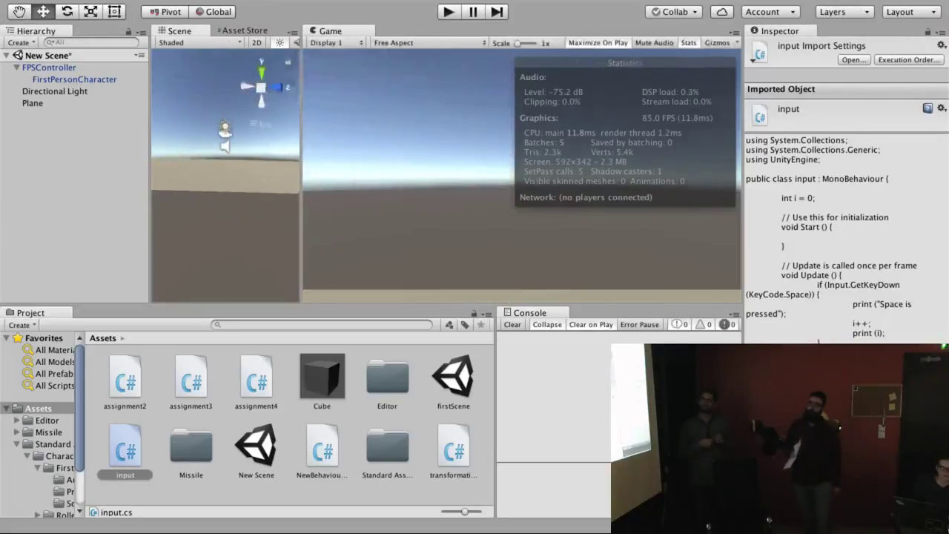
pyautogui.click(593, 44)
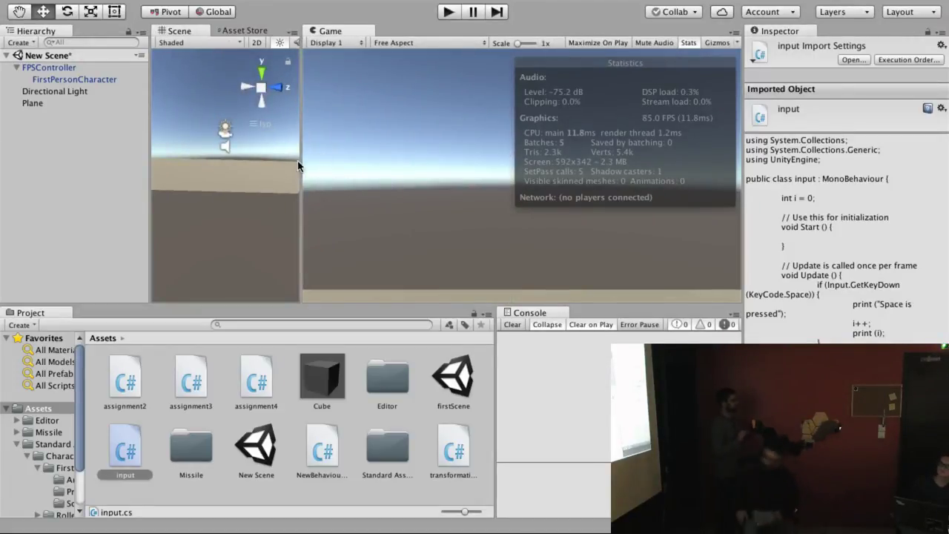
pyautogui.moveTo(300, 162); pyautogui.dragTo(453, 163)
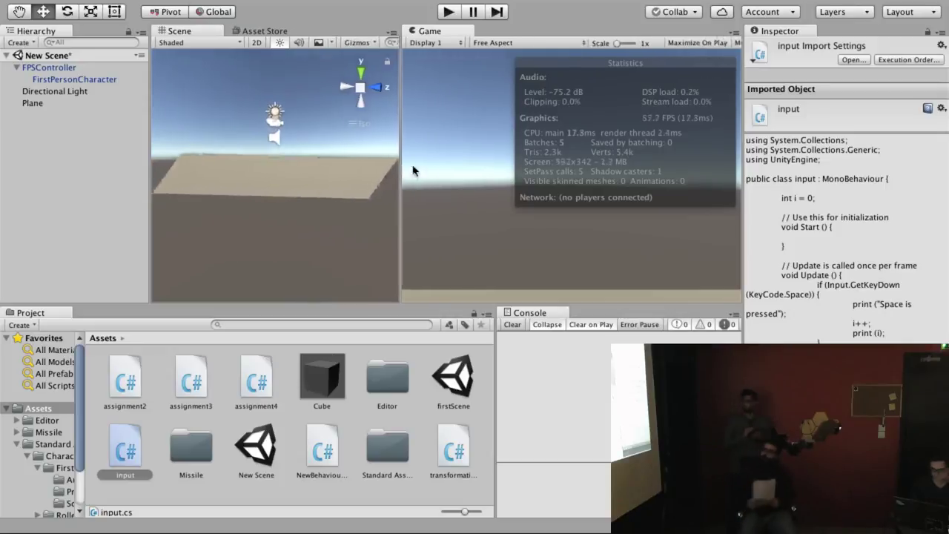
# - Play the scene, press Space repeatedly to log the message and counter, then stop
pyautogui.click(449, 12)
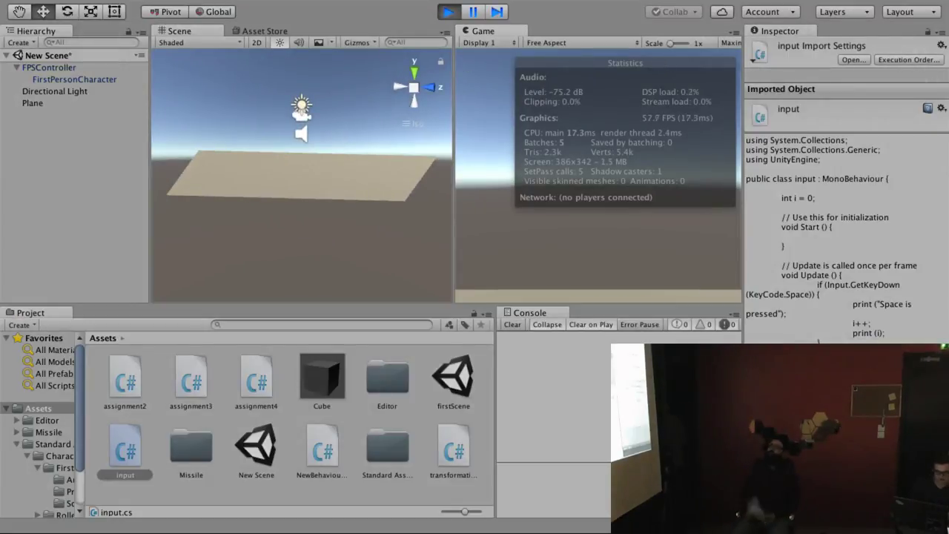
pyautogui.press('space')
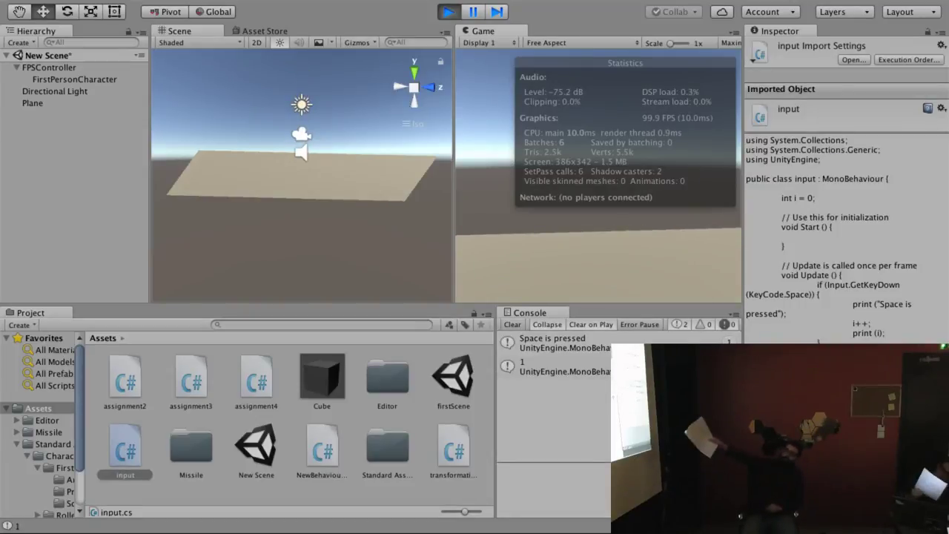
pyautogui.press('space')
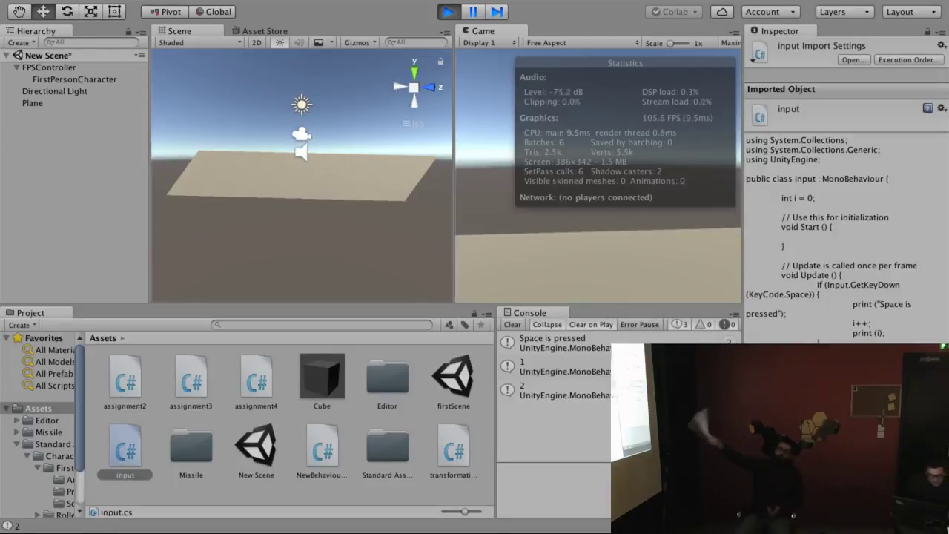
pyautogui.press('space')
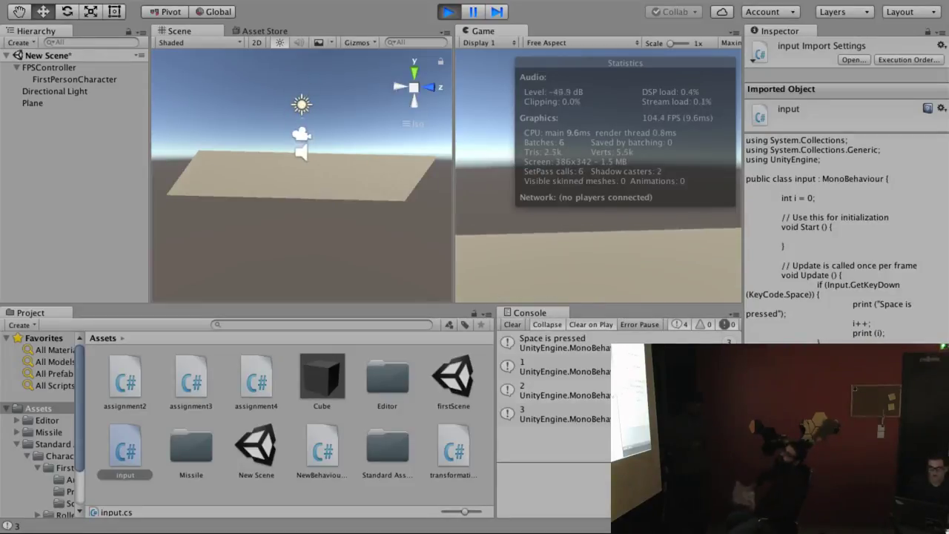
pyautogui.press('space')
pyautogui.press('space')
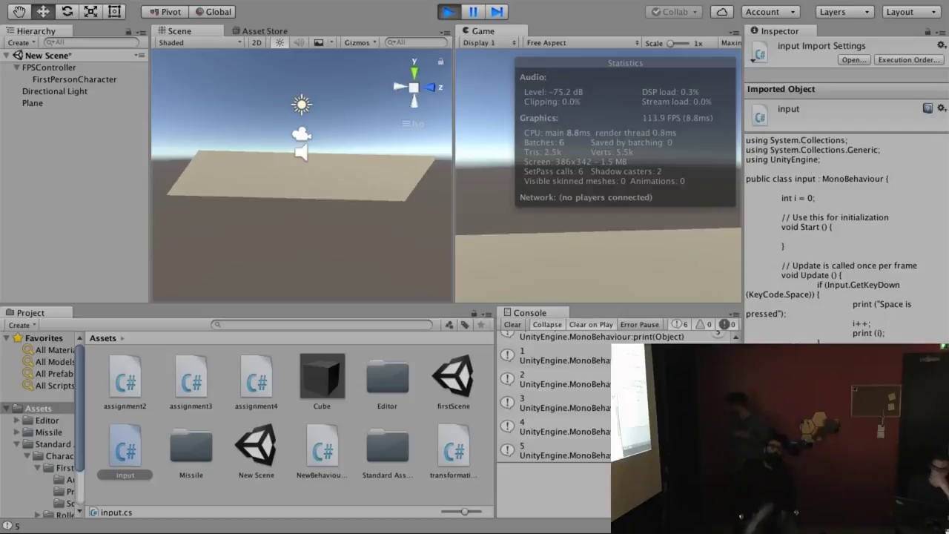
pyautogui.hotkey('ctrl', 'p')
# - In input.cs, check KeyCode.L instead of Space and print "L is pressed"
pyautogui.press('super+Tab')
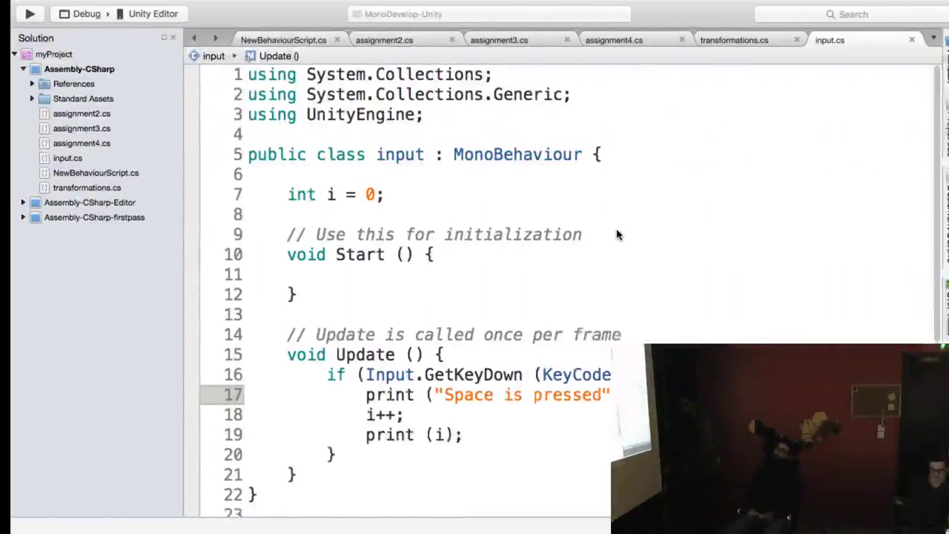
pyautogui.click(592, 374)
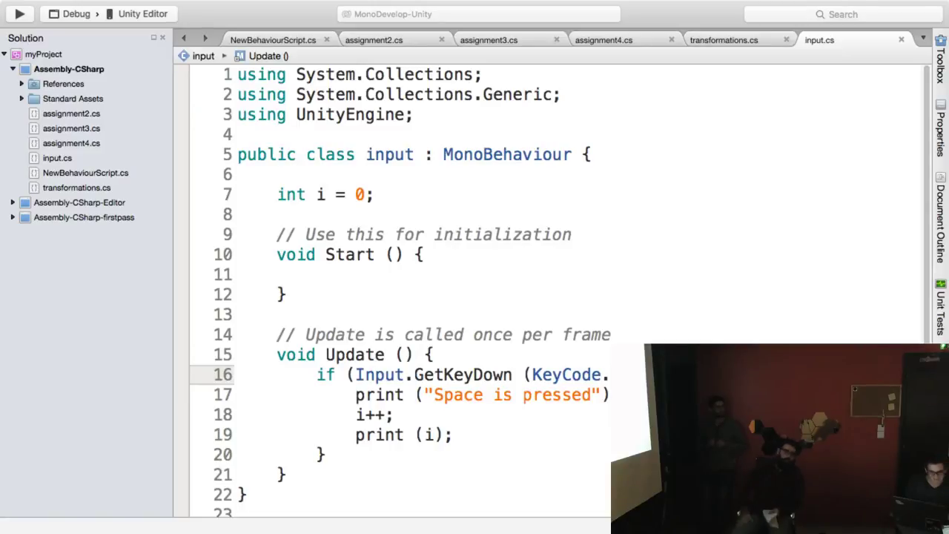
pyautogui.write('L')
pyautogui.click(543, 393)
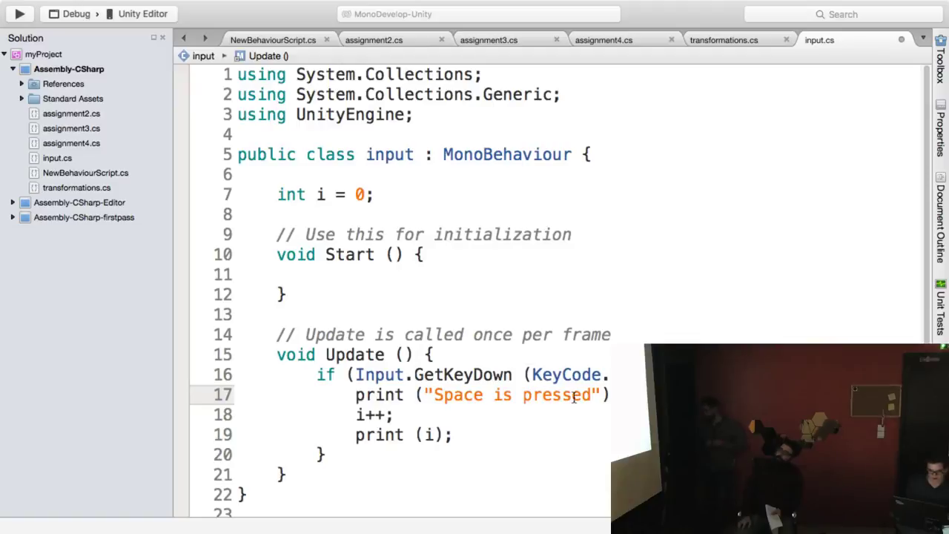
pyautogui.doubleClick(459, 392)
pyautogui.write('L')
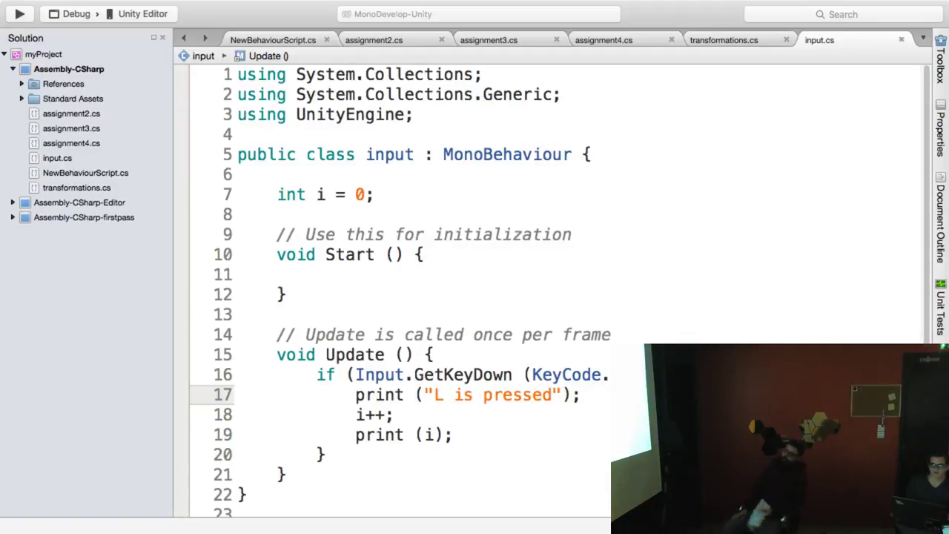
pyautogui.press('super+Tab')
# - Play-test the scene, pressing L to log "L is pressed" with counts 1–4, then stop
pyautogui.click(449, 12)
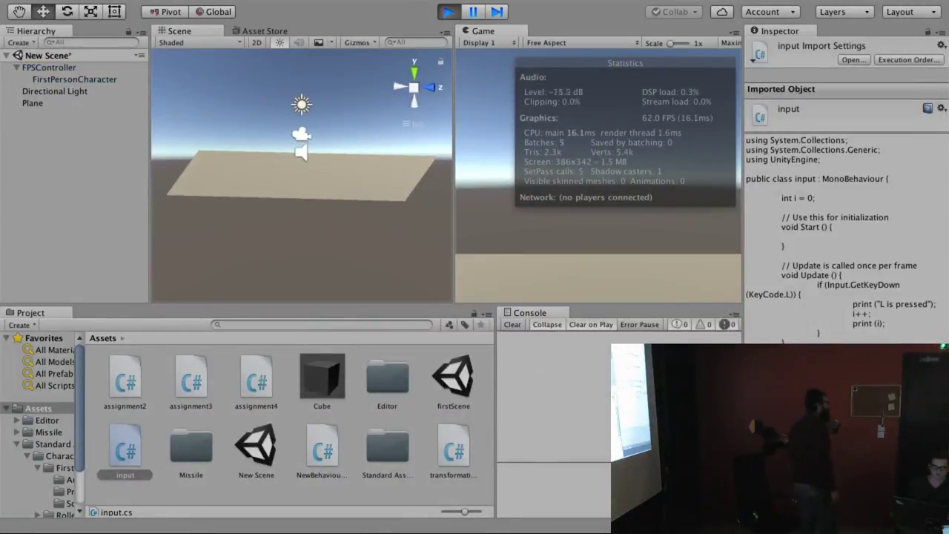
pyautogui.press('l')
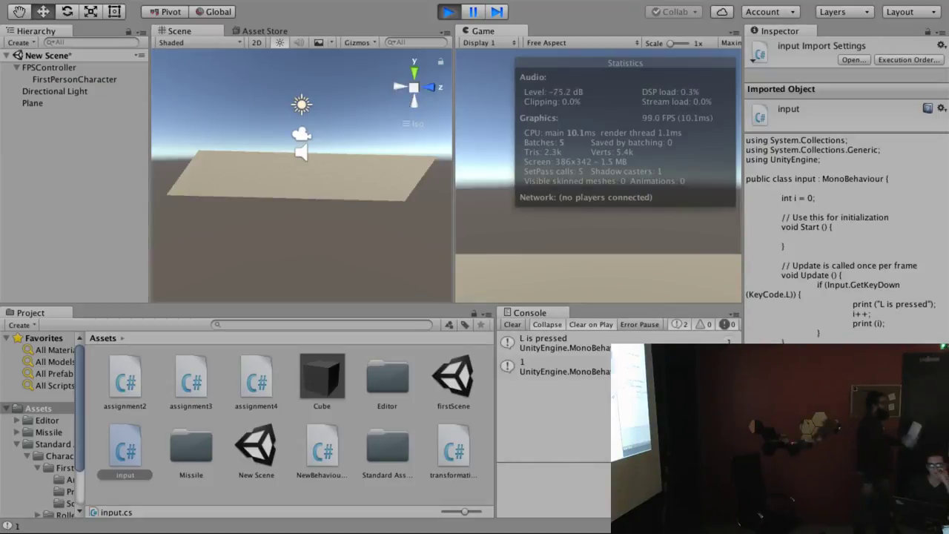
pyautogui.press('l')
pyautogui.press('l')
pyautogui.press('l')
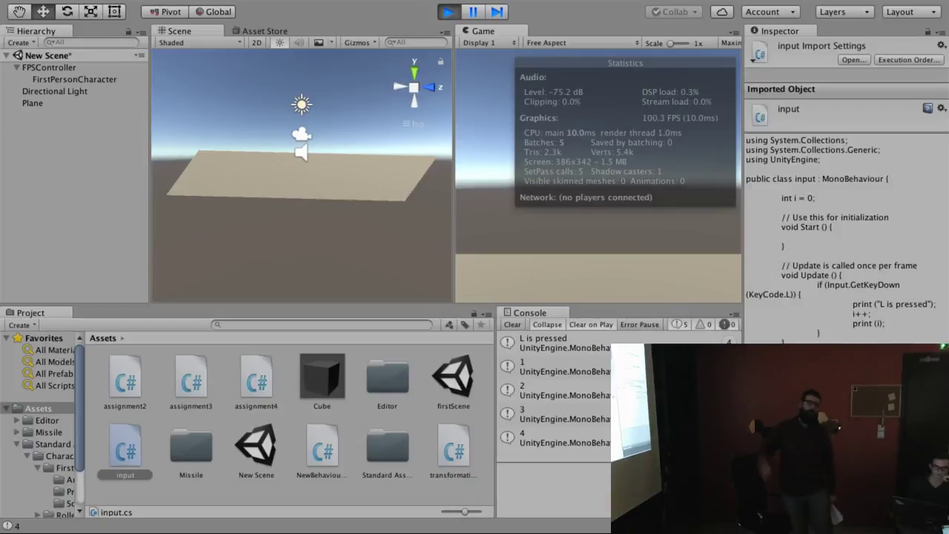
pyautogui.hotkey('ctrl', 'p')
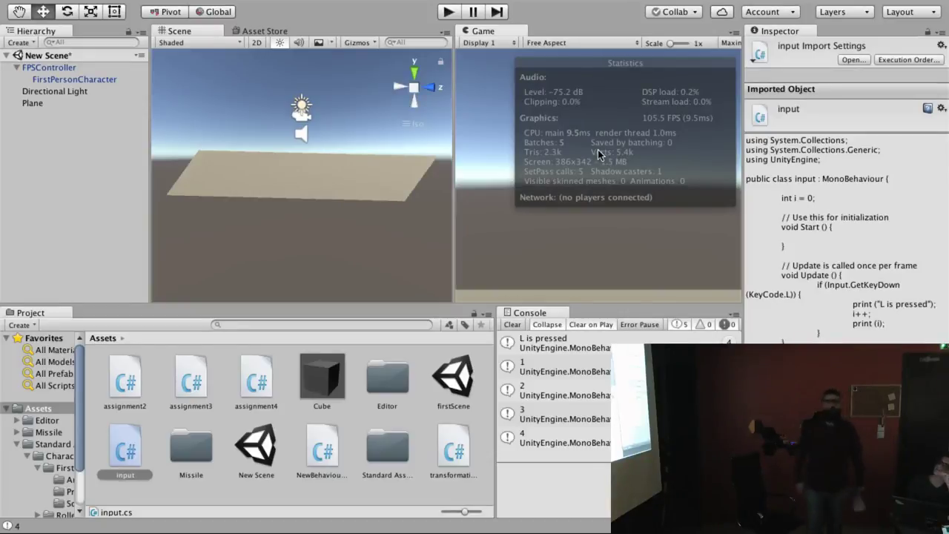
pyautogui.press('super+Tab')
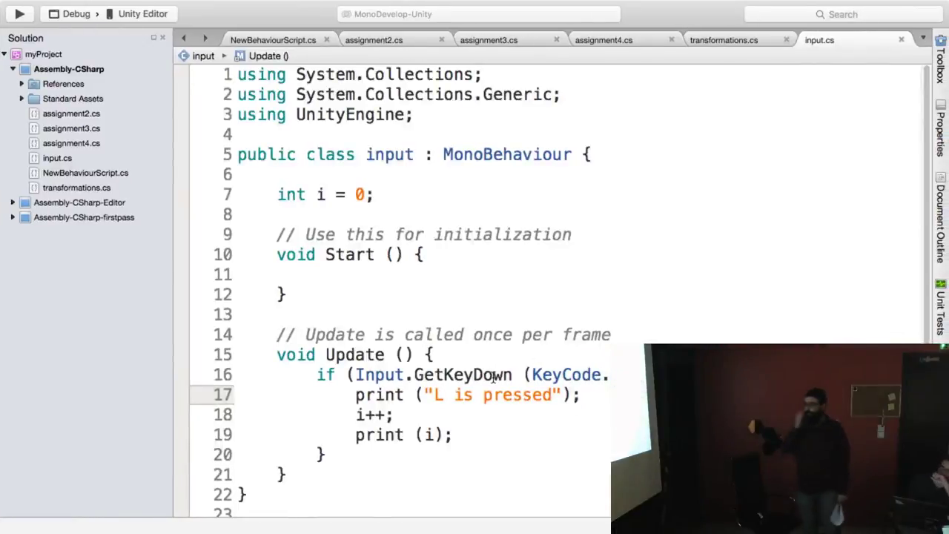
# - Change line 16's Input.GetKeyDown to Input.GetKey, briefly trying GetKeyUp along the way
pyautogui.moveTo(492, 378)
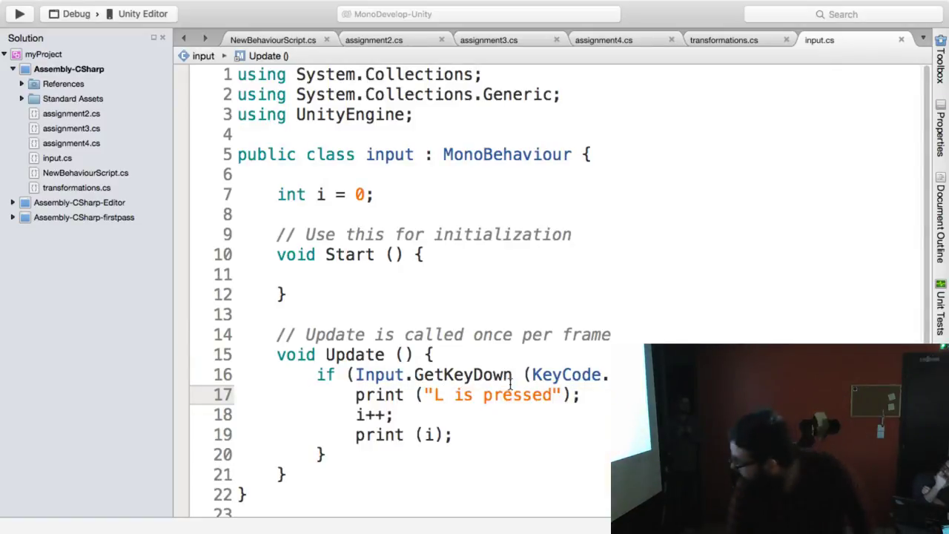
pyautogui.click(511, 376)
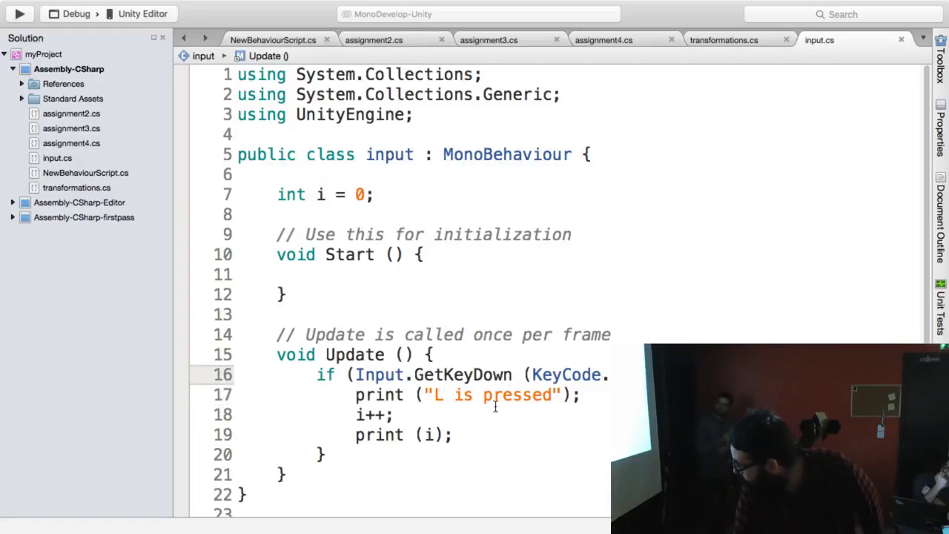
pyautogui.press('BackSpace')
pyautogui.press('BackSpace')
pyautogui.press('BackSpace')
pyautogui.press('BackSpace')
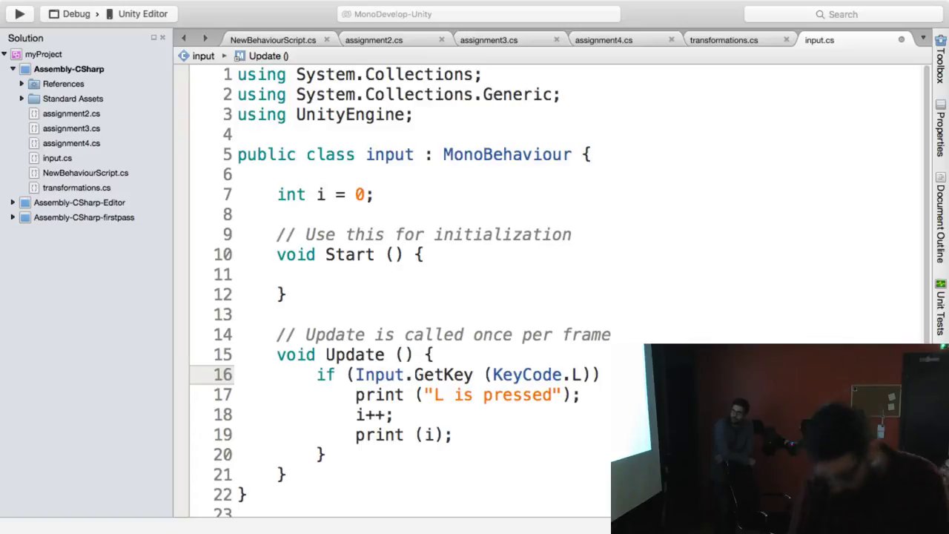
pyautogui.write('UP')
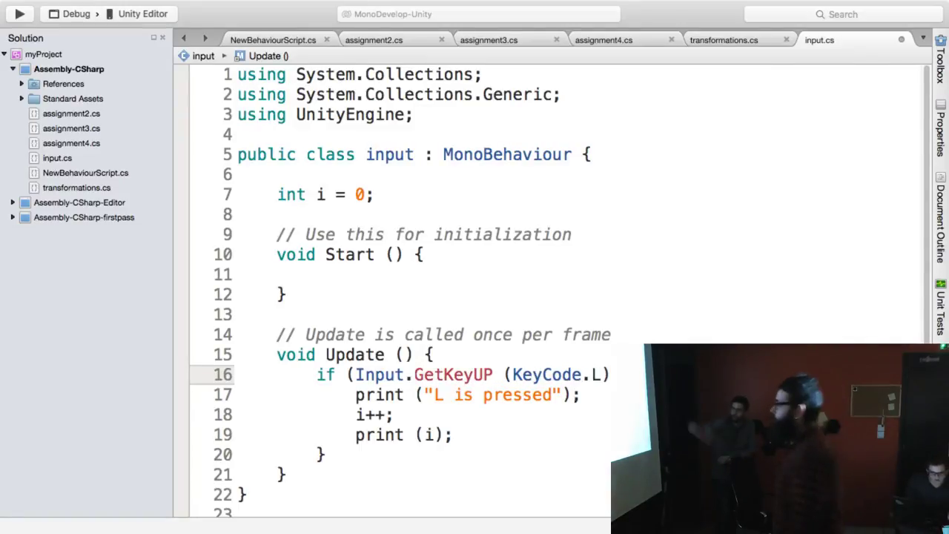
pyautogui.press('BackSpace')
pyautogui.write('p')
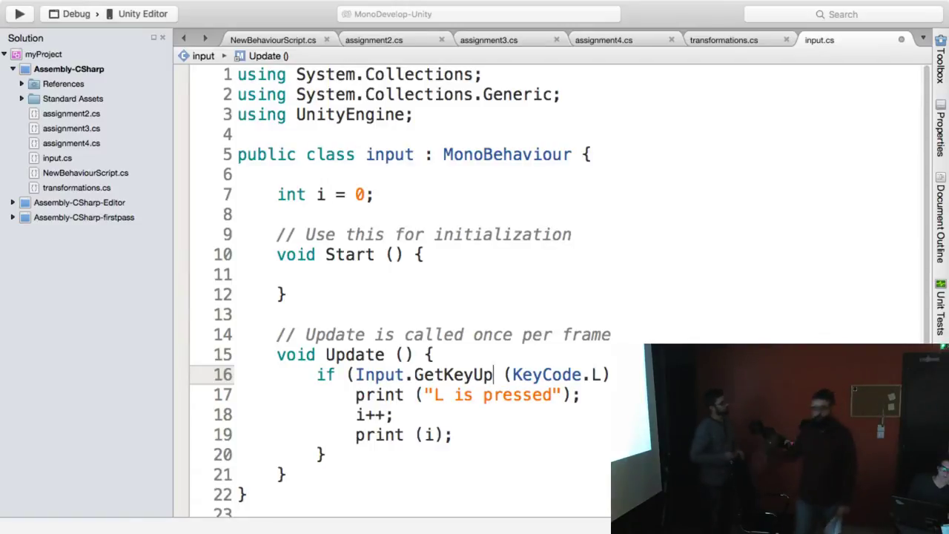
pyautogui.press('BackSpace')
pyautogui.press('BackSpace')
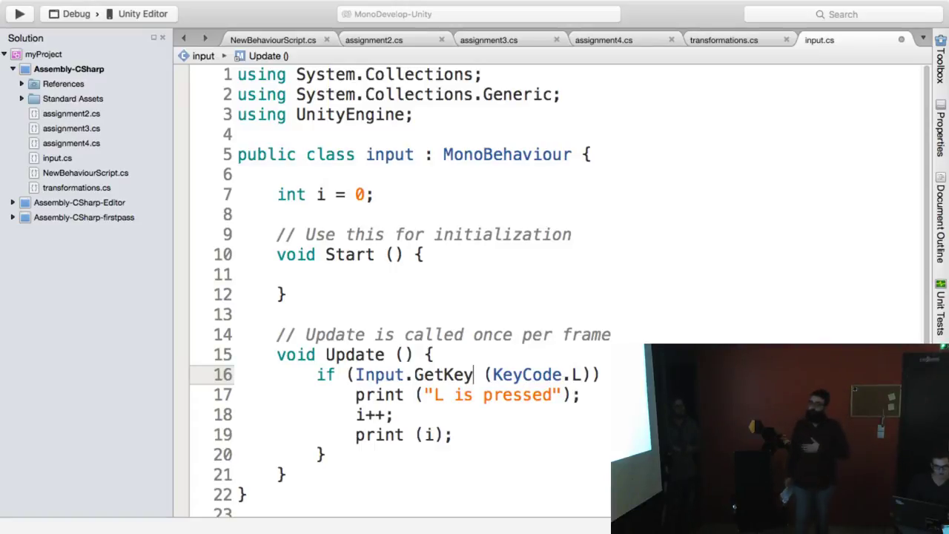
# - Return to the Unity Editor so it picks up the Input.GetKey(KeyCode.L) change
pyautogui.press('super+Tab')
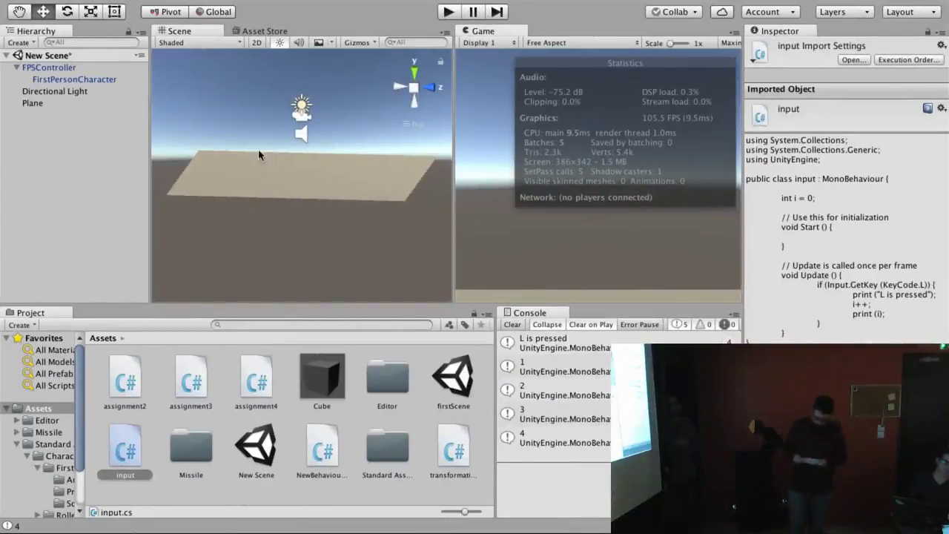
# - Deselect everything and bring up the Hierarchy's 3D Object submenu
pyautogui.click(84, 142)
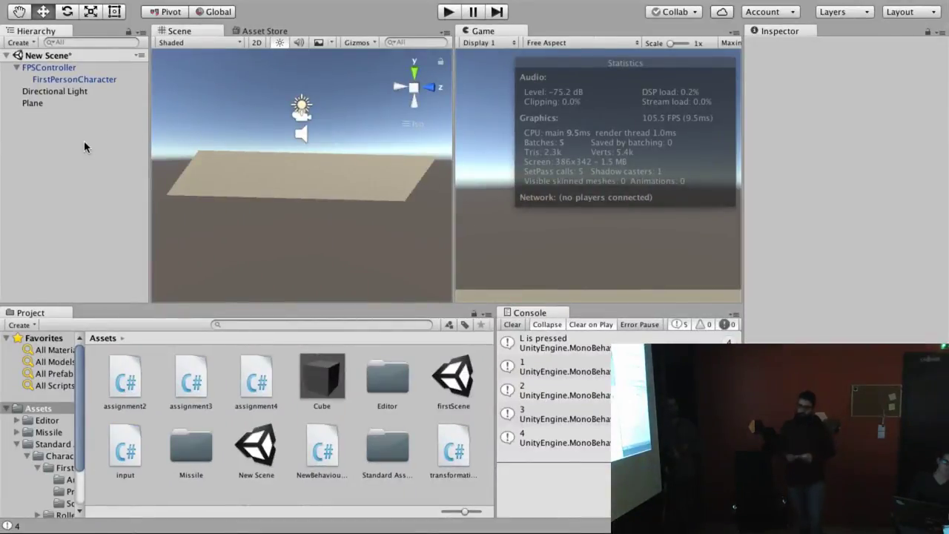
pyautogui.rightClick(84, 145)
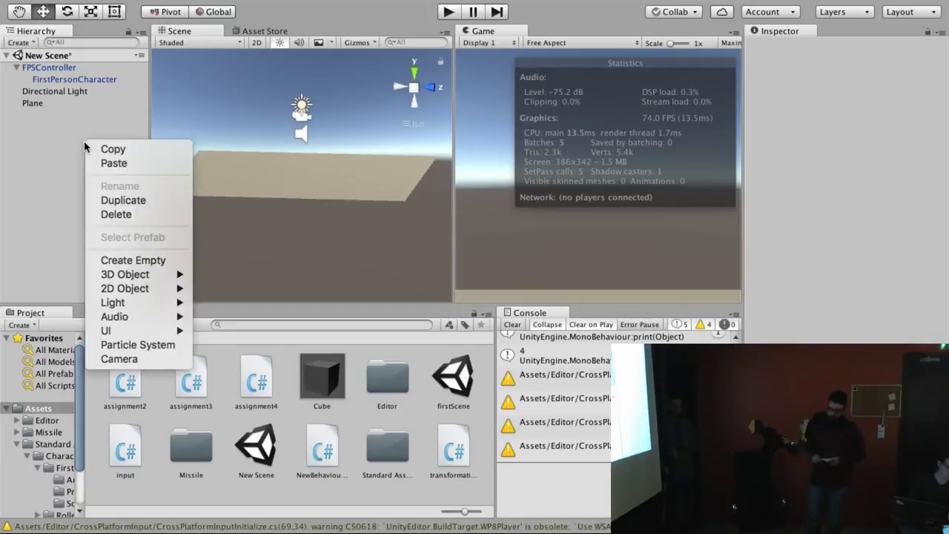
pyautogui.moveTo(185, 275)
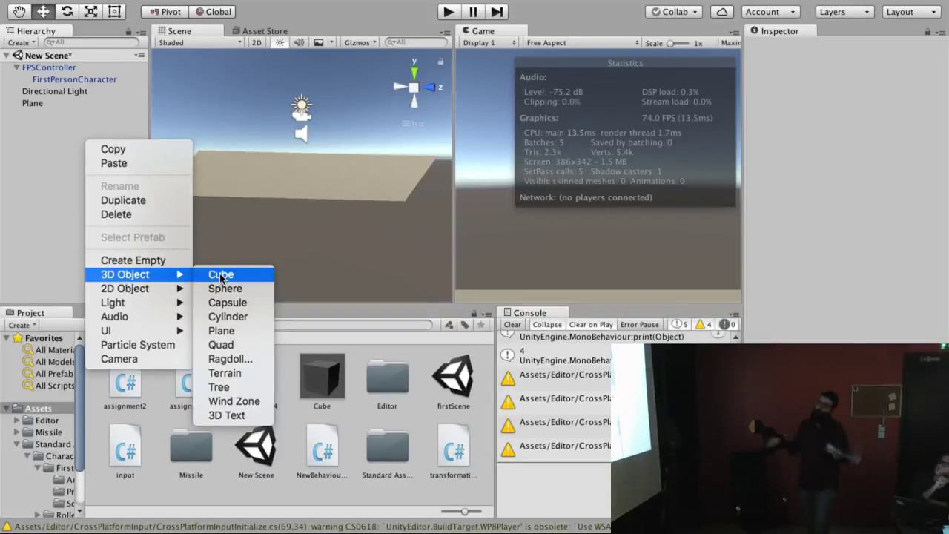
# - Add a Cube and move it up above the plane and forward to Z 2.99
pyautogui.click(220, 278)
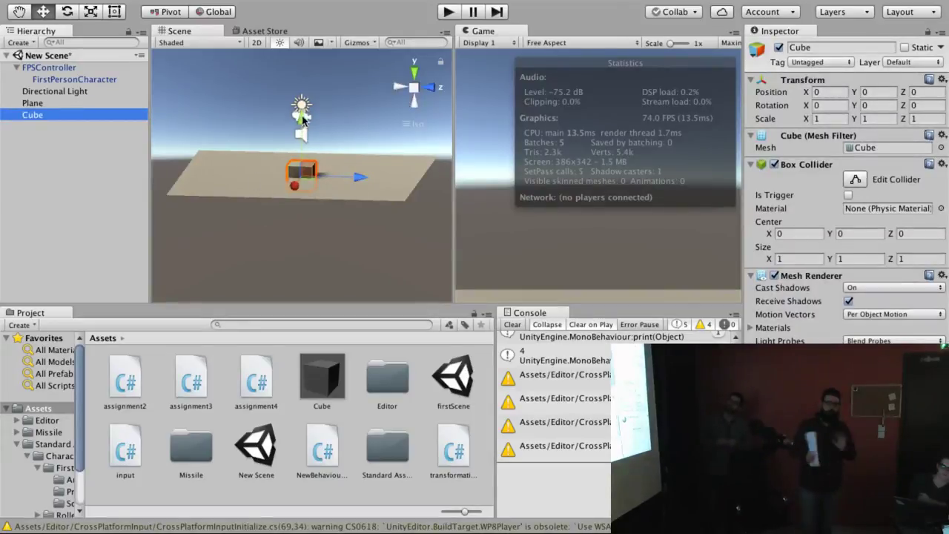
pyautogui.moveTo(301, 126); pyautogui.dragTo(301, 104)
pyautogui.moveTo(354, 149); pyautogui.dragTo(433, 150)
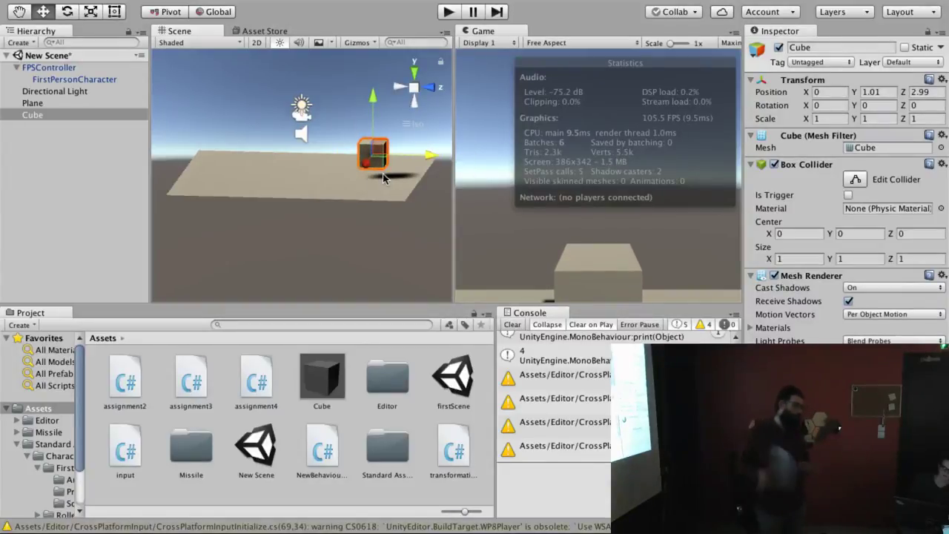
pyautogui.press('e')
pyautogui.press('w')
# - Scale the cube up to about 2.23 and set its Box Collider to Is Trigger
pyautogui.press('r')
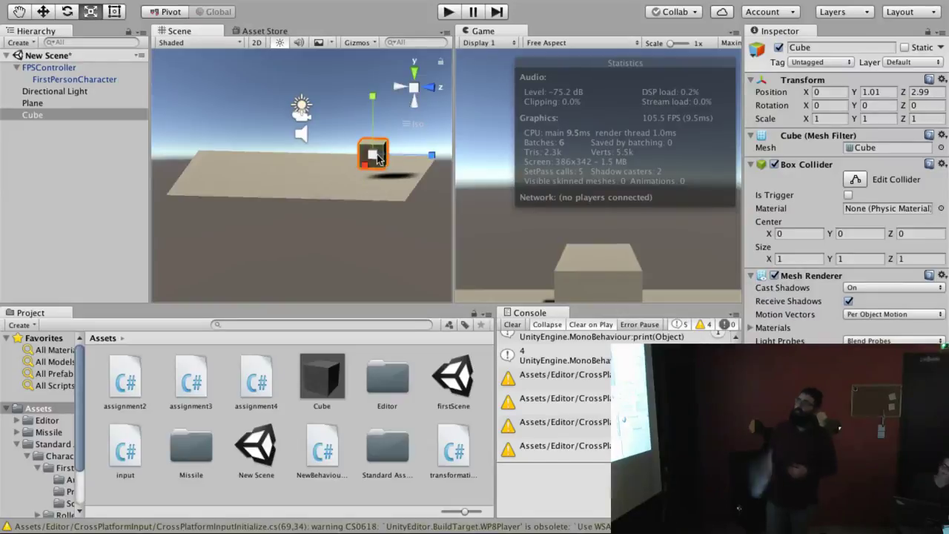
pyautogui.moveTo(373, 155); pyautogui.dragTo(473, 186)
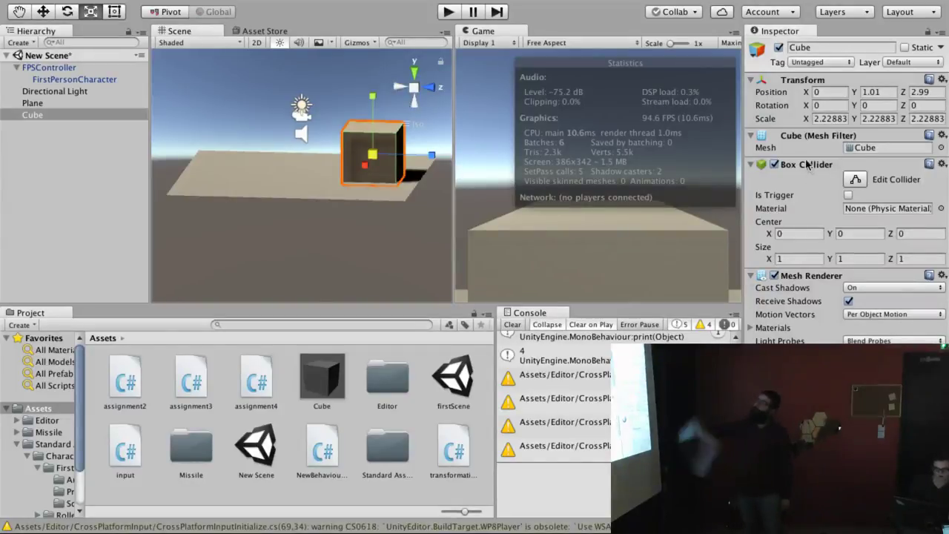
pyautogui.click(847, 195)
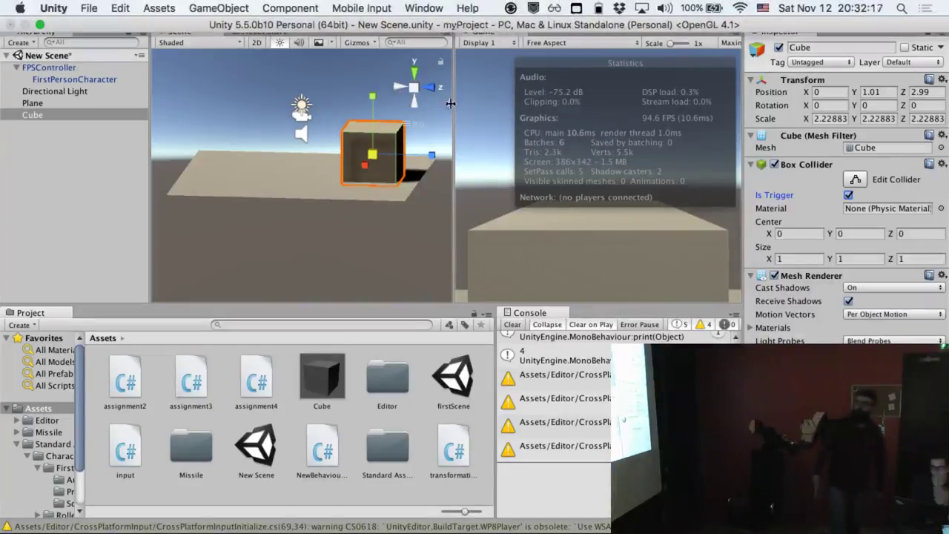
# - Play-test the scene, walking the player back and left from the cube
pyautogui.click(448, 14)
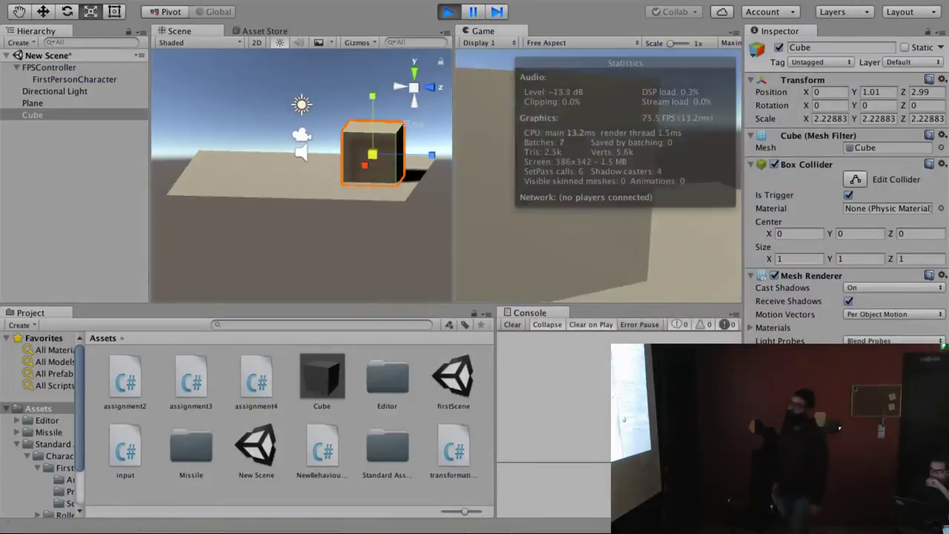
pyautogui.press('s')
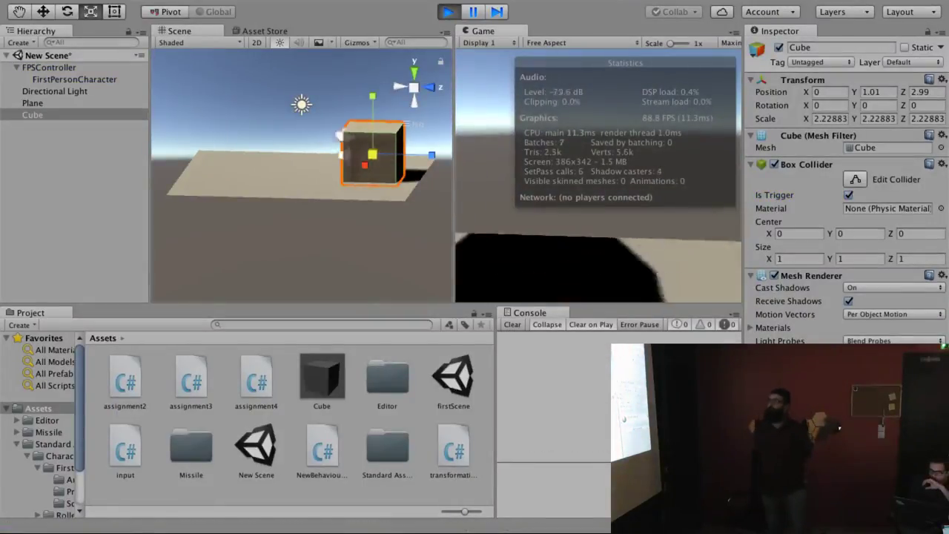
pyautogui.press('s')
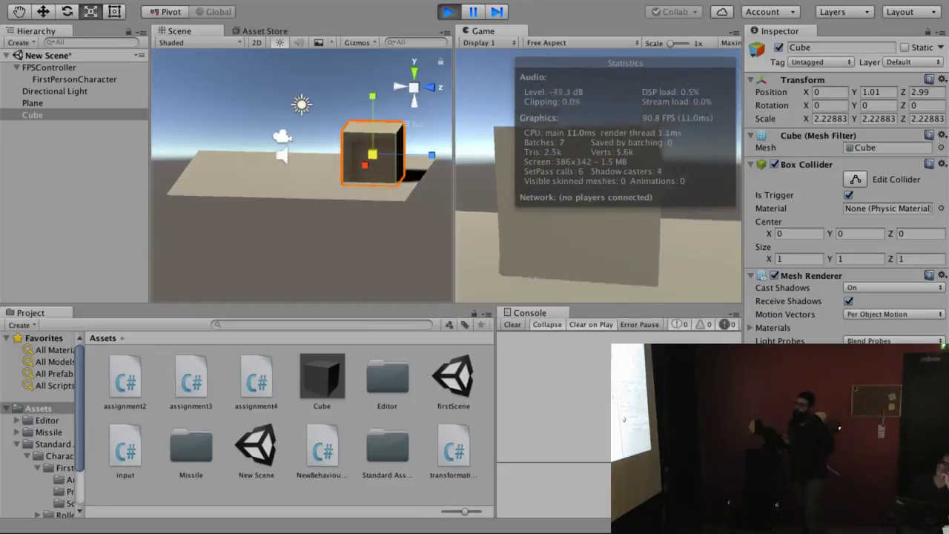
pyautogui.hotkey('ctrl', 'p')
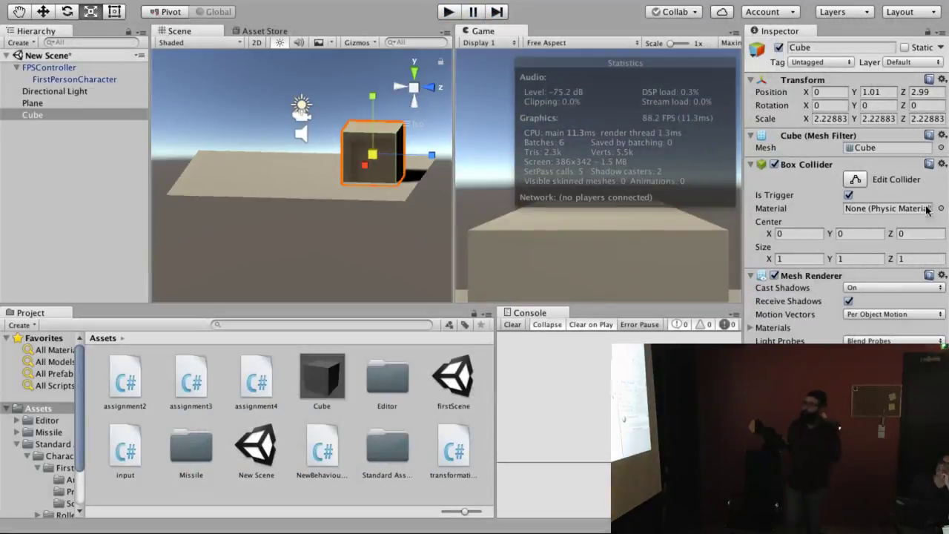
# - Play again, walking the player forward into the cube and then away
pyautogui.click(449, 12)
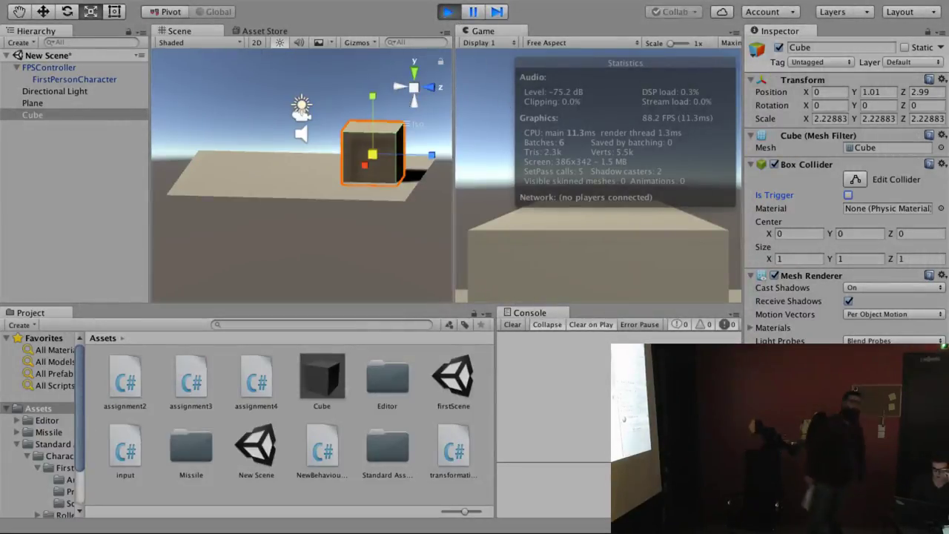
pyautogui.press('w')
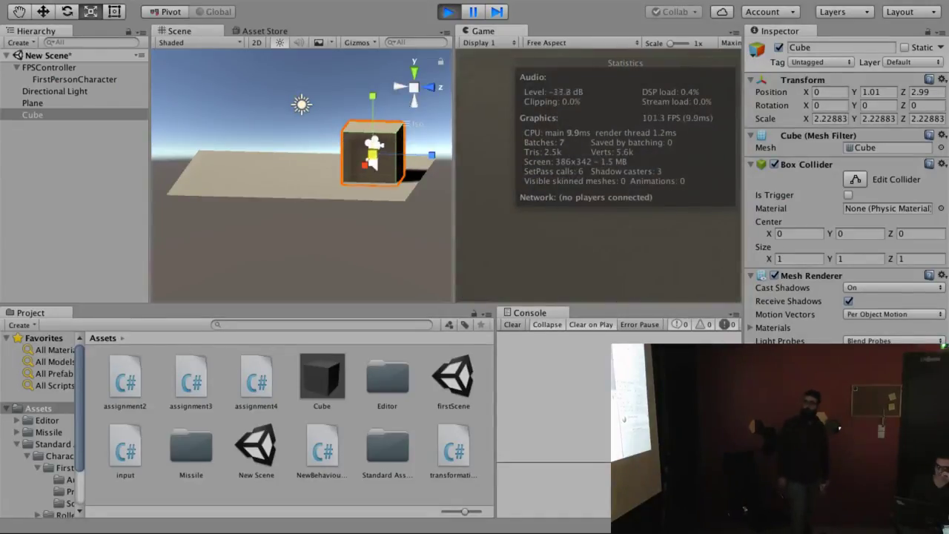
pyautogui.press('s')
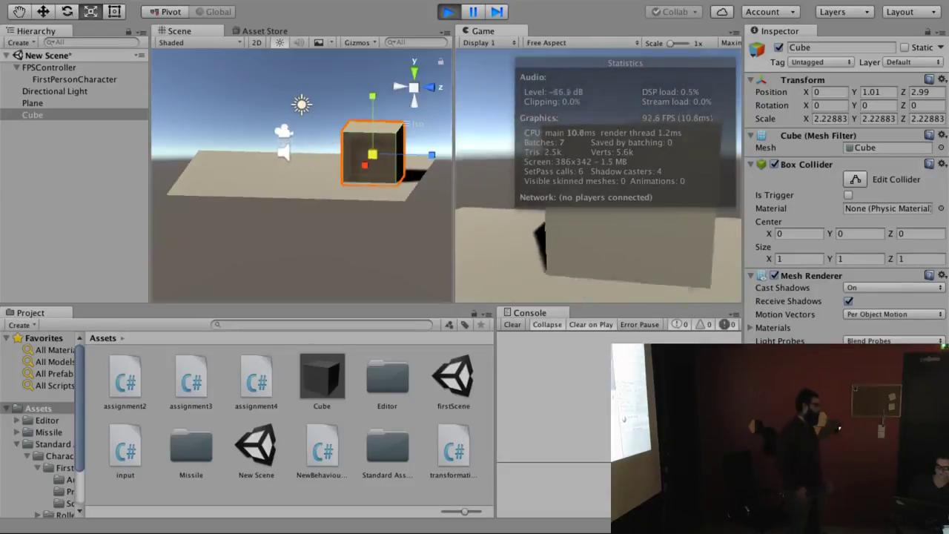
pyautogui.hotkey('ctrl', 'p')
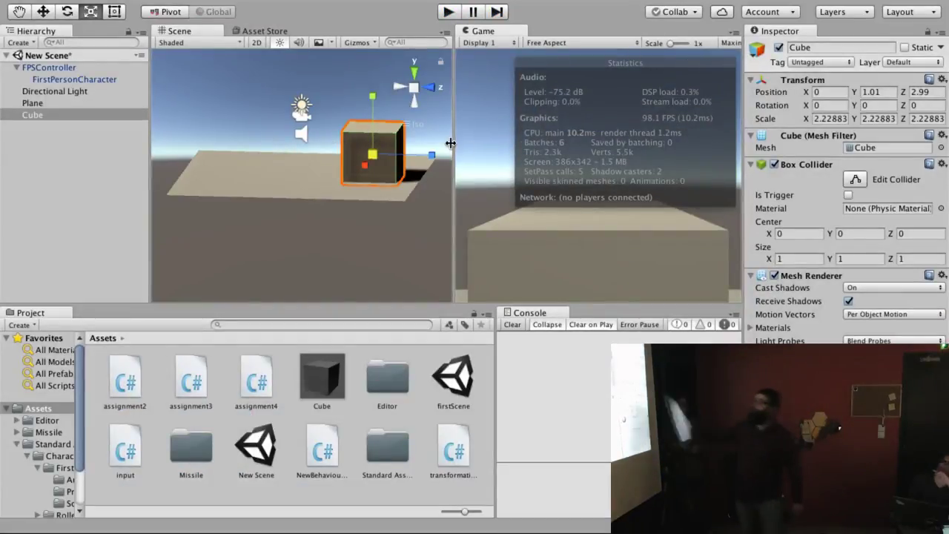
# - Widen the game view, hide its stats overlay, and re-tick the cube's Is Trigger
pyautogui.moveTo(453, 141); pyautogui.dragTo(339, 142)
pyautogui.click(727, 43)
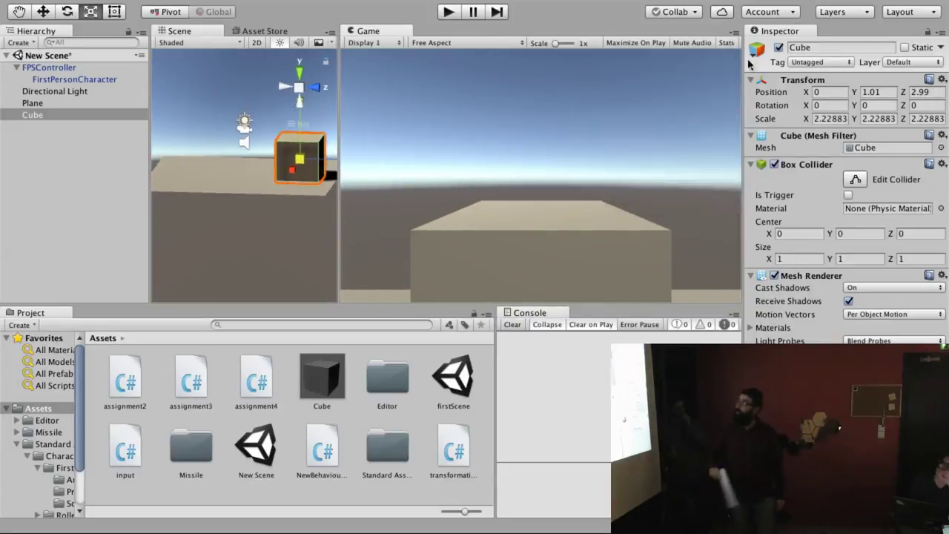
pyautogui.click(848, 195)
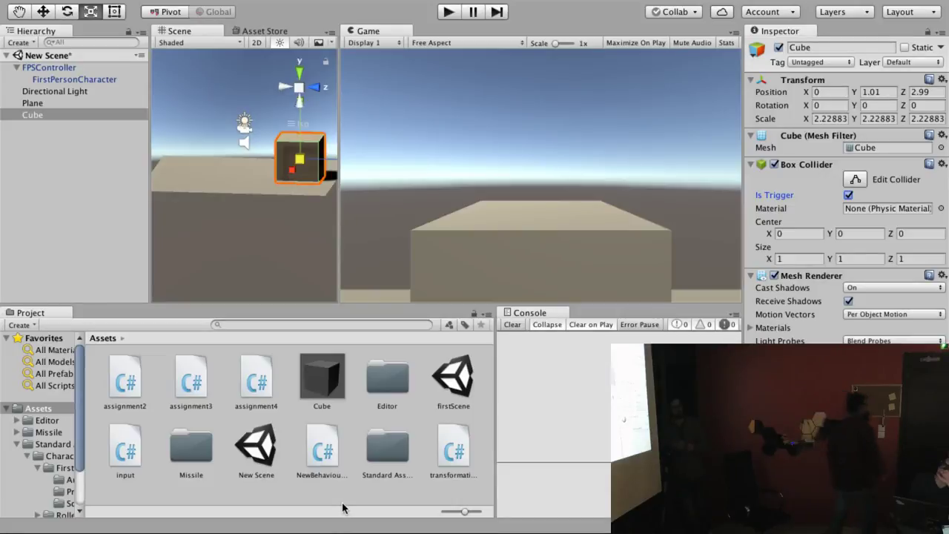
pyautogui.click(314, 506)
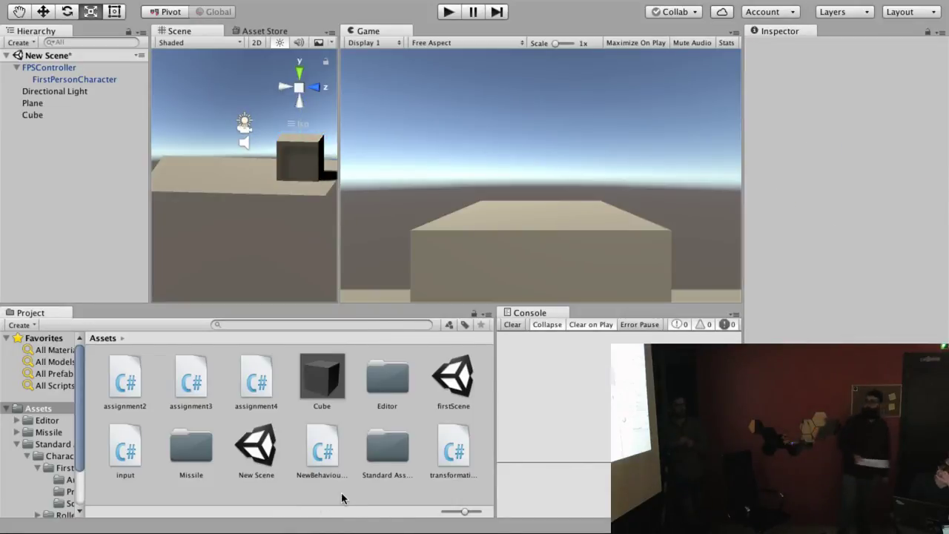
# - Create a new C# script in Assets named boxTrigger
pyautogui.rightClick(341, 492)
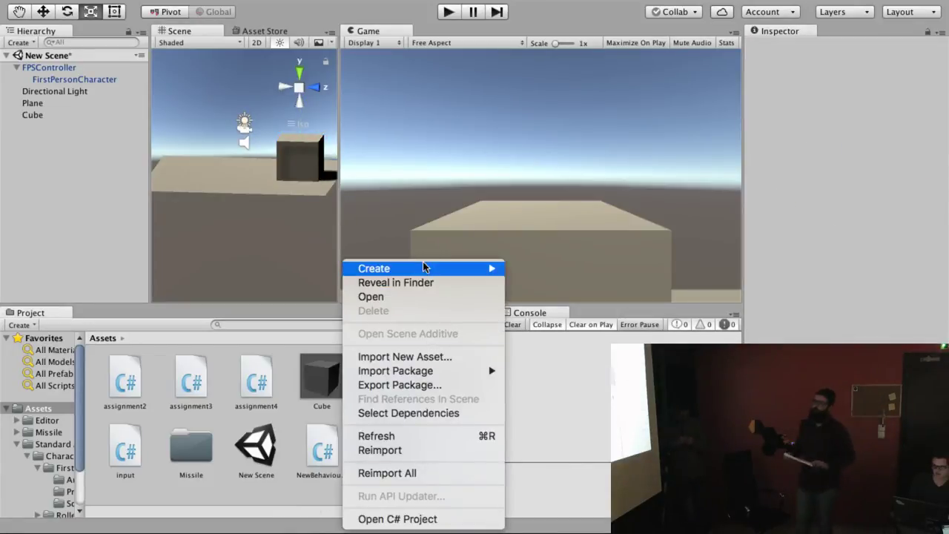
pyautogui.moveTo(424, 267)
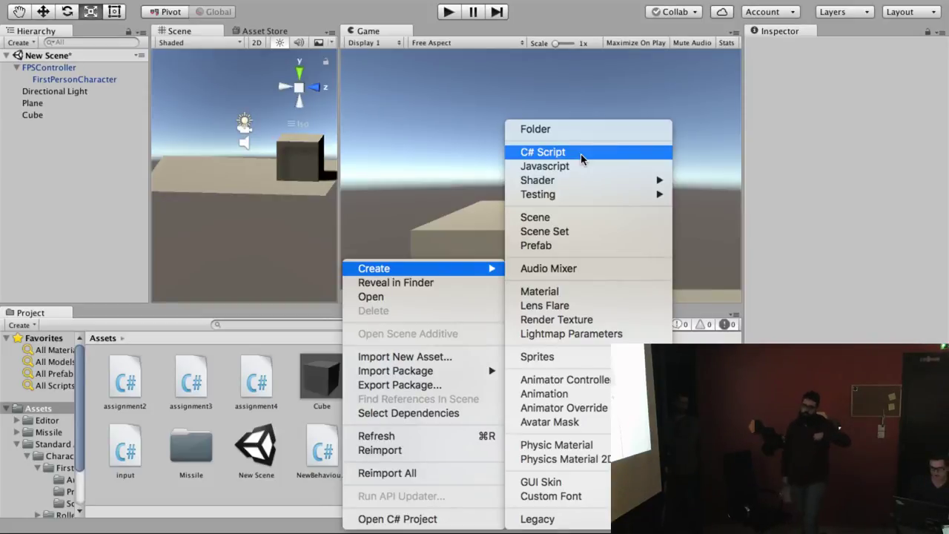
pyautogui.click(581, 154)
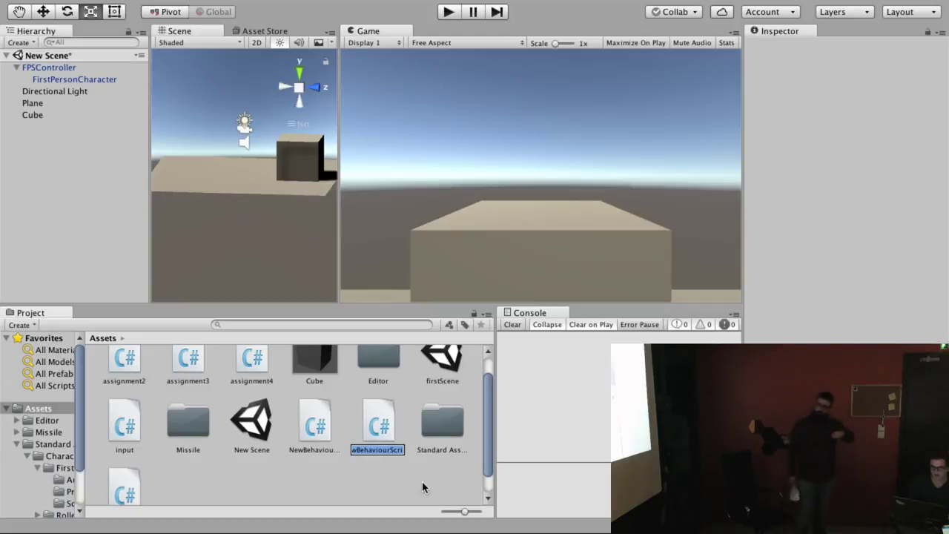
pyautogui.write('box')
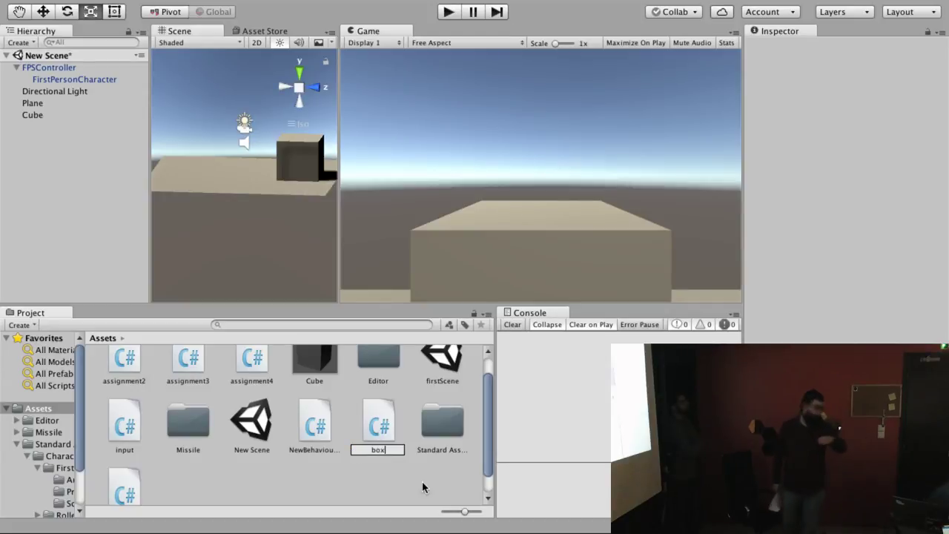
pyautogui.write('Trigger')
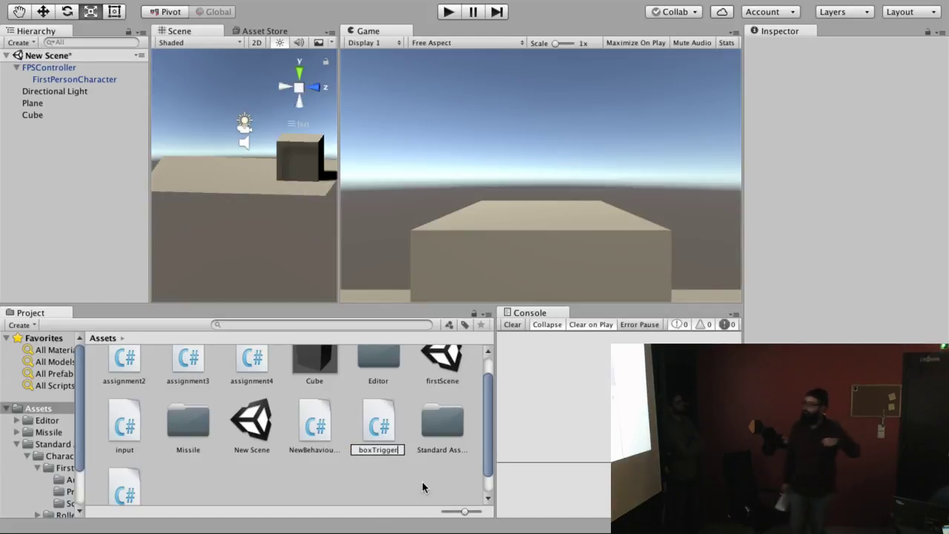
pyautogui.press('Return')
pyautogui.scroll(-2, 352, 422)
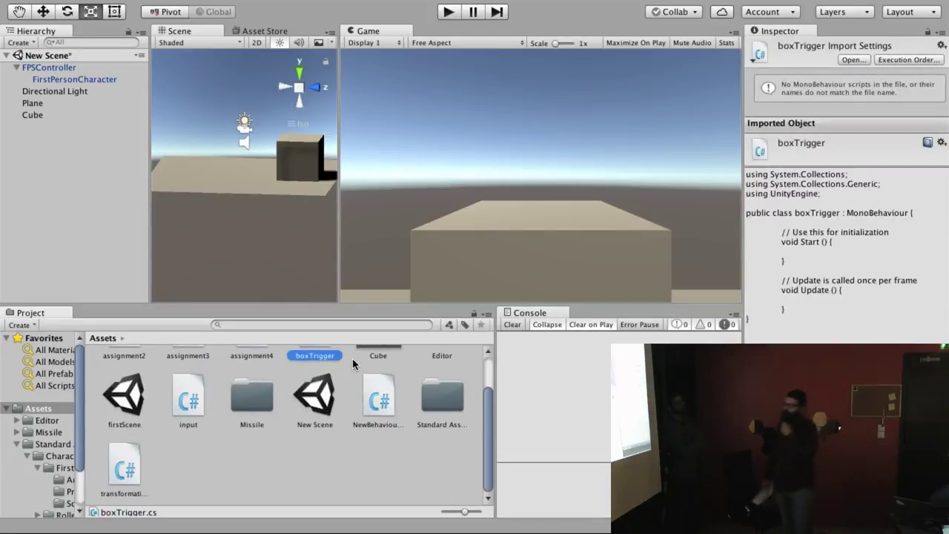
pyautogui.scroll(2, 340, 450)
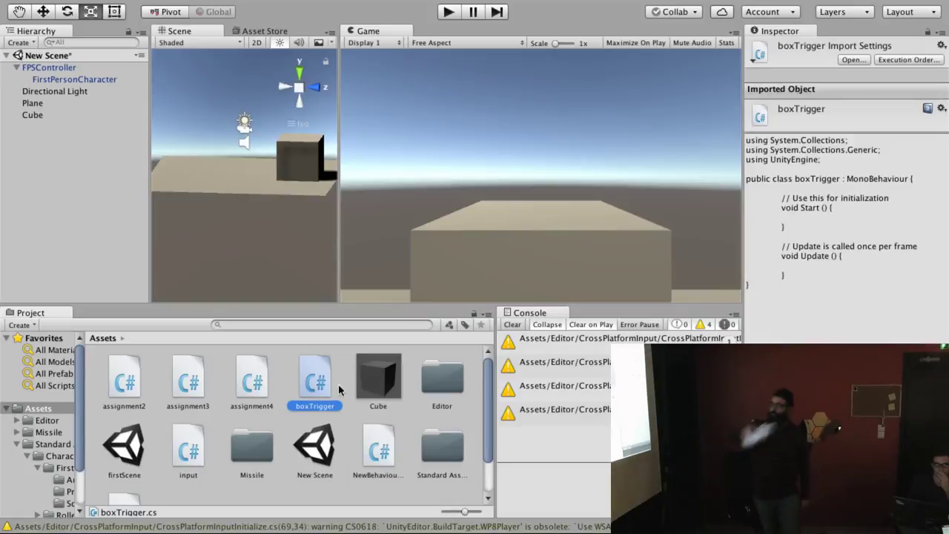
# - Drag boxTrigger onto Cube in the Hierarchy and select Cube to verify the component
pyautogui.moveTo(314, 381); pyautogui.dragTo(48, 122)
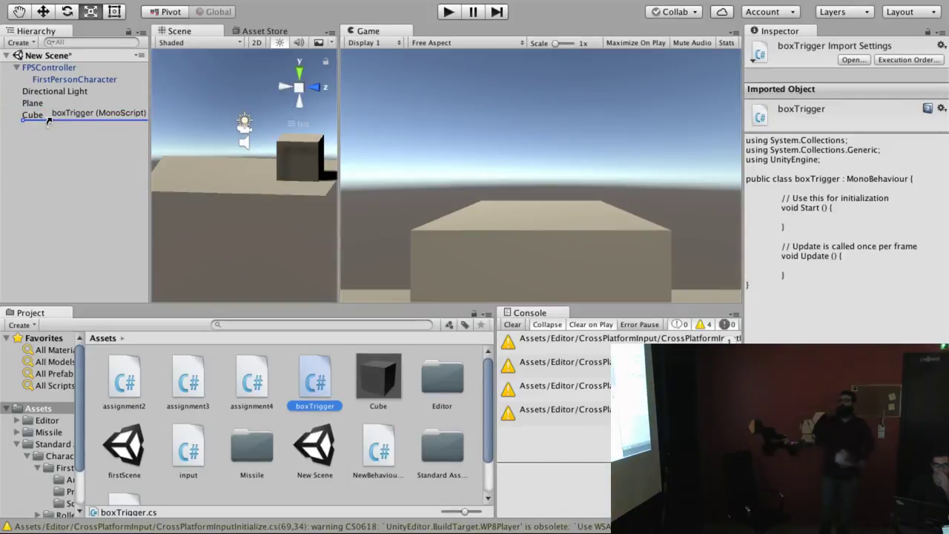
pyautogui.moveTo(48, 121); pyautogui.dragTo(48, 122)
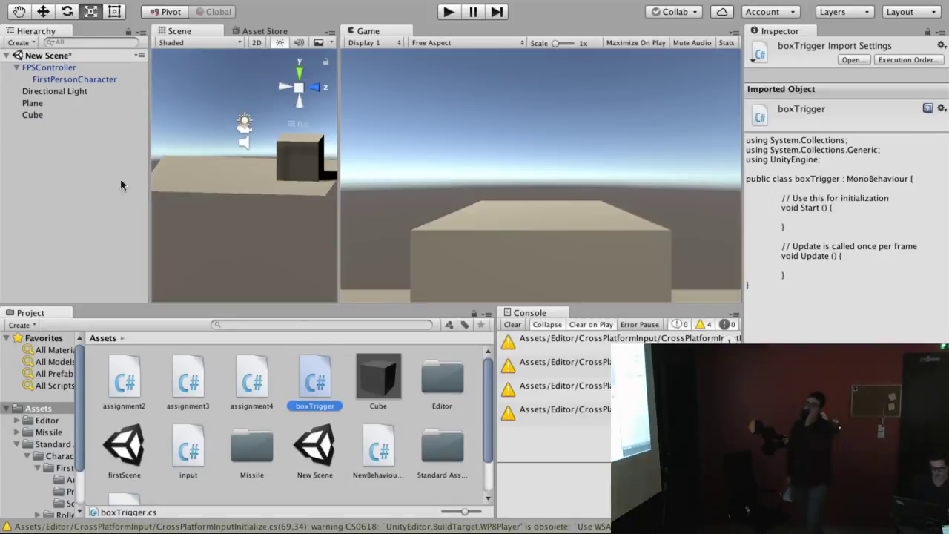
pyautogui.moveTo(312, 382); pyautogui.dragTo(39, 115)
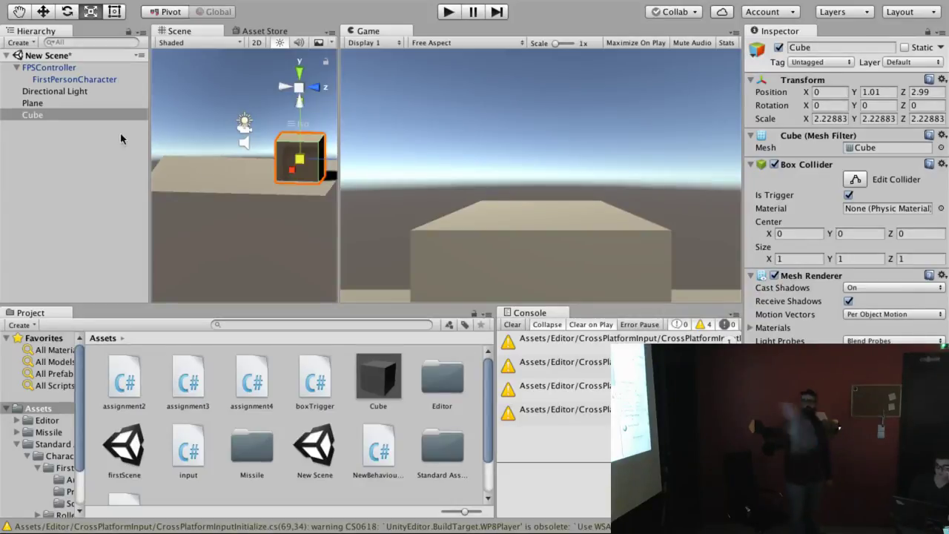
pyautogui.click(64, 113)
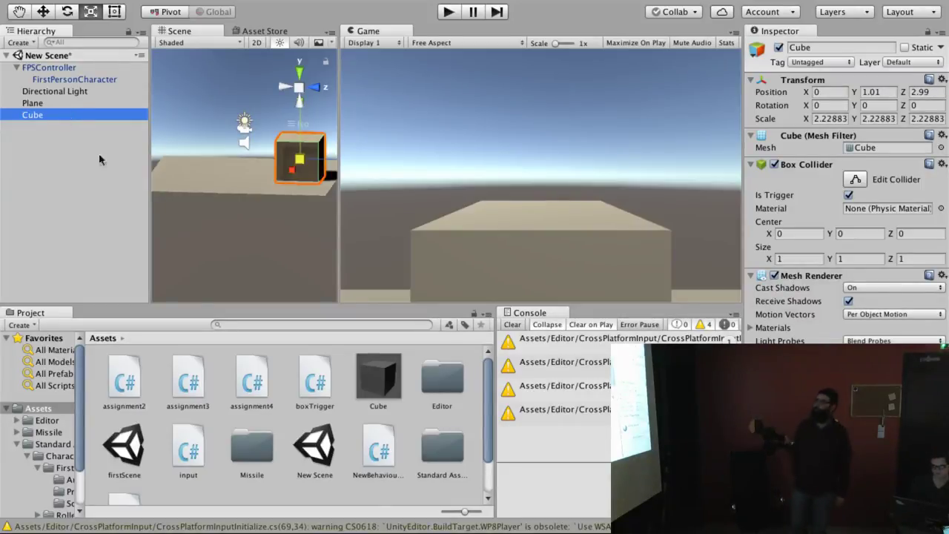
# - Open boxTrigger.cs and write an empty void OnTriggerEnter(Collider col) method after Update
pyautogui.doubleClick(317, 386)
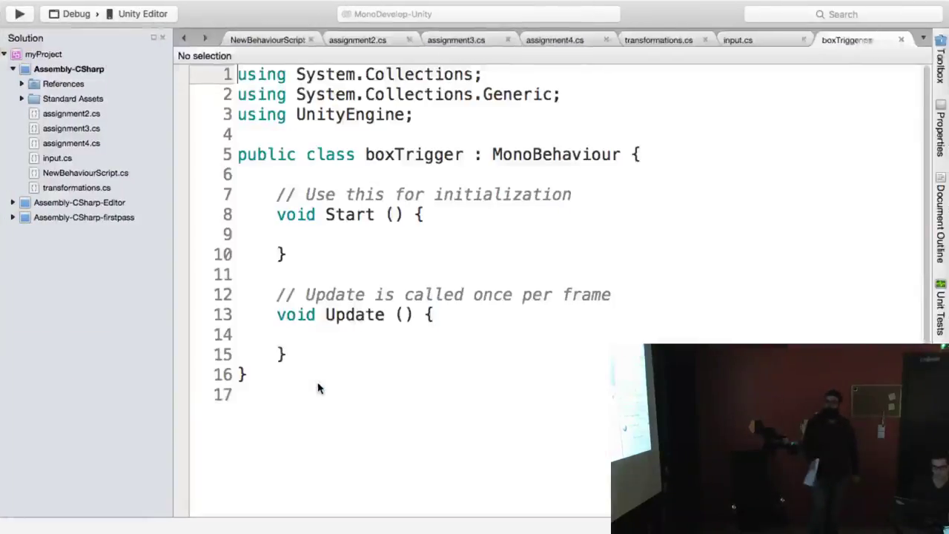
pyautogui.click(398, 353)
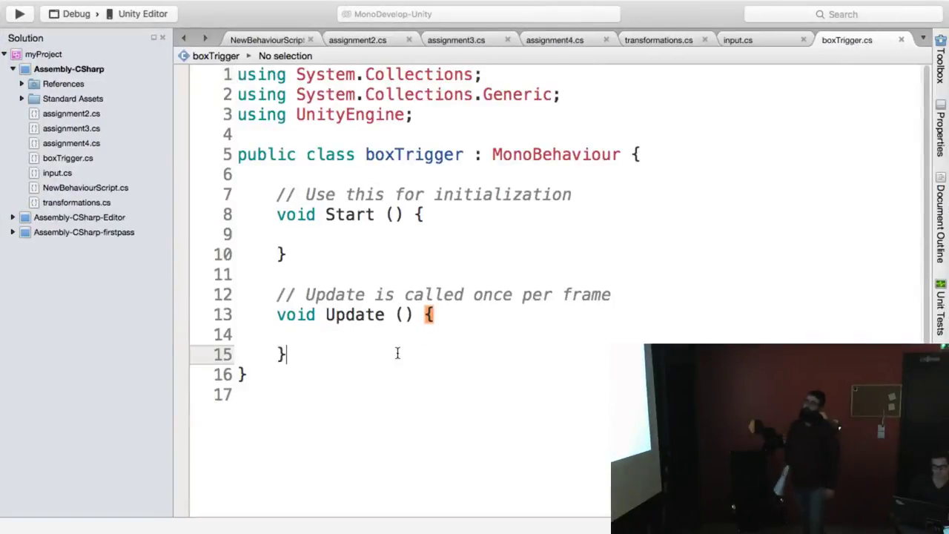
pyautogui.press('Return')
pyautogui.press('Return')
pyautogui.write('voi')
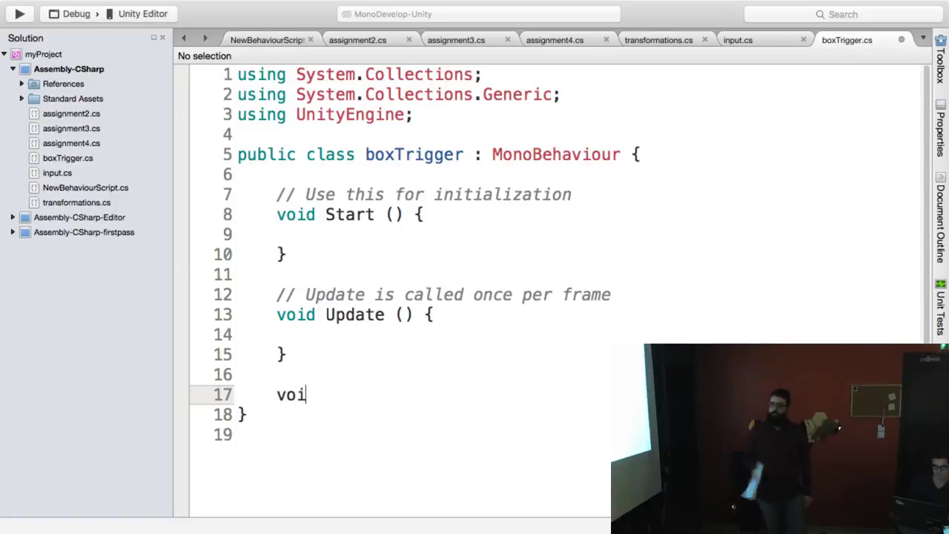
pyautogui.write('d On')
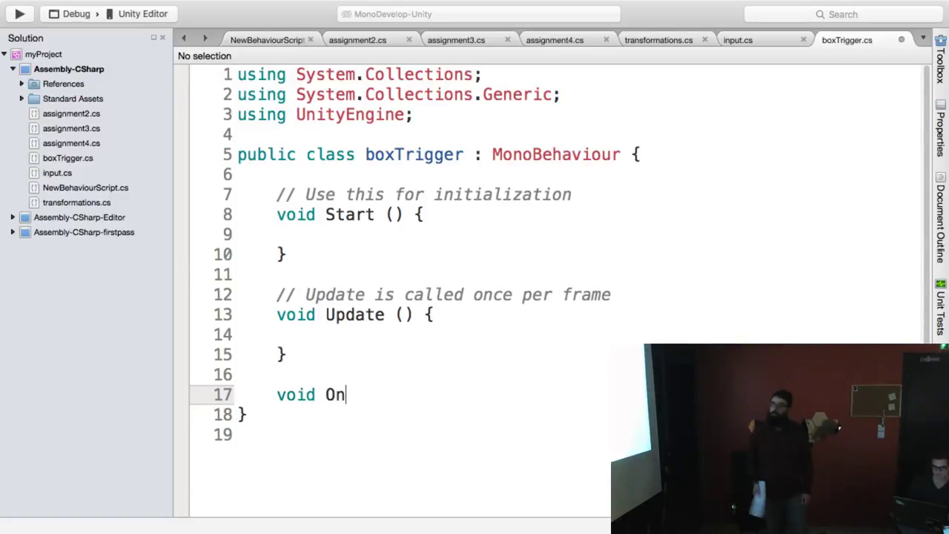
pyautogui.write('Trigge')
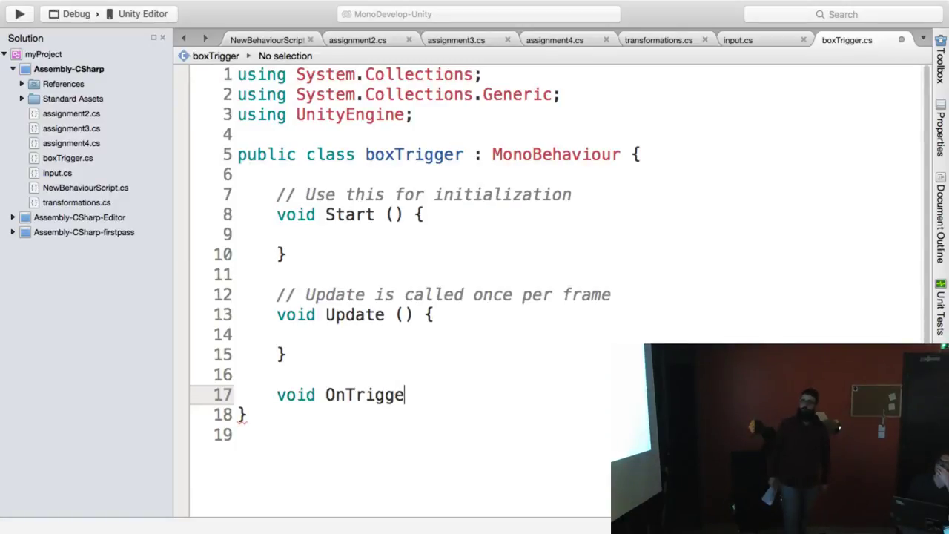
pyautogui.write('rEnter')
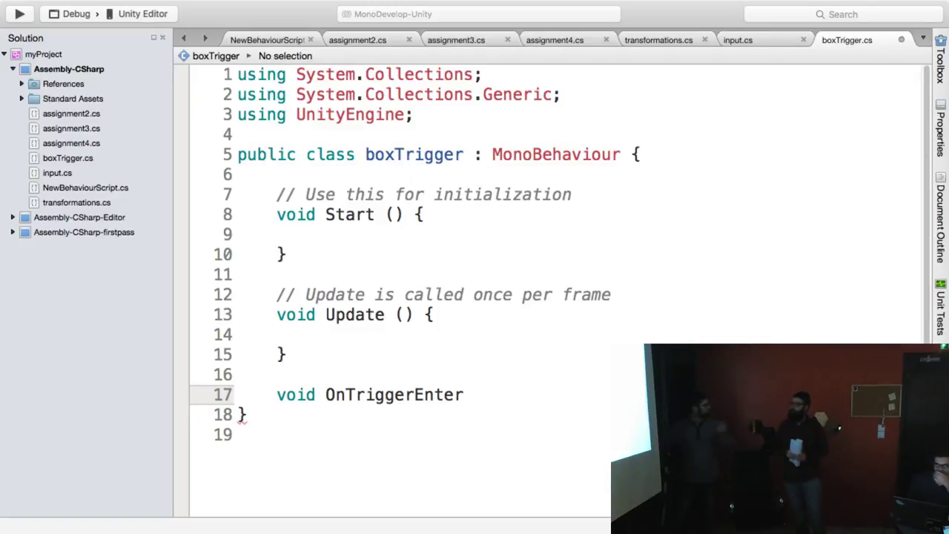
pyautogui.write('(')
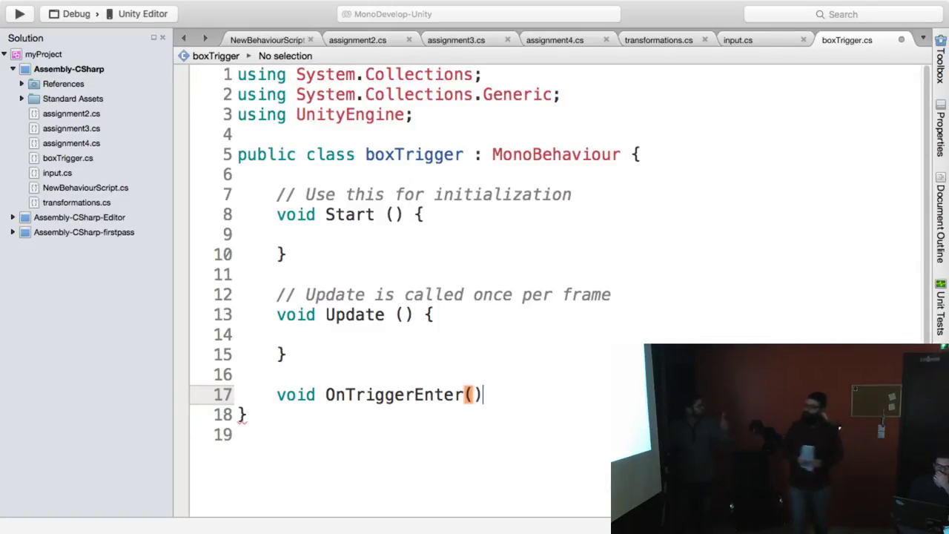
pyautogui.write('Collisdio')
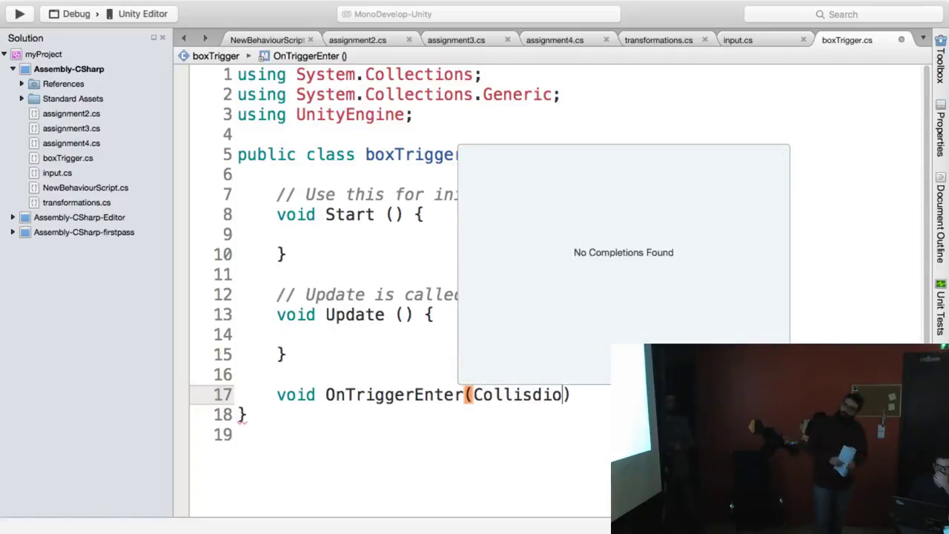
pyautogui.press('BackSpace')
pyautogui.press('BackSpace')
pyautogui.press('BackSpace')
pyautogui.write('ion ')
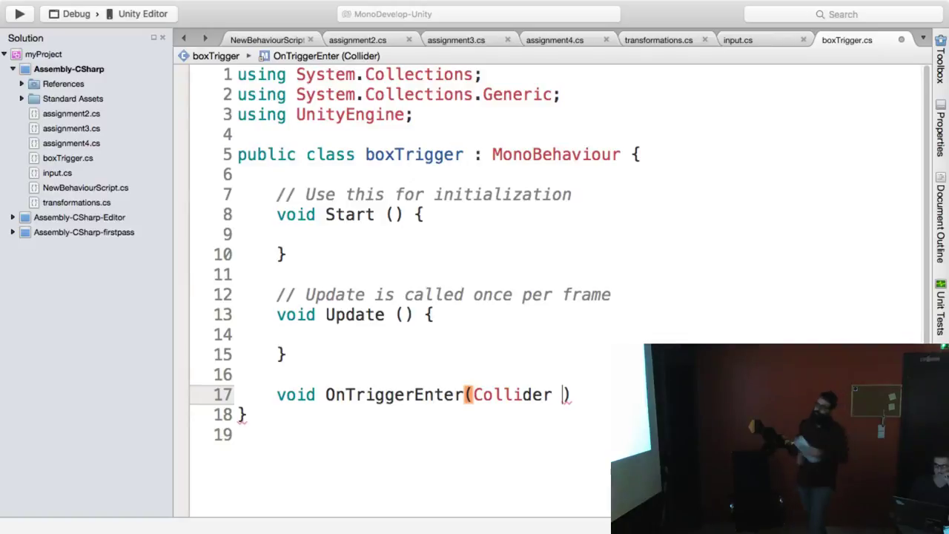
pyautogui.write(' l')
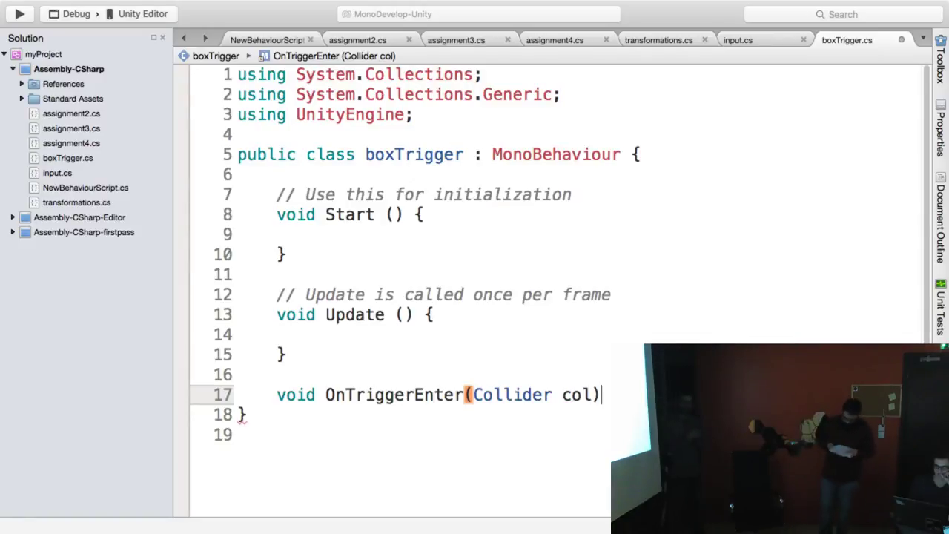
pyautogui.write('{')
pyautogui.press('Return')
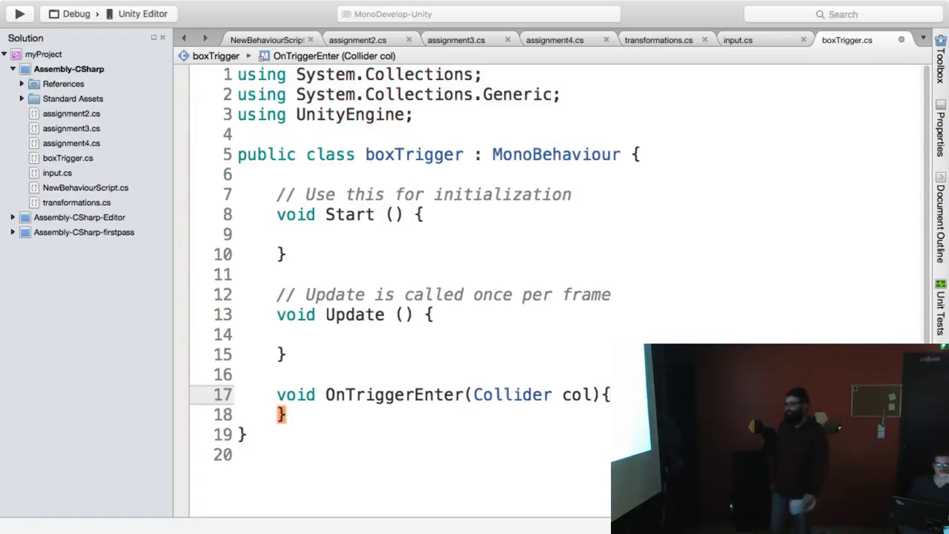
pyautogui.press('Return')
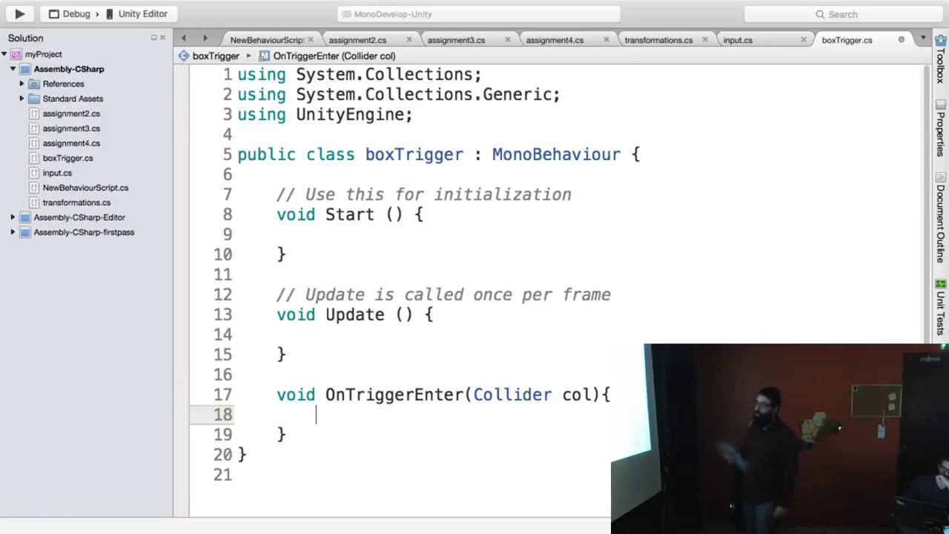
# - Set the FPSController's Tag to Player in the Inspector, then return to MonoDevelop
pyautogui.press('super+Tab')
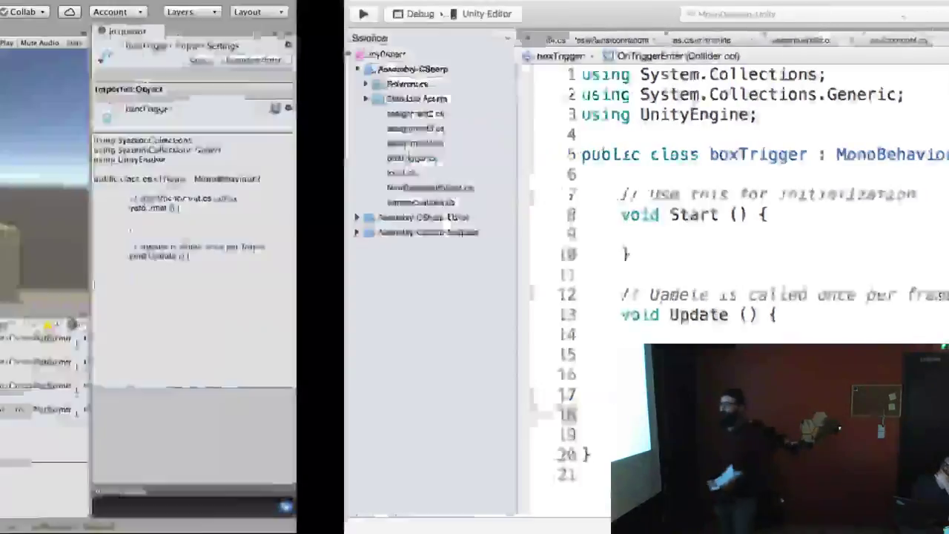
pyautogui.click(49, 68)
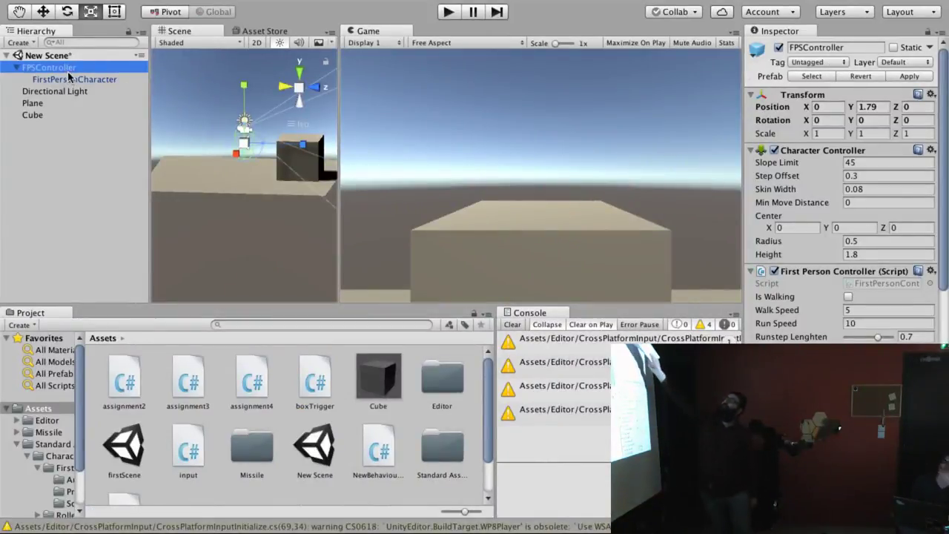
pyautogui.click(66, 76)
pyautogui.click(65, 67)
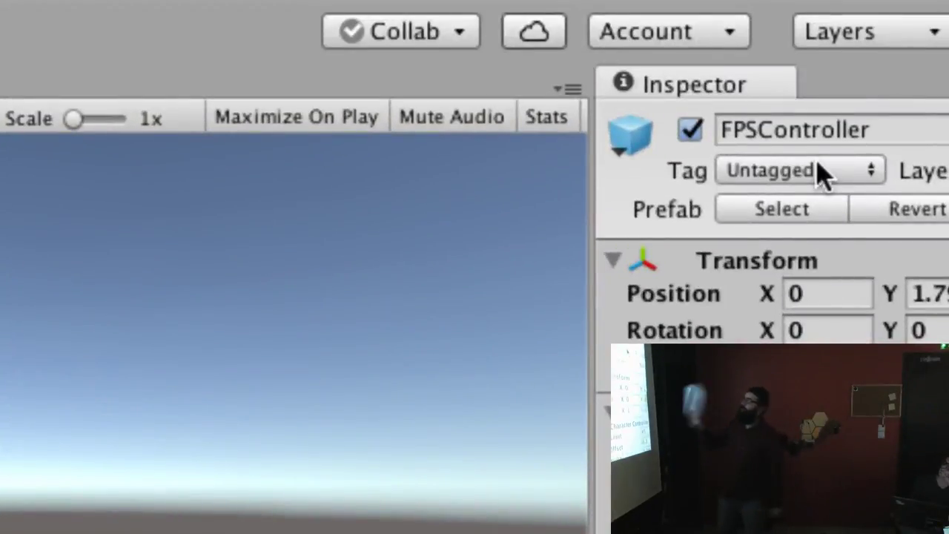
pyautogui.click(822, 175)
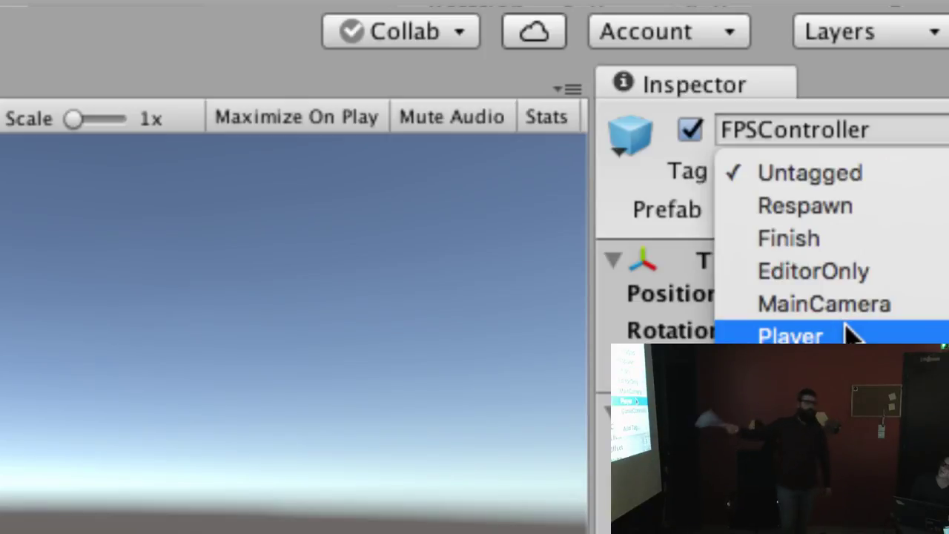
pyautogui.click(850, 335)
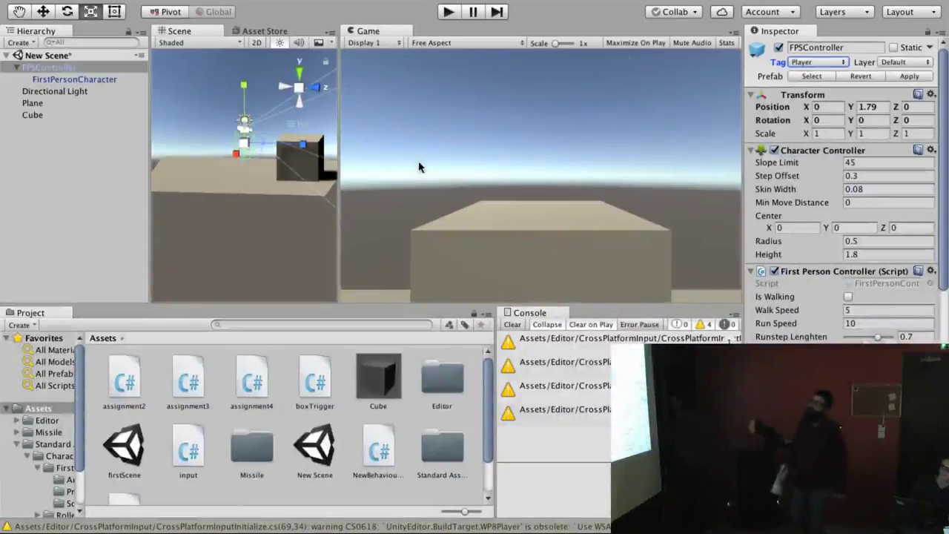
pyautogui.click(60, 78)
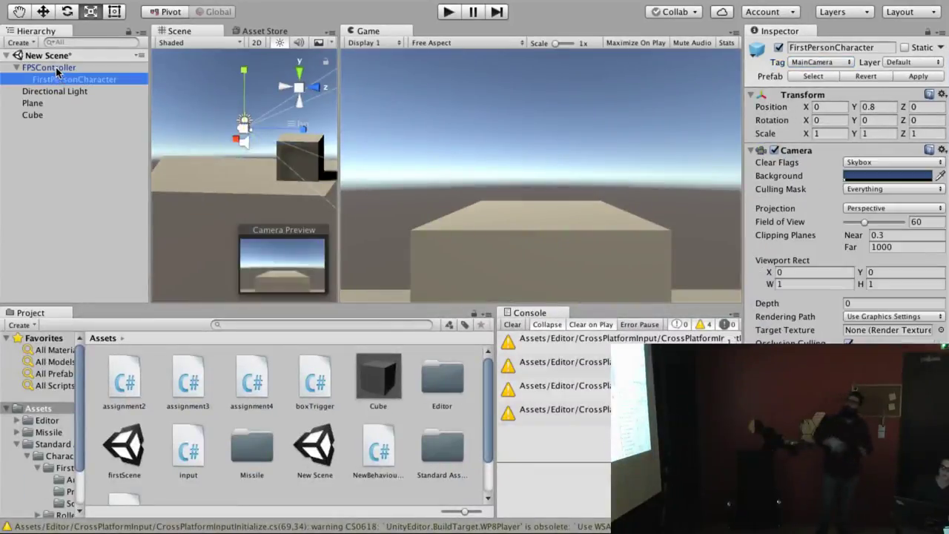
pyautogui.click(57, 70)
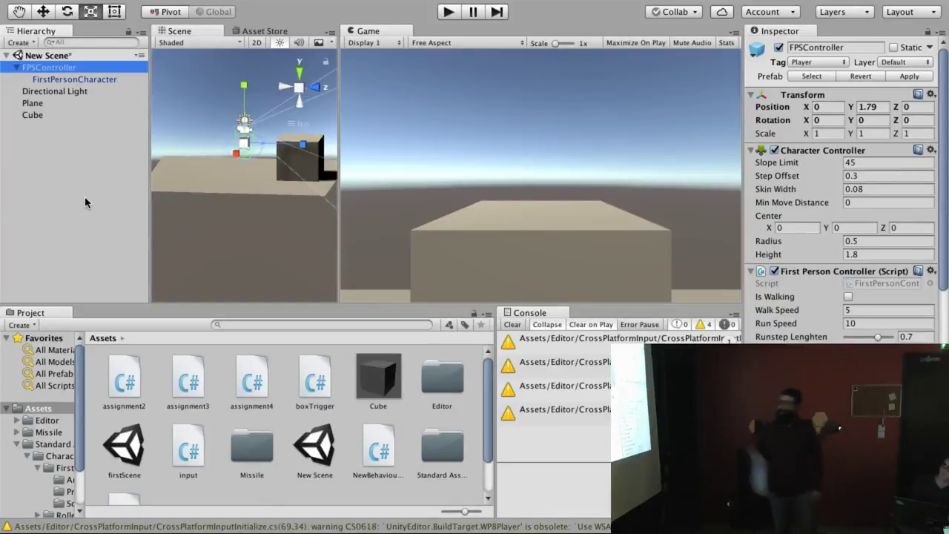
pyautogui.press('super+Tab')
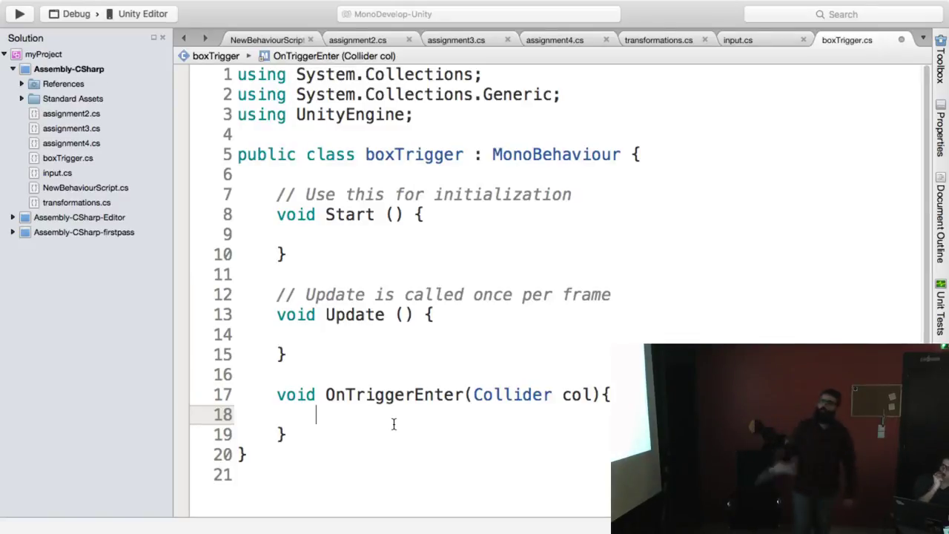
# - In OnTriggerEnter, add an if (col.tag == "Player") block and begin print("Player has entered the box") inside it
pyautogui.write('if ')
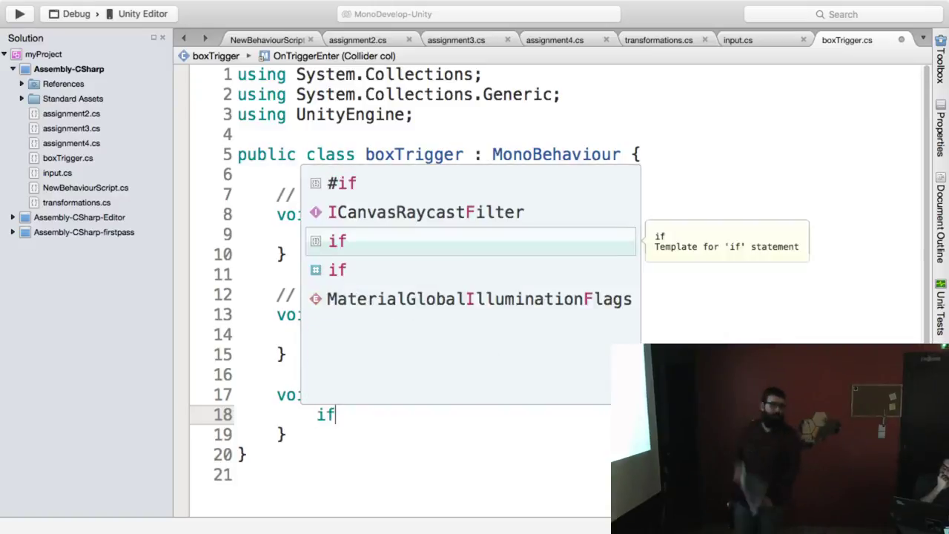
pyautogui.write('(')
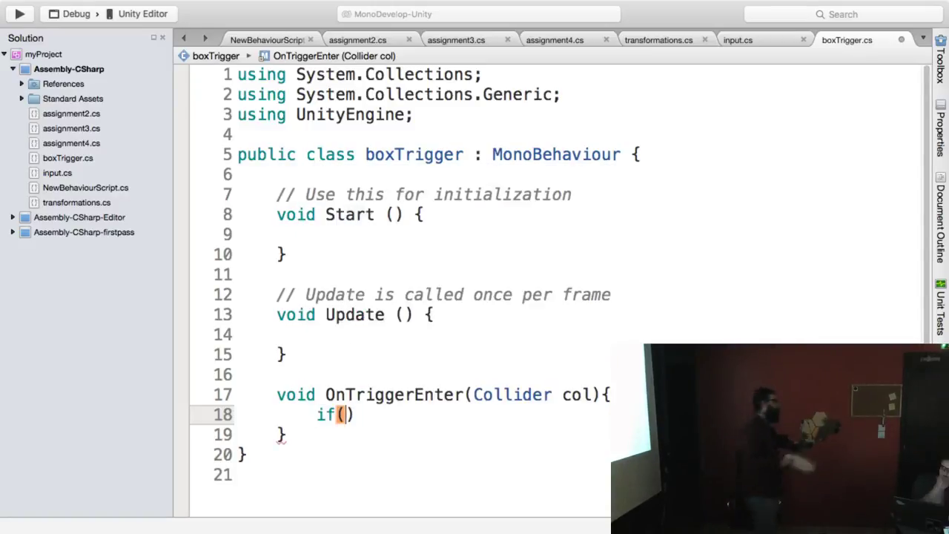
pyautogui.write('col.ta')
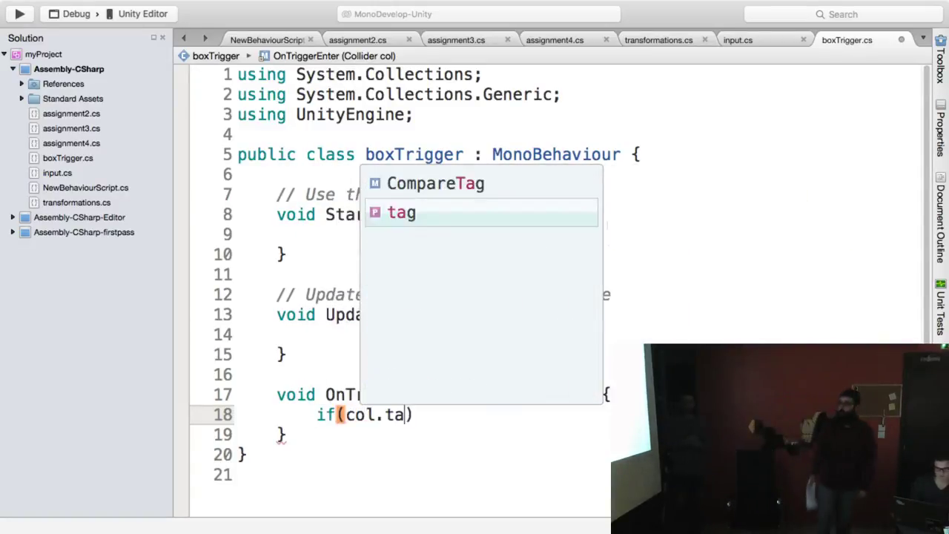
pyautogui.write('g == ')
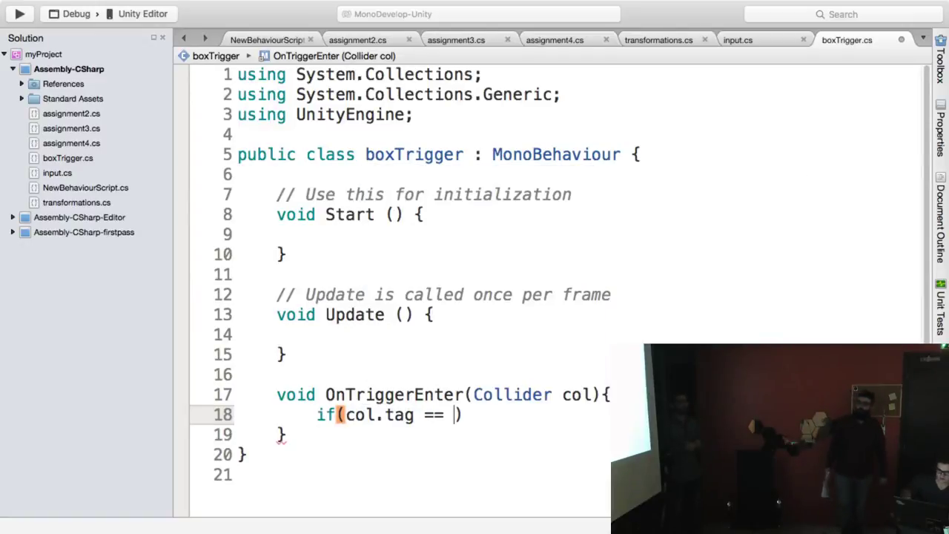
pyautogui.write('"P')
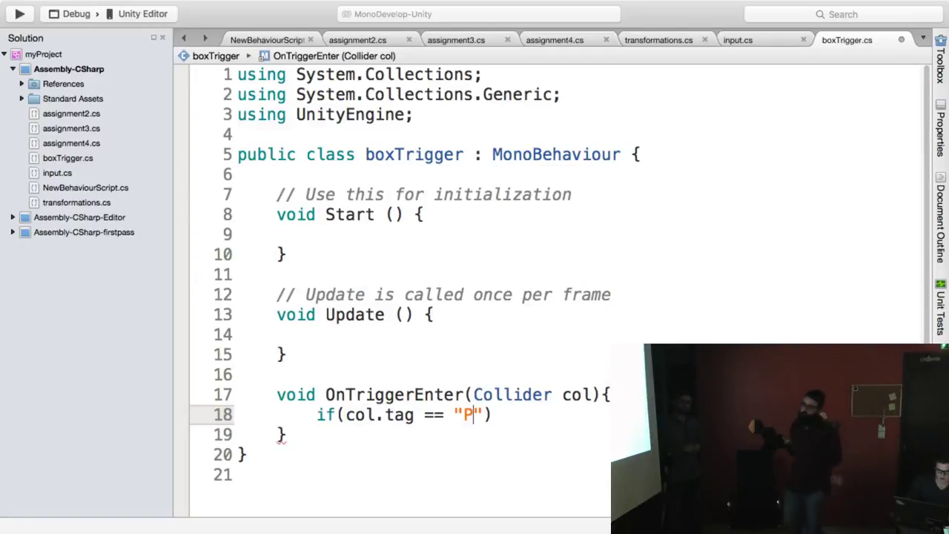
pyautogui.write('layer") ')
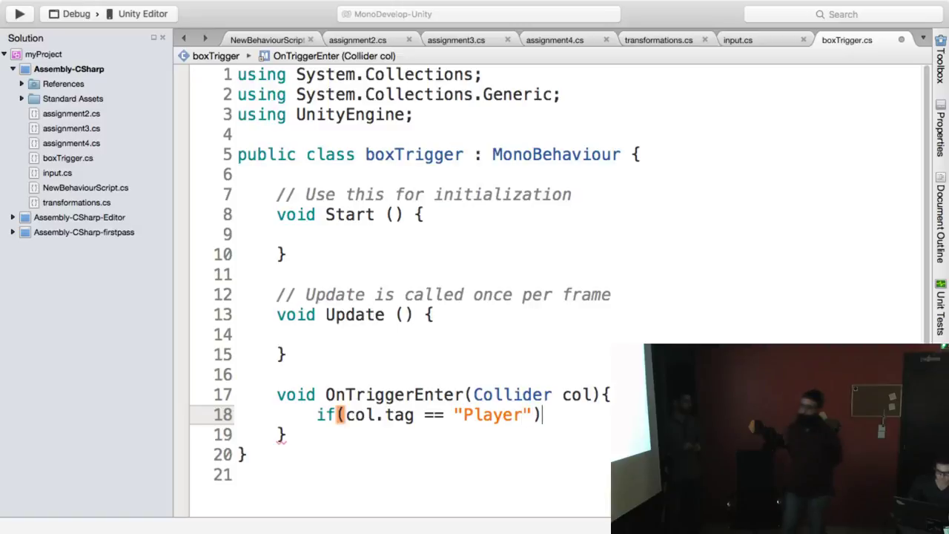
pyautogui.write('{')
pyautogui.press('Return')
pyautogui.write('}')
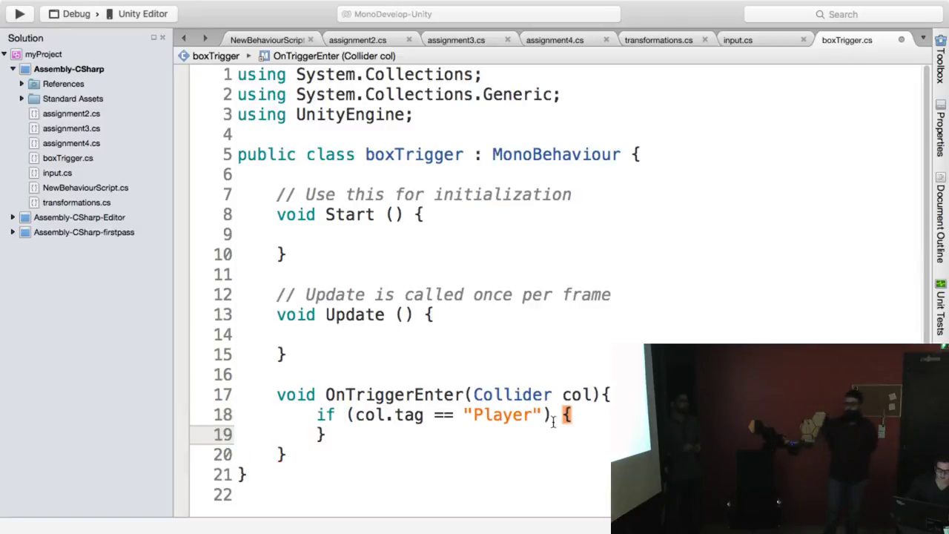
pyautogui.click(591, 409)
pyautogui.press('Return')
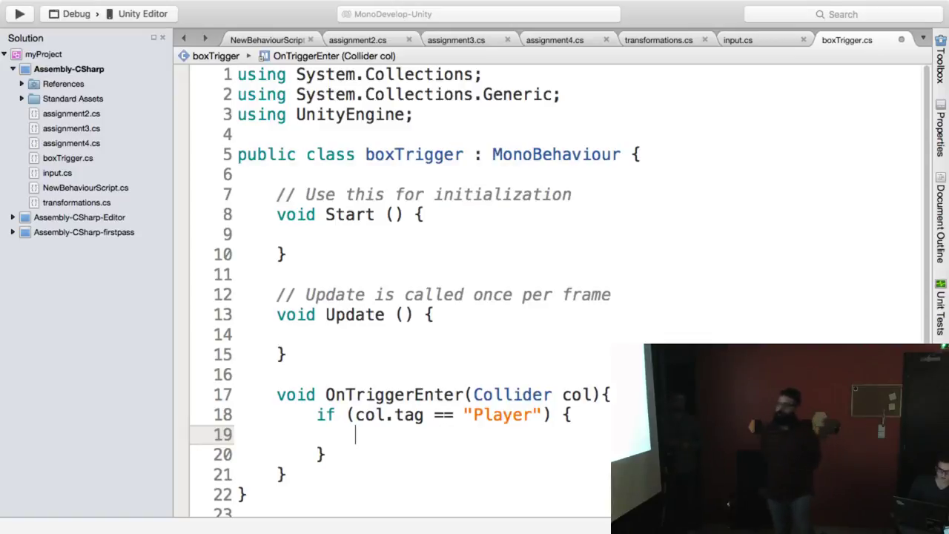
pyautogui.write('print()')
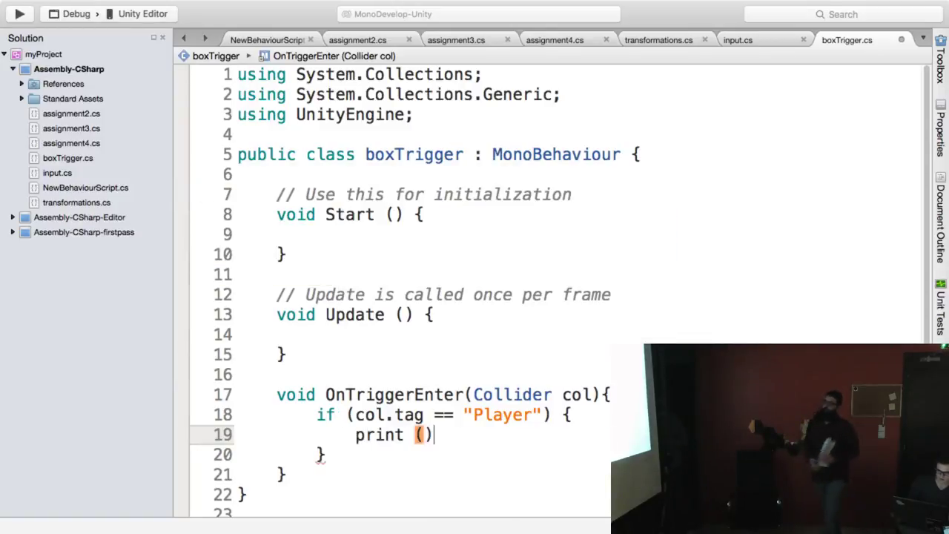
pyautogui.write('"Pl')
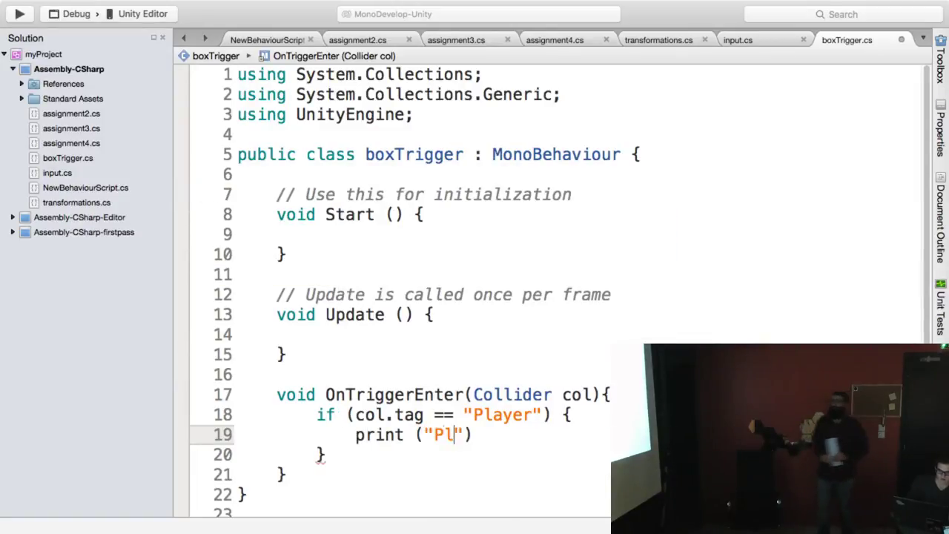
pyautogui.write('ayer ha')
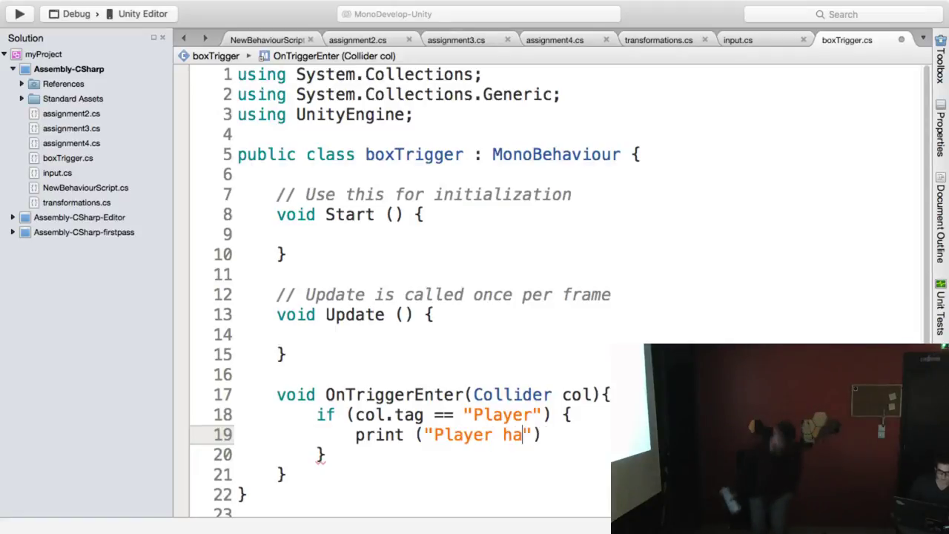
pyautogui.write('s en')
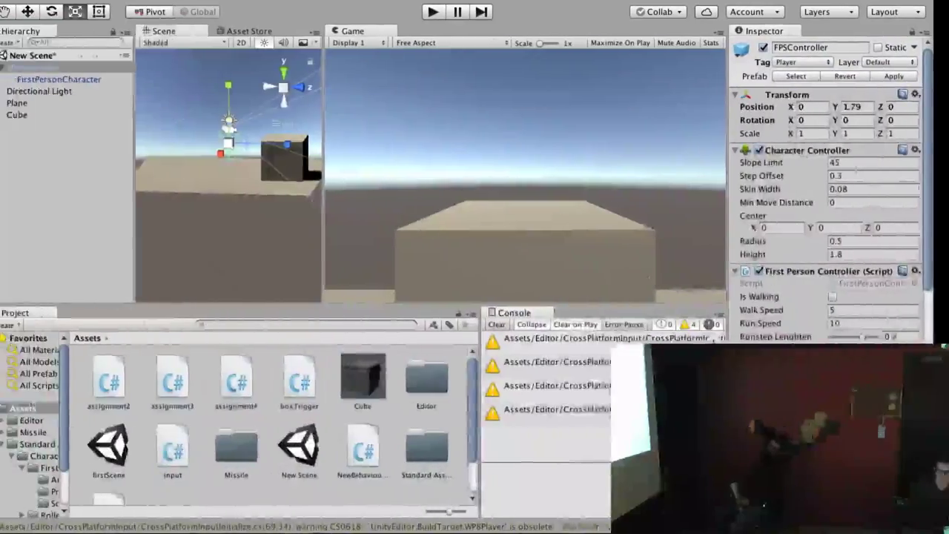
# - Play the scene, walk the player into and away from the cube, jump once, then stop
pyautogui.click(447, 13)
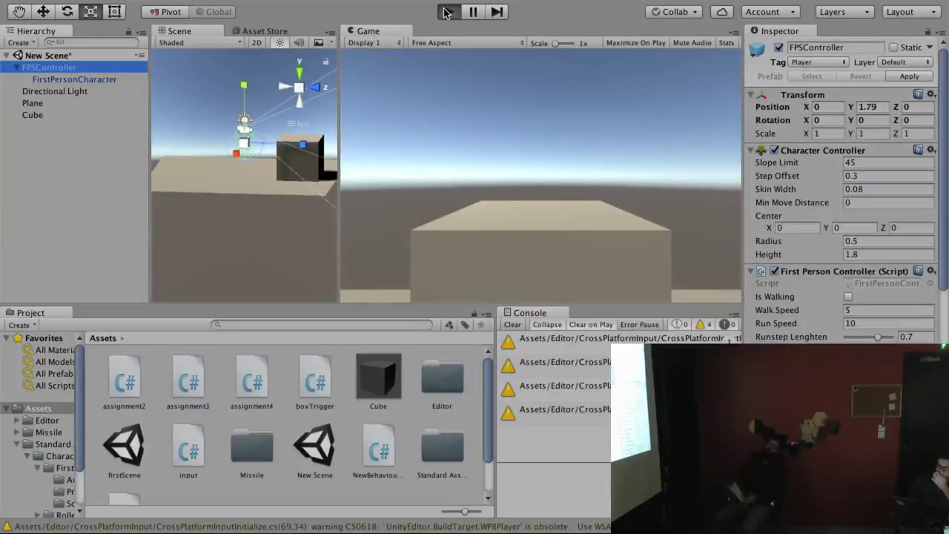
pyautogui.press('w')
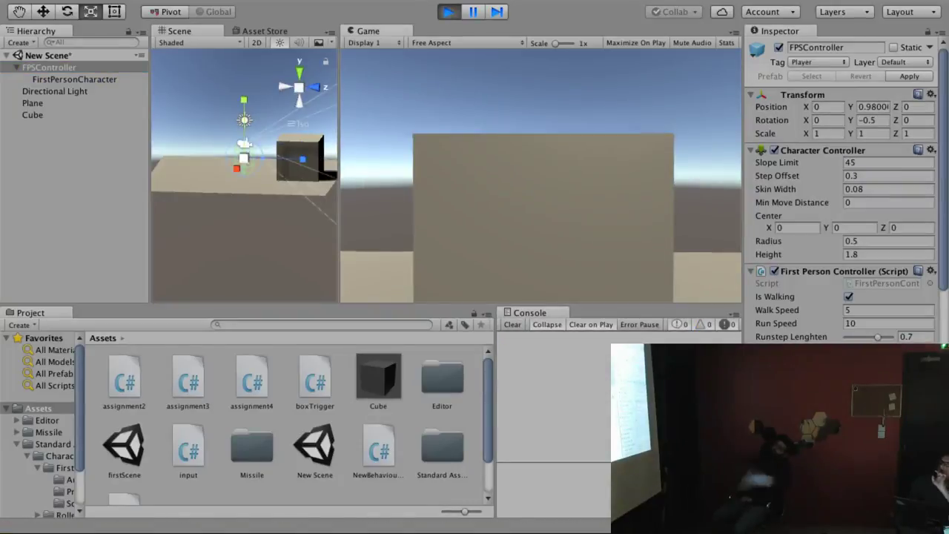
pyautogui.press('s')
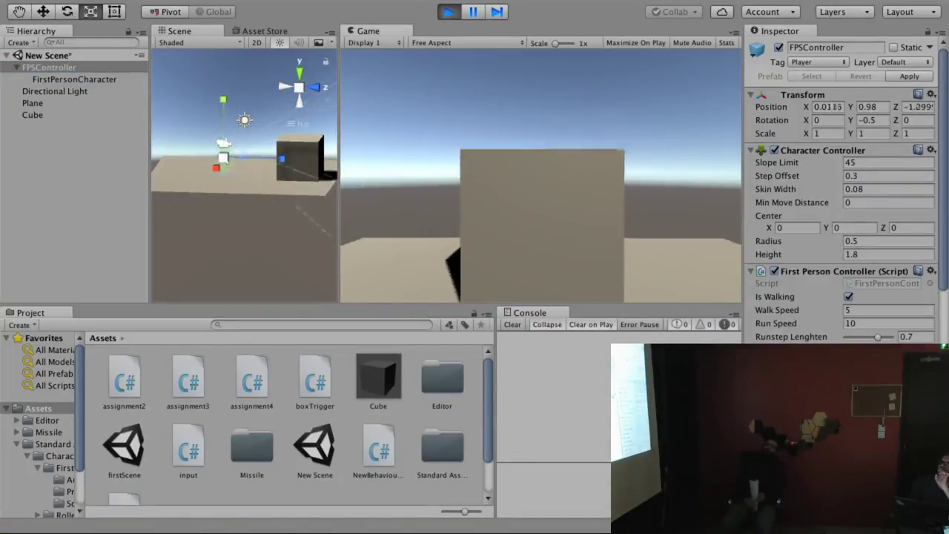
pyautogui.press('w')
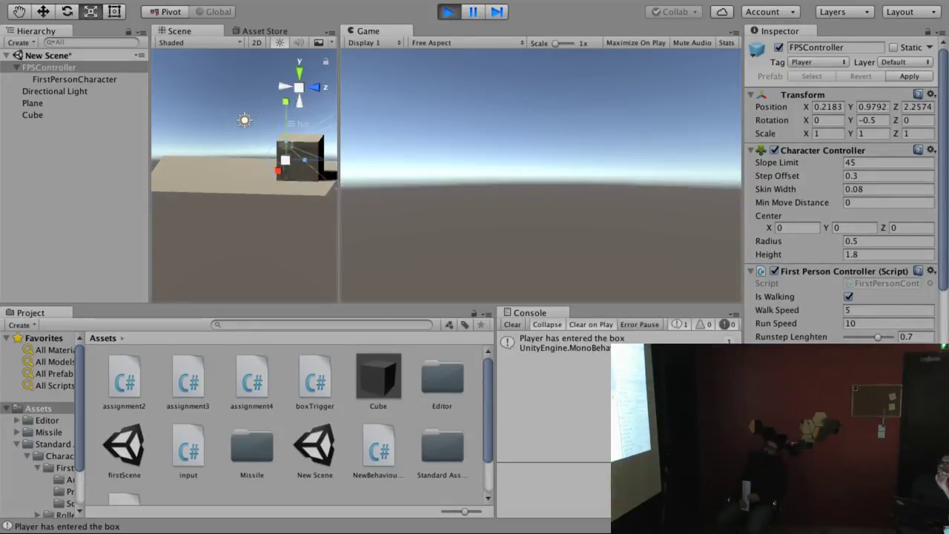
pyautogui.press('s')
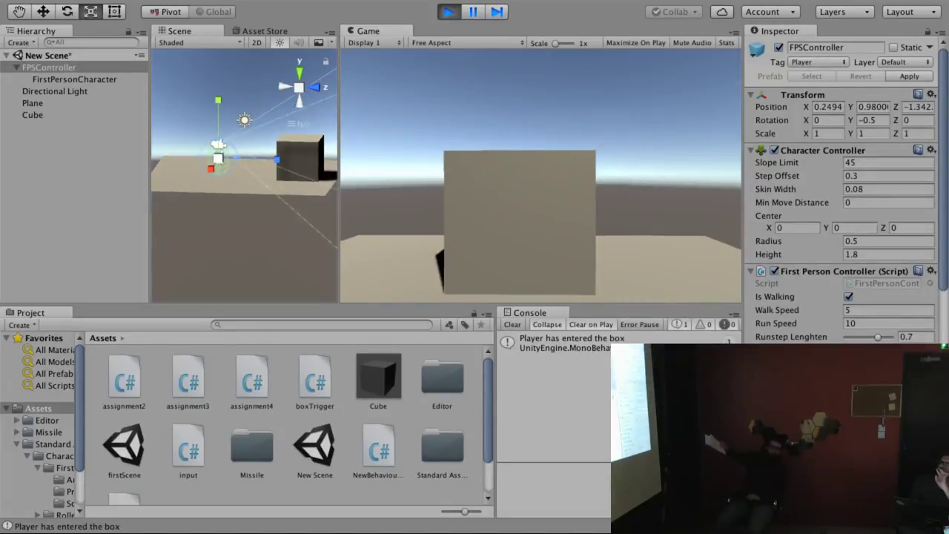
pyautogui.press('space')
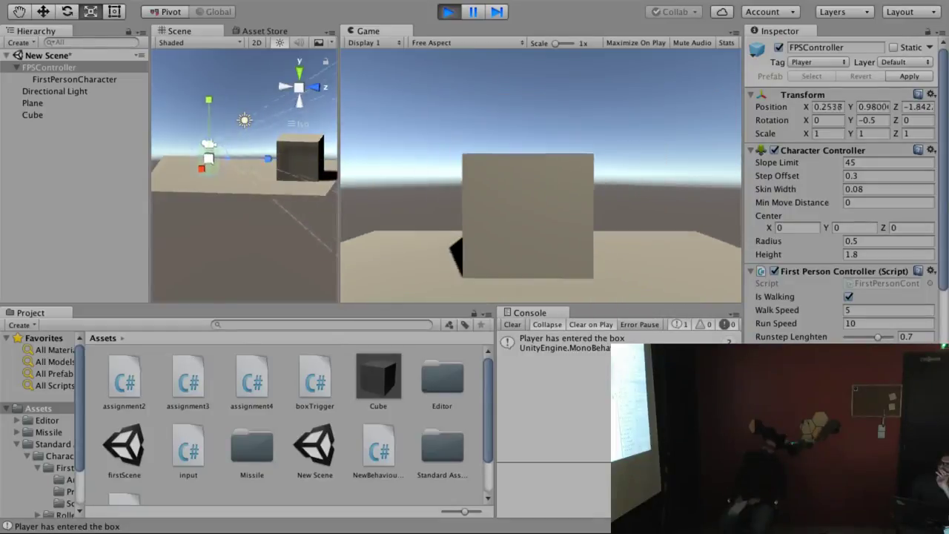
pyautogui.press('w')
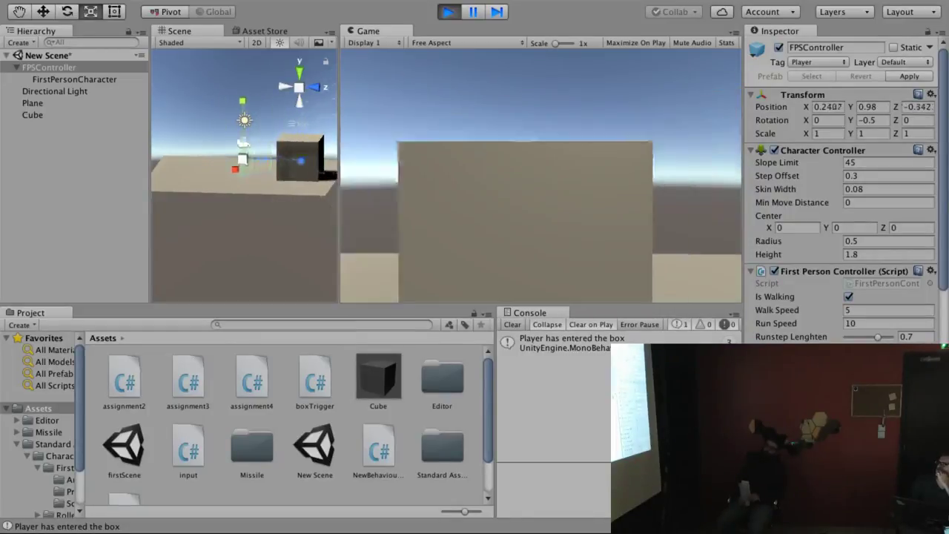
pyautogui.press('s')
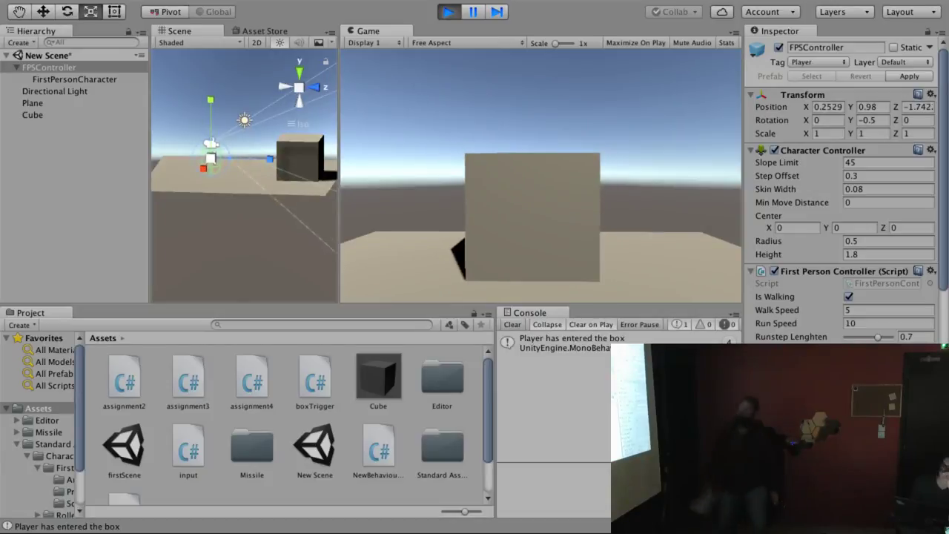
pyautogui.hotkey('ctrl', 'p')
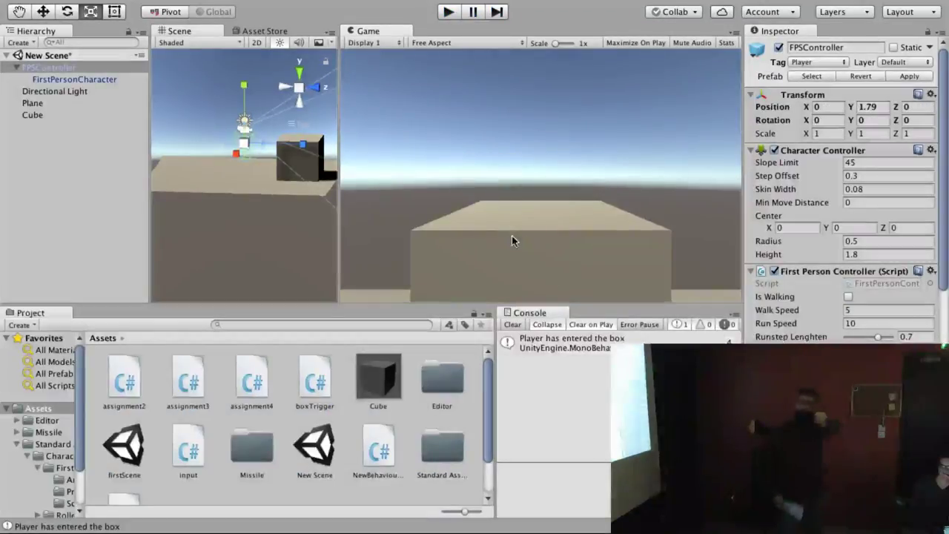
pyautogui.press('super+Tab')
# - Duplicate OnTriggerEnter as OnTriggerExit, printing "Player has exited the box"
pyautogui.scroll(-2, 392, 364)
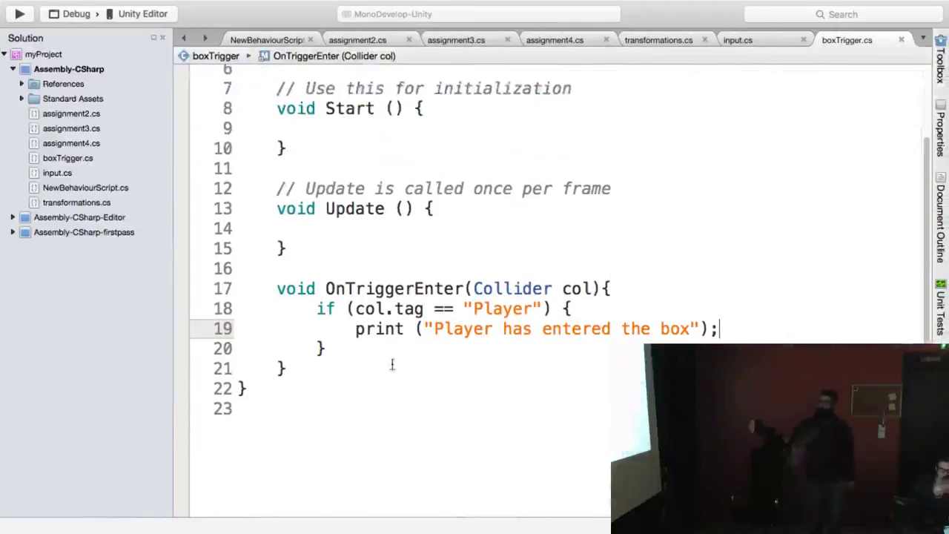
pyautogui.moveTo(287, 368); pyautogui.dragTo(282, 289)
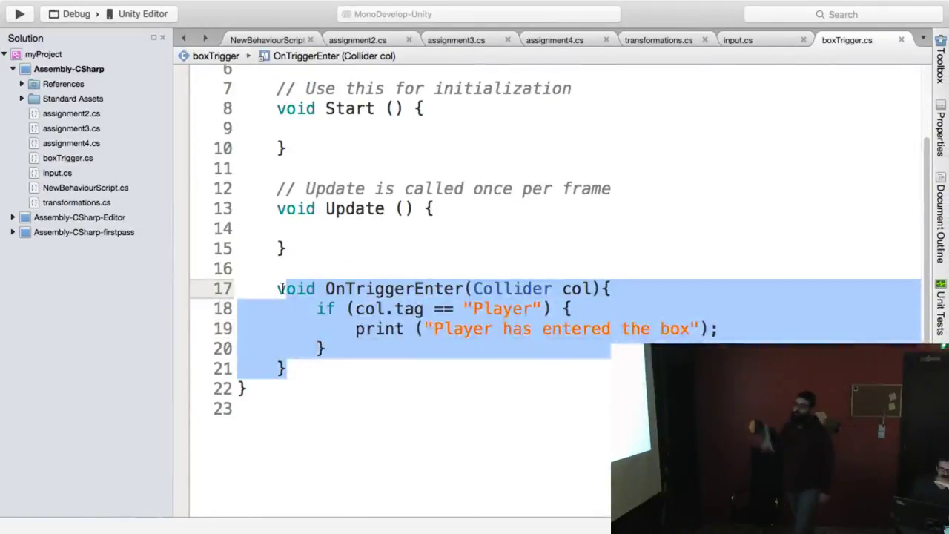
pyautogui.click(311, 373)
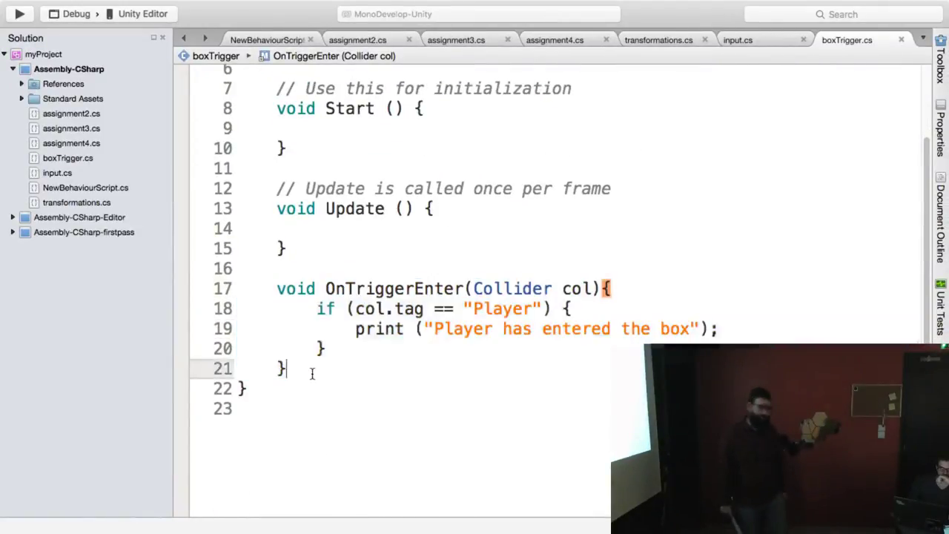
pyautogui.press('Return')
pyautogui.hotkey('ctrl', 'v')
pyautogui.scroll(-2, 392, 423)
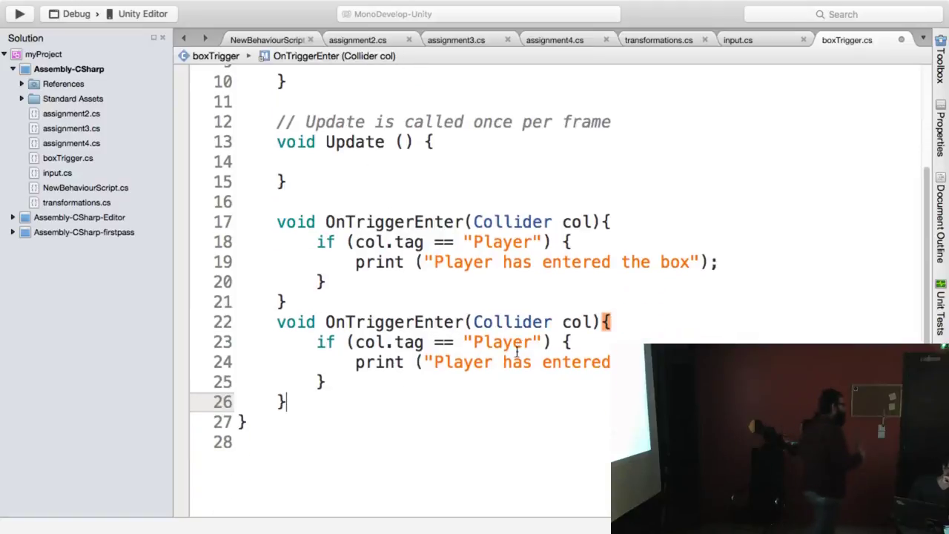
pyautogui.doubleClick(440, 321)
pyautogui.press('Right')
pyautogui.press('BackSpace')
pyautogui.press('BackSpace')
pyautogui.press('BackSpace')
pyautogui.press('BackSpace')
pyautogui.press('BackSpace')
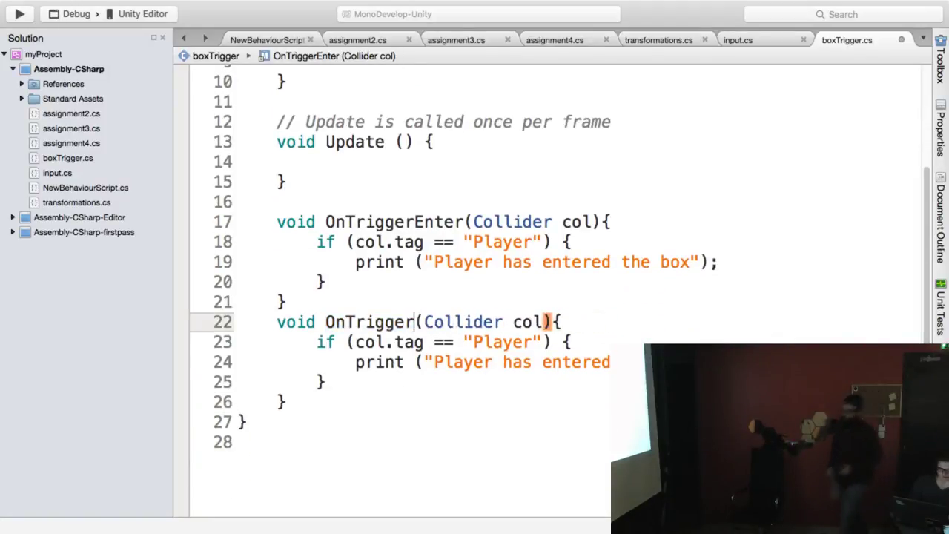
pyautogui.write('Exit')
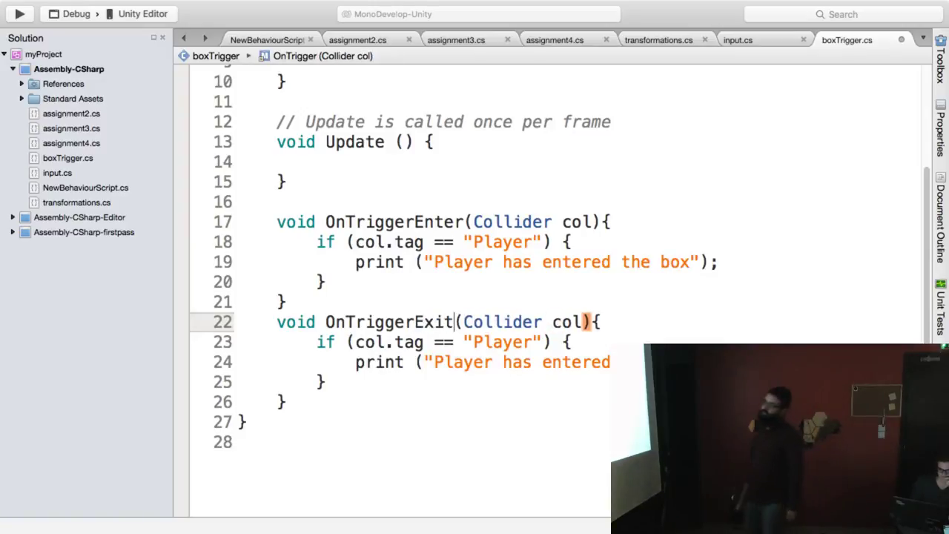
pyautogui.doubleClick(568, 363)
pyautogui.write('exi')
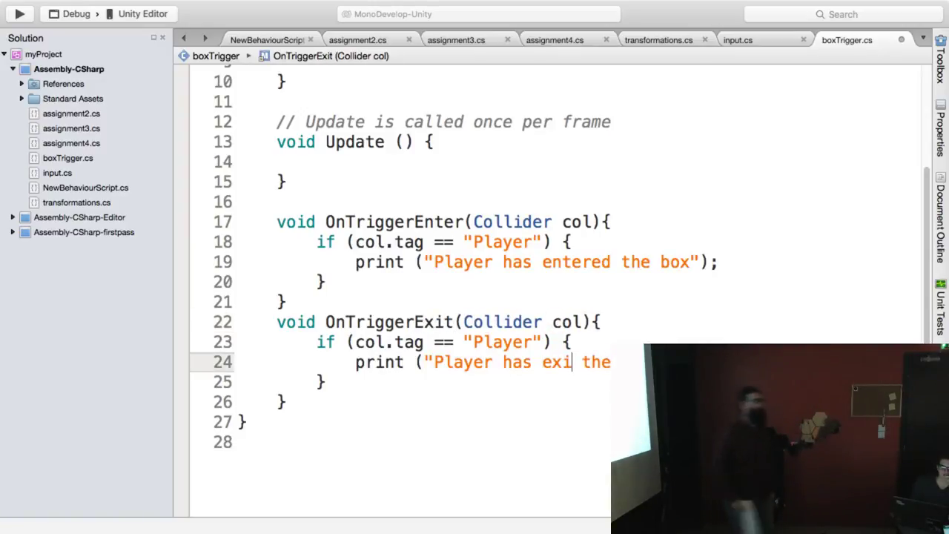
pyautogui.write('ted')
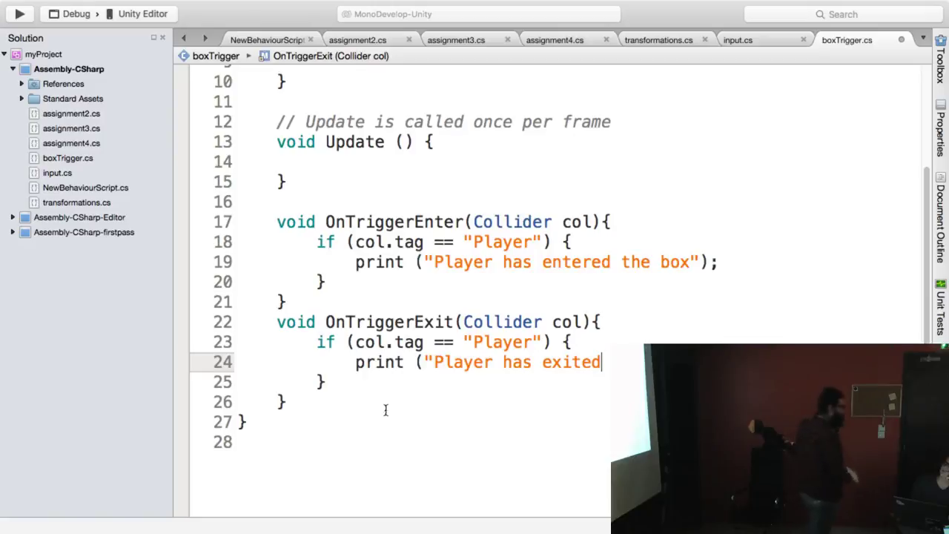
pyautogui.click(325, 381)
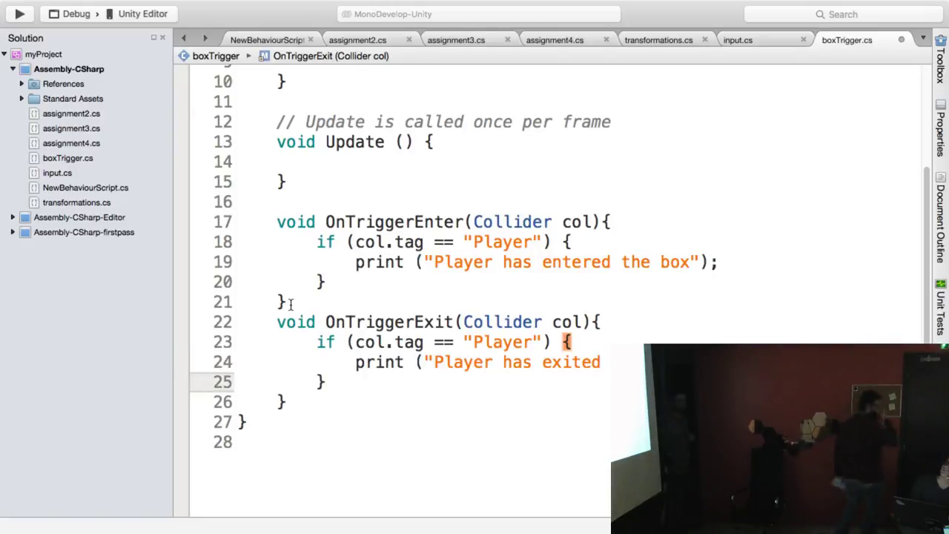
pyautogui.click(290, 302)
pyautogui.press('Return')
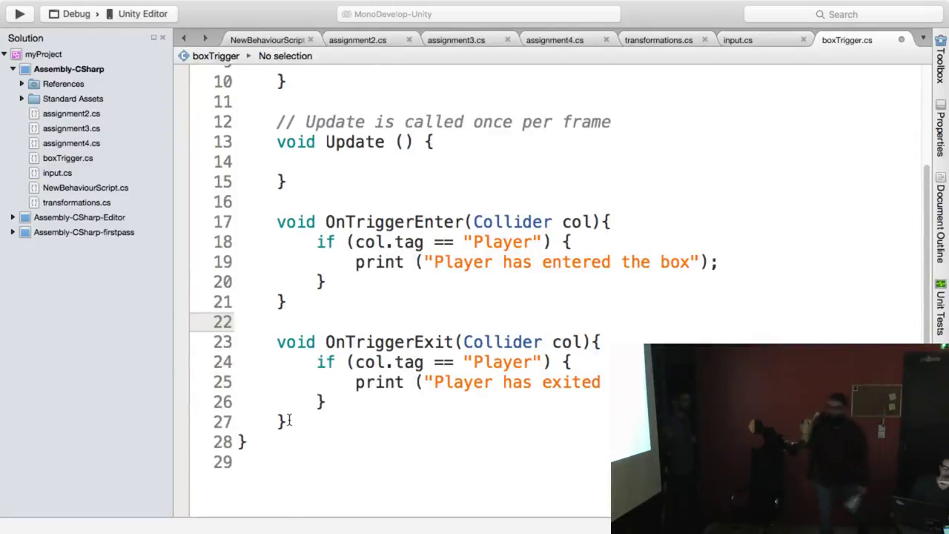
# - Duplicate OnTriggerExit and rename the copy to OnTriggerStay
pyautogui.moveTo(289, 421); pyautogui.dragTo(274, 342)
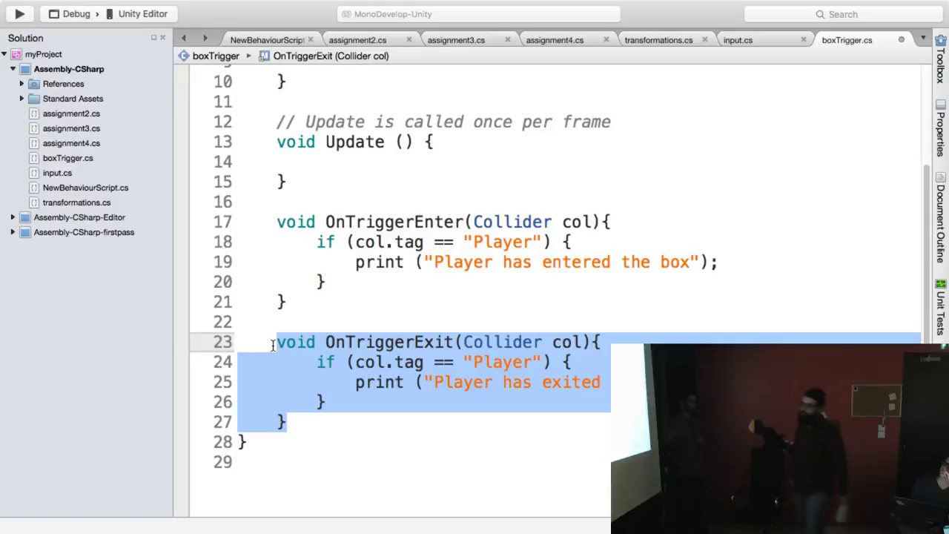
pyautogui.hotkey('ctrl', 'c')
pyautogui.click(304, 416)
pyautogui.press('Return')
pyautogui.hotkey('ctrl', 'v')
pyautogui.click(302, 407)
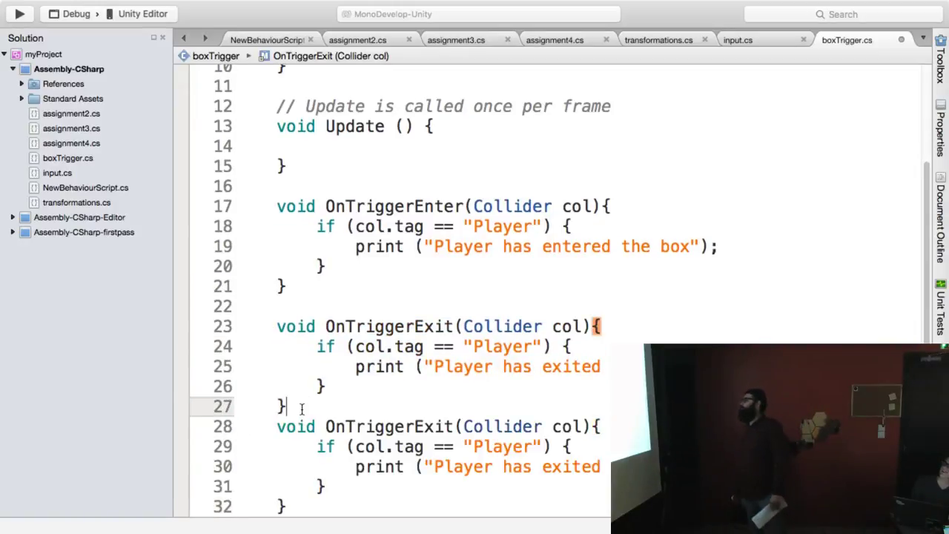
pyautogui.press('Return')
pyautogui.doubleClick(438, 447)
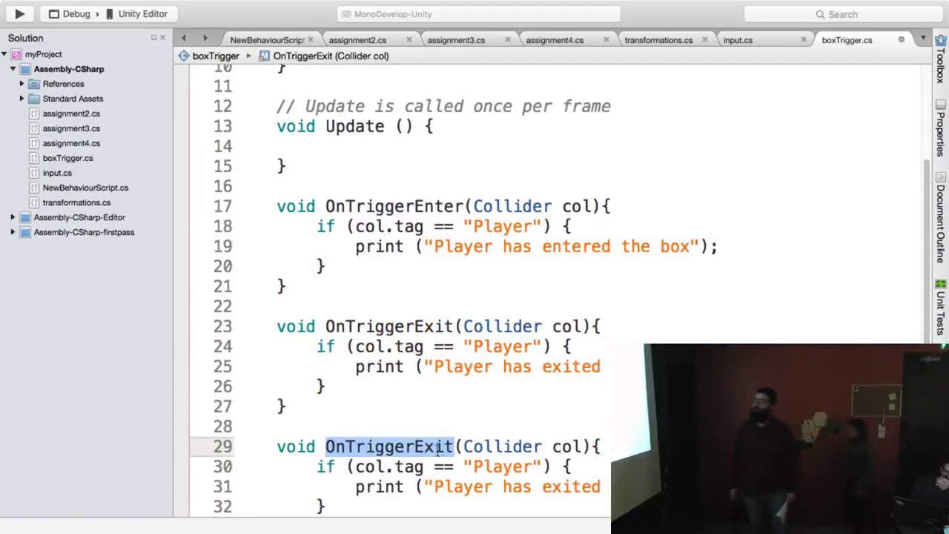
pyautogui.click(443, 447)
pyautogui.press('BackSpace')
pyautogui.press('BackSpace')
pyautogui.press('BackSpace')
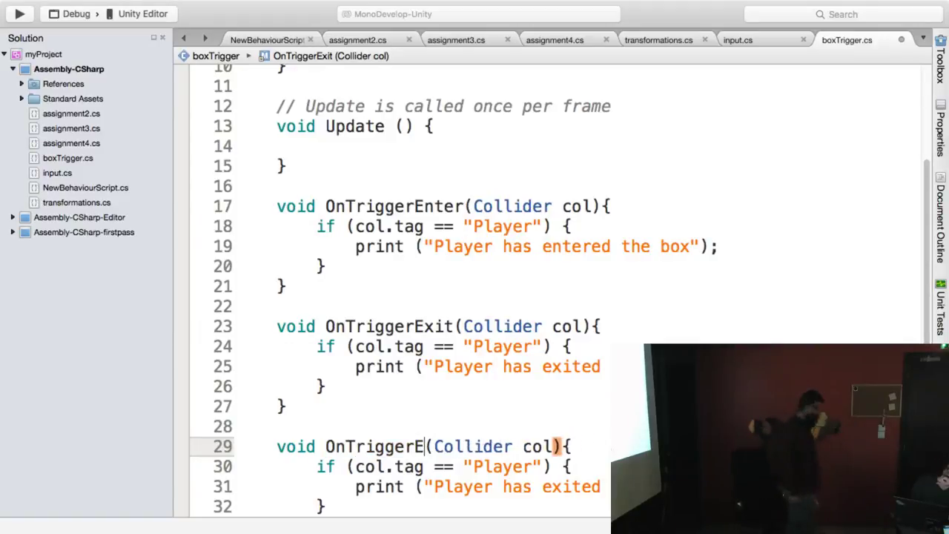
pyautogui.press('BackSpace')
pyautogui.write('Stay')
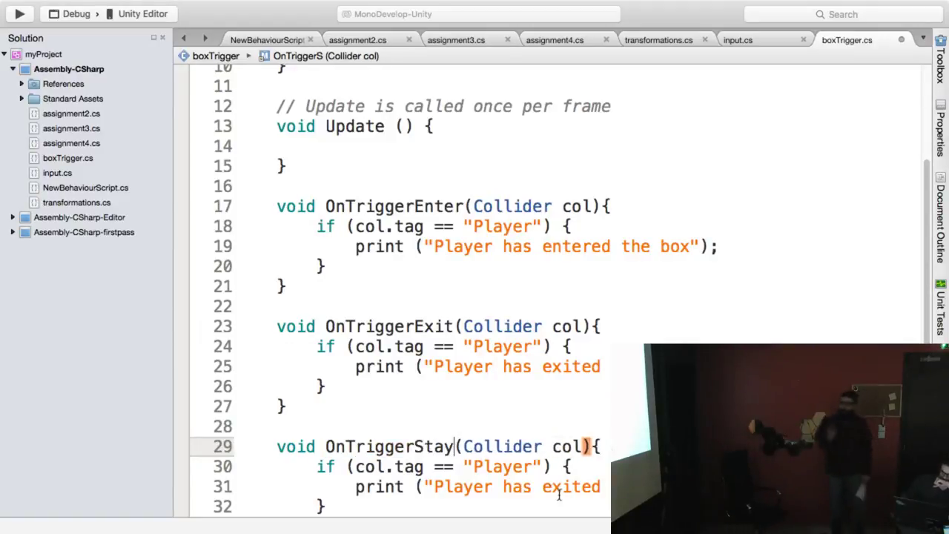
# - Change the OnTriggerStay message to "Player stays in the box" and save the script
pyautogui.scroll(-3, 509, 425)
pyautogui.scroll(-1, 506, 421)
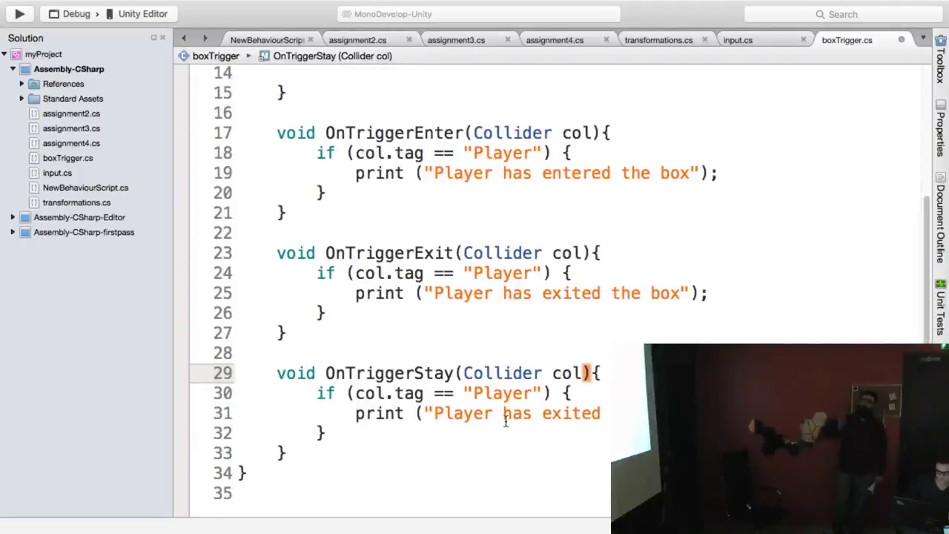
pyautogui.moveTo(504, 414); pyautogui.dragTo(609, 414)
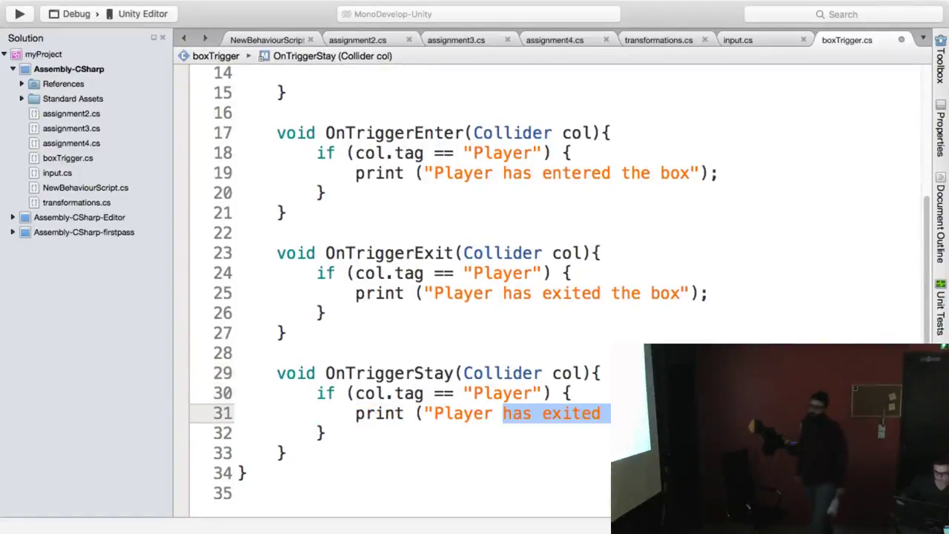
pyautogui.write('st')
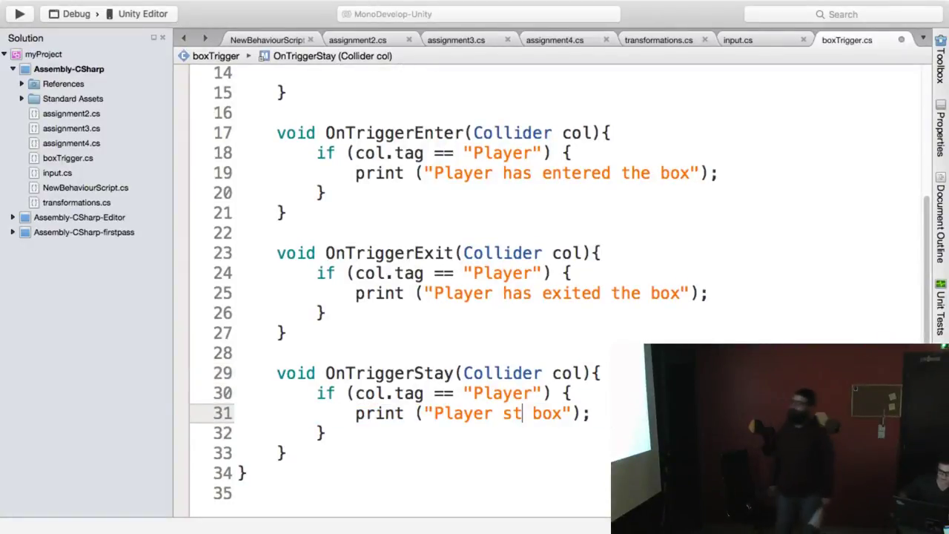
pyautogui.write('ays in th')
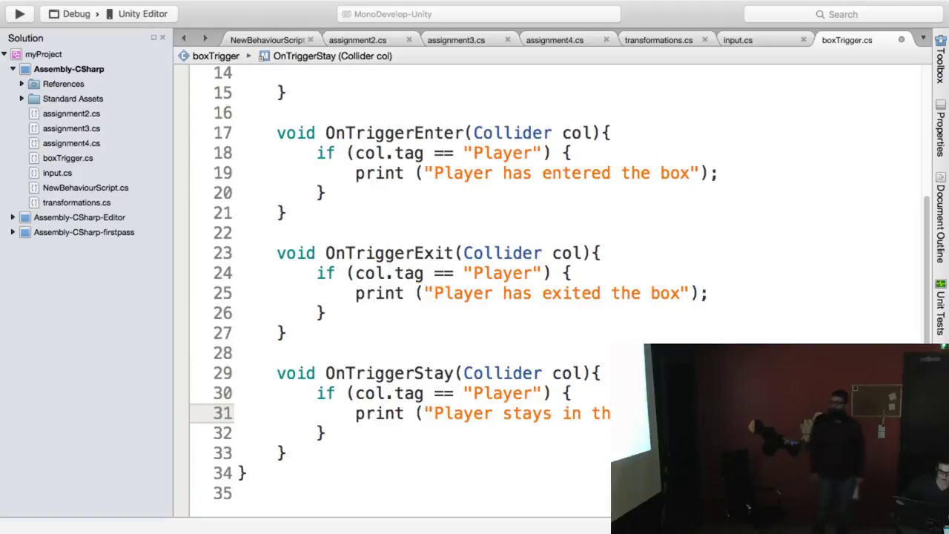
pyautogui.press('super+s')
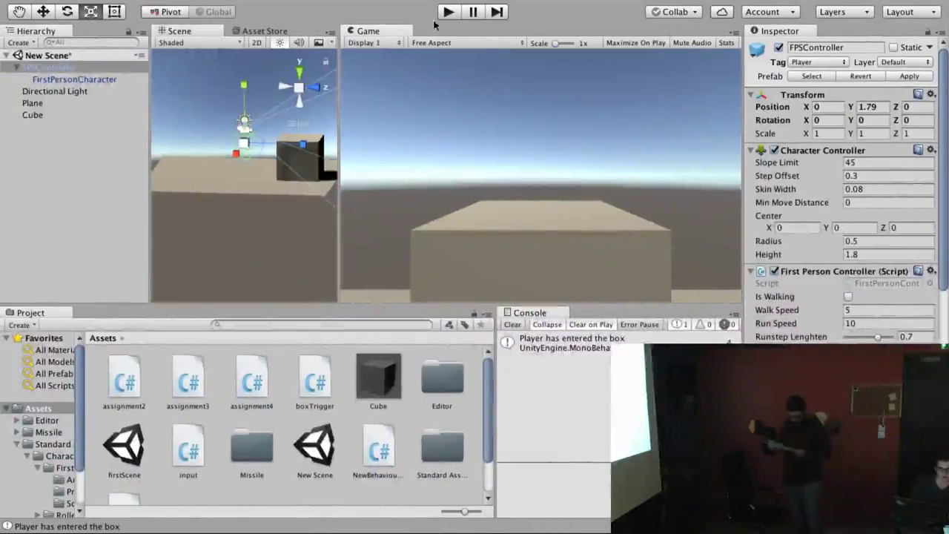
# - Play the scene, walk the player into the cube and back out, then stop play mode
pyautogui.click(449, 12)
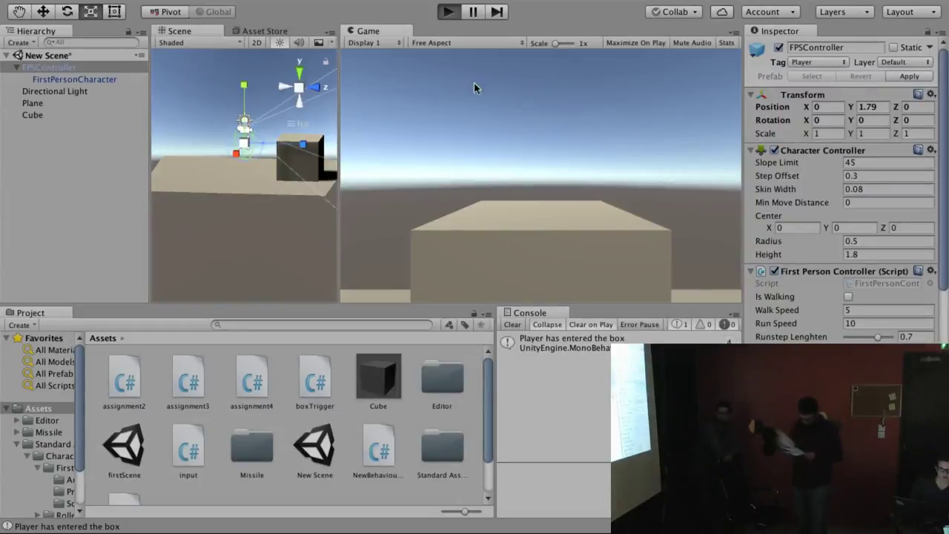
pyautogui.hotkey('ctrl', 'p')
pyautogui.press('w')
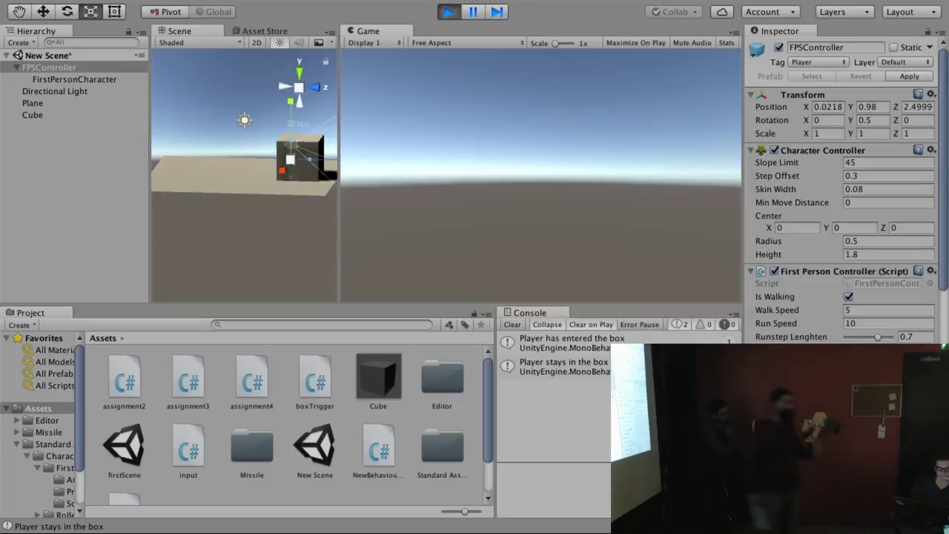
pyautogui.press('s')
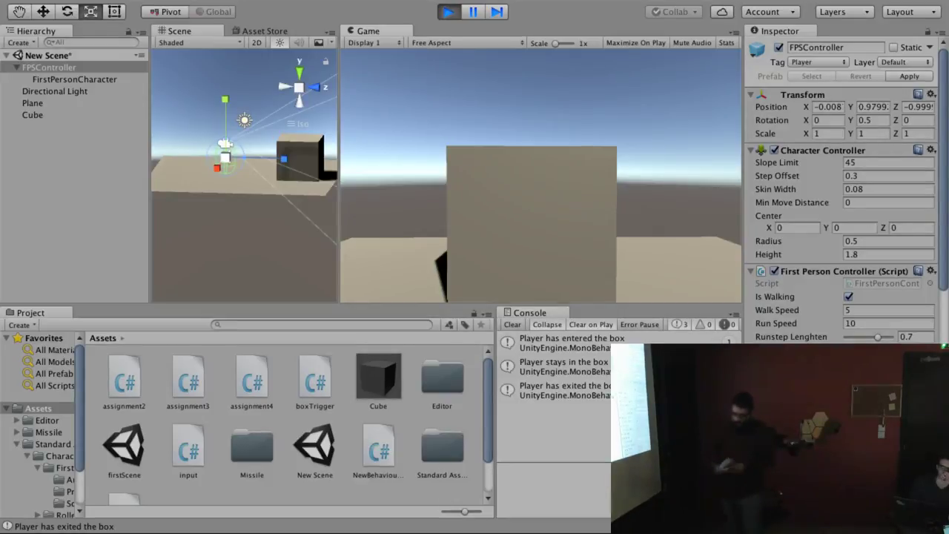
pyautogui.hotkey('ctrl', 'p')
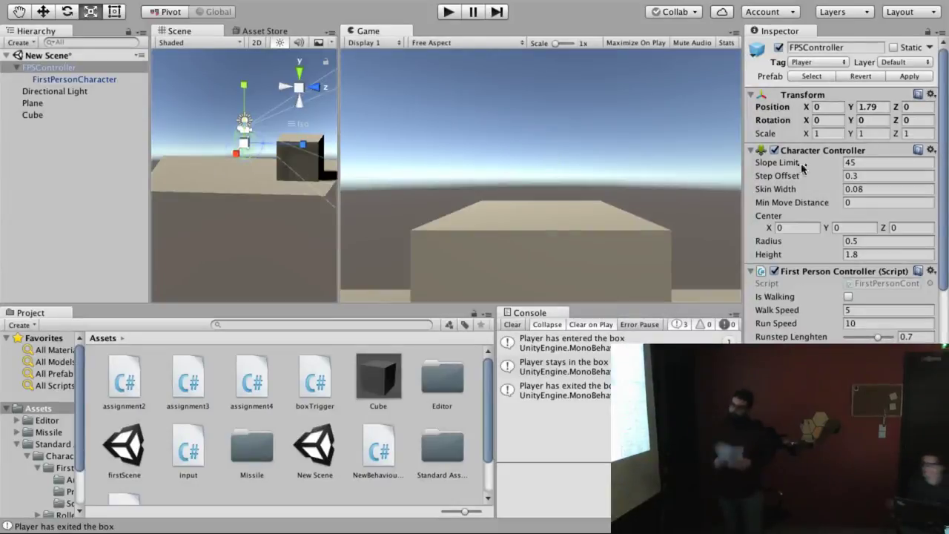
# - Turn off the Cube's Mesh Renderer and widen the Scene view
pyautogui.click(32, 115)
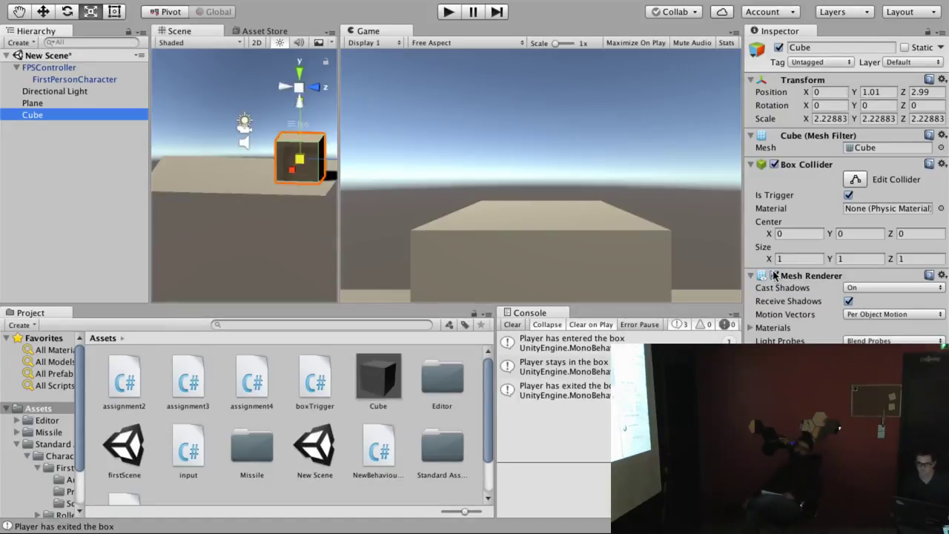
pyautogui.click(774, 275)
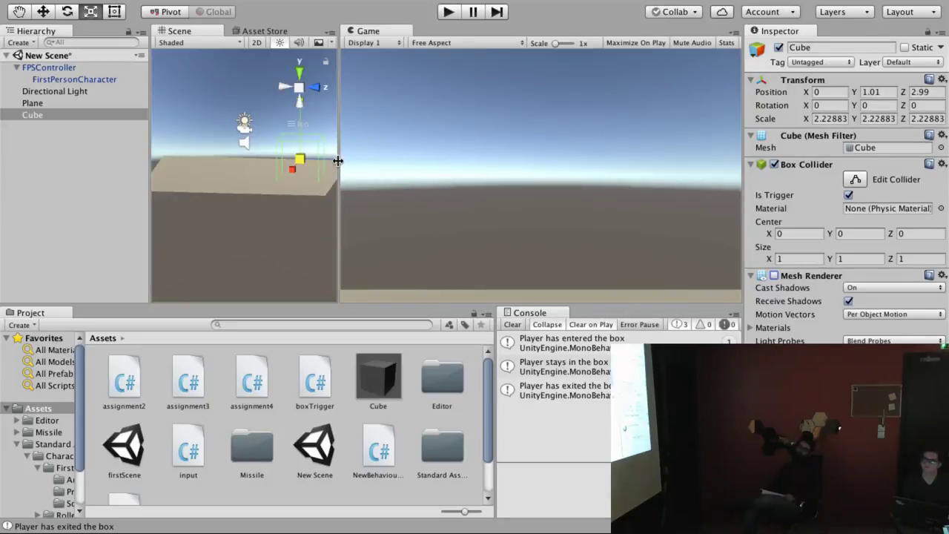
pyautogui.moveTo(337, 160); pyautogui.dragTo(462, 152)
# - Play the scene, walk in and out of the invisible cube three times, then stop
pyautogui.click(448, 13)
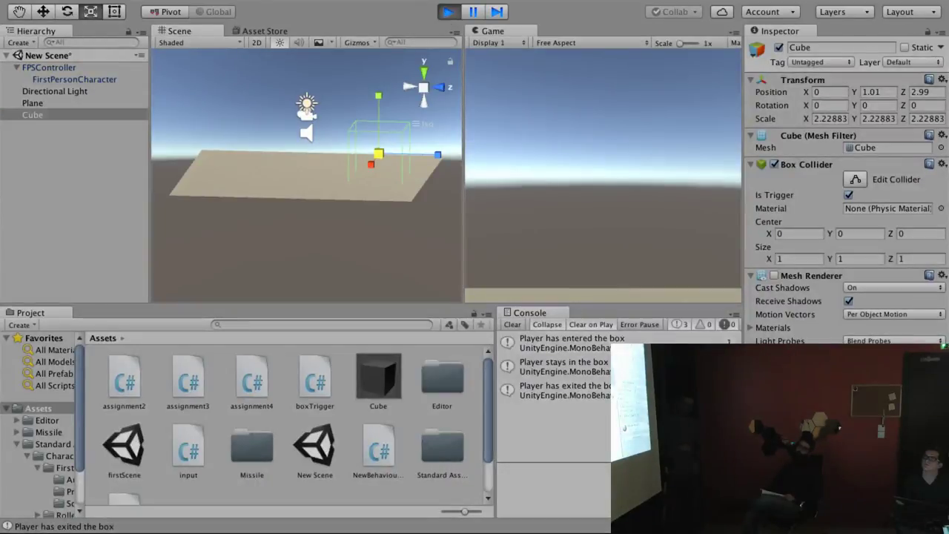
pyautogui.press('w')
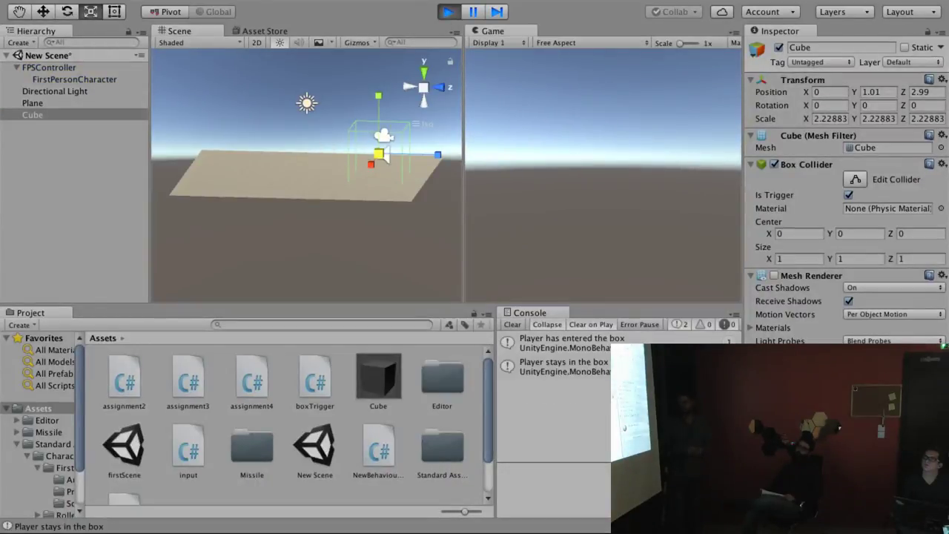
pyautogui.press('s')
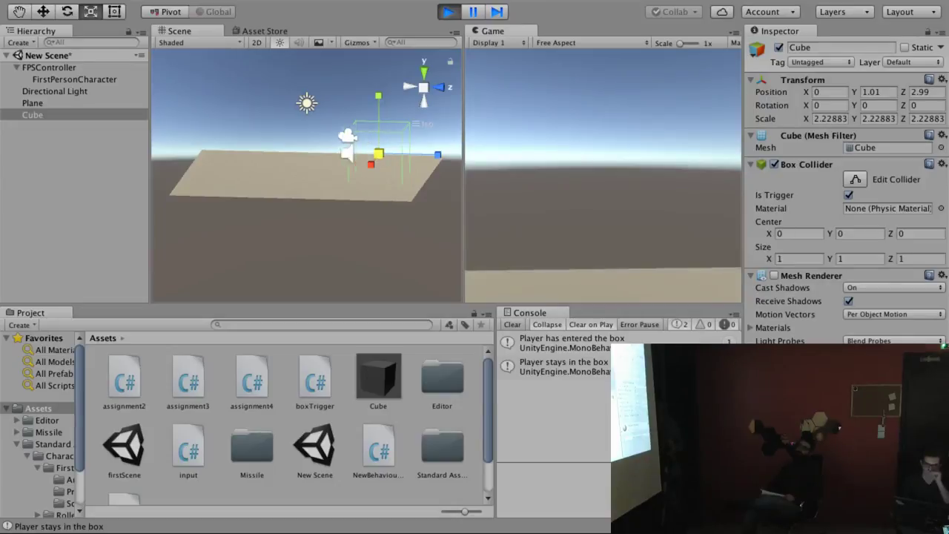
pyautogui.press('w')
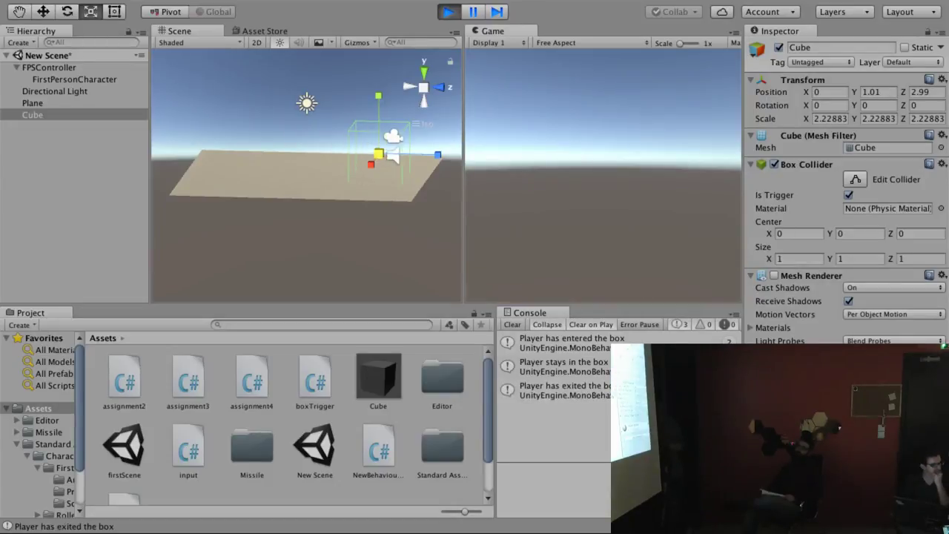
pyautogui.press('s')
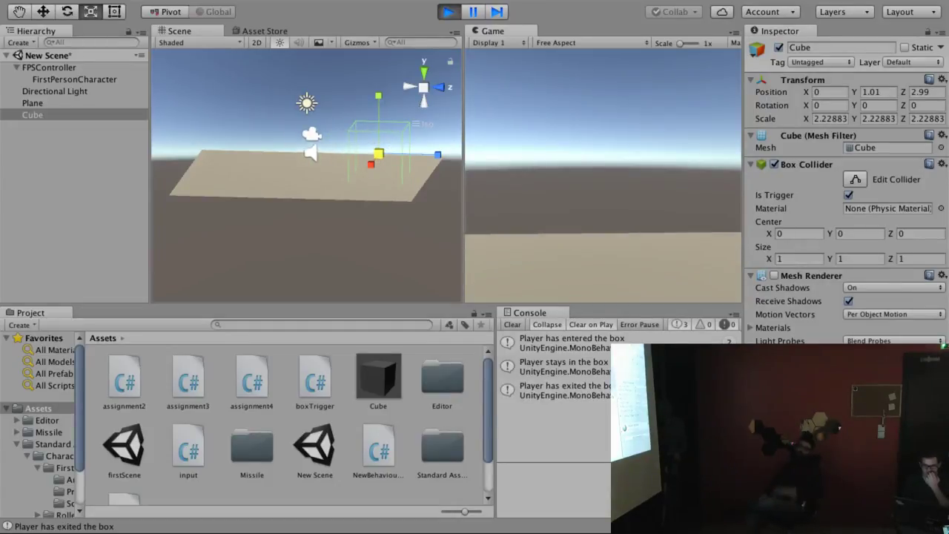
pyautogui.press('w')
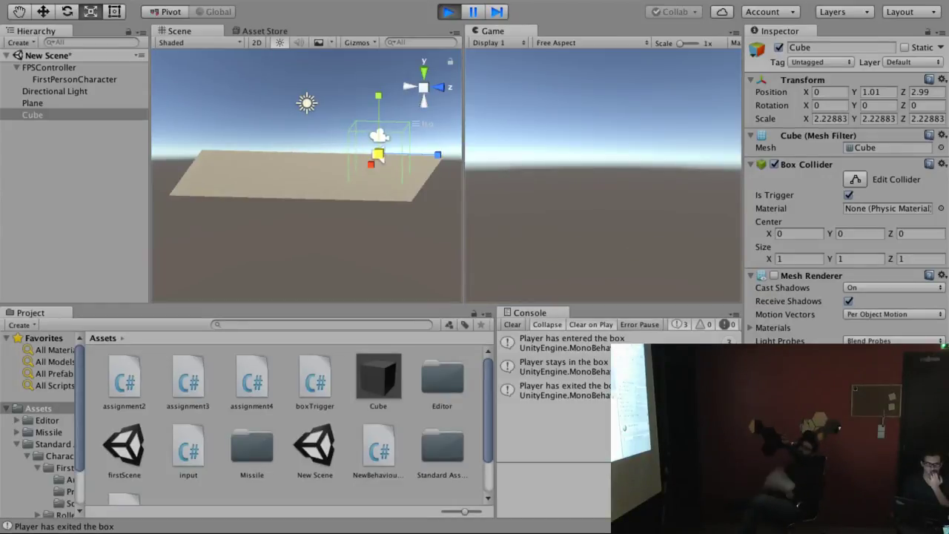
pyautogui.press('s')
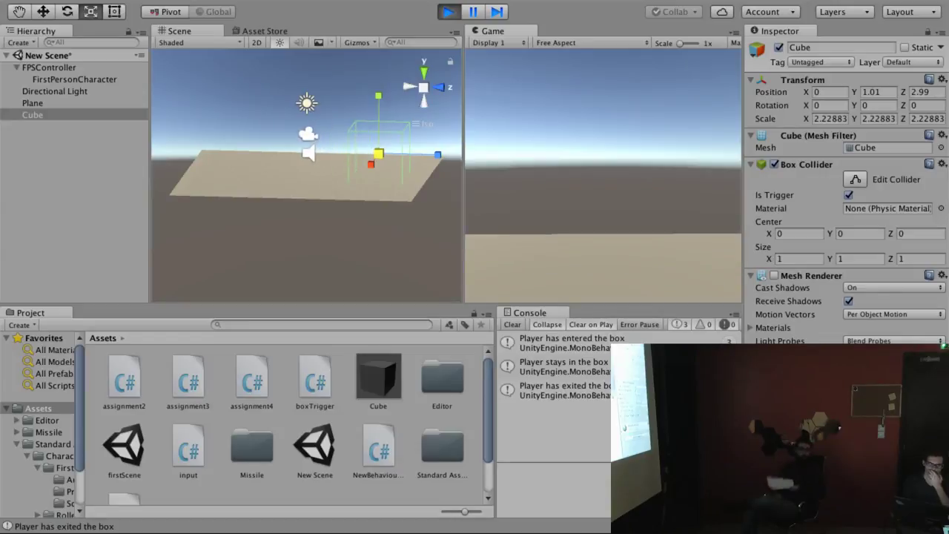
pyautogui.hotkey('ctrl', 'p')
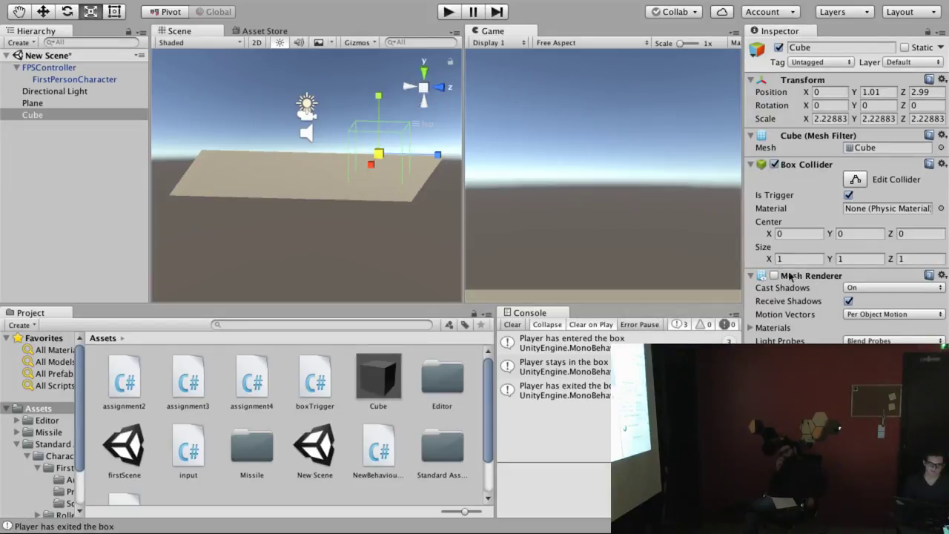
# - Drag a Box Collider face to Size Z 0.8964063, Center Z 0.0517962
pyautogui.click(853, 180)
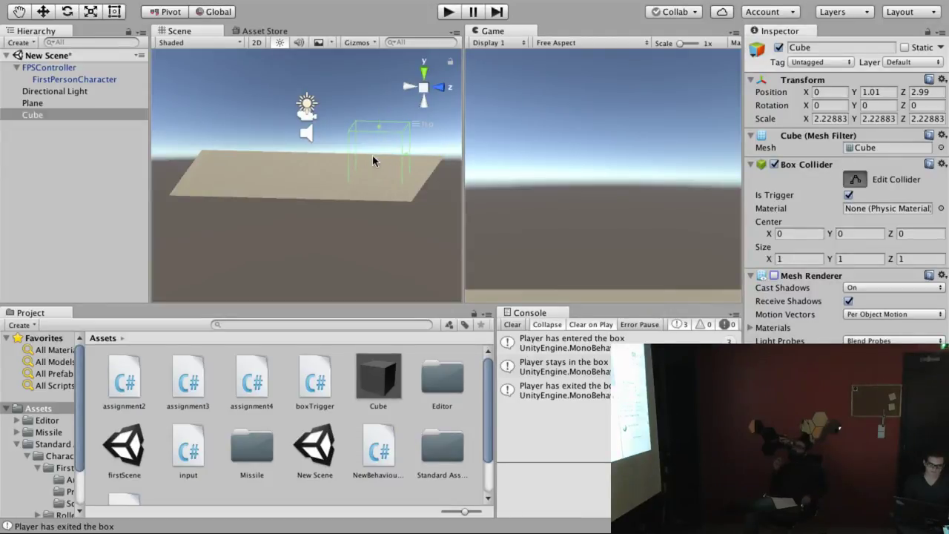
pyautogui.scroll(2, 370, 158)
pyautogui.scroll(2, 371, 158)
pyautogui.scroll(2, 370, 158)
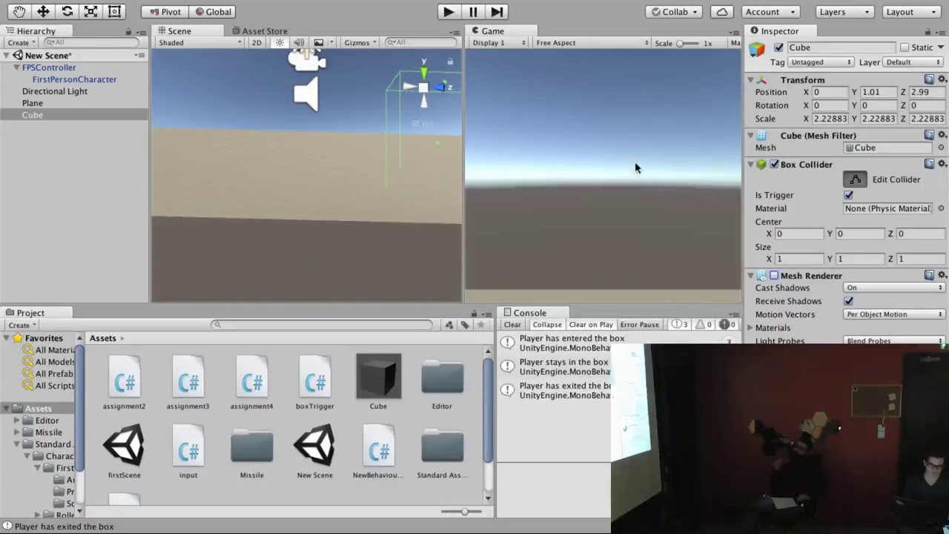
pyautogui.moveTo(391, 133)
pyautogui.mouseDown()
pyautogui.moveTo(329, 134)
pyautogui.moveTo(339, 119)
pyautogui.moveTo(431, 132)
pyautogui.moveTo(316, 128)
pyautogui.moveTo(405, 144)
pyautogui.mouseUp()
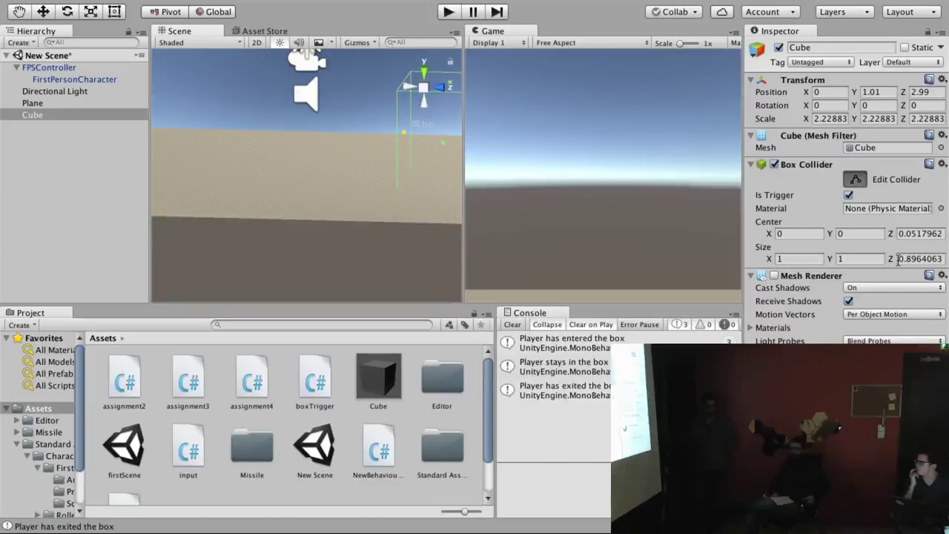
pyautogui.click(857, 180)
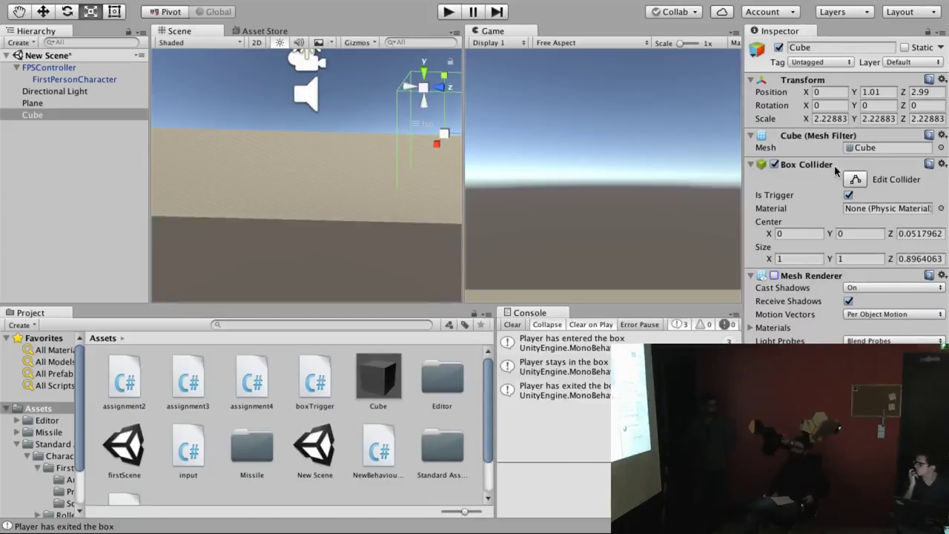
# - Play the scene, walk into the resized trigger and back out, then stop
pyautogui.click(450, 13)
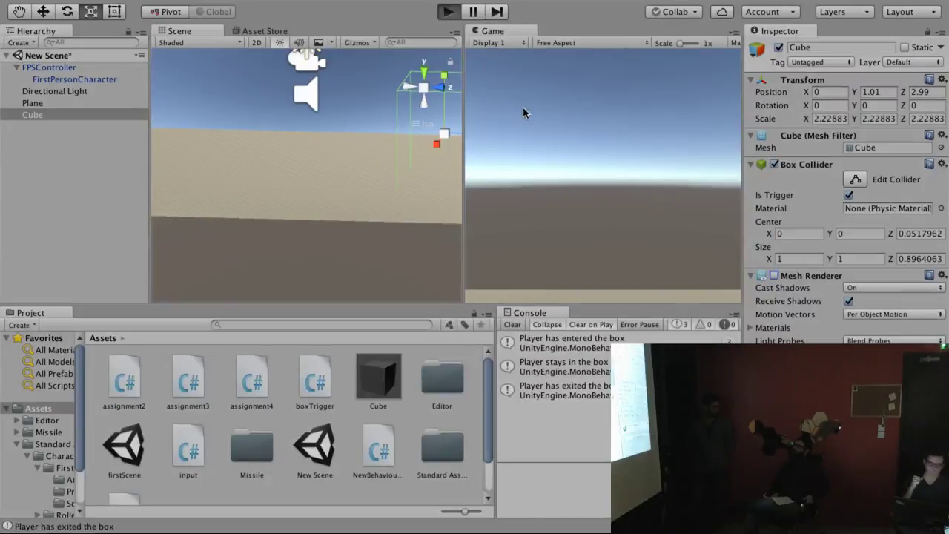
pyautogui.press('w')
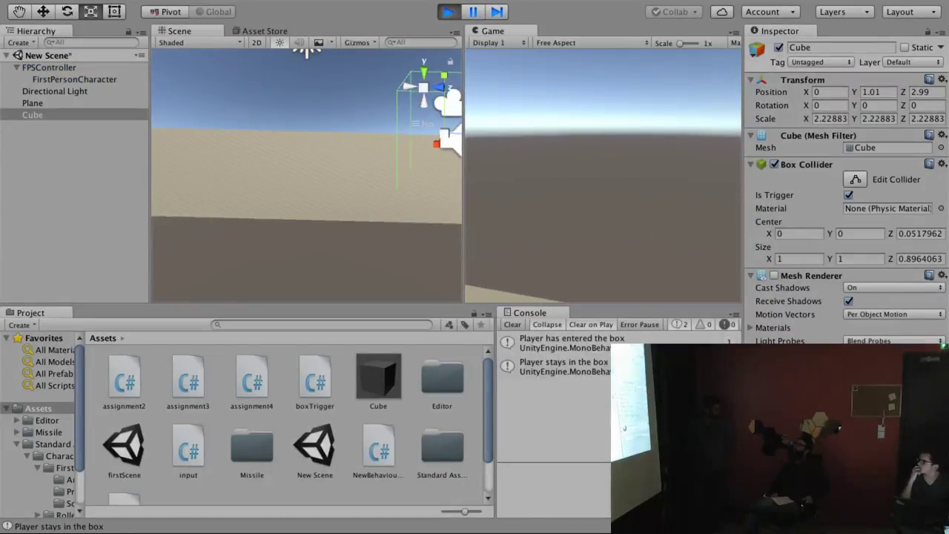
pyautogui.press('s')
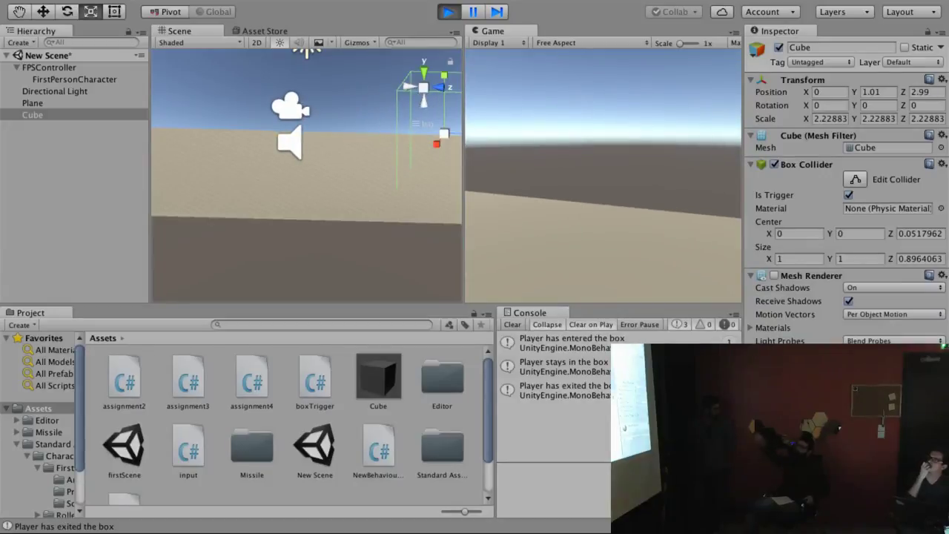
pyautogui.hotkey('ctrl', 'p')
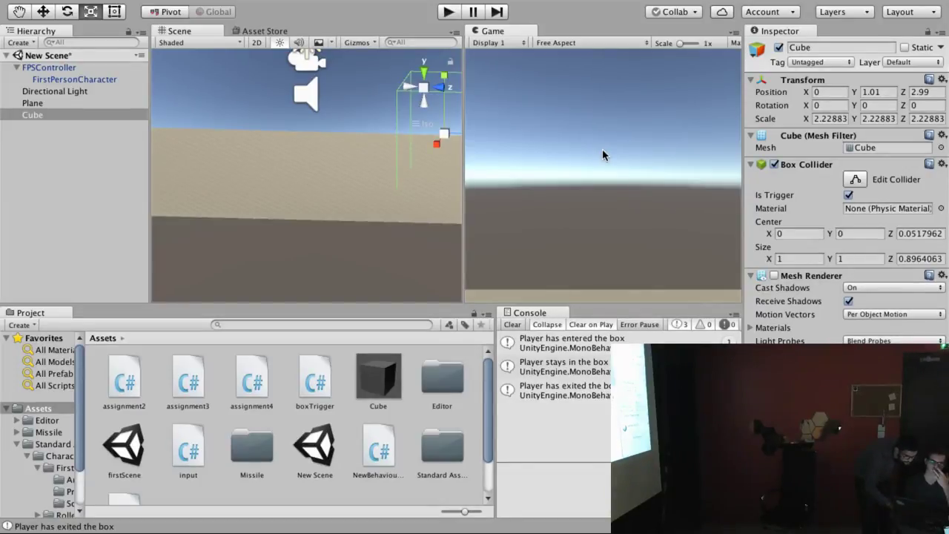
# - Make the Cube visible again, set its collider Size Z to 1, then switch to MonoDevelop
pyautogui.click(775, 276)
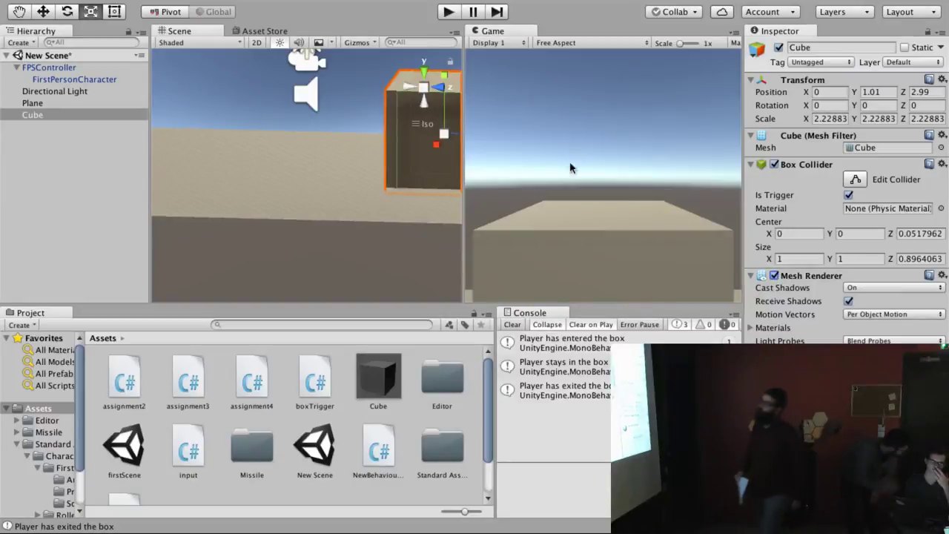
pyautogui.click(917, 258)
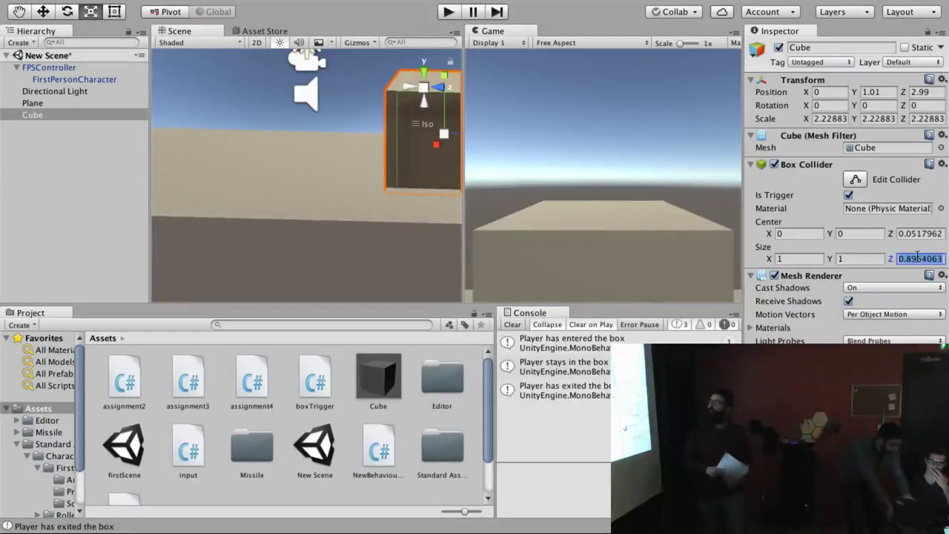
pyautogui.write('1')
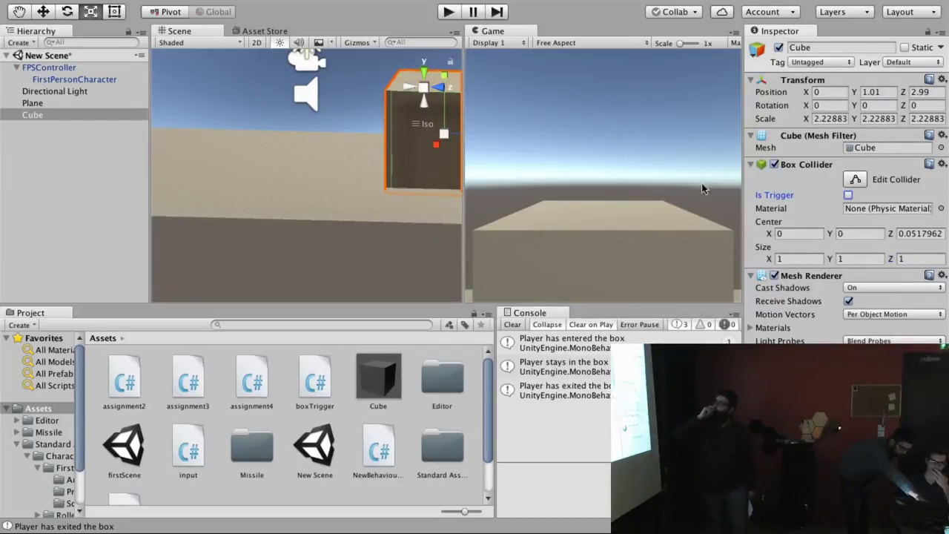
pyautogui.hotkey('ctrl', 'Right')
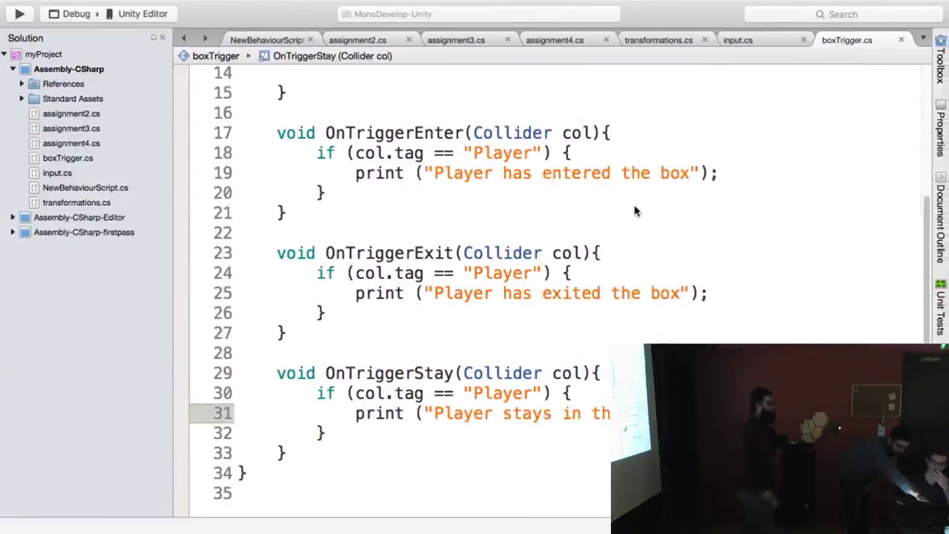
# - Review the trigger handlers in boxTrigger.cs, ending after OnTriggerStay, then return to the Unity Editor
pyautogui.scroll(2, 493, 381)
pyautogui.scroll(-1, 555, 392)
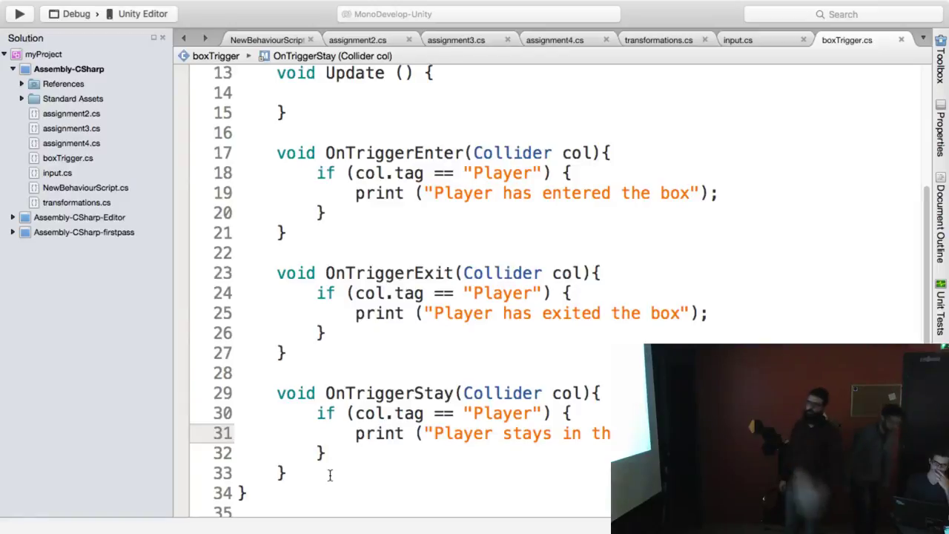
pyautogui.click(300, 471)
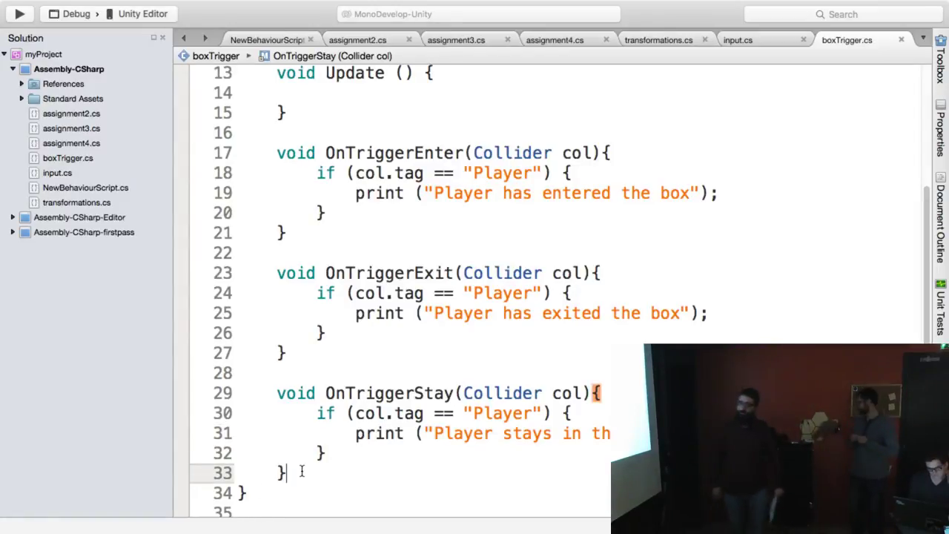
pyautogui.press('F4')
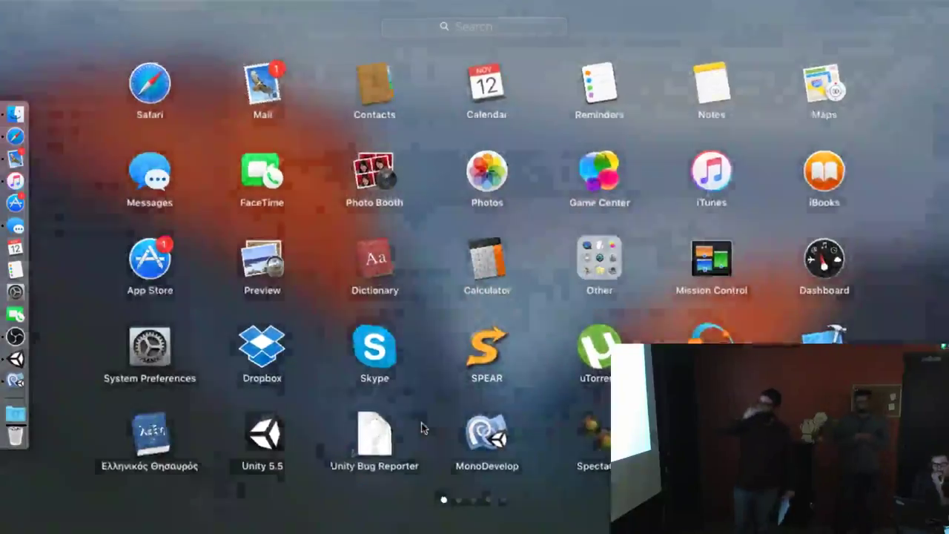
pyautogui.click(419, 423)
pyautogui.press('super+Tab')
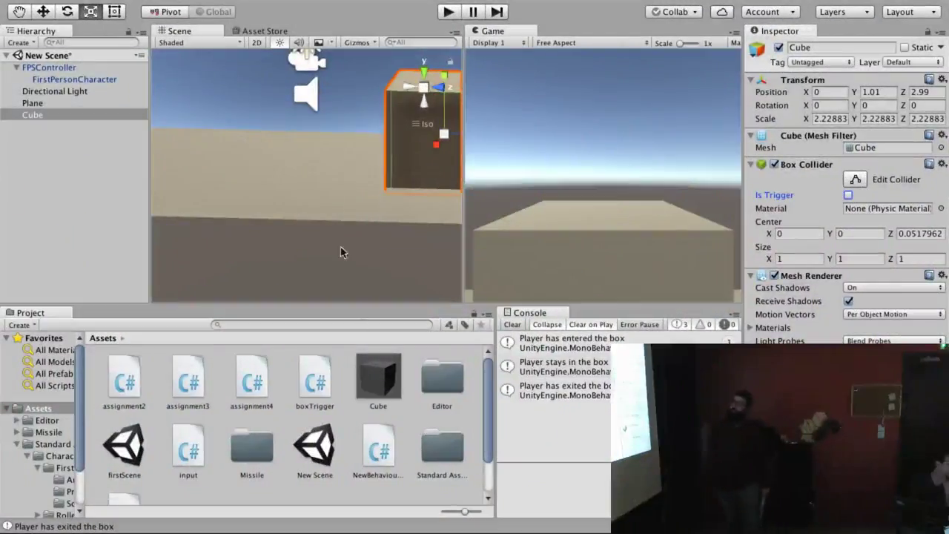
# - Play the scene and walk the player into the solid cube with W and S
pyautogui.click(448, 12)
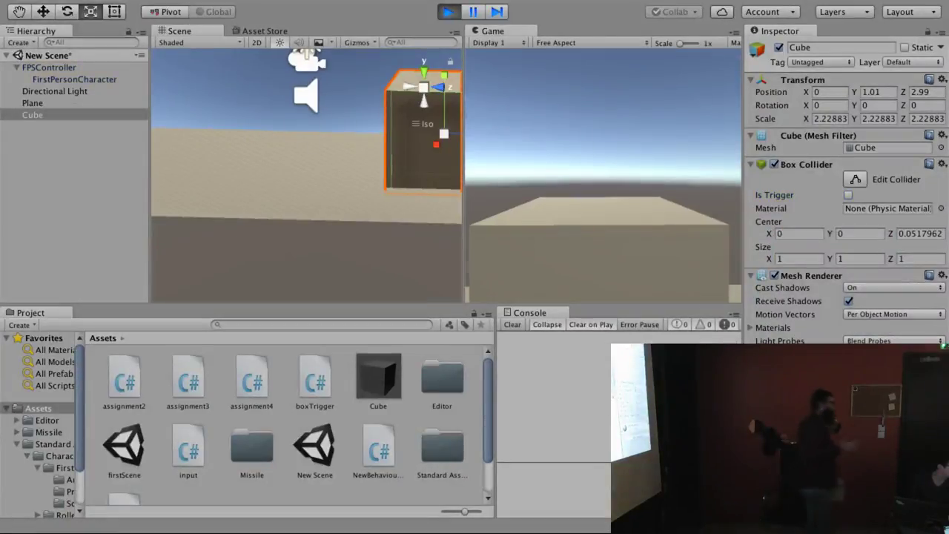
pyautogui.press('w')
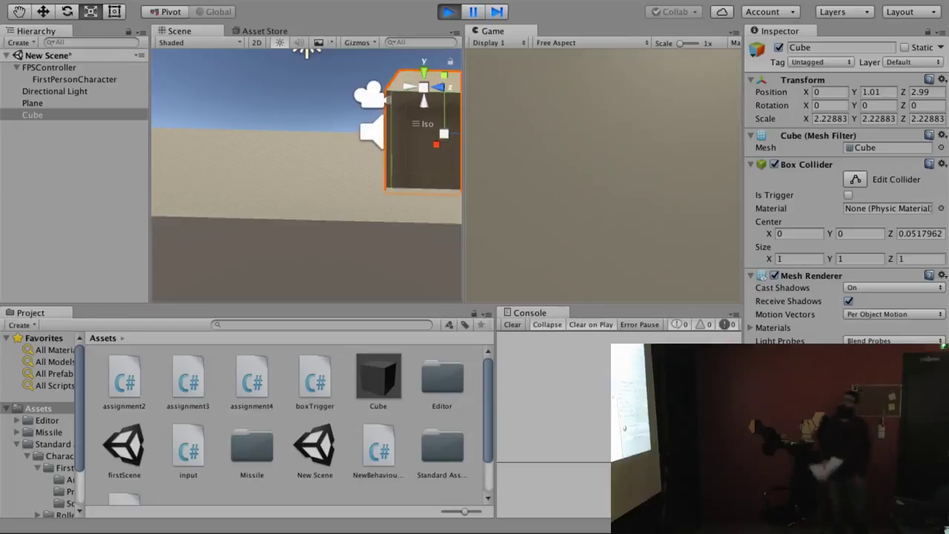
pyautogui.press('w')
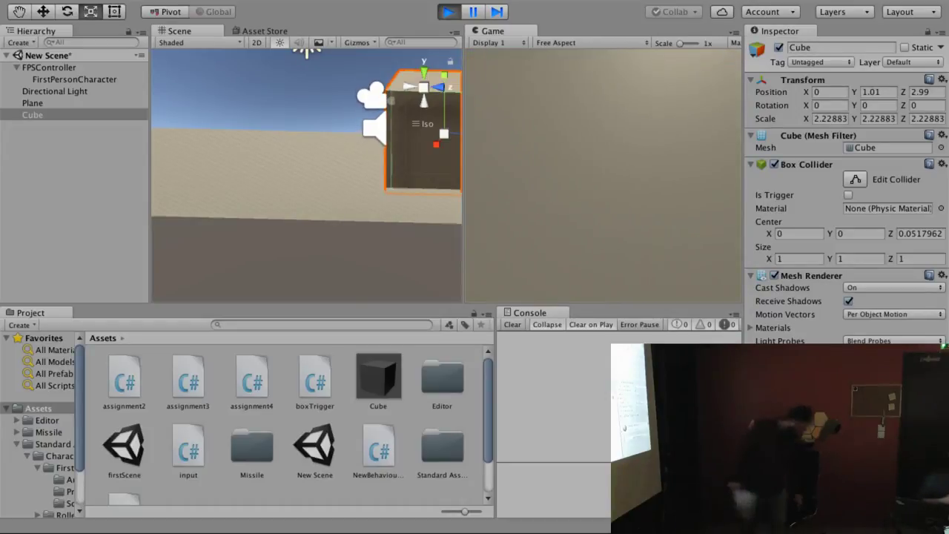
pyautogui.press('s')
pyautogui.press('w')
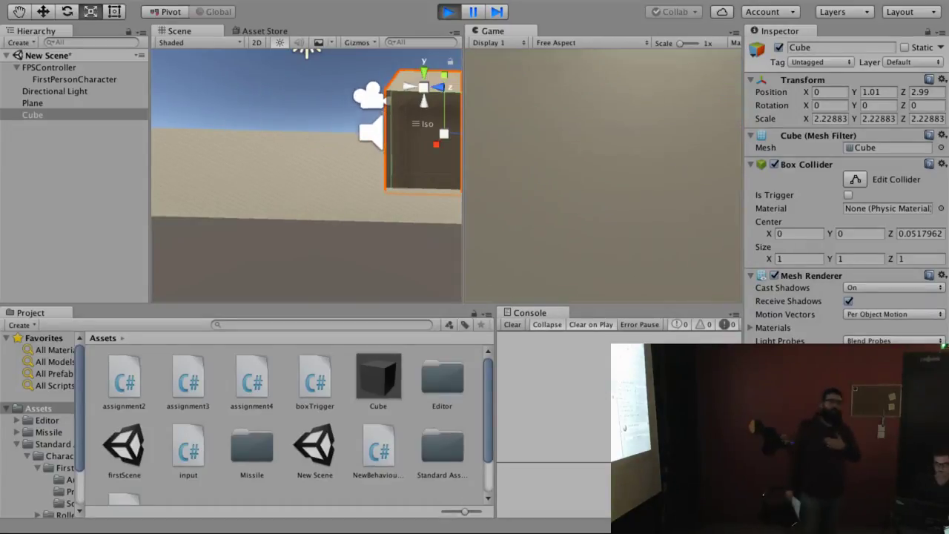
pyautogui.press('s')
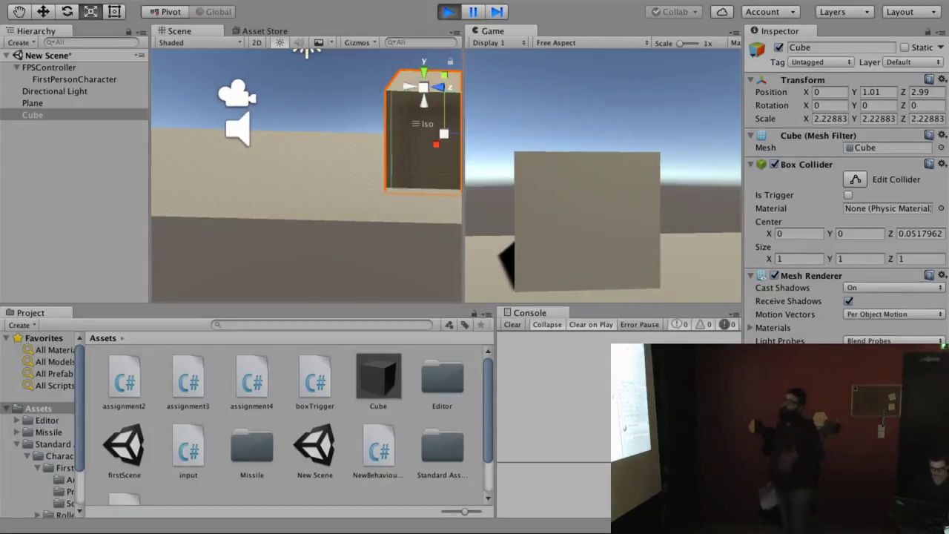
# - Stop play mode and set the Cube's Box Collider Center Z to 0
pyautogui.hotkey('ctrl', 'p')
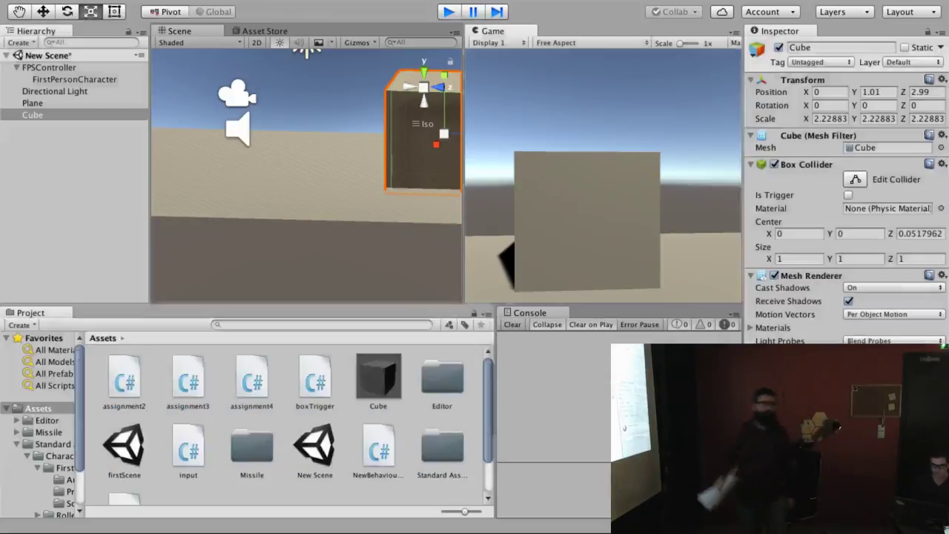
pyautogui.click(923, 234)
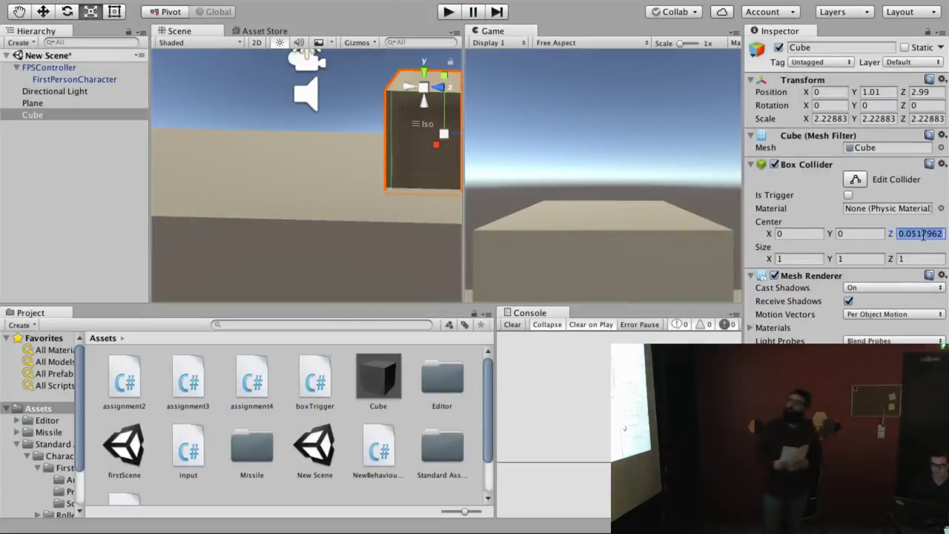
pyautogui.write('0')
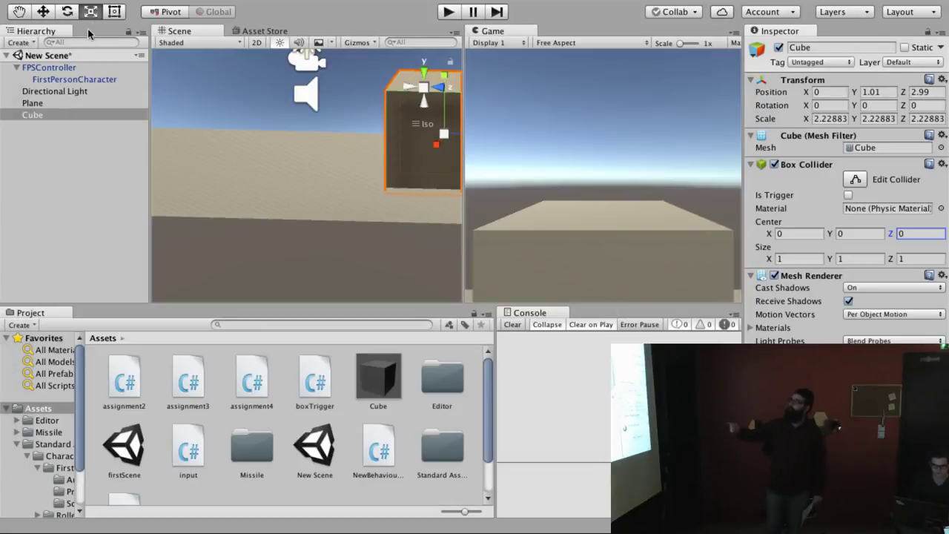
# - Select the FPSController and scroll the Inspector to check its Rigidbody settings
pyautogui.click(74, 79)
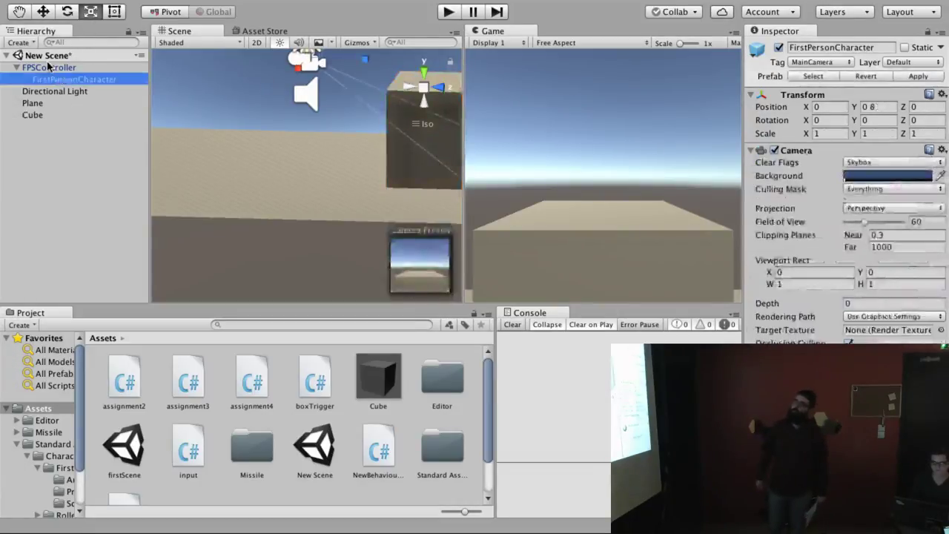
pyautogui.click(49, 68)
pyautogui.scroll(-3, 919, 269)
pyautogui.scroll(-6, 915, 310)
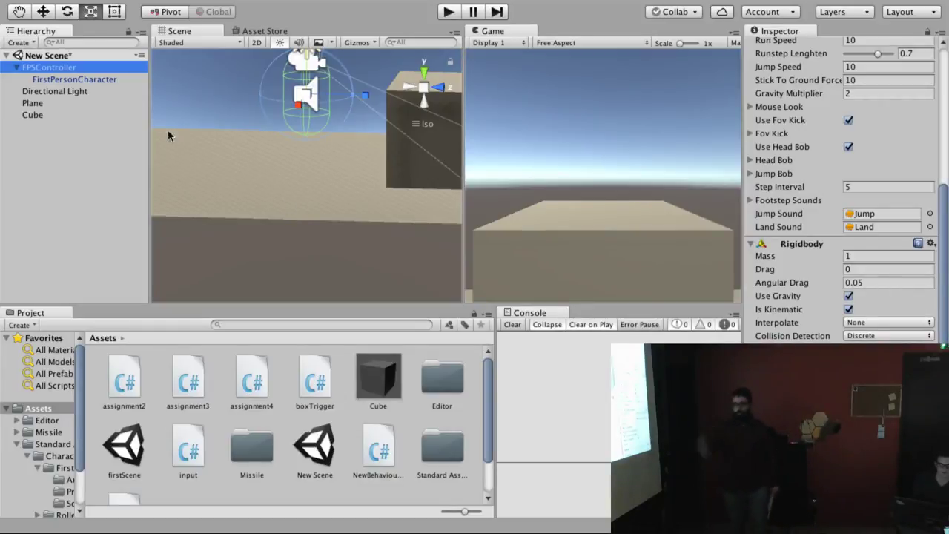
# - Reselect the Cube and go back to boxTrigger.cs in MonoDevelop
pyautogui.click(20, 116)
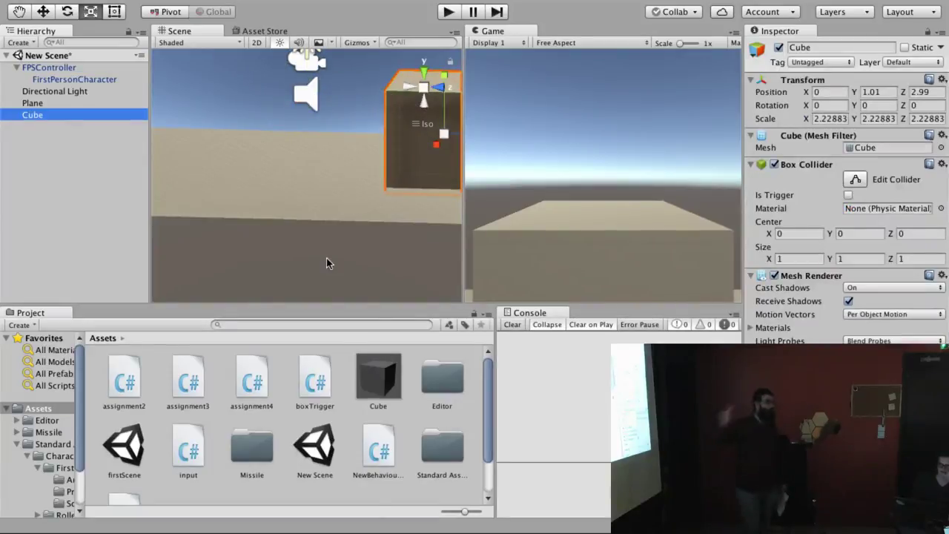
pyautogui.press('super+Tab')
pyautogui.scroll(2, 392, 220)
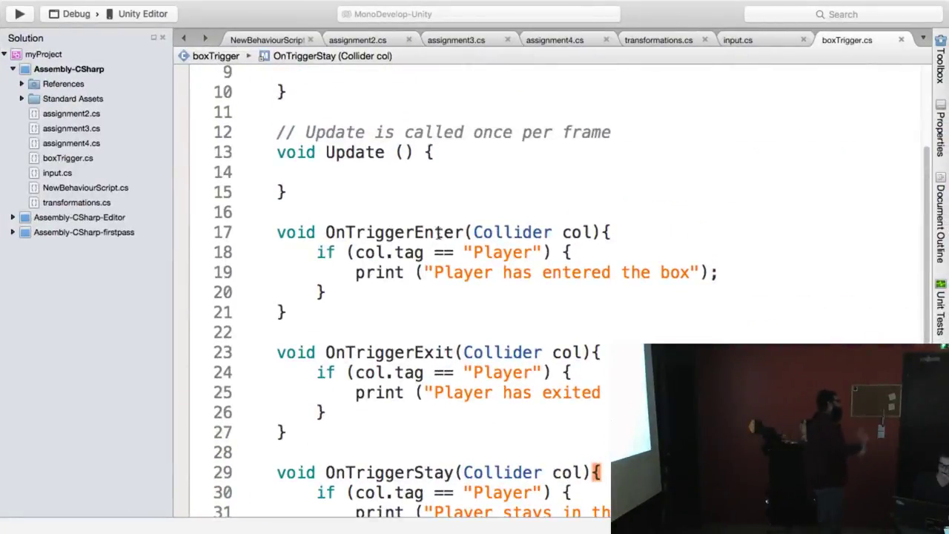
# - Add an OnCollisionEnter(Collision col) method with its braces below OnTriggerStay
pyautogui.scroll(-4, 311, 401)
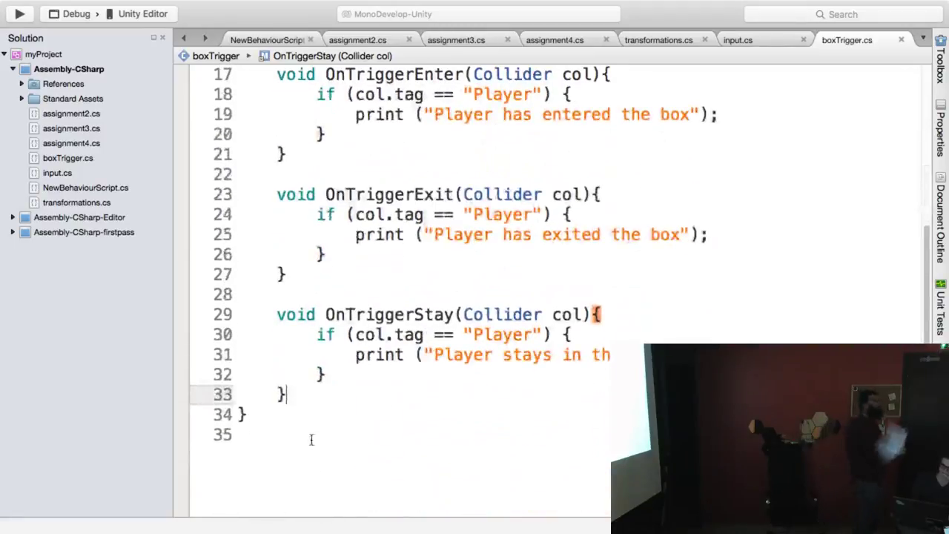
pyautogui.press('Return')
pyautogui.press('Return')
pyautogui.write('vo')
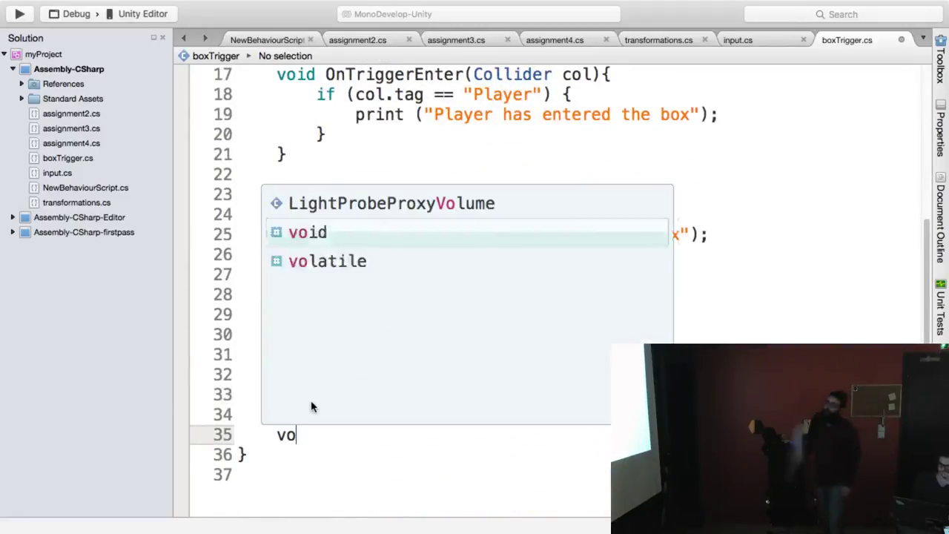
pyautogui.write('id OnCollid')
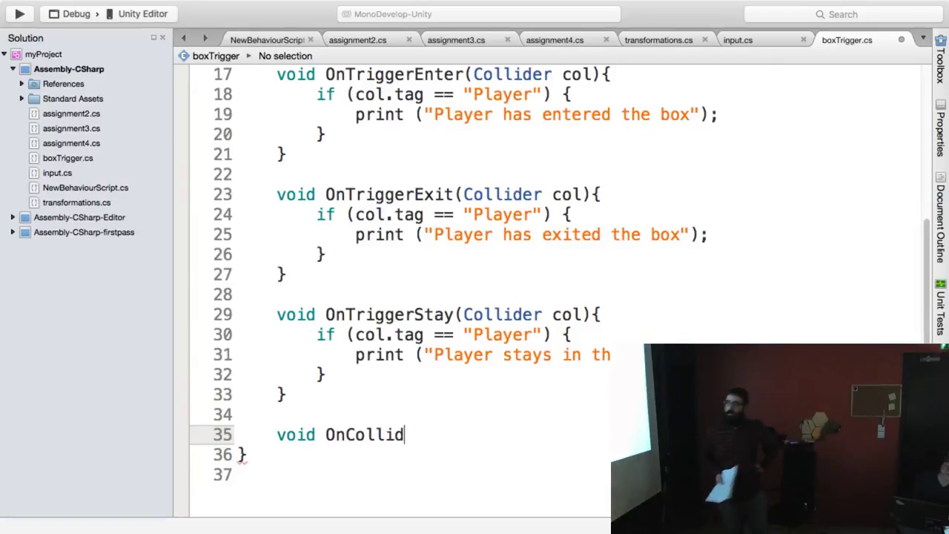
pyautogui.write('ionEnt')
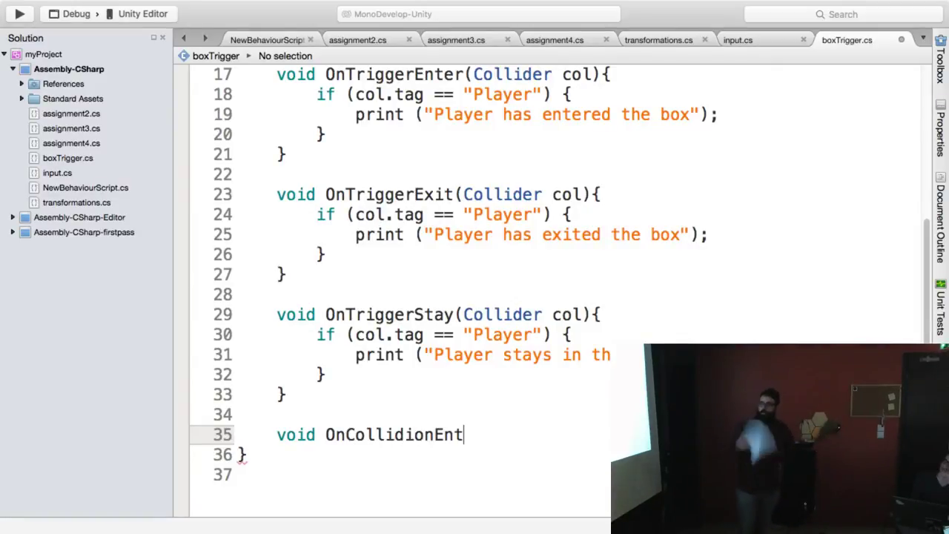
pyautogui.write('er()')
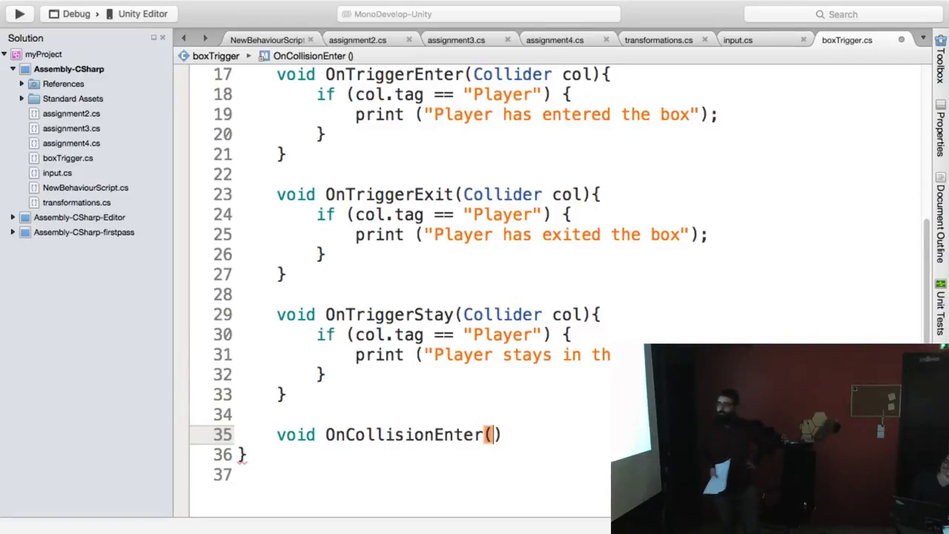
pyautogui.write('Colli')
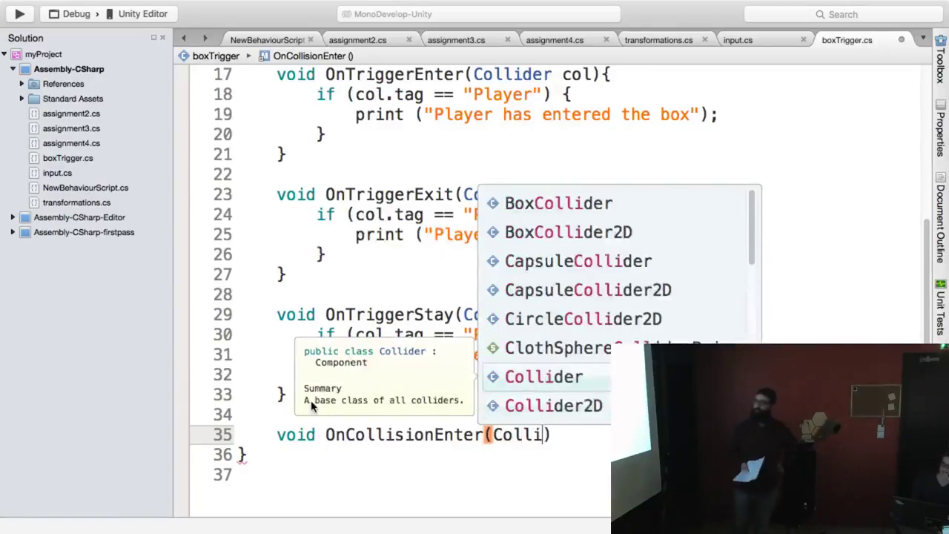
pyautogui.write('sion co')
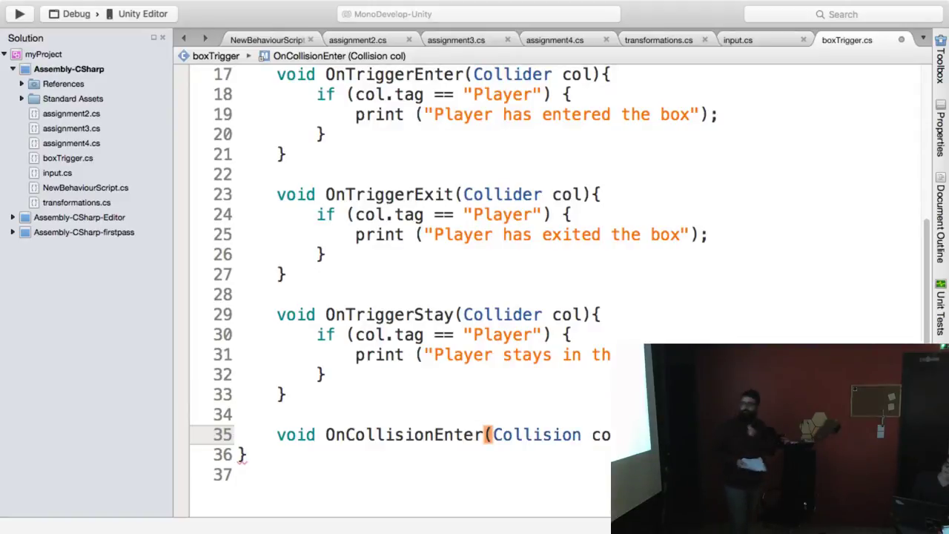
pyautogui.press('Return')
pyautogui.write('}')
pyautogui.press('Return')
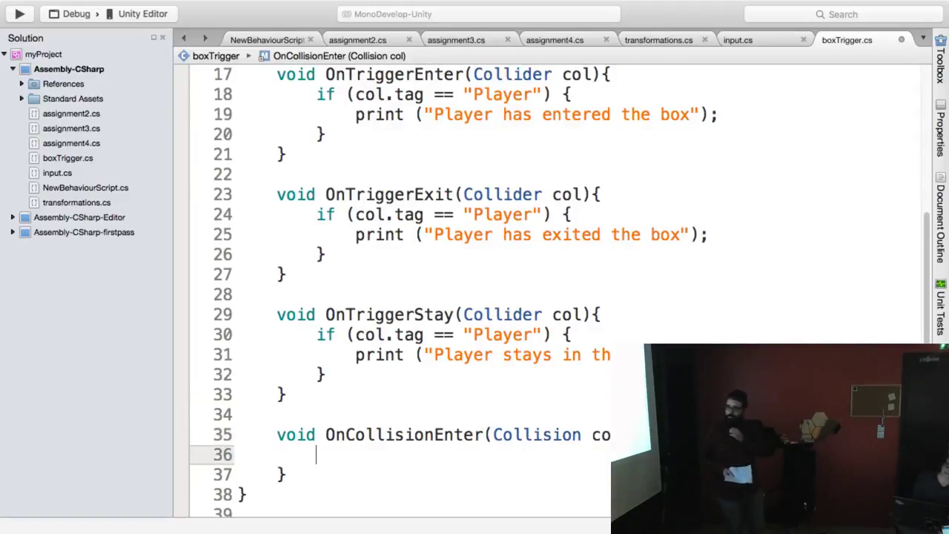
# - Write the condition if (col.gameObject.tag == "Pla…"), accepting the gameObject autocomplete
pyautogui.write('if (')
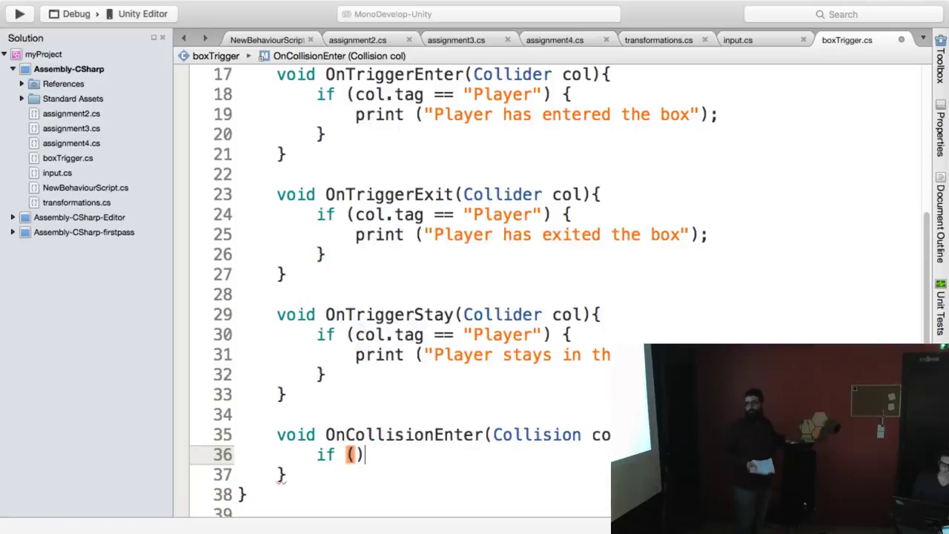
pyautogui.write('col.t')
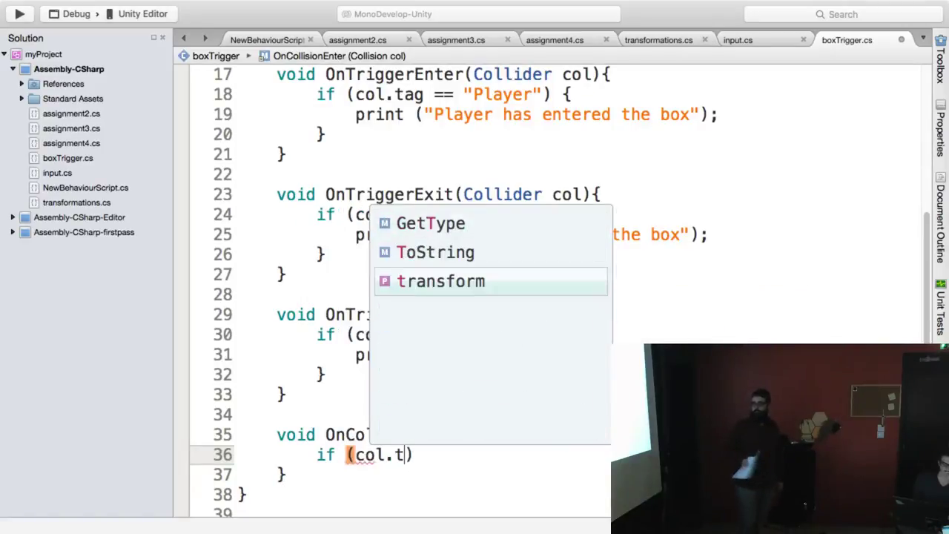
pyautogui.press('BackSpace')
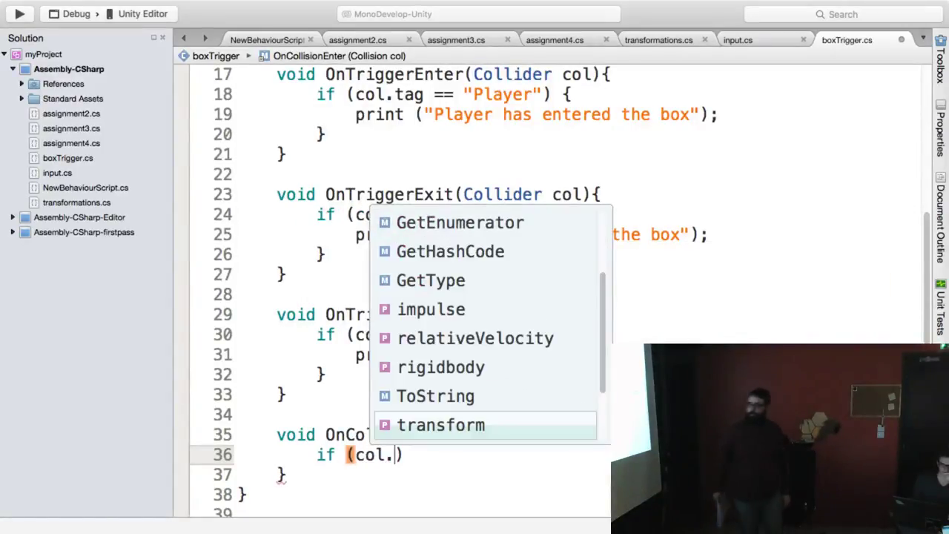
pyautogui.press('BackSpace')
pyautogui.press('BackSpace')
pyautogui.press('BackSpace')
pyautogui.write('gam')
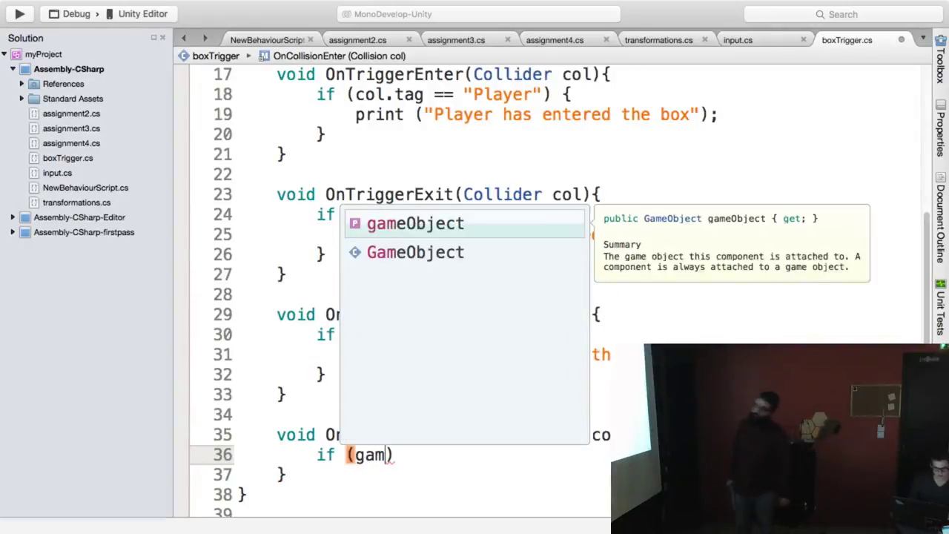
pyautogui.press('BackSpace')
pyautogui.press('BackSpace')
pyautogui.press('BackSpace')
pyautogui.write('col')
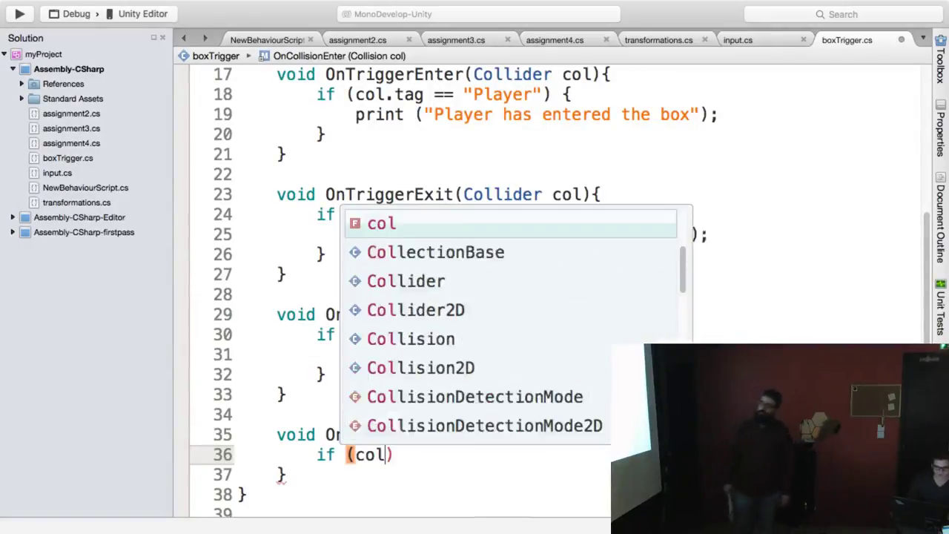
pyautogui.write('.game')
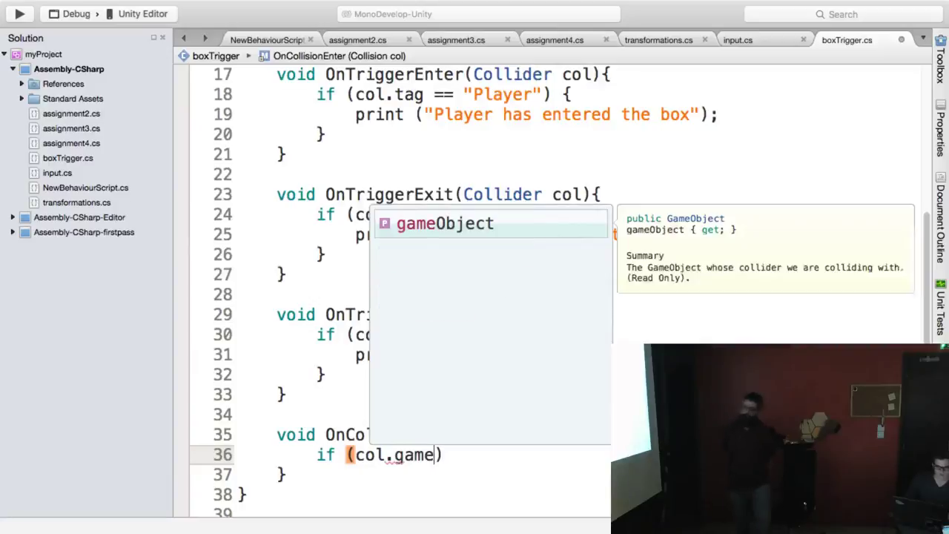
pyautogui.press('Return')
pyautogui.write('.ta')
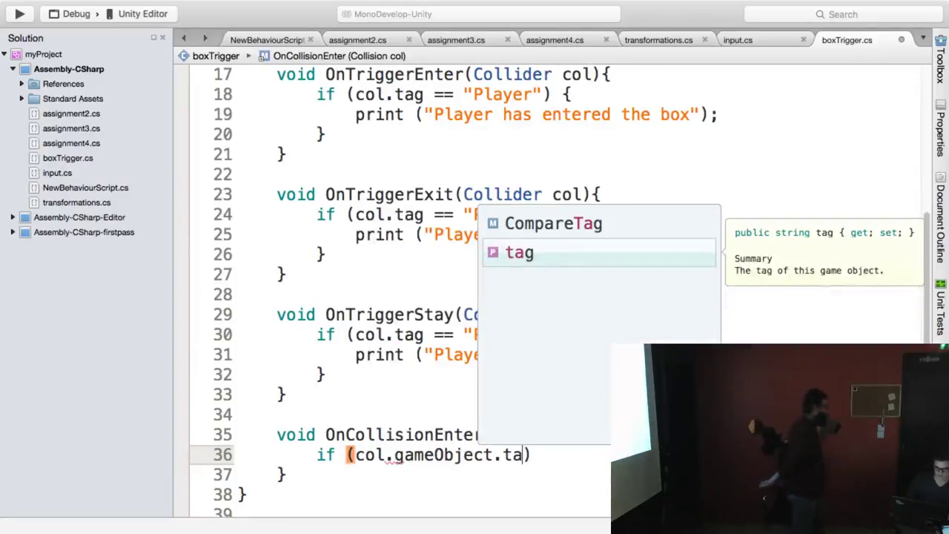
pyautogui.write('g == "')
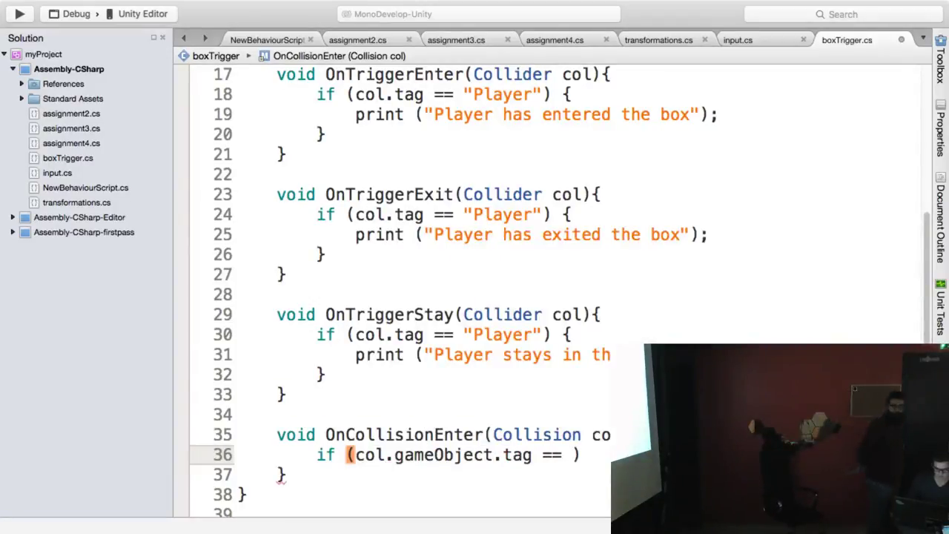
pyautogui.write('Pl')
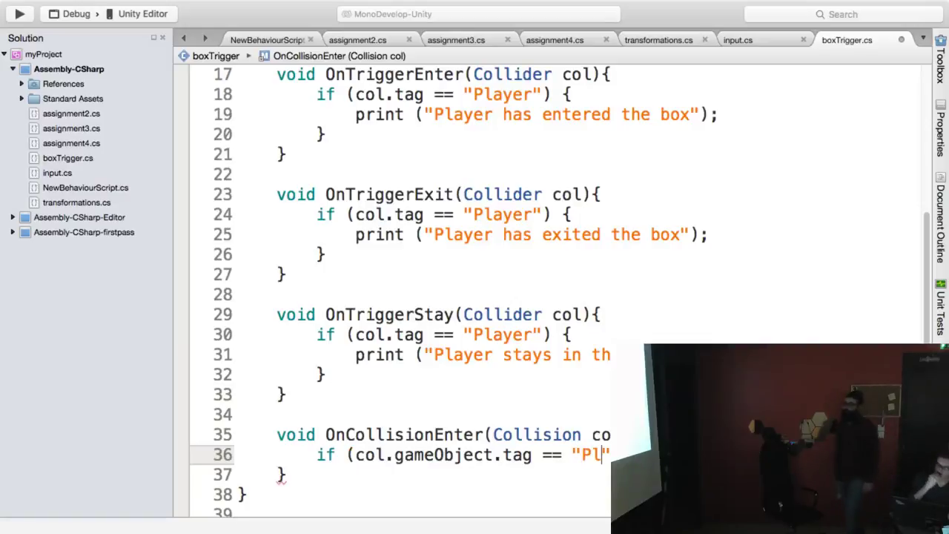
pyautogui.write('a')
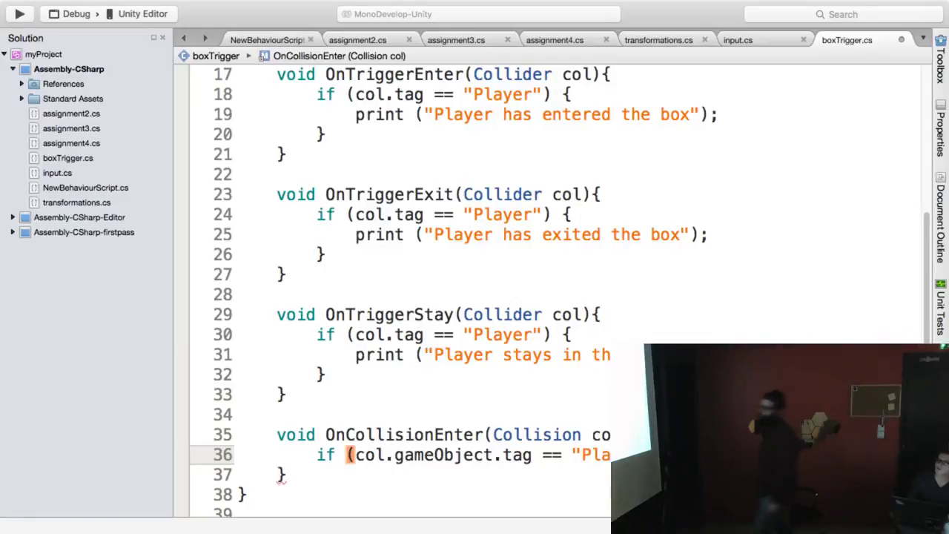
pyautogui.press('Return')
# - Close the if block and add a print ("Player hits first…") call inside it
pyautogui.write('}')
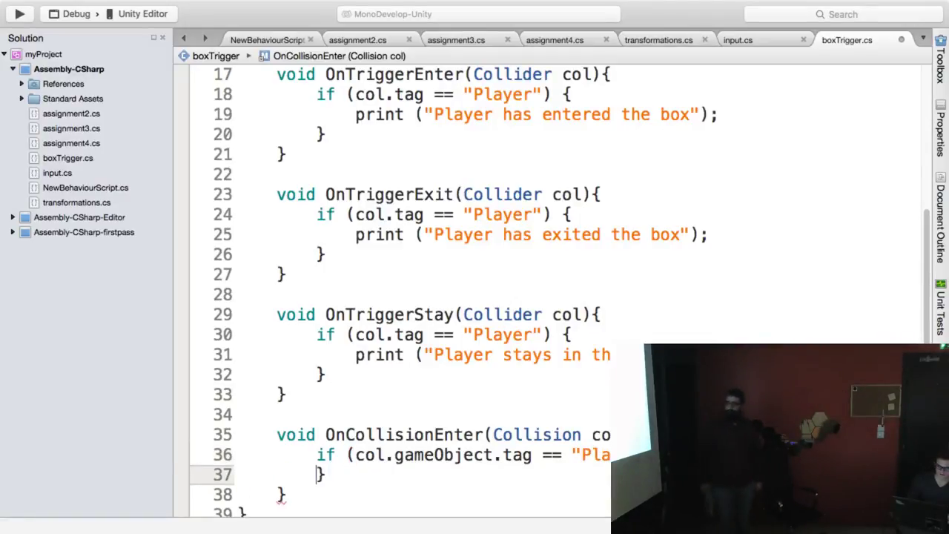
pyautogui.click(678, 454)
pyautogui.press('Return')
pyautogui.write('pr')
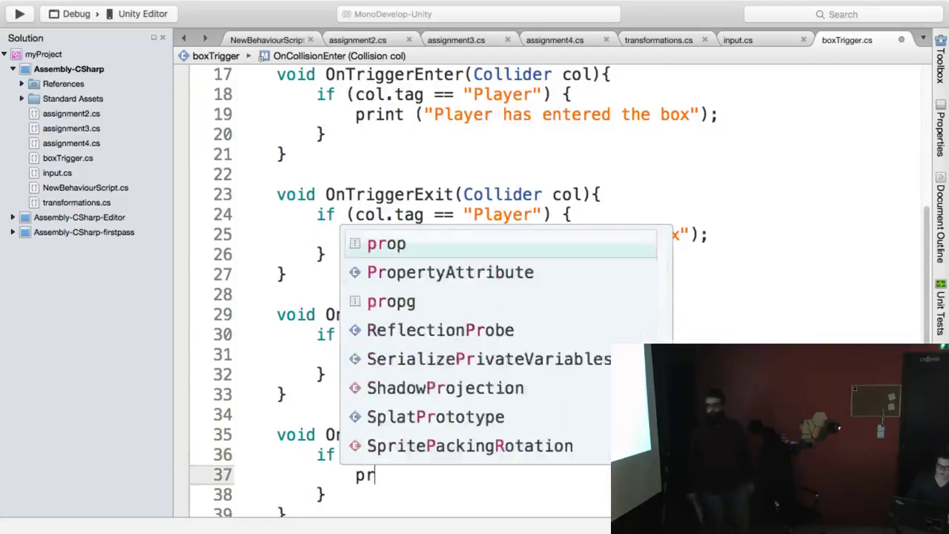
pyautogui.write('int(')
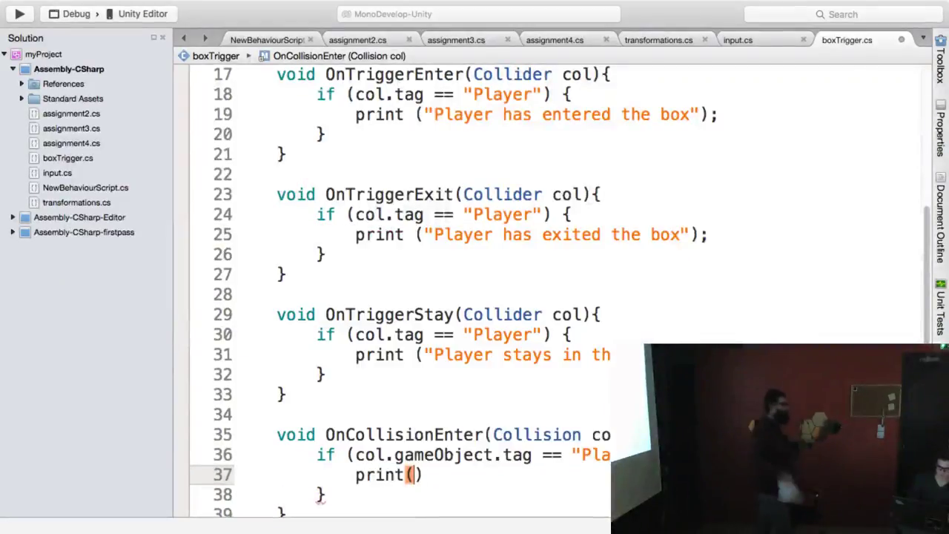
pyautogui.write('"')
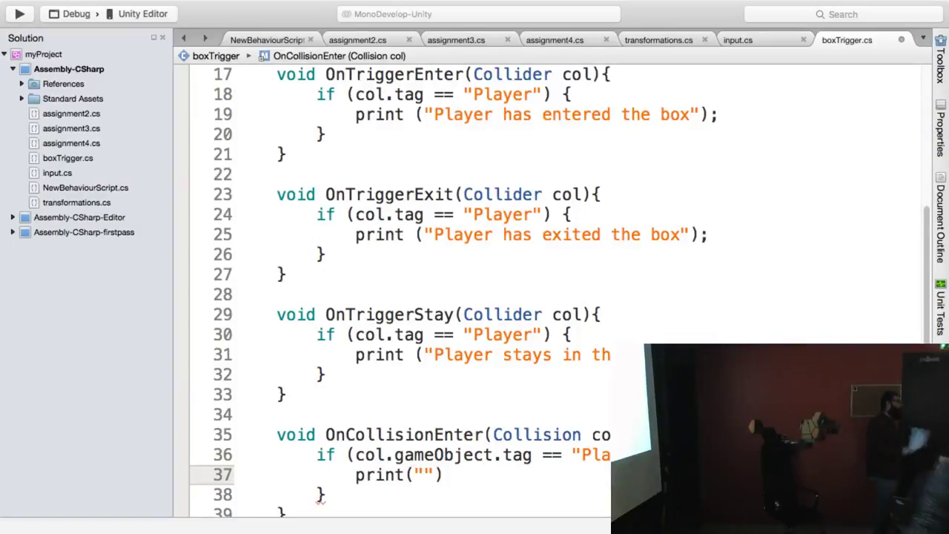
pyautogui.doubleClick(419, 453)
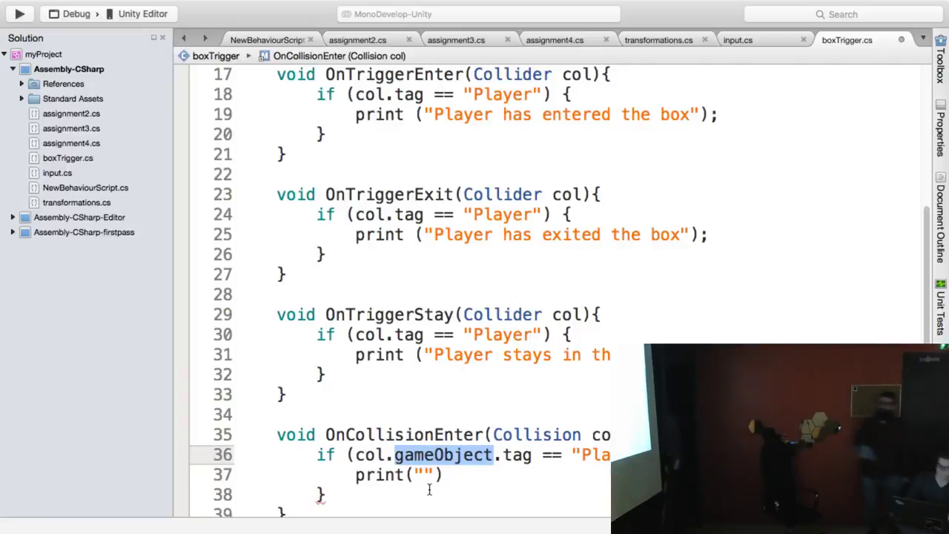
pyautogui.click(424, 474)
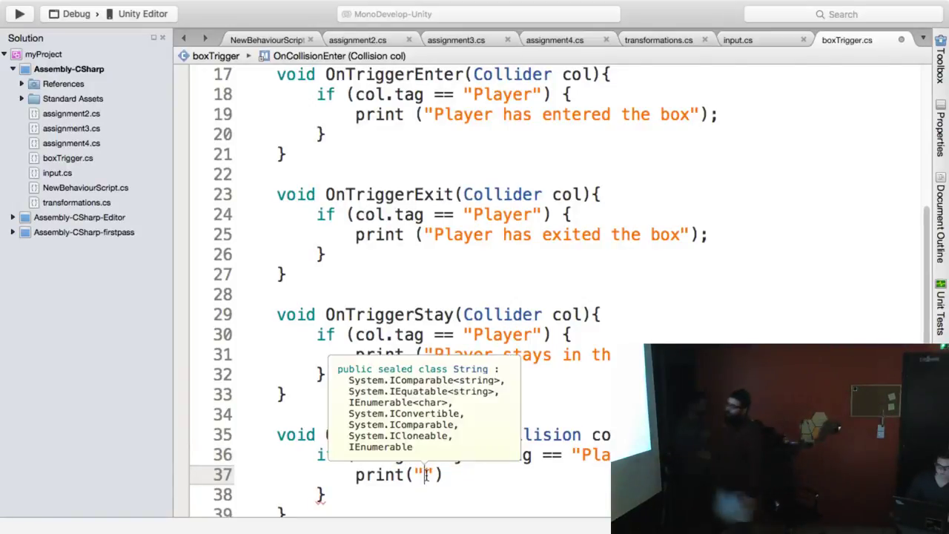
pyautogui.write('Play')
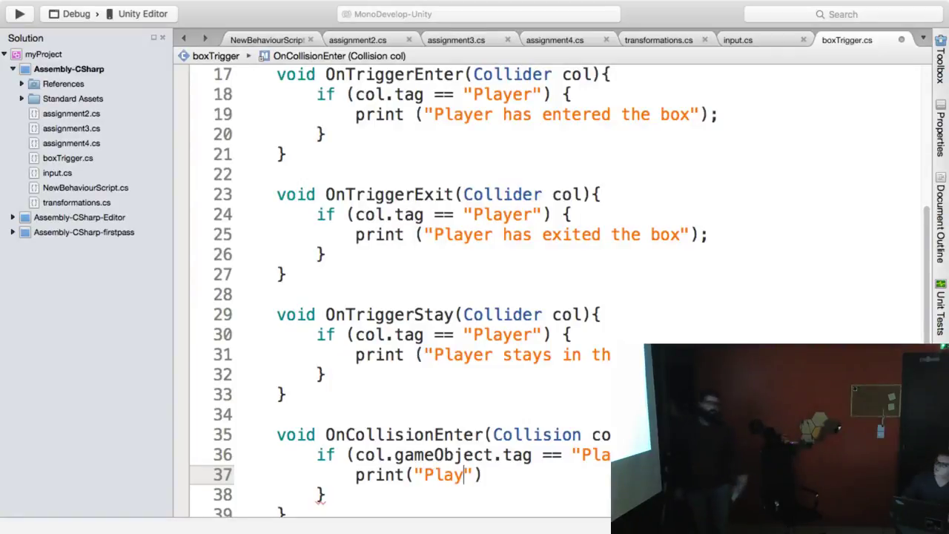
pyautogui.write('it ')
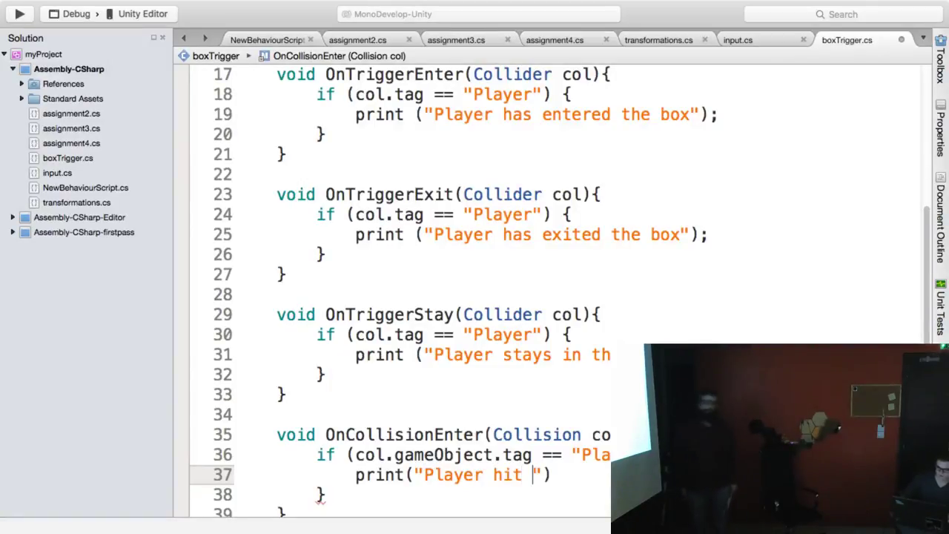
pyautogui.write('firstti')
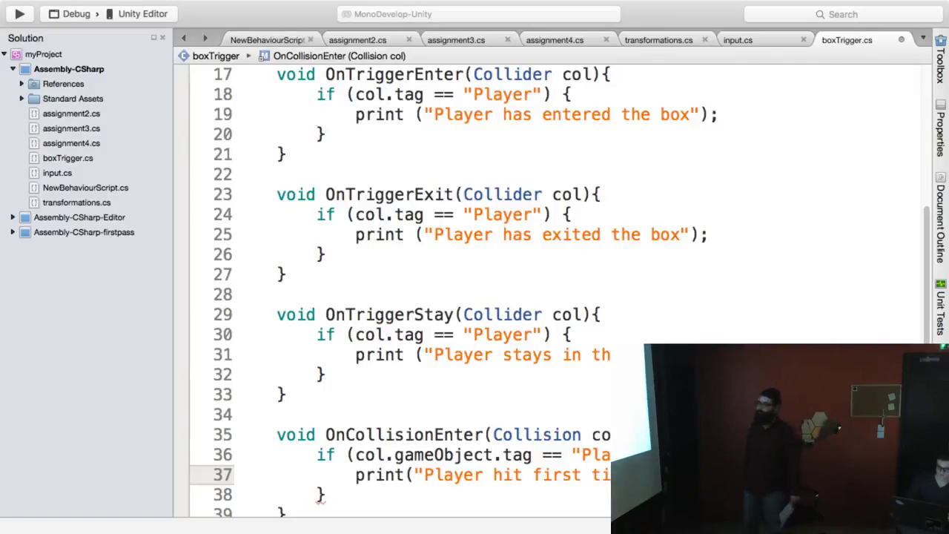
pyautogui.write('me"')
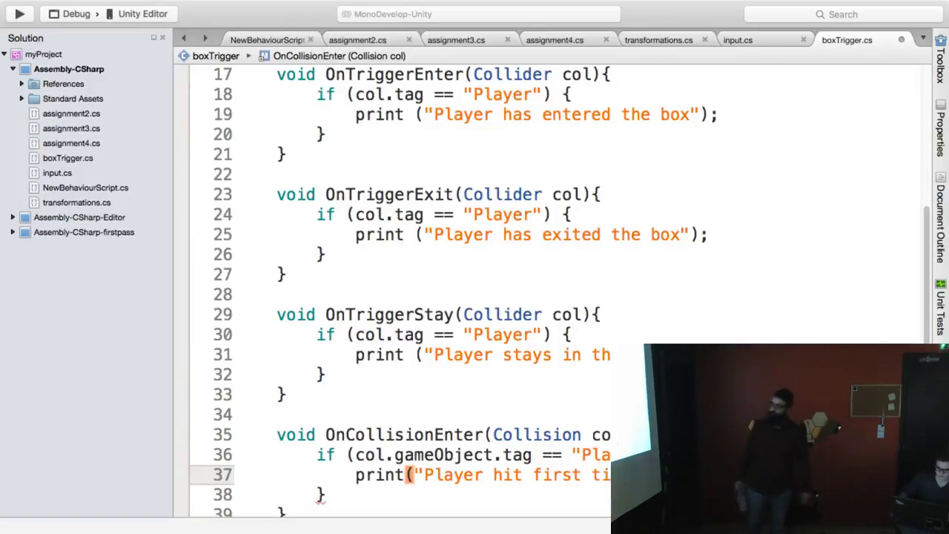
pyautogui.click(405, 474)
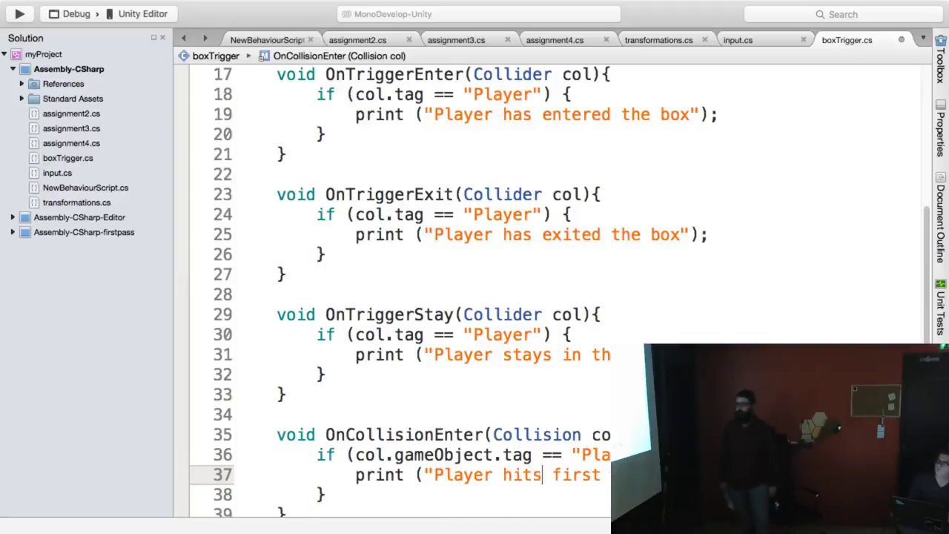
pyautogui.press('super+Tab')
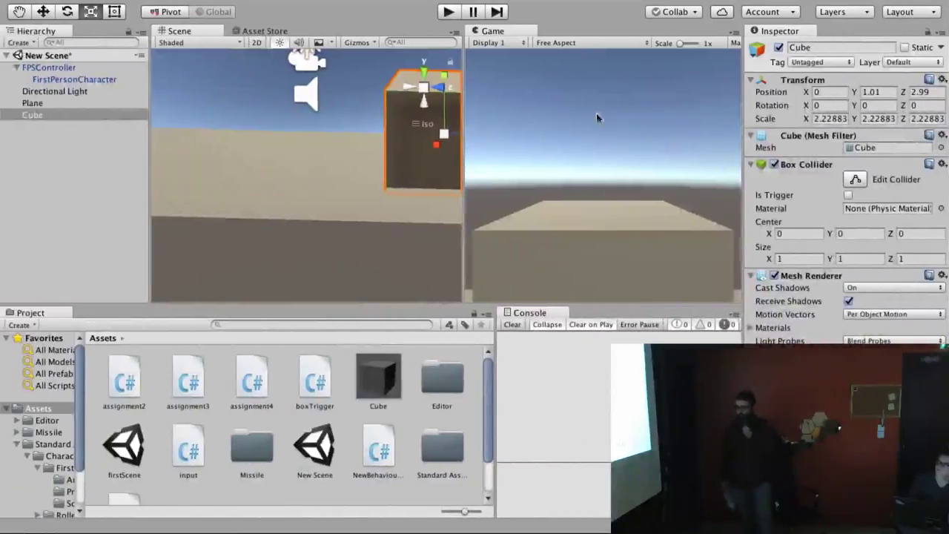
# - Run a play test pushing the player into the cube, then stop play mode
pyautogui.press('super+Tab')
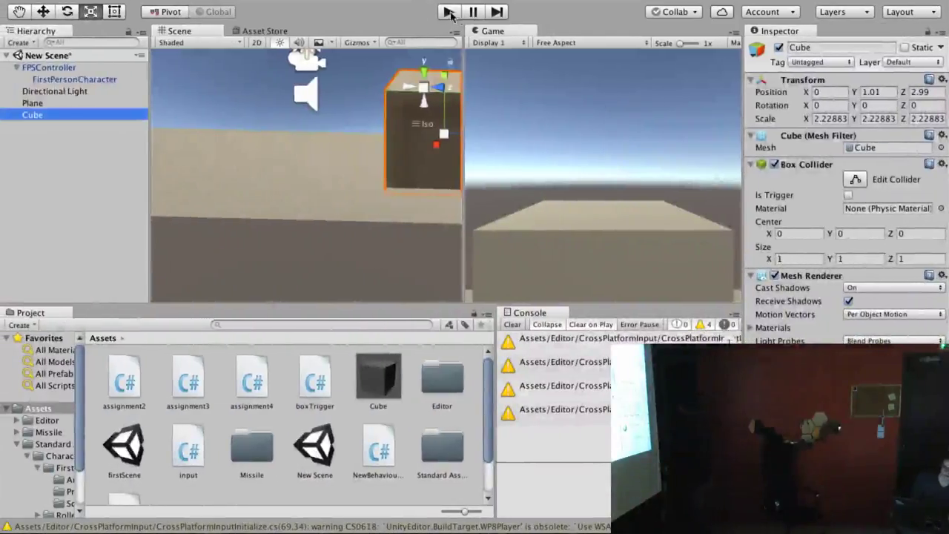
pyautogui.click(448, 12)
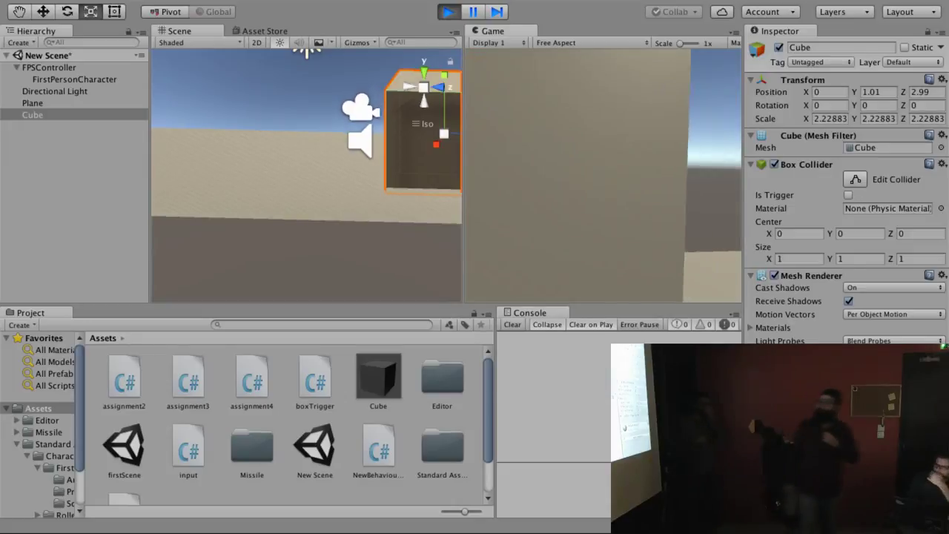
pyautogui.hotkey('ctrl', 'p')
# - Scroll through OnCollisionEnter in boxTrigger.cs, then return to the Unity Editor
pyautogui.press('super+Tab')
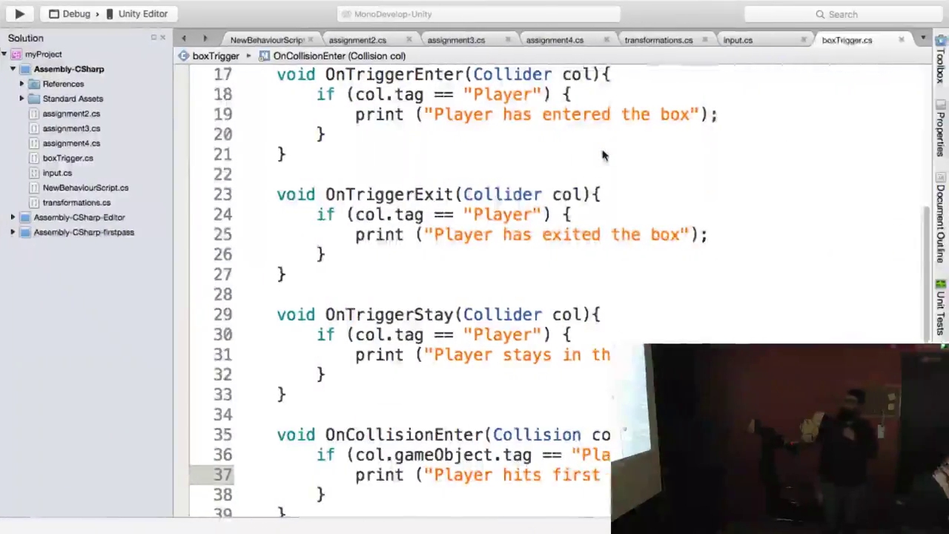
pyautogui.scroll(-2, 567, 393)
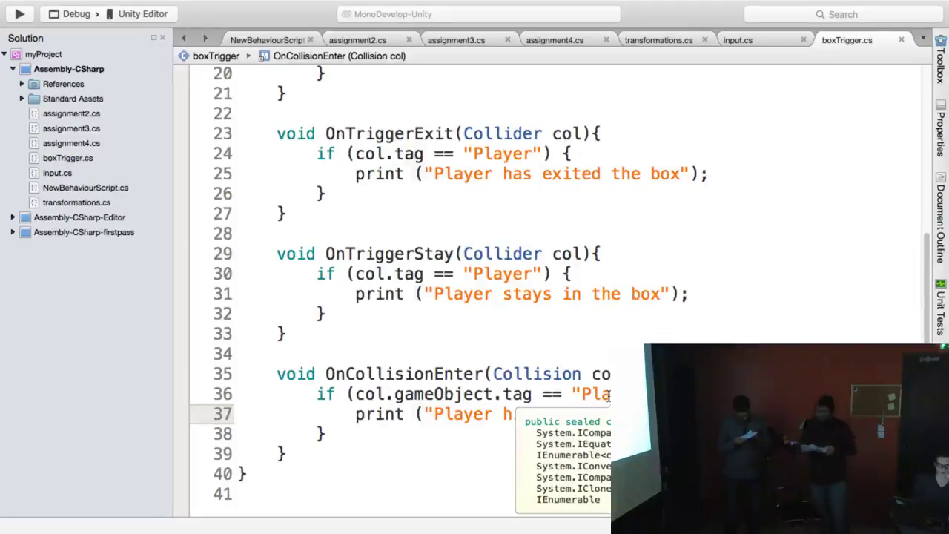
pyautogui.press('super+Tab')
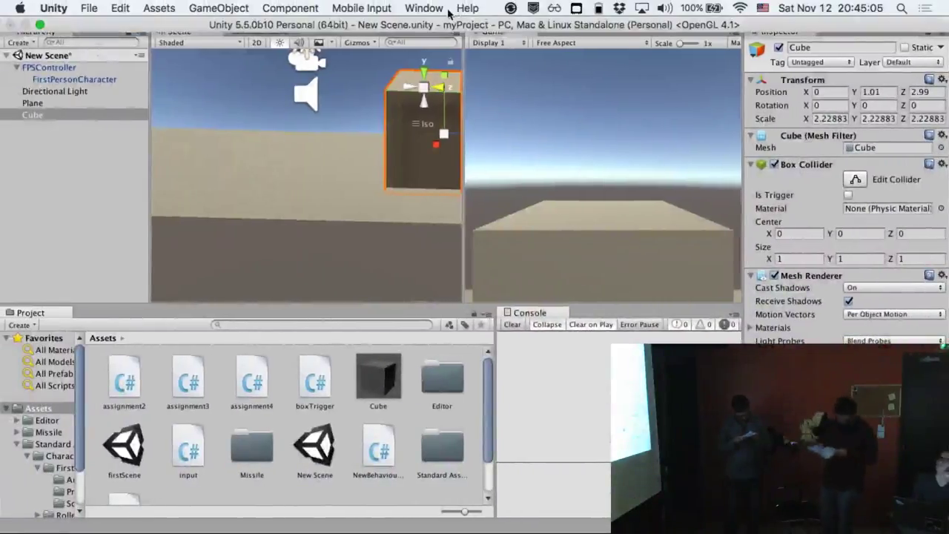
# - Start play mode and walk the player forward toward the cube
pyautogui.click(450, 13)
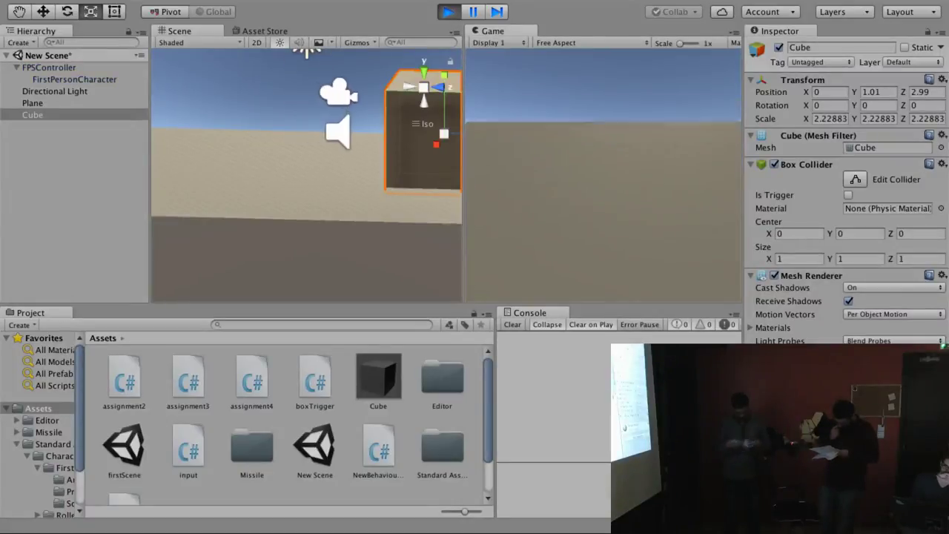
pyautogui.press('w')
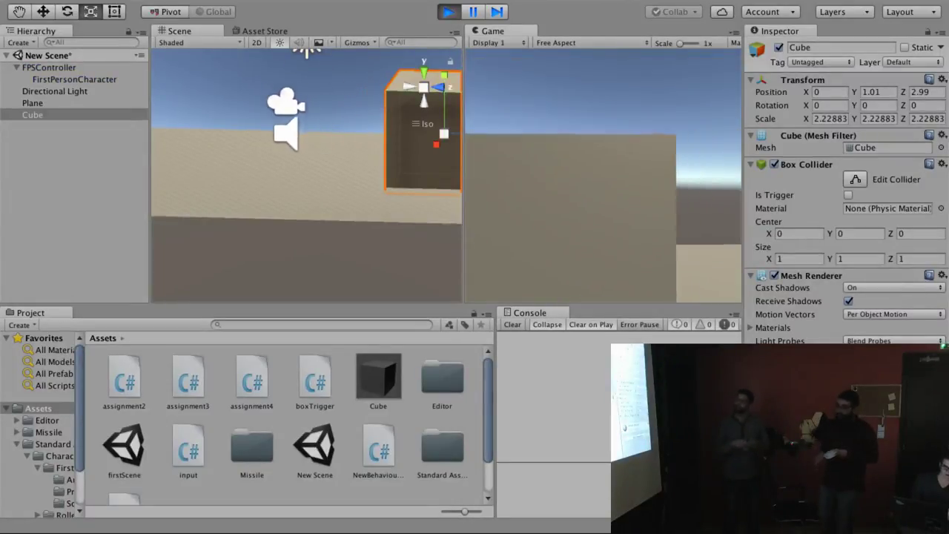
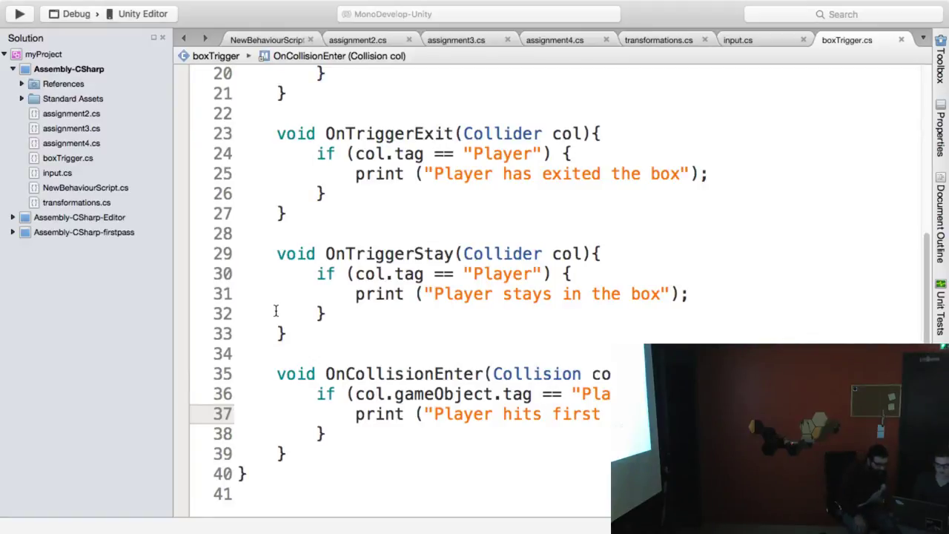
# - Back in Unity, inspect the FPSController and Cube components, then run the scene
pyautogui.press('super+Tab')
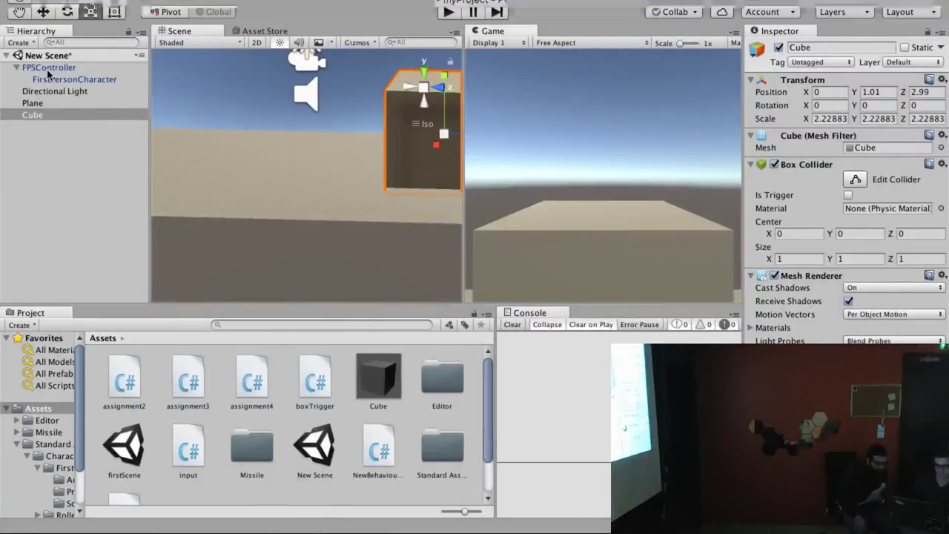
pyautogui.click(47, 68)
pyautogui.click(45, 113)
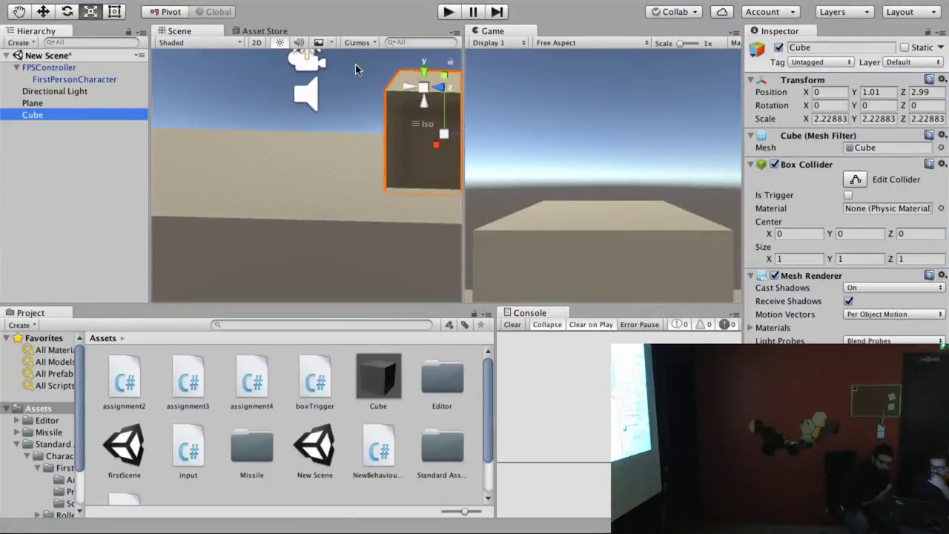
pyautogui.click(447, 12)
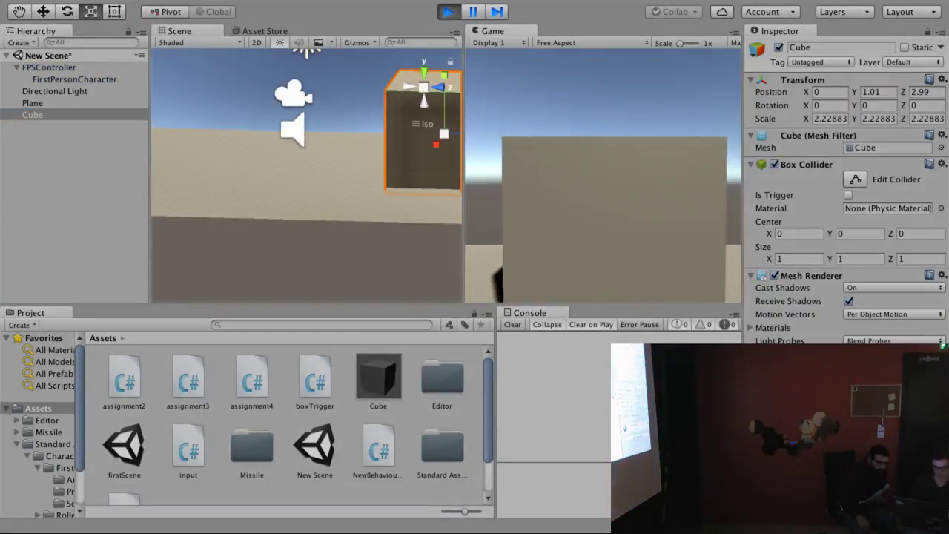
# - Rename OnCollisionEnter on line 35 to OnCollisionStay in boxTrigger.cs and save it
pyautogui.press('super+Tab')
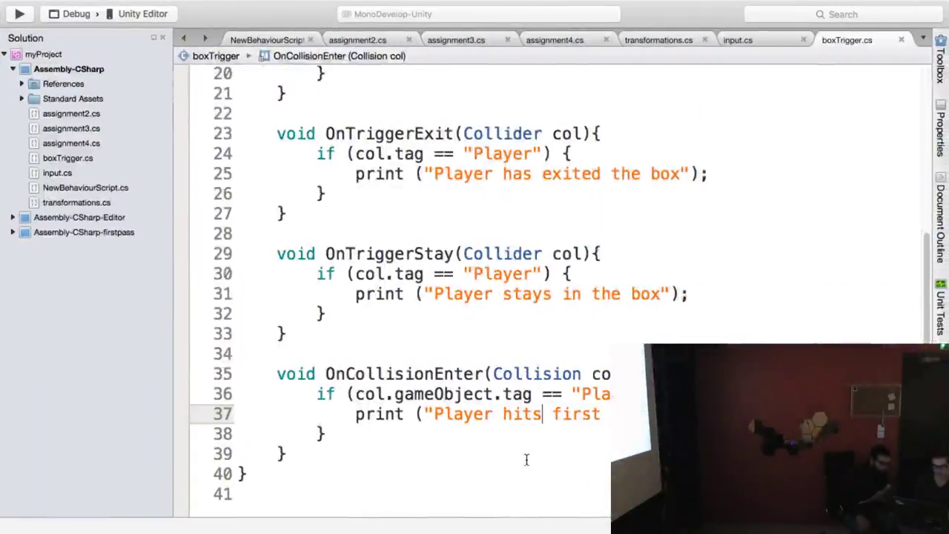
pyautogui.doubleClick(468, 372)
pyautogui.press('Right')
pyautogui.press('BackSpace')
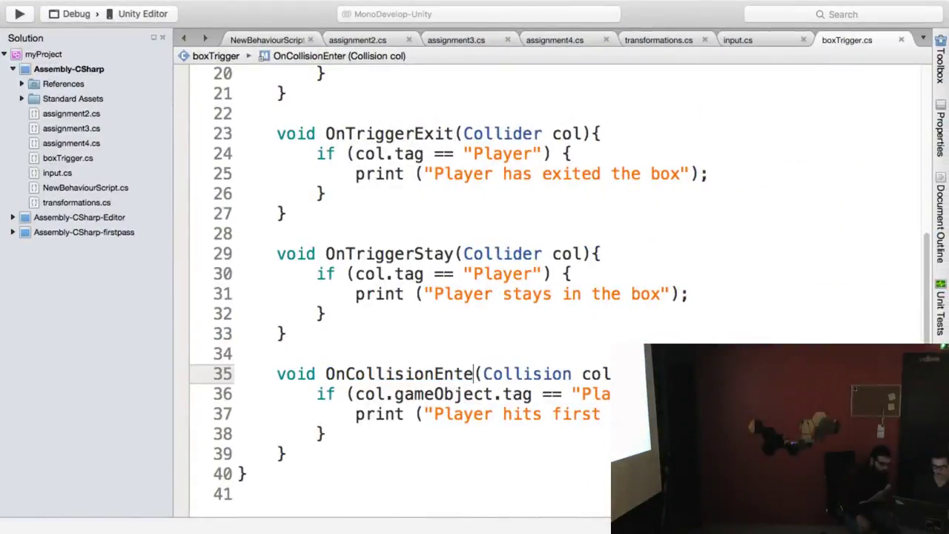
pyautogui.press('BackSpace')
pyautogui.press('BackSpace')
pyautogui.press('BackSpace')
pyautogui.press('BackSpace')
pyautogui.write('Sta')
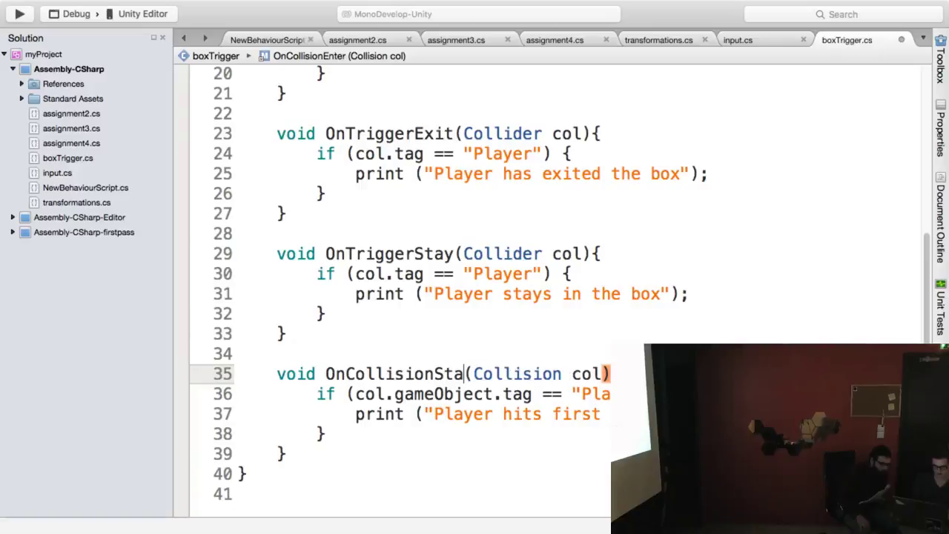
pyautogui.write('y')
pyautogui.press('super+s')
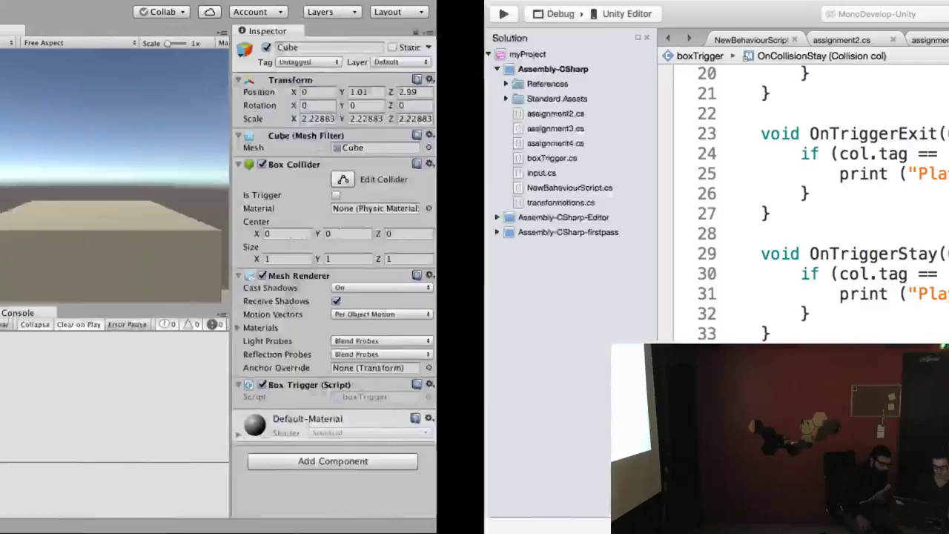
pyautogui.press('super+Tab')
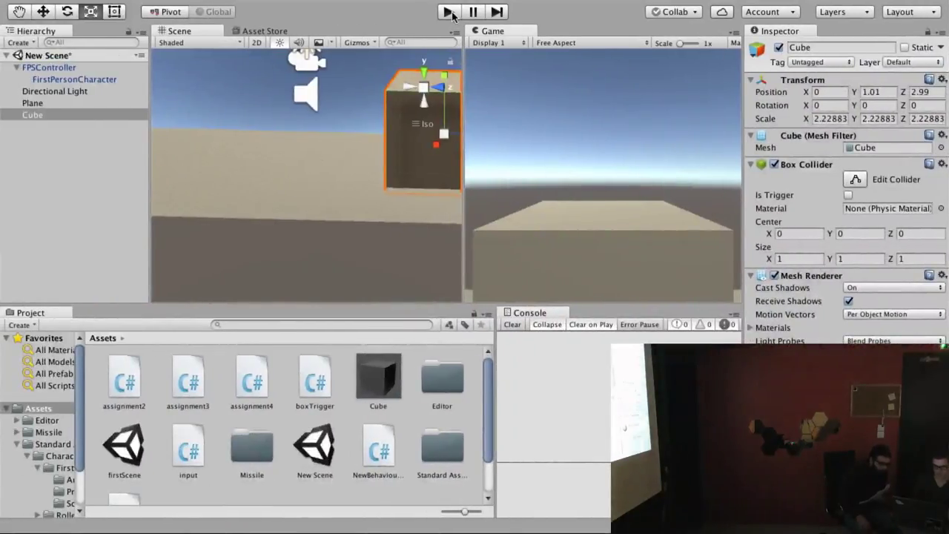
# - After a test run, complete 'col' to 'collision' on line 36 and save boxTrigger.cs
pyautogui.click(449, 12)
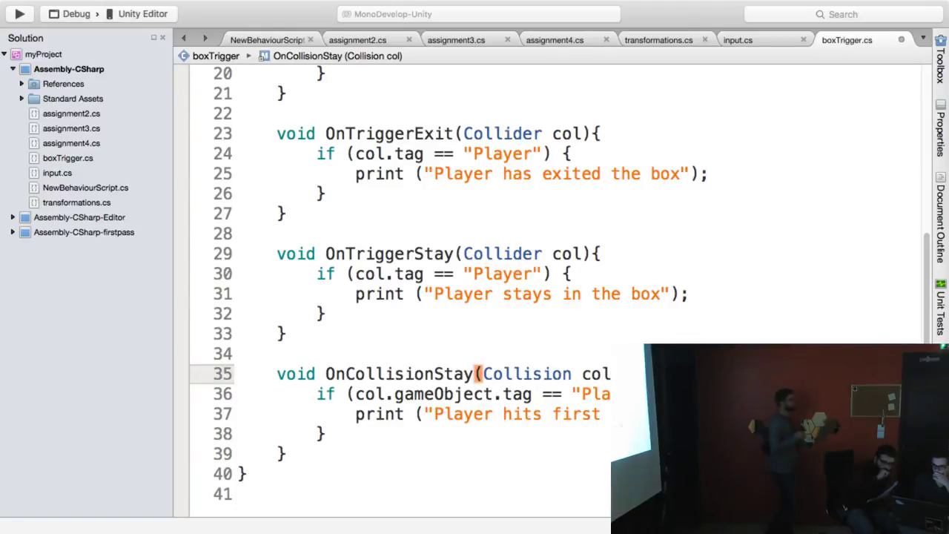
pyautogui.click(395, 393)
pyautogui.write('l')
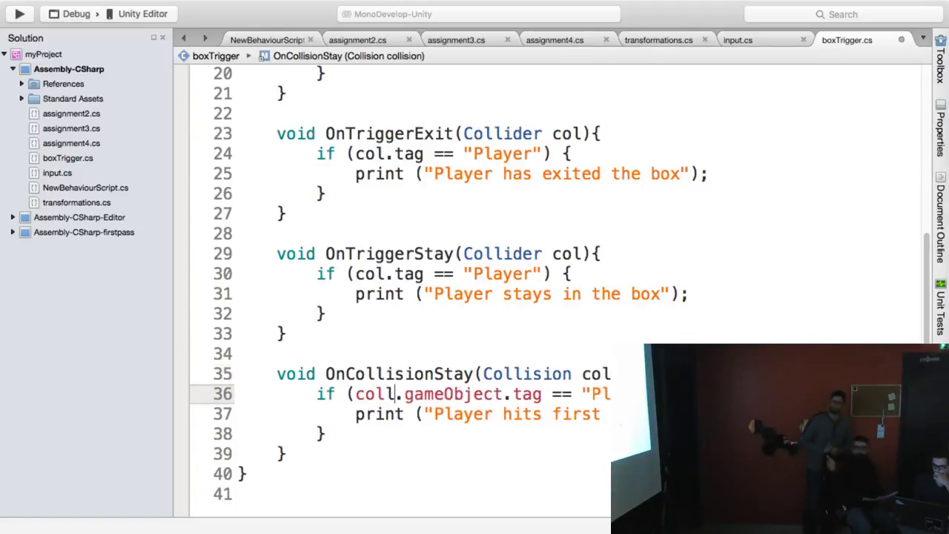
pyautogui.write('ision')
pyautogui.press('super+s')
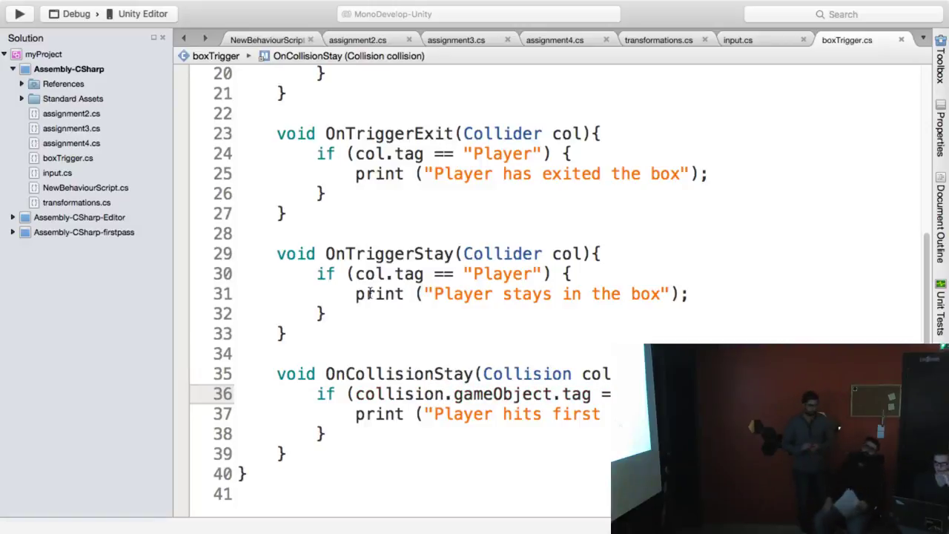
pyautogui.press('super+Tab')
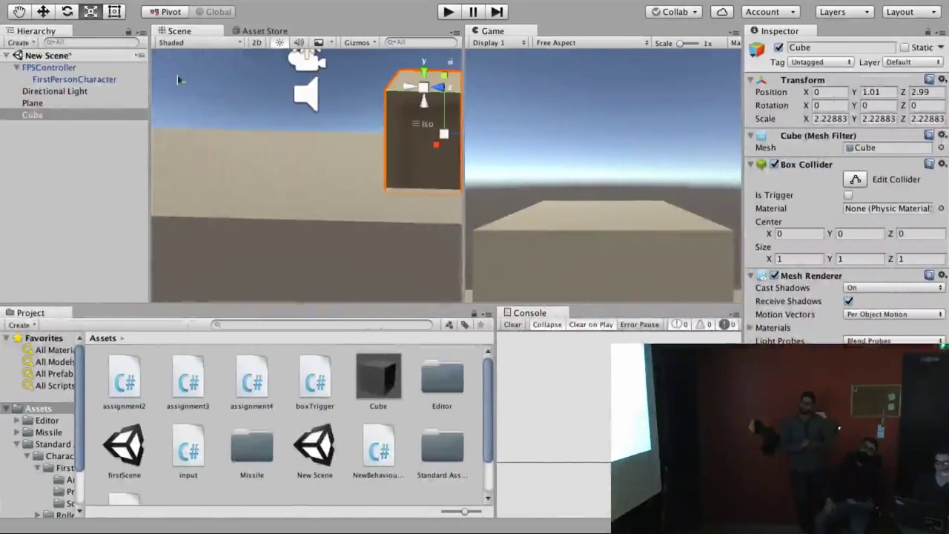
# - Add a Capsule Collider component to the FPSController
pyautogui.click(74, 68)
pyautogui.scroll(-10, 845, 186)
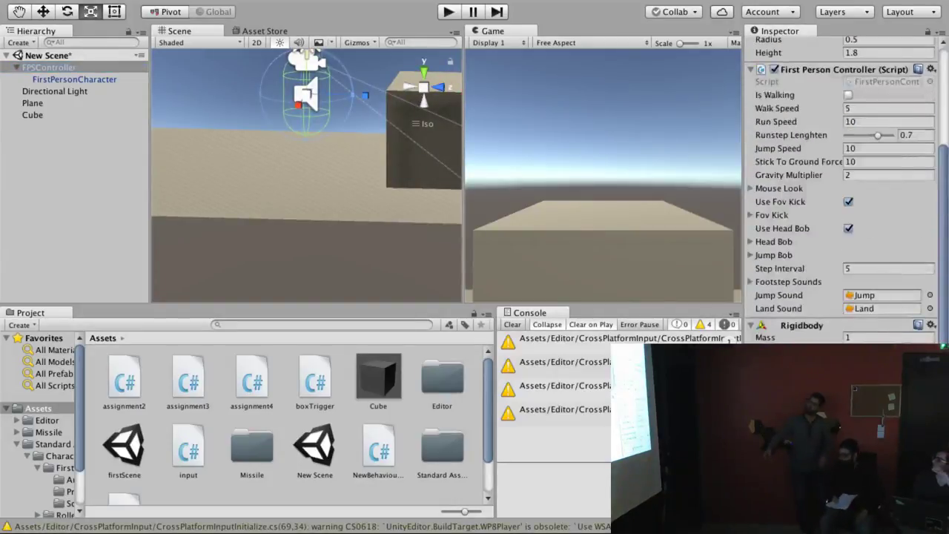
pyautogui.scroll(-5, 845, 185)
pyautogui.click(839, 355)
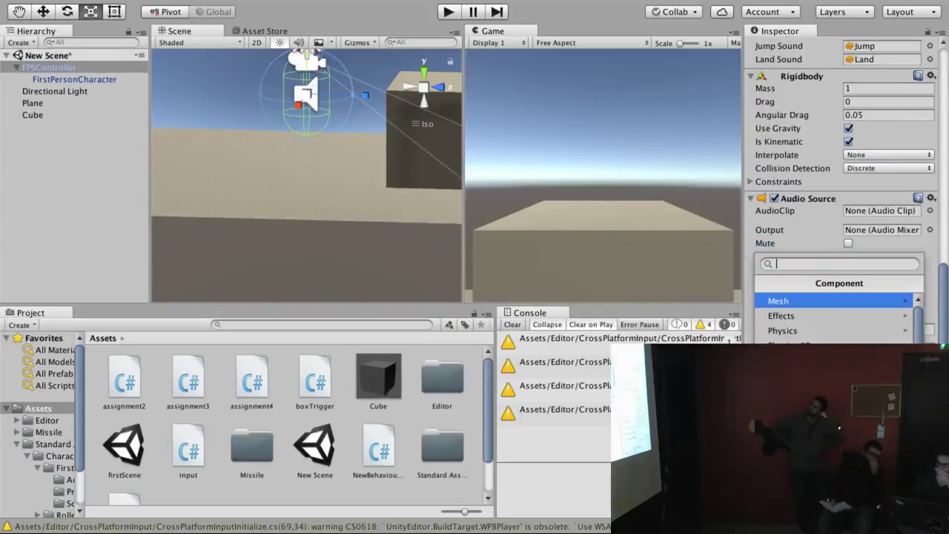
pyautogui.write('coll')
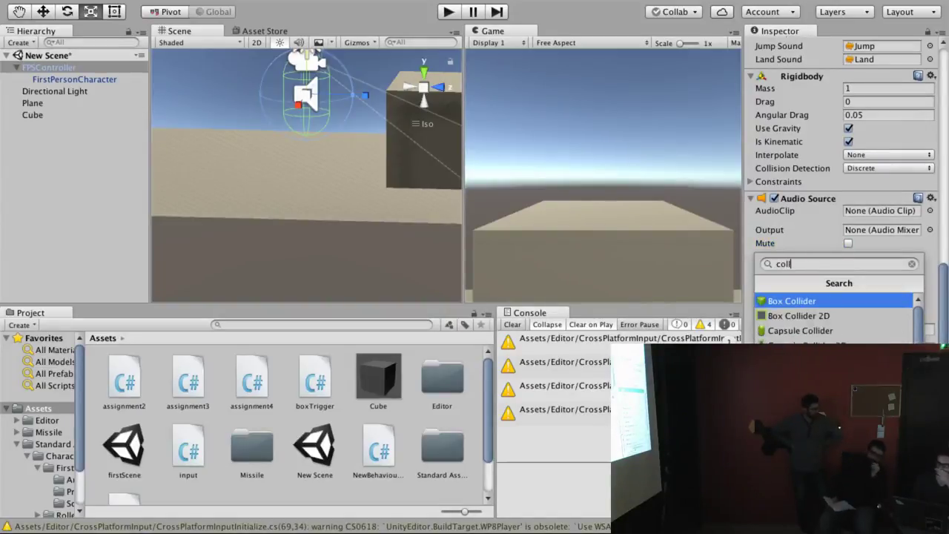
pyautogui.press('Down')
pyautogui.press('Down')
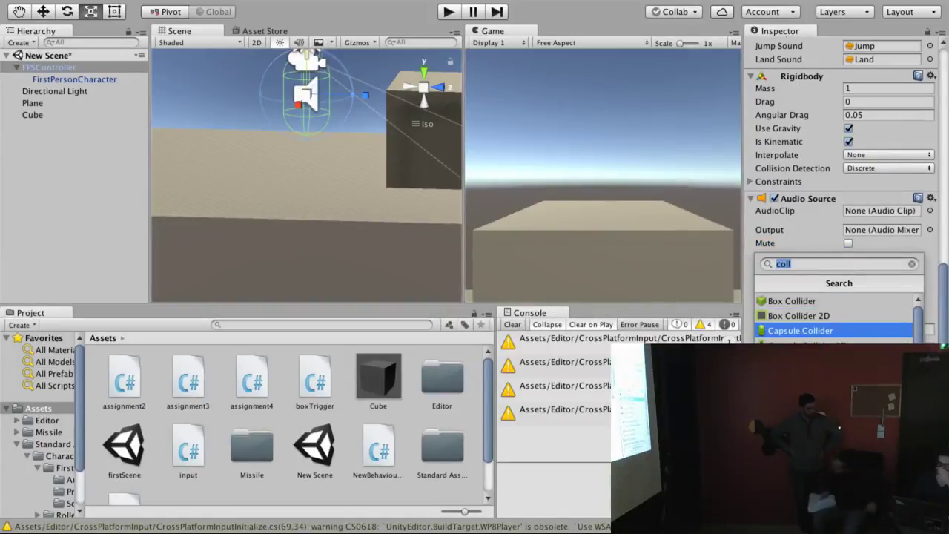
pyautogui.press('Return')
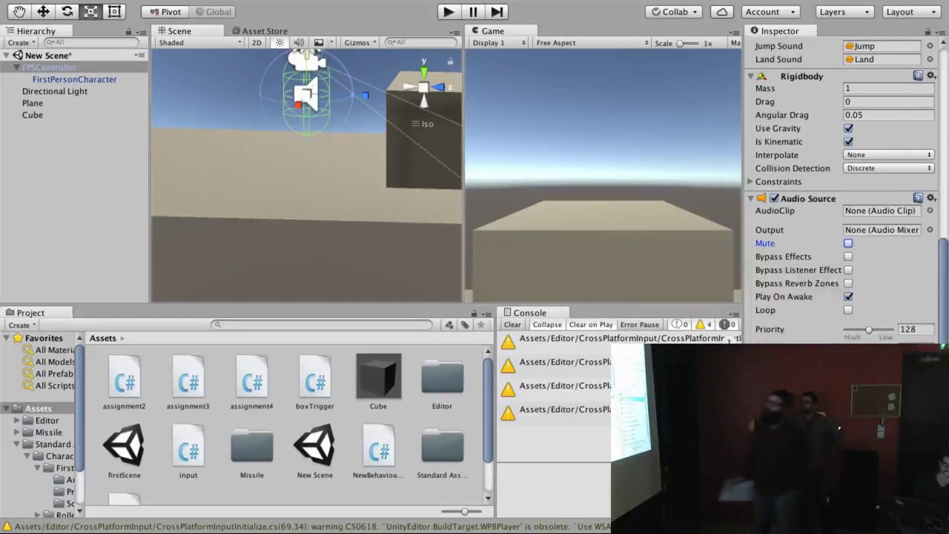
# - Play-test twice, walking the player into the cube and back, stopping each run
pyautogui.click(448, 12)
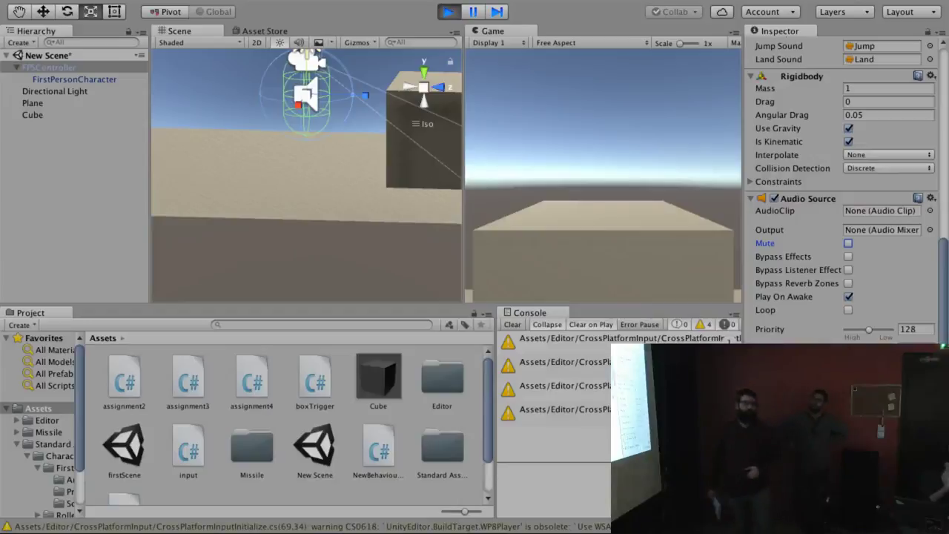
pyautogui.press('w')
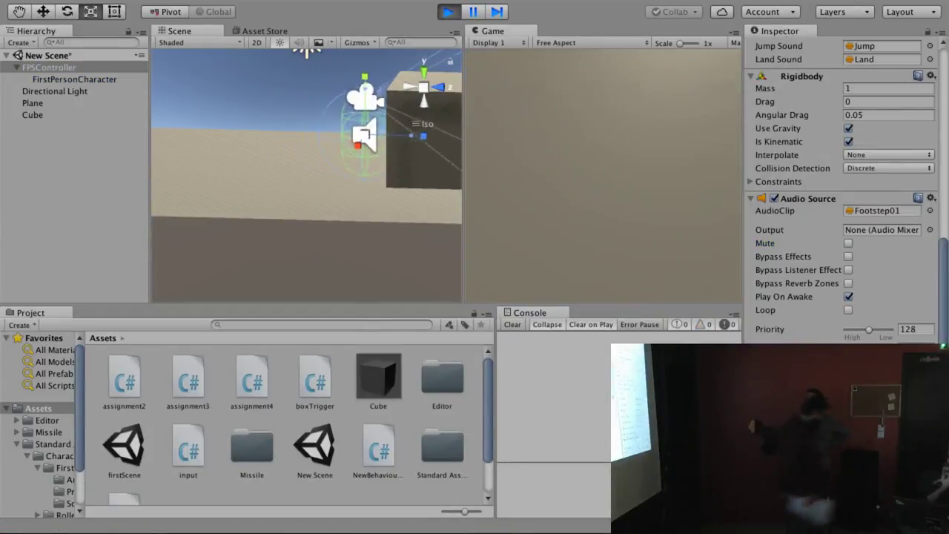
pyautogui.press('s')
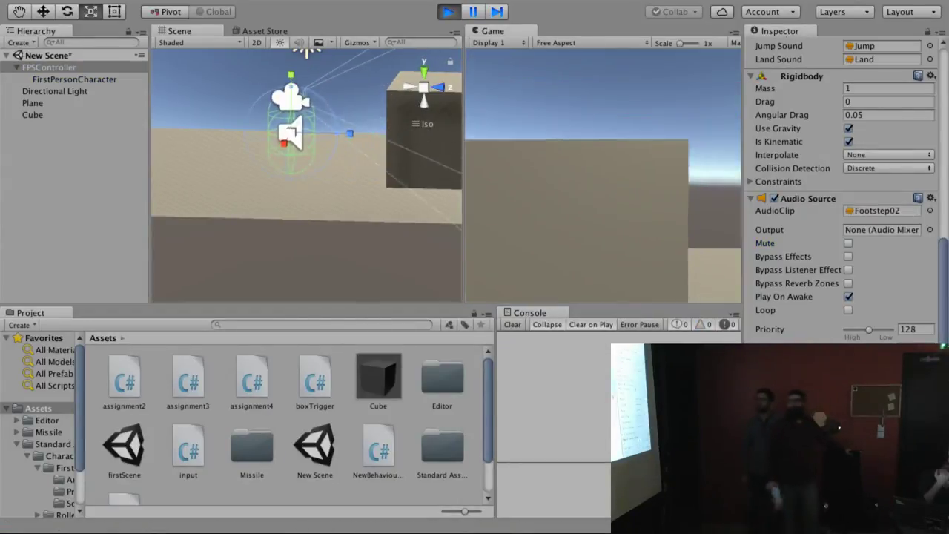
pyautogui.hotkey('ctrl', 'p')
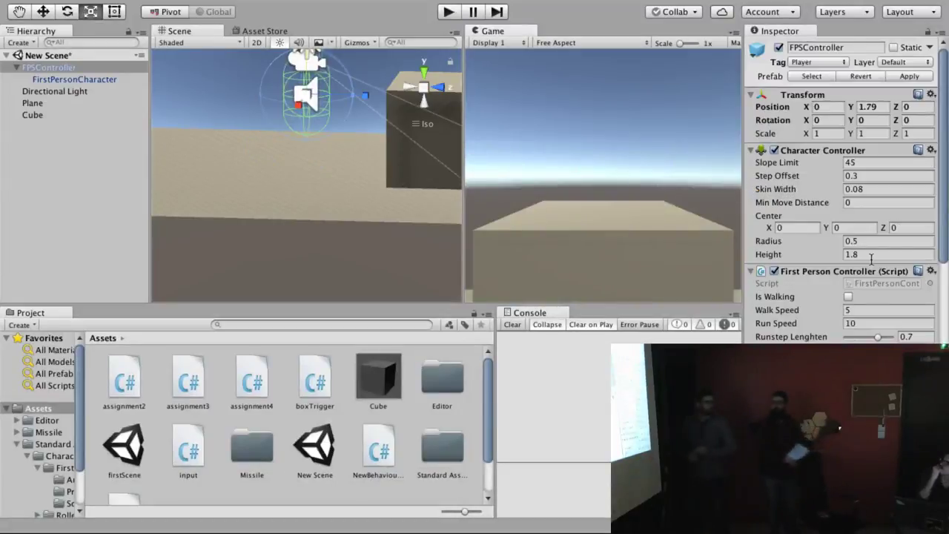
pyautogui.scroll(-10, 871, 263)
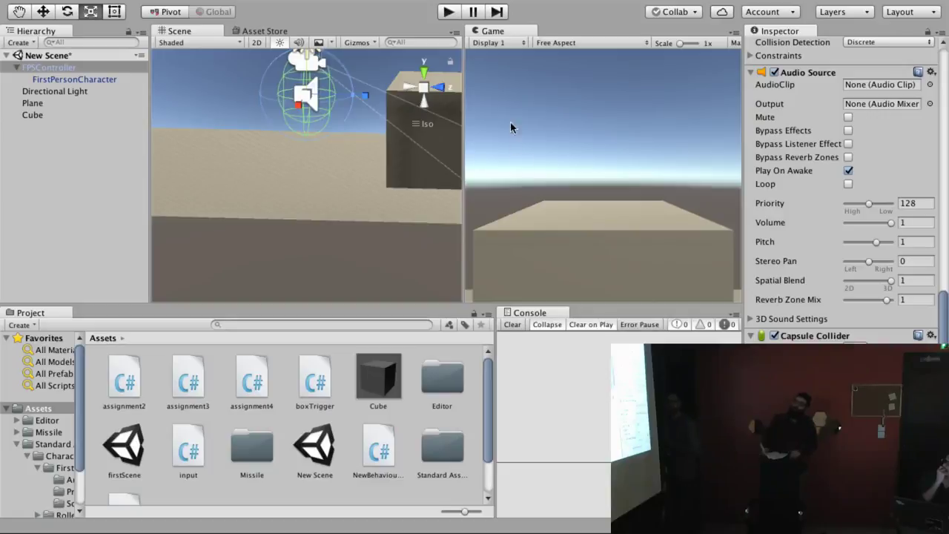
pyautogui.hotkey('ctrl', 'p')
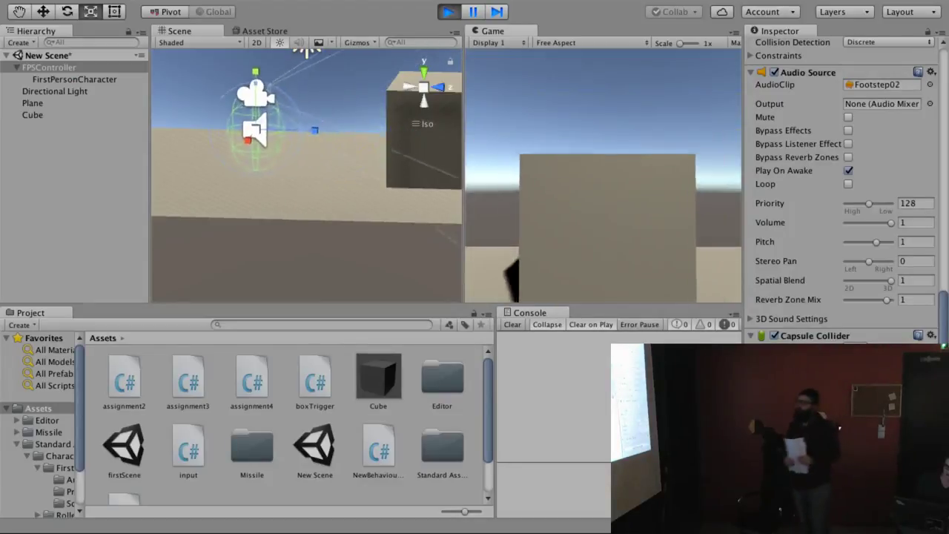
pyautogui.press('w')
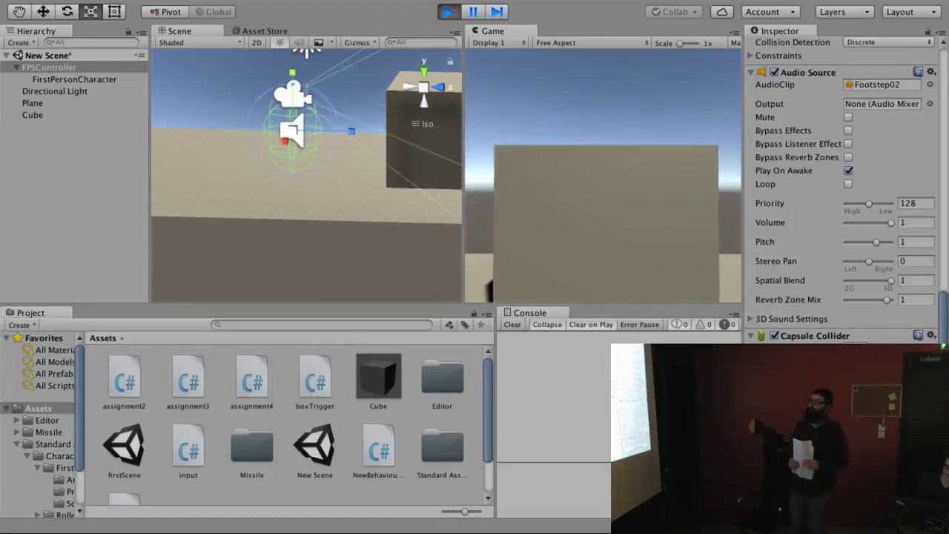
pyautogui.hotkey('ctrl', 'p')
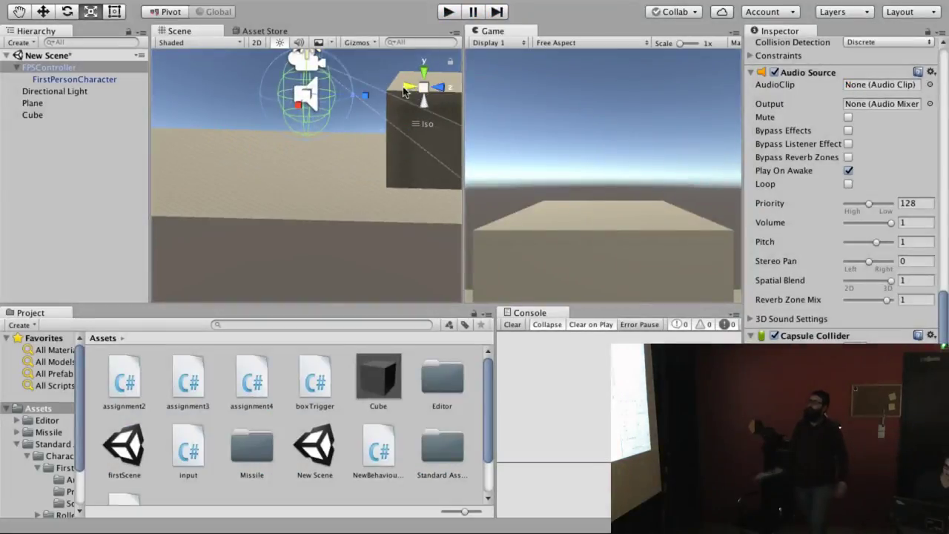
pyautogui.click(406, 89)
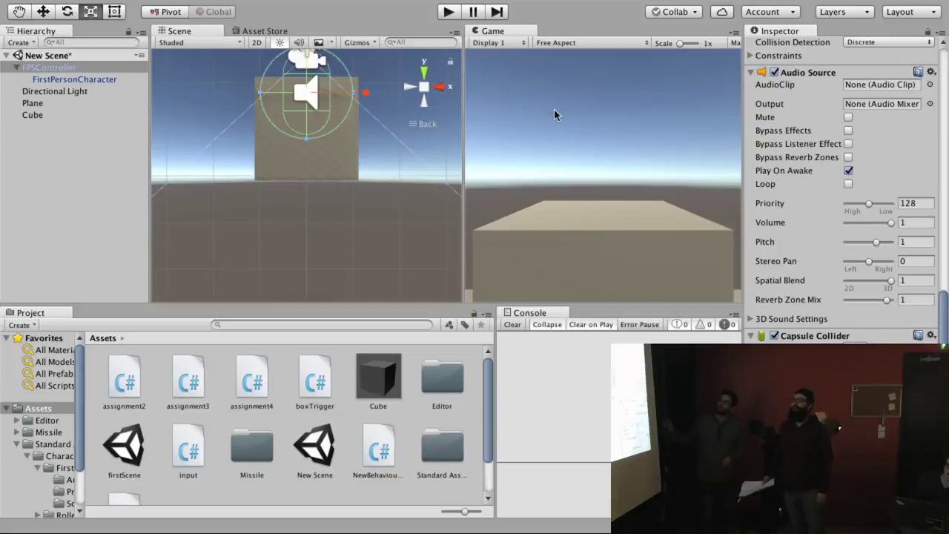
pyautogui.click(449, 12)
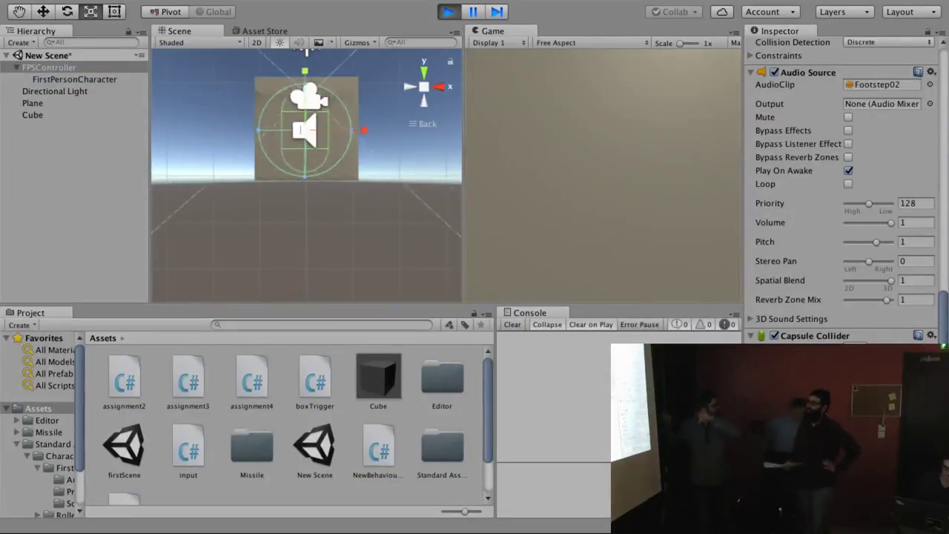
pyautogui.press('w')
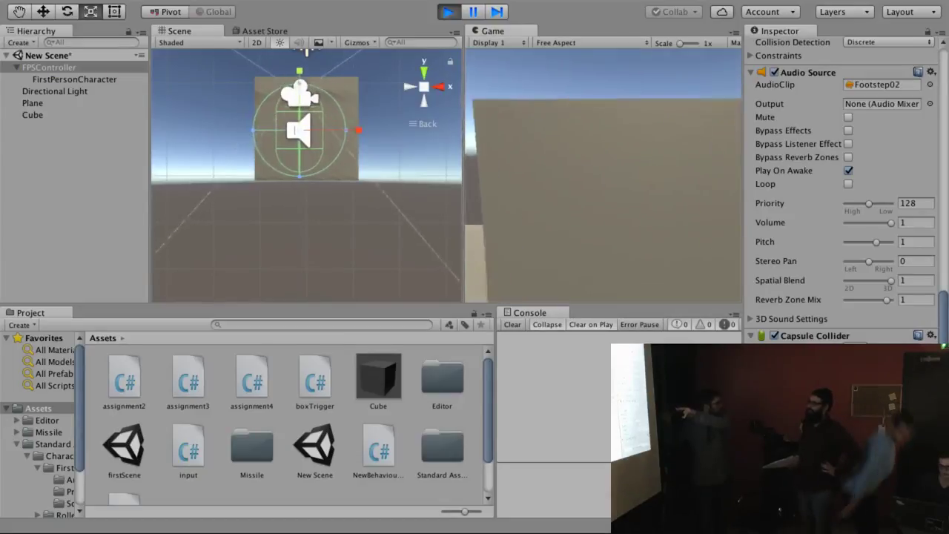
pyautogui.press('s')
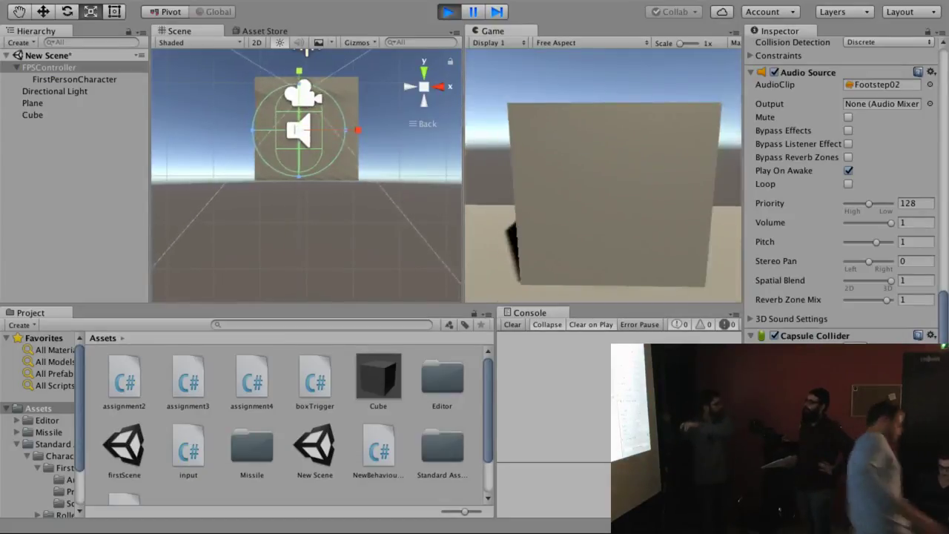
pyautogui.hotkey('ctrl', 'p')
pyautogui.scroll(5, 834, 302)
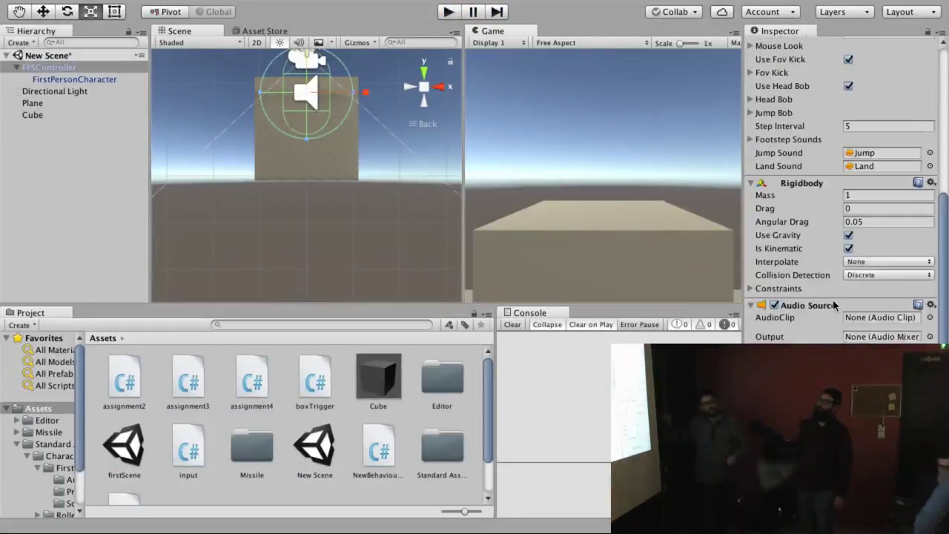
pyautogui.scroll(-5, 833, 302)
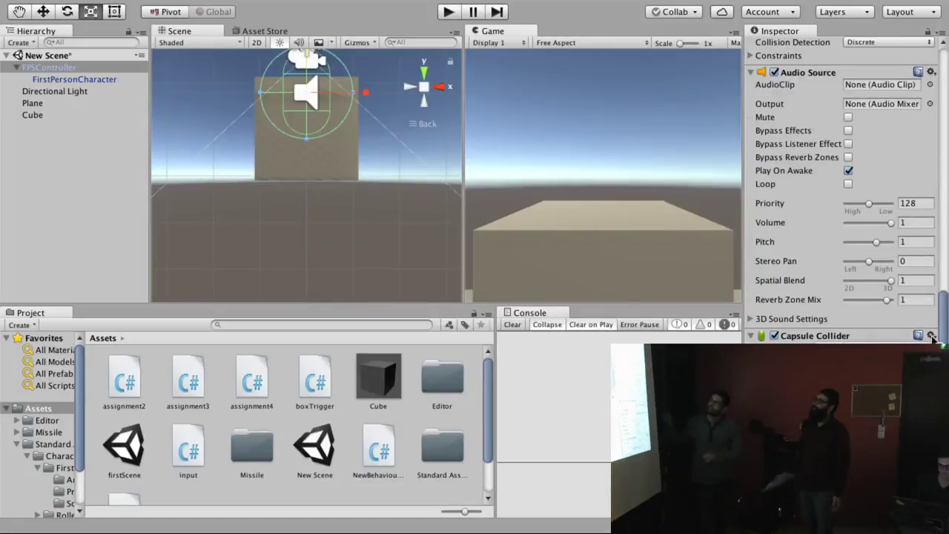
pyautogui.scroll(3, 883, 326)
pyautogui.scroll(3, 883, 326)
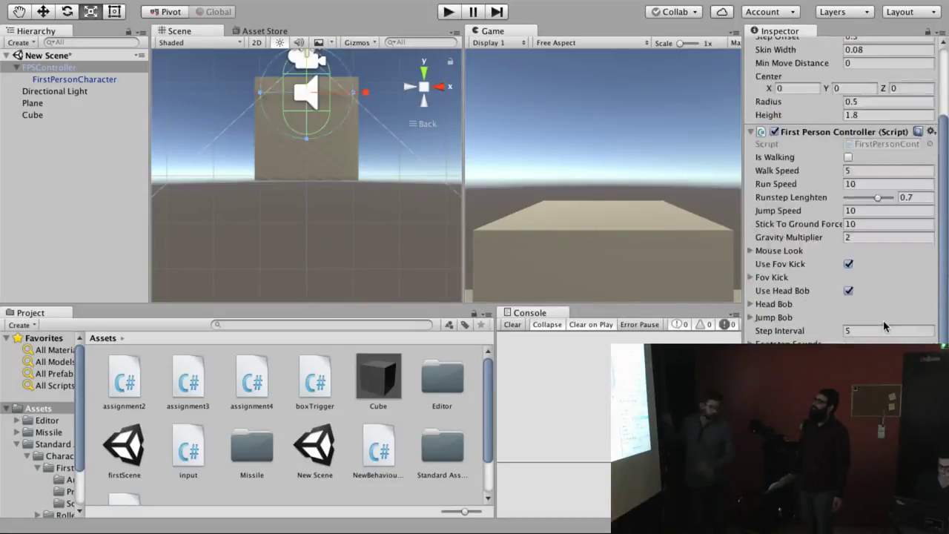
pyautogui.scroll(-1, 883, 326)
pyautogui.scroll(-4, 884, 327)
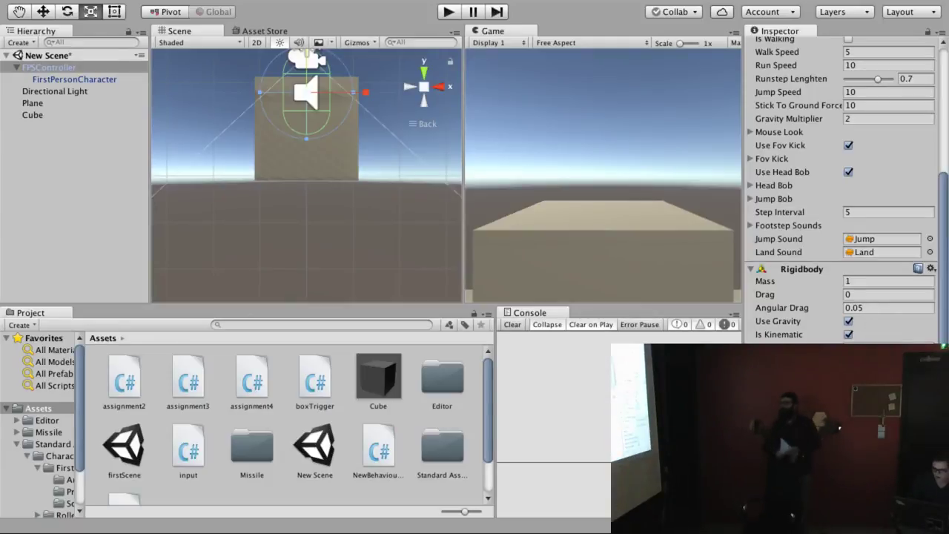
pyautogui.scroll(-5, 823, 337)
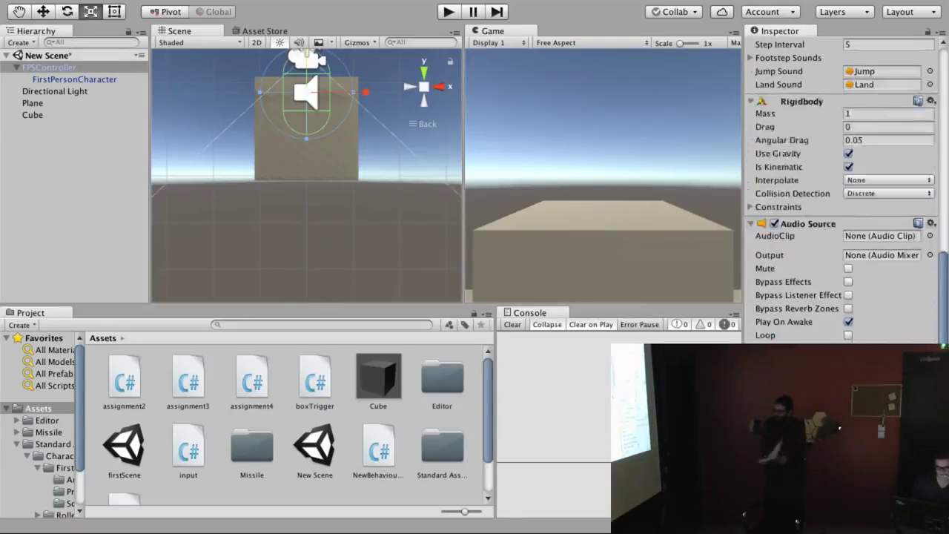
pyautogui.click(839, 359)
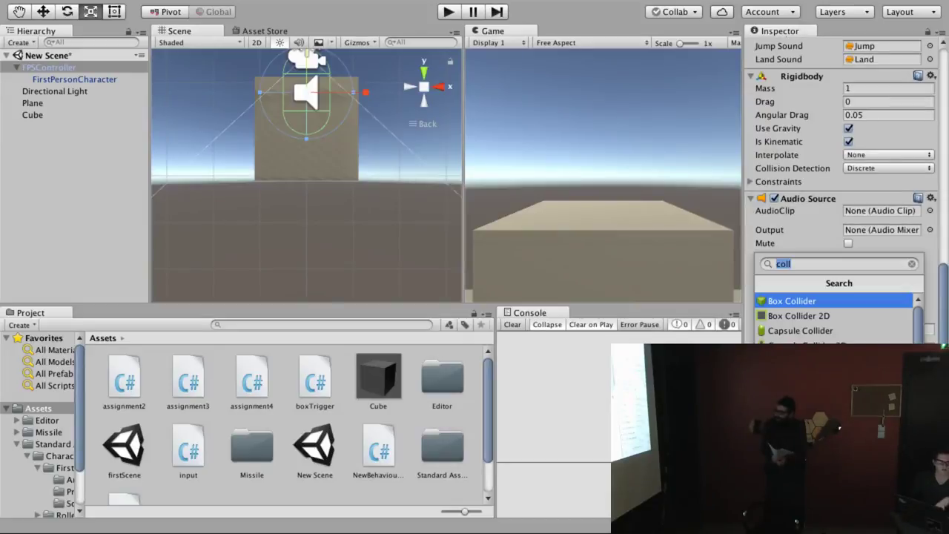
pyautogui.press('Escape')
pyautogui.scroll(10, 808, 261)
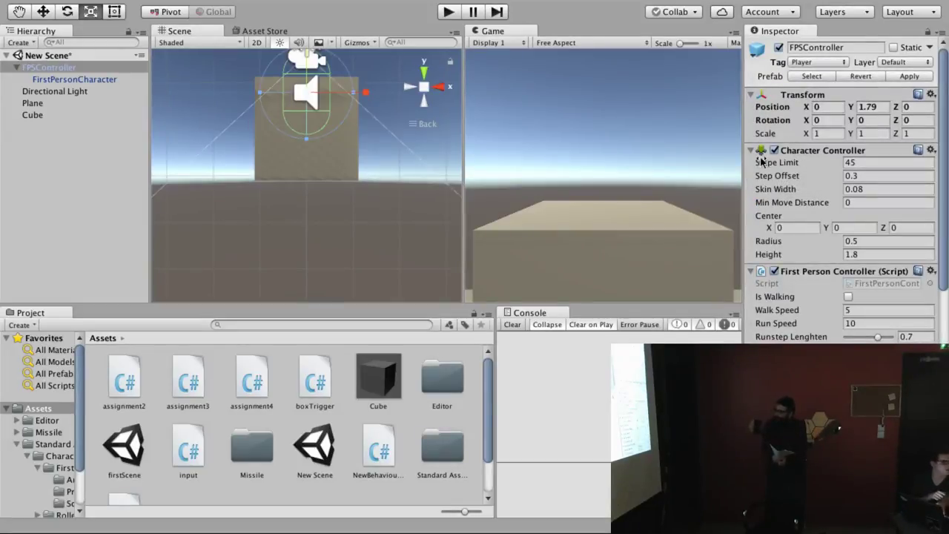
pyautogui.scroll(-10, 762, 161)
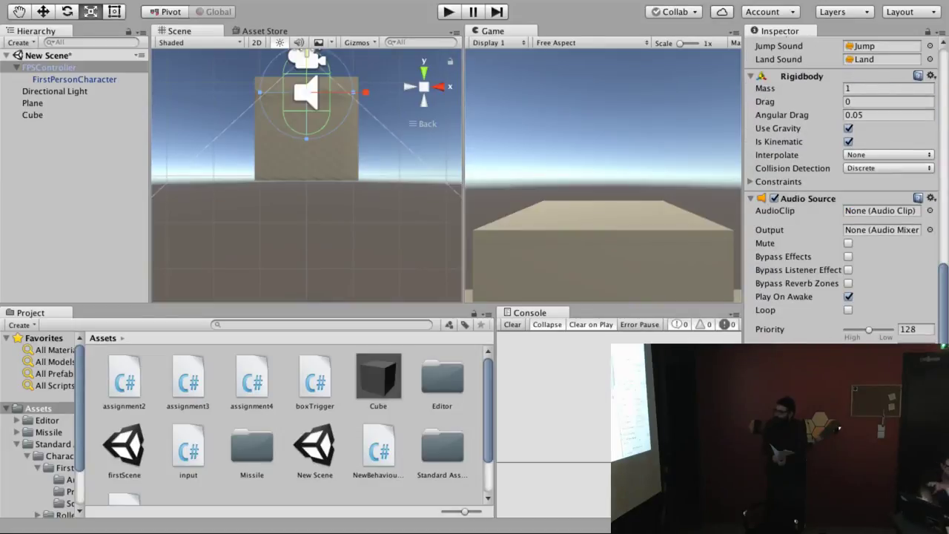
pyautogui.click(839, 504)
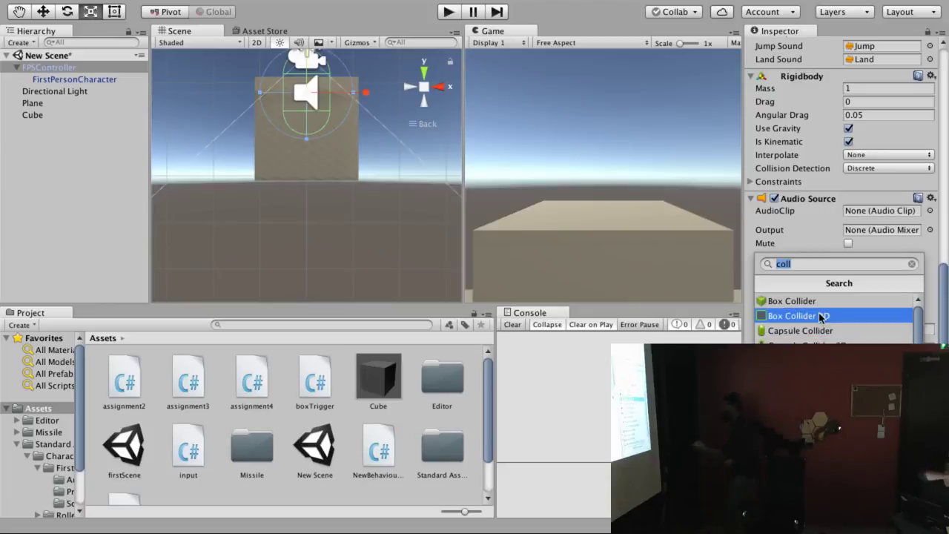
pyautogui.press('Escape')
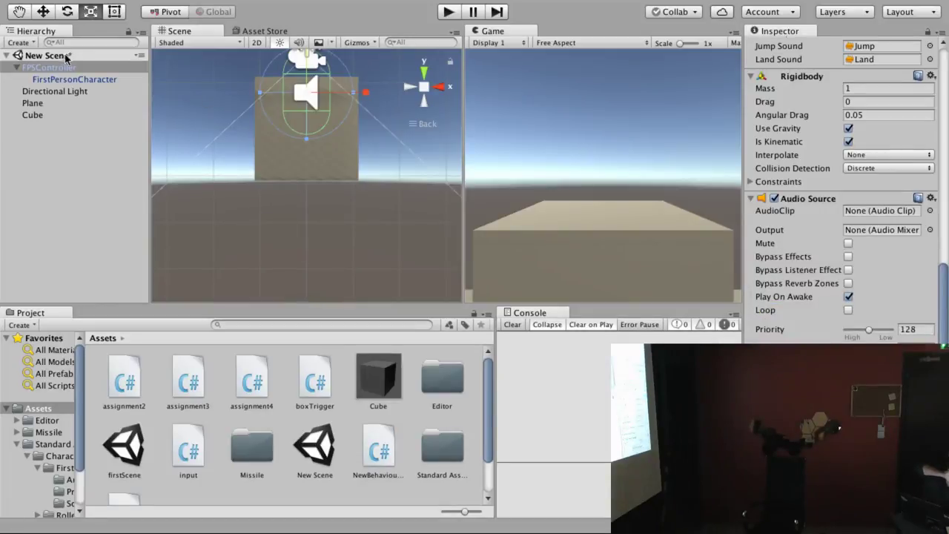
pyautogui.click(62, 65)
# - Delete the FPSController and browse to Standard Assets > Characters > FirstPersonCharacter
pyautogui.press('Delete')
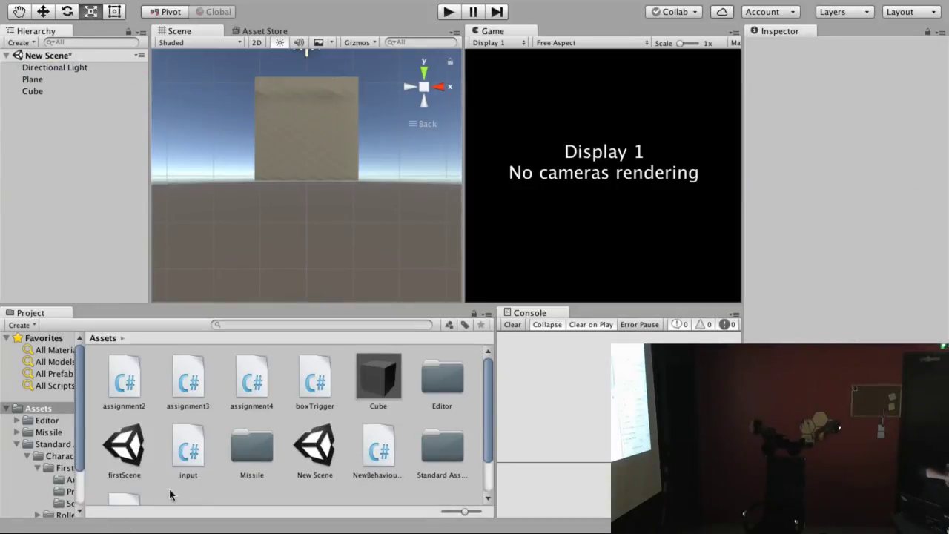
pyautogui.doubleClick(429, 456)
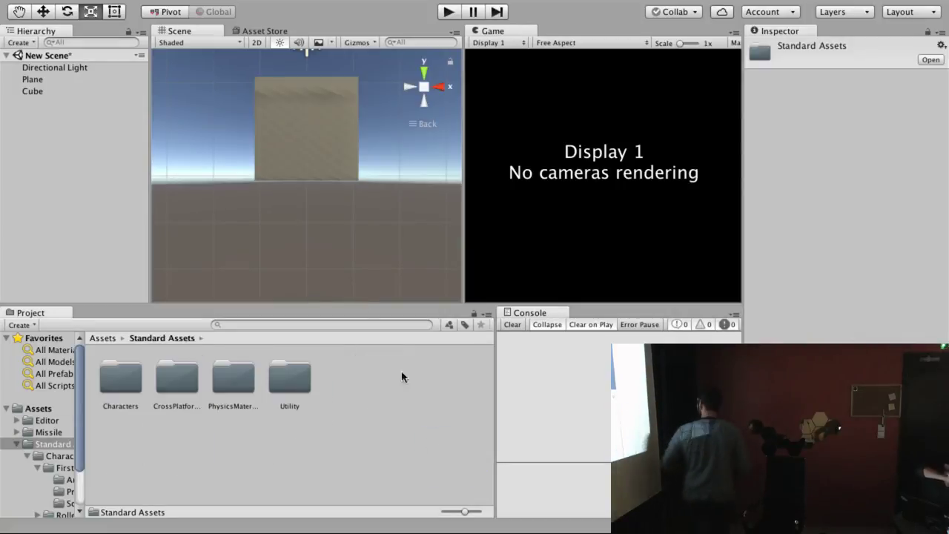
pyautogui.doubleClick(128, 380)
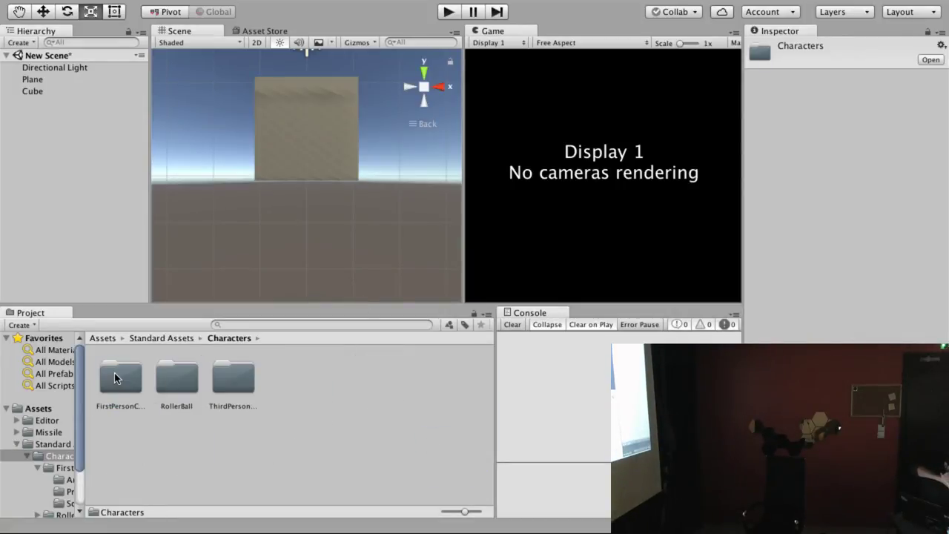
pyautogui.doubleClick(119, 378)
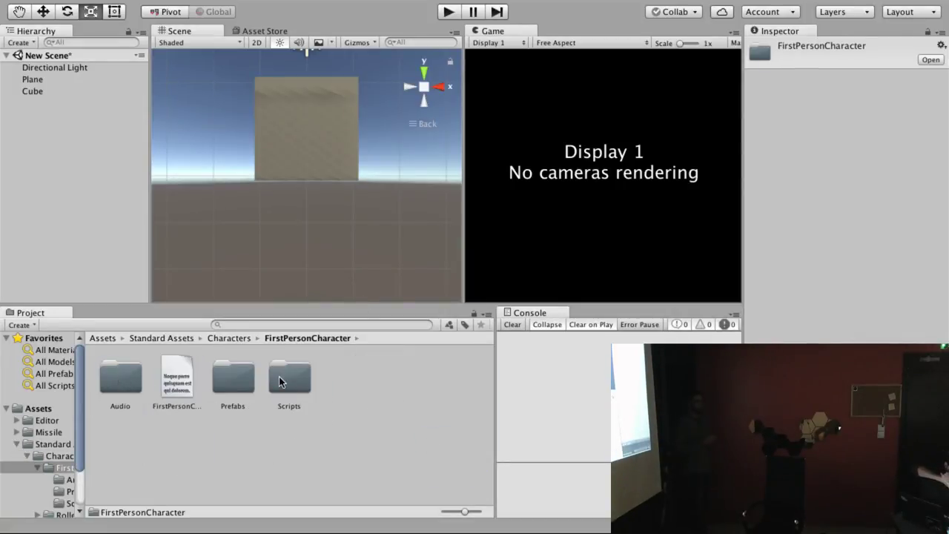
pyautogui.doubleClick(279, 376)
pyautogui.click(103, 338)
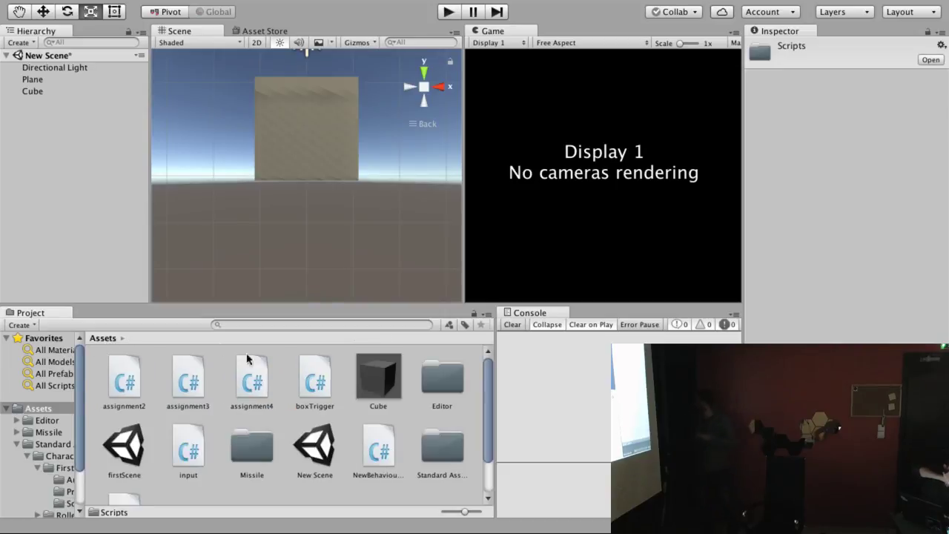
pyautogui.doubleClick(447, 453)
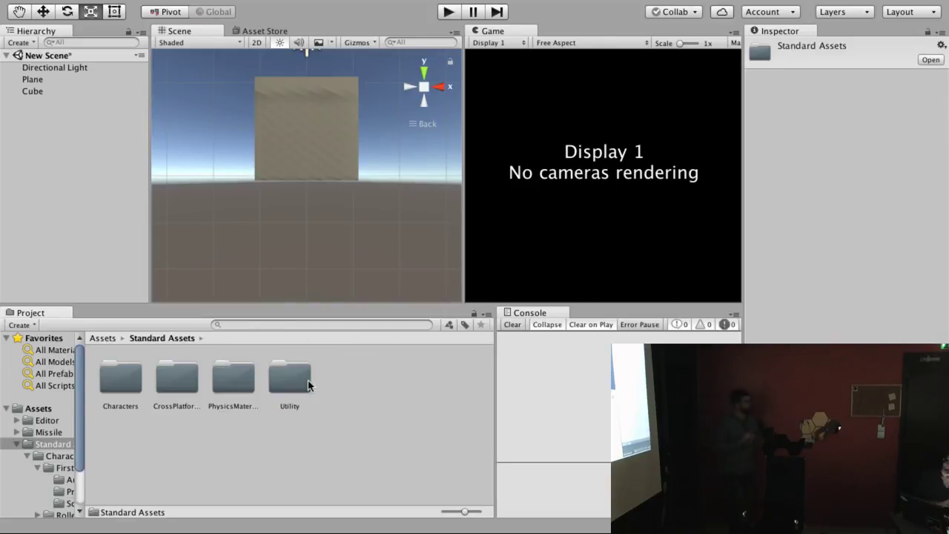
pyautogui.doubleClick(121, 381)
# - Drag the RigidBodyFPSController prefab into the Hierarchy and raise it to Y 1.17
pyautogui.doubleClick(131, 381)
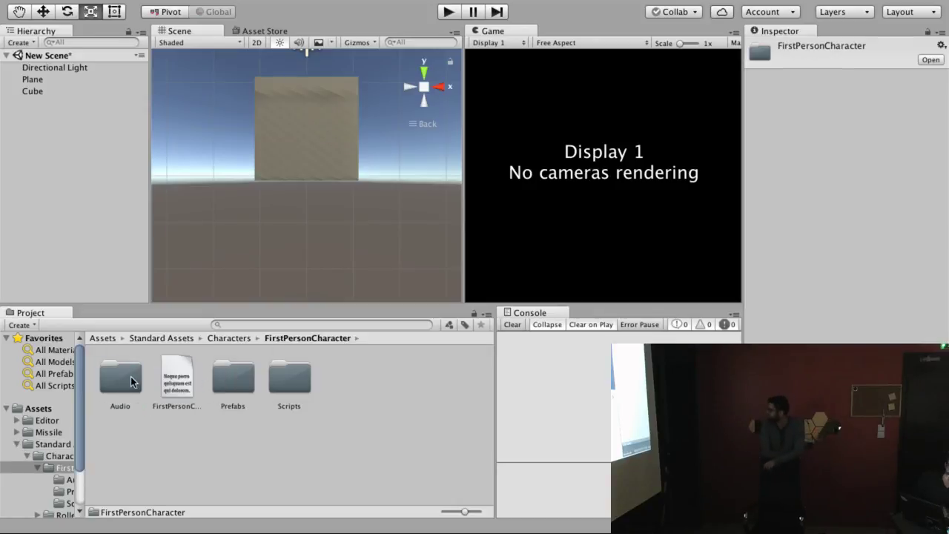
pyautogui.doubleClick(231, 381)
pyautogui.moveTo(178, 378); pyautogui.dragTo(83, 204)
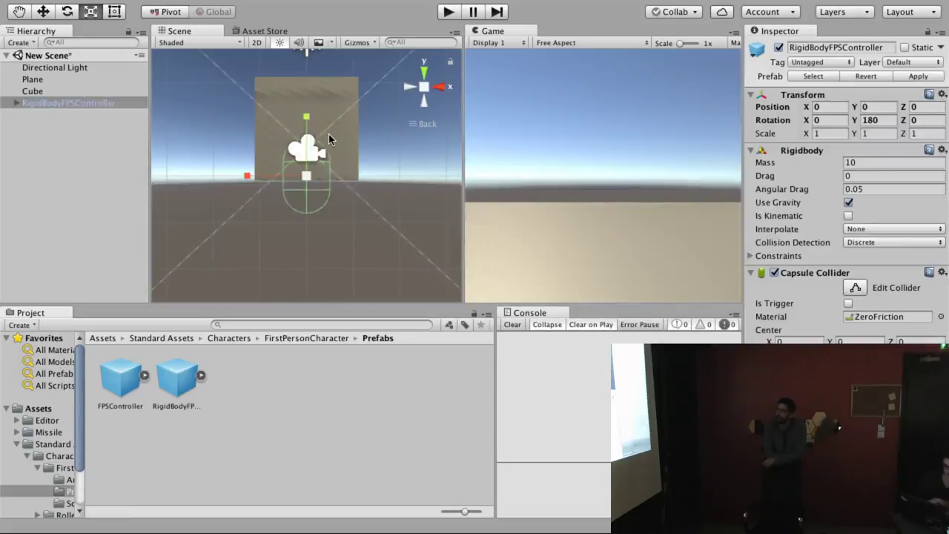
pyautogui.press('w')
pyautogui.moveTo(306, 118); pyautogui.dragTo(306, 64)
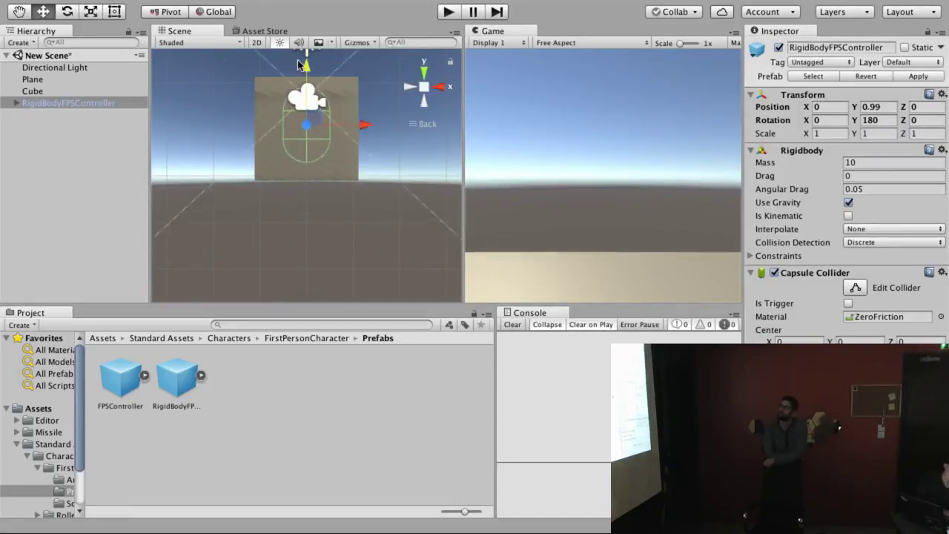
# - Play-test by walking the RigidBodyFPSController up to the cube, then stop
pyautogui.click(444, 13)
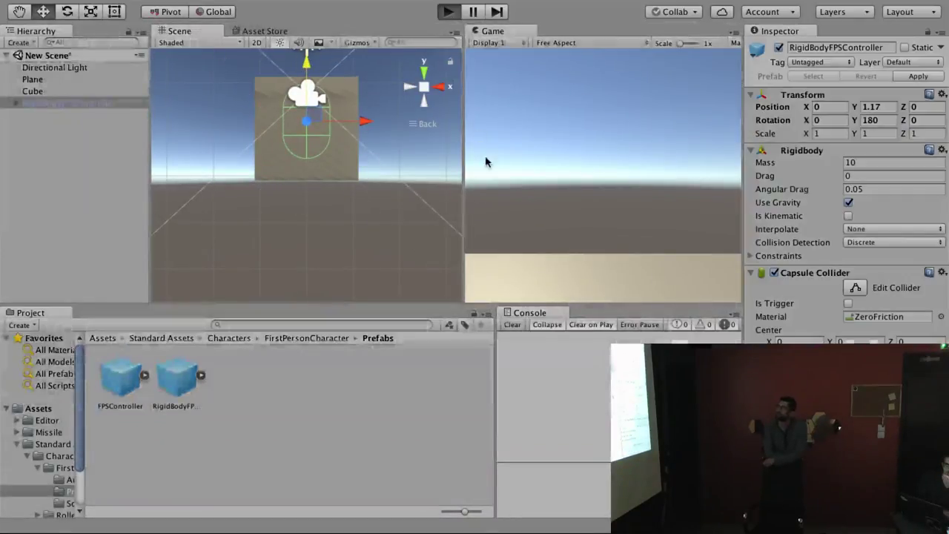
pyautogui.press('w')
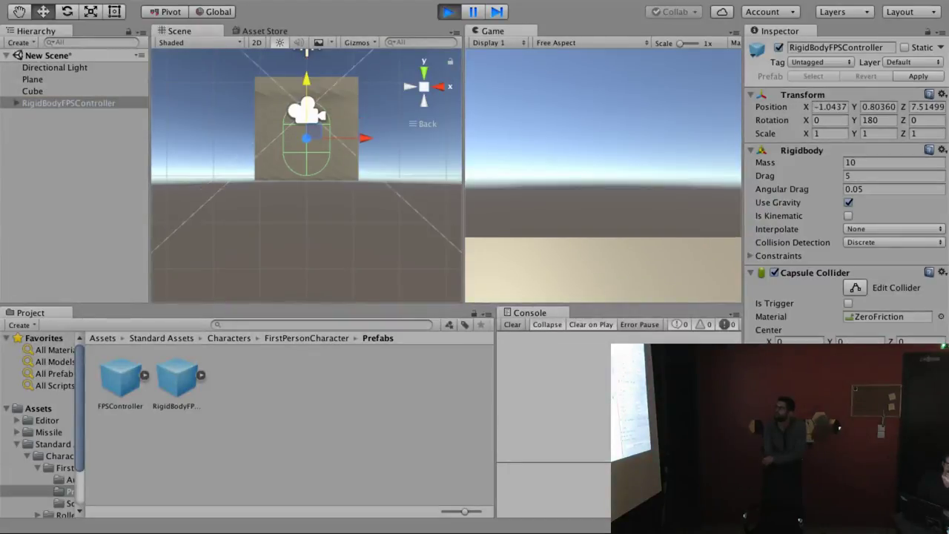
pyautogui.press('w')
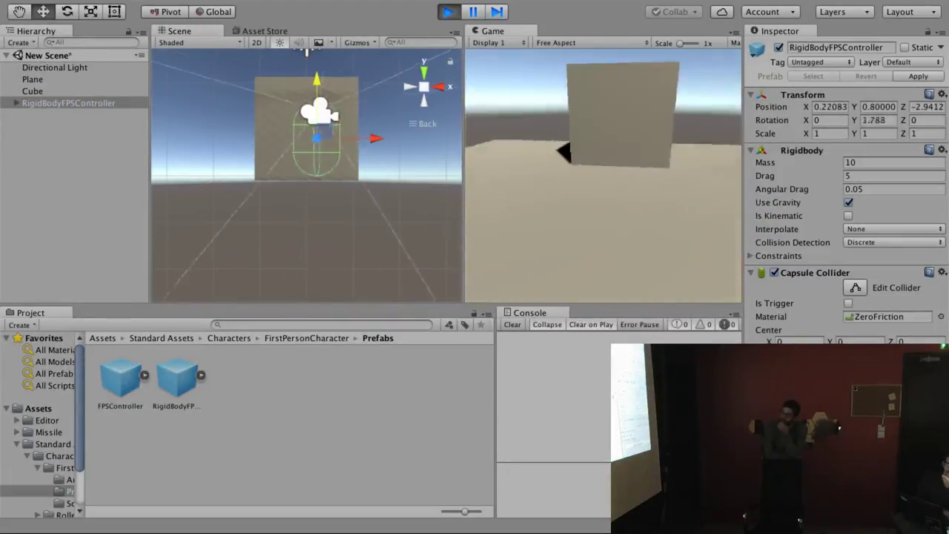
pyautogui.press('w')
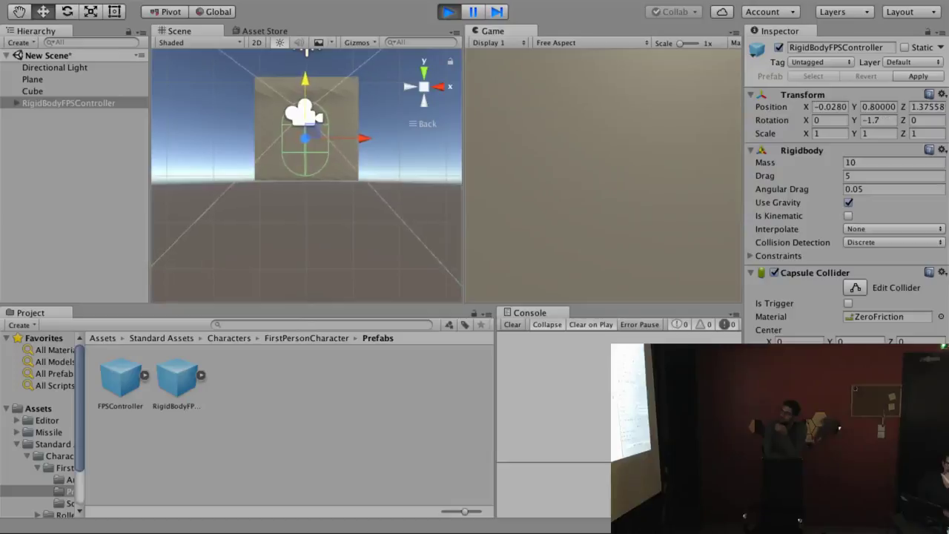
pyautogui.hotkey('ctrl', 'p')
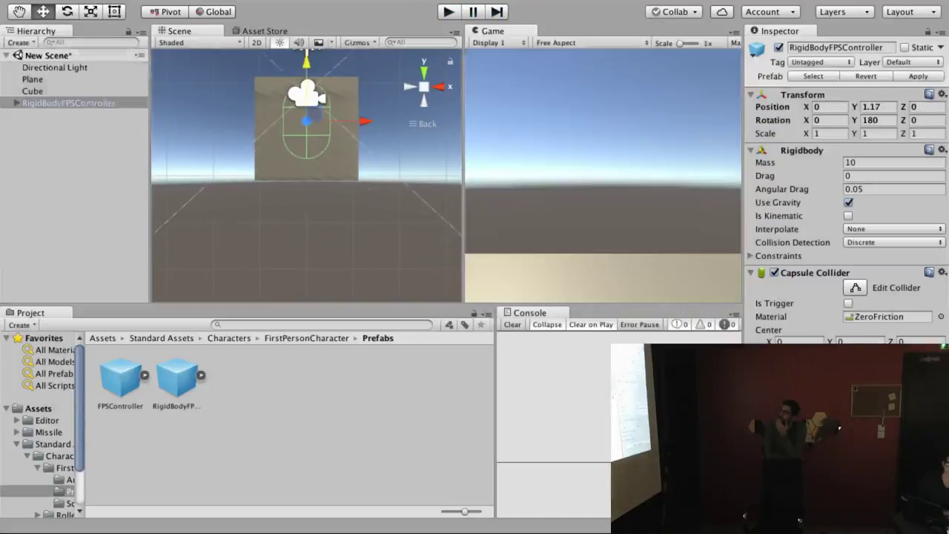
# - Set the RigidBodyFPSController's tag to Player and walk it into the box in a play test
pyautogui.click(820, 61)
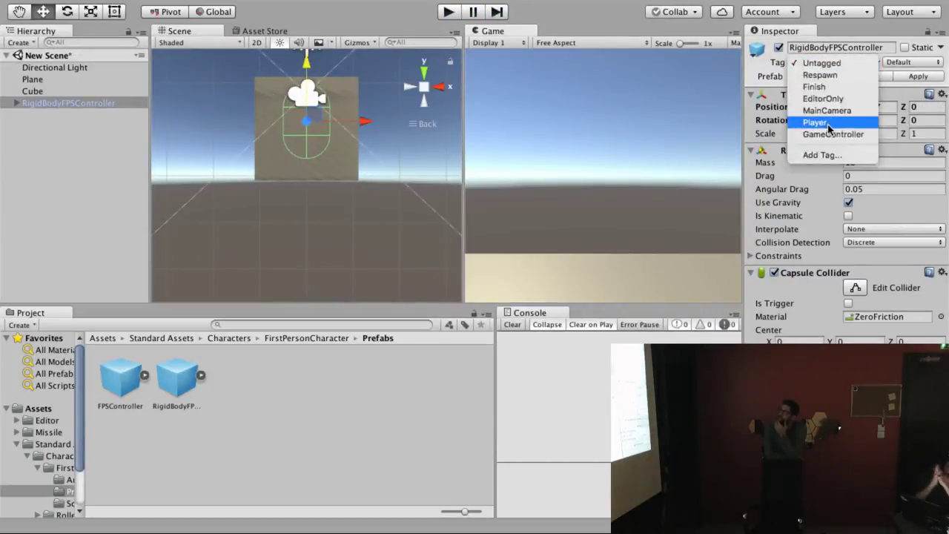
pyautogui.click(427, 30)
pyautogui.click(450, 12)
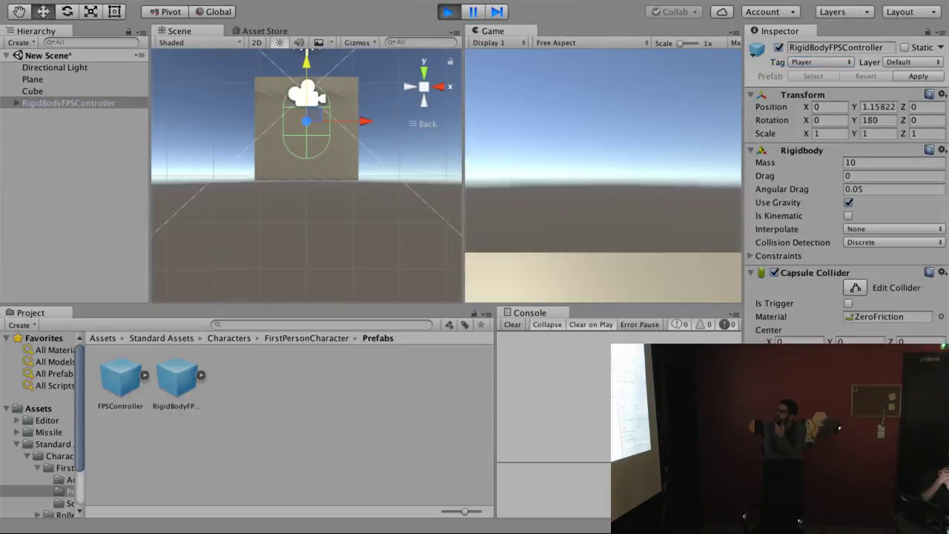
pyautogui.press('w')
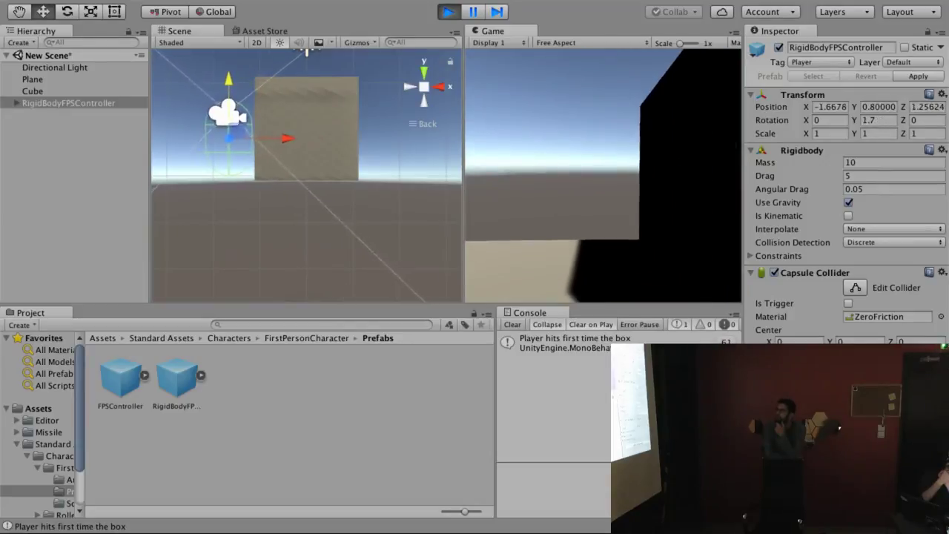
pyautogui.hotkey('ctrl', 'p')
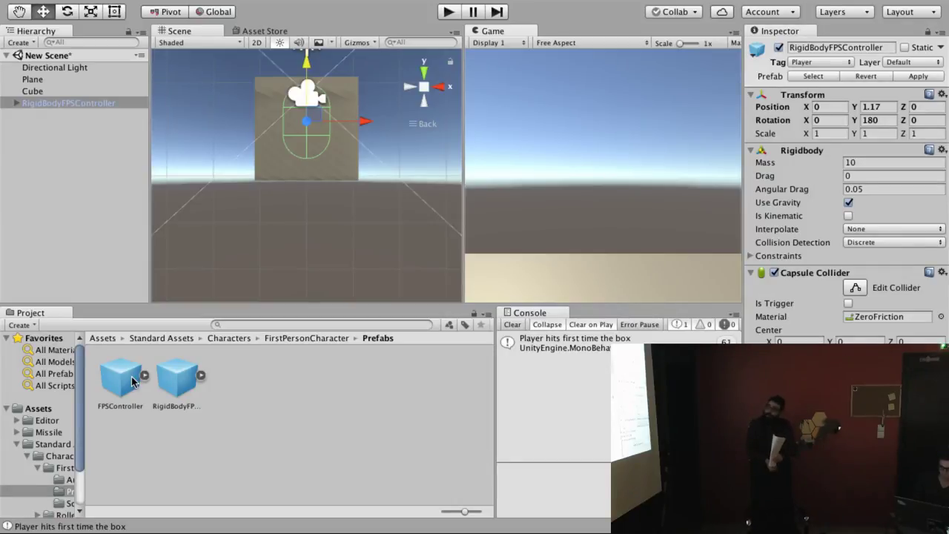
# - Paste two copies of the OnCollisionStay method below the original in boxTrigger.cs
pyautogui.press('super+Tab')
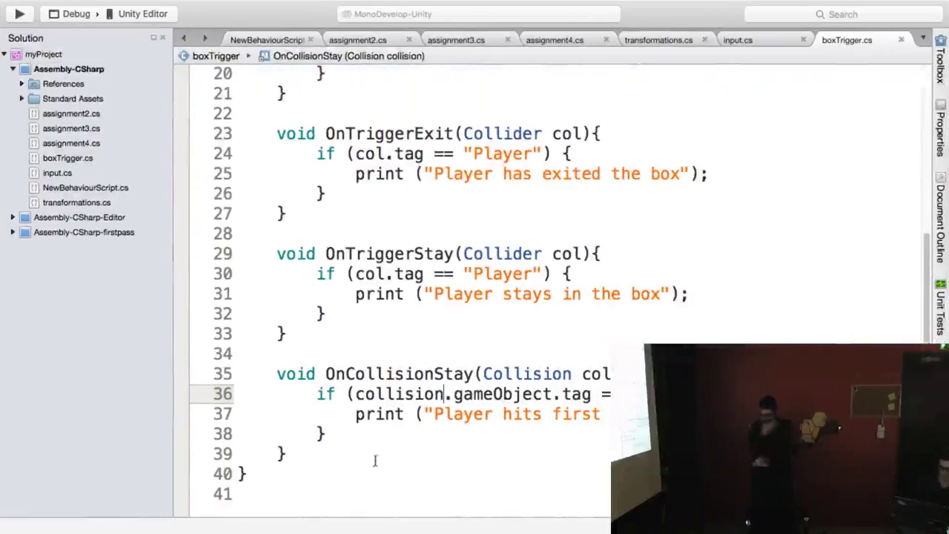
pyautogui.press('super+Tab')
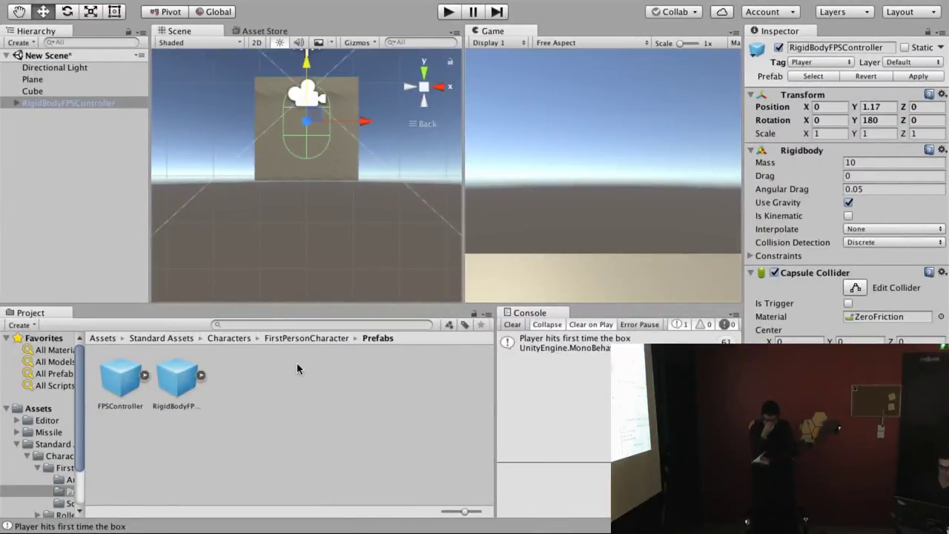
pyautogui.press('super+Tab')
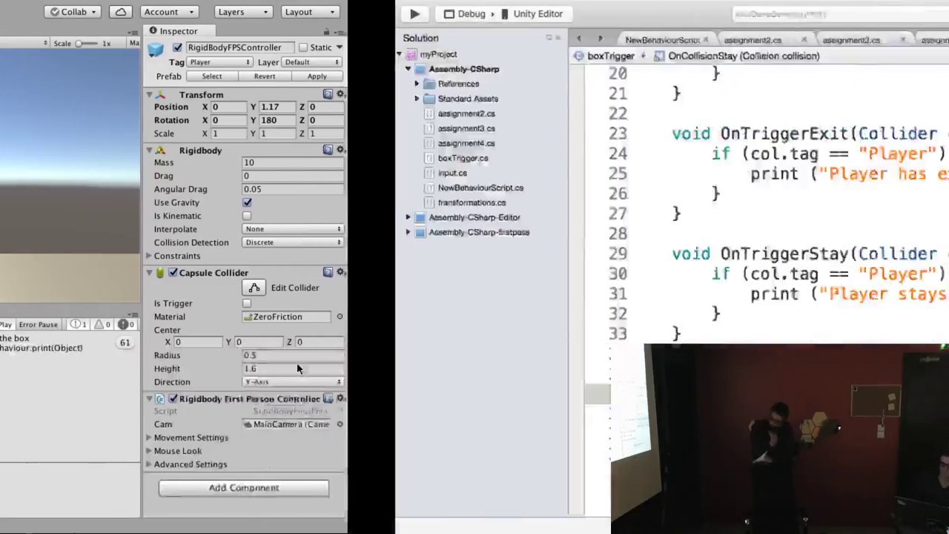
pyautogui.moveTo(291, 451); pyautogui.dragTo(274, 375)
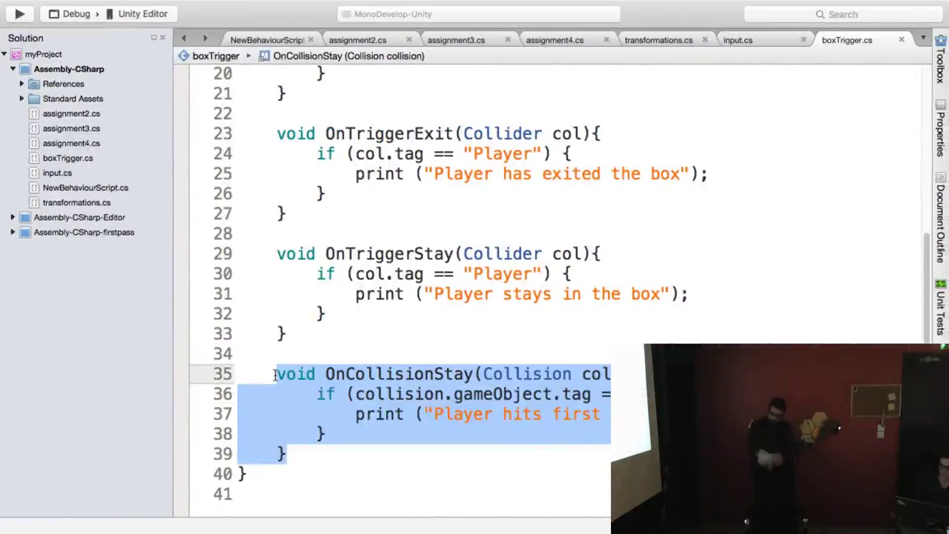
pyautogui.hotkey('ctrl', 'c')
pyautogui.click(294, 450)
pyautogui.press('Return')
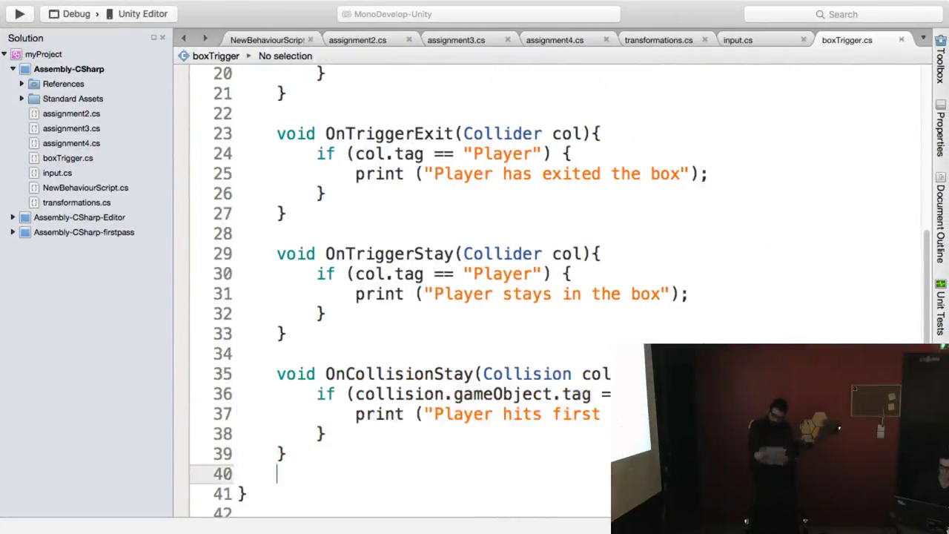
pyautogui.hotkey('ctrl', 'v')
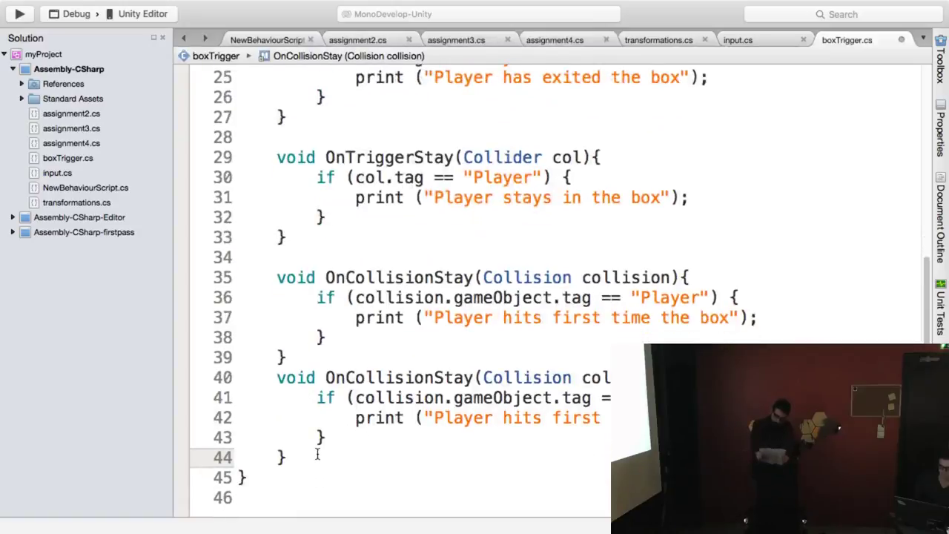
pyautogui.press('Return')
pyautogui.hotkey('ctrl', 'v')
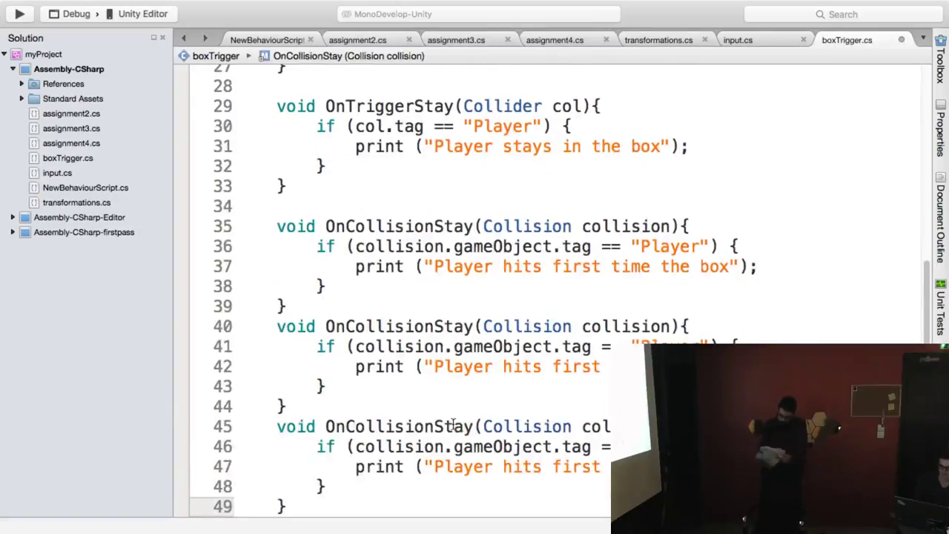
# - Rename the copies to OnCollisionEnter (line 45) and OnCollisionExit (line 40)
pyautogui.doubleClick(453, 426)
pyautogui.press('Right')
pyautogui.press('BackSpace')
pyautogui.press('BackSpace')
pyautogui.press('BackSpace')
pyautogui.press('BackSpace')
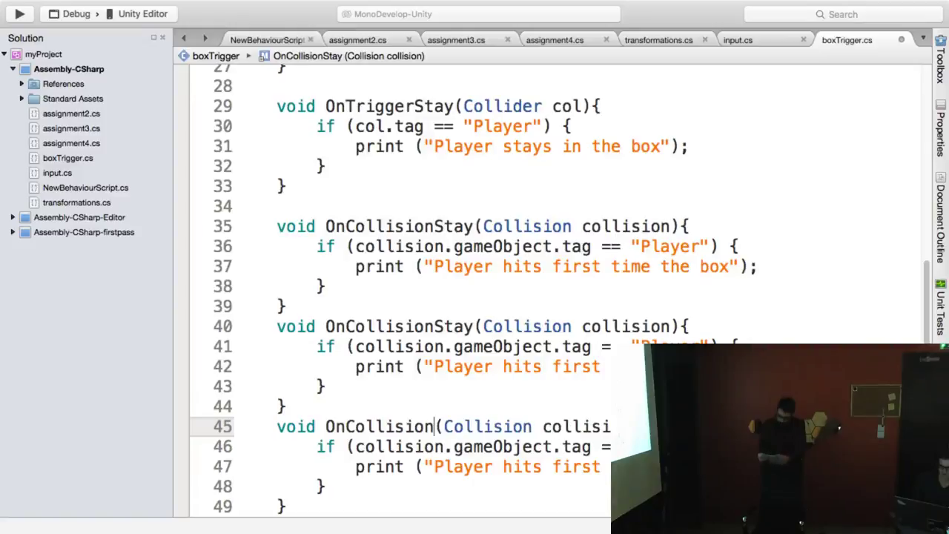
pyautogui.write('Enter')
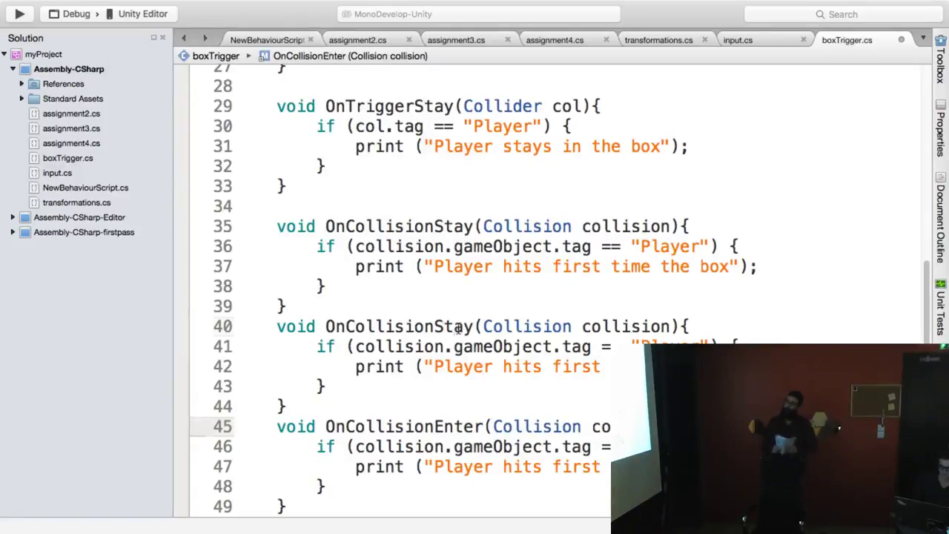
pyautogui.doubleClick(443, 328)
pyautogui.press('Right')
pyautogui.press('BackSpace')
pyautogui.press('BackSpace')
pyautogui.press('BackSpace')
pyautogui.press('BackSpace')
pyautogui.write('E')
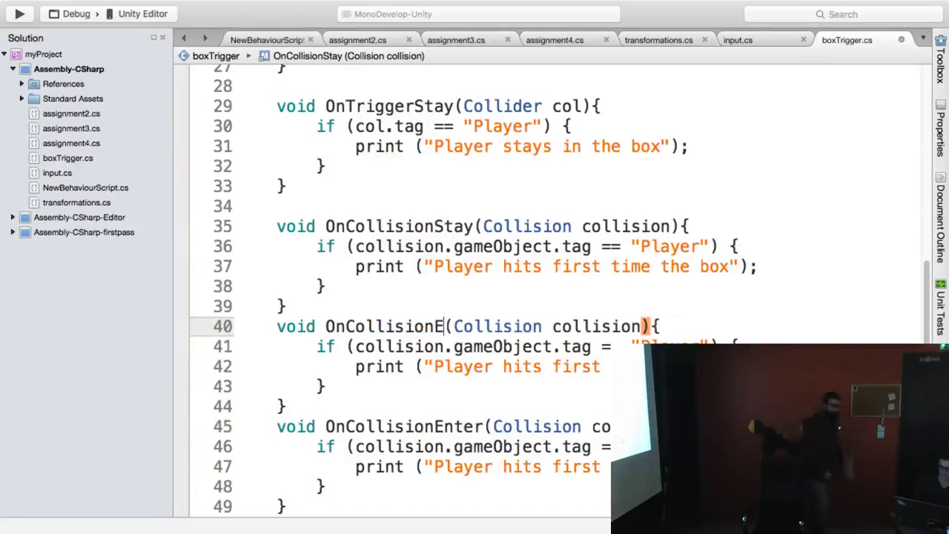
pyautogui.write('xit')
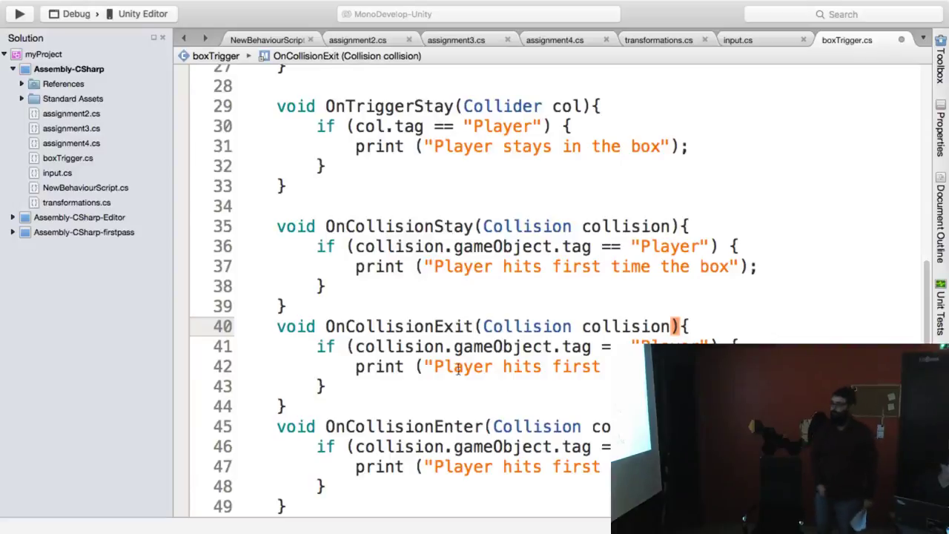
# - Change the OnCollisionExit print message on line 42 to 'Player Exit'
pyautogui.moveTo(504, 366); pyautogui.dragTo(611, 366)
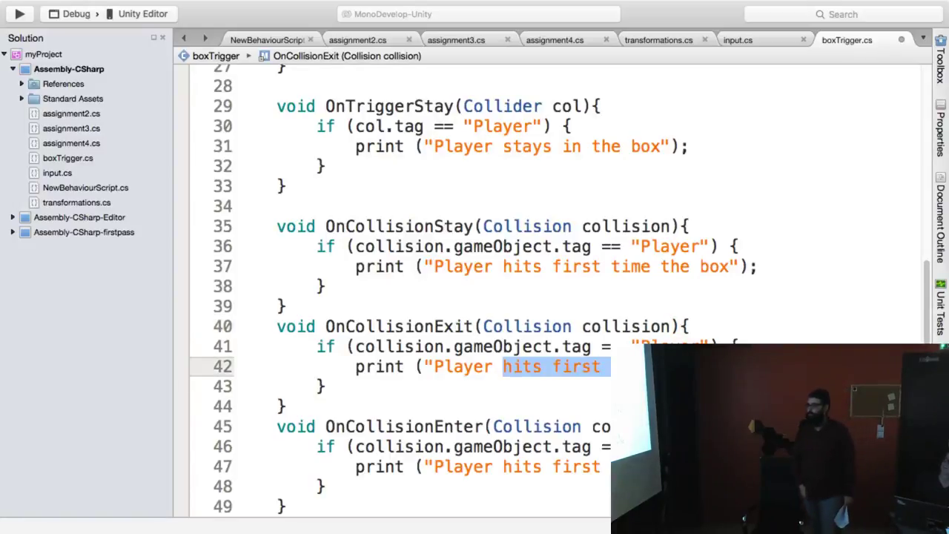
pyautogui.press('BackSpace')
pyautogui.press('End')
pyautogui.write('exit')
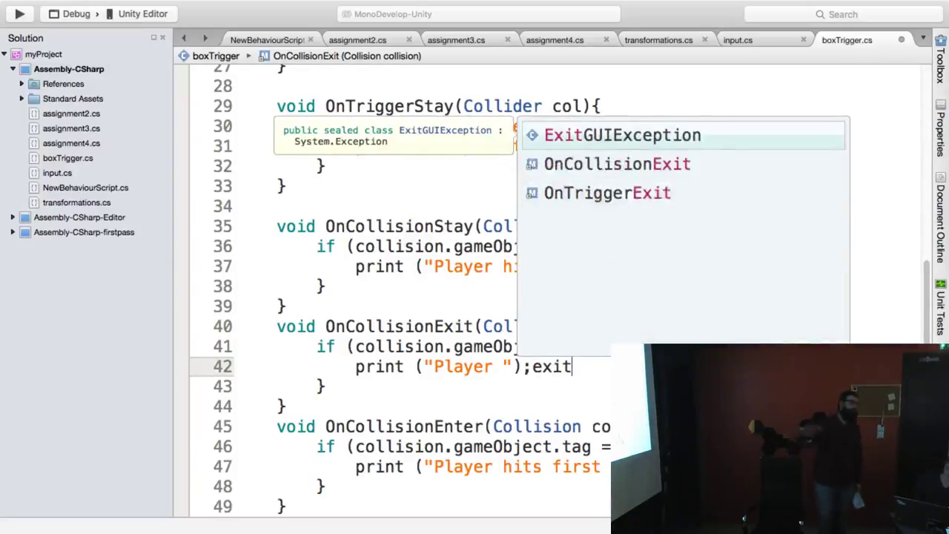
pyautogui.press('BackSpace')
pyautogui.press('BackSpace')
pyautogui.press('BackSpace')
pyautogui.press('BackSpace')
pyautogui.press('Left')
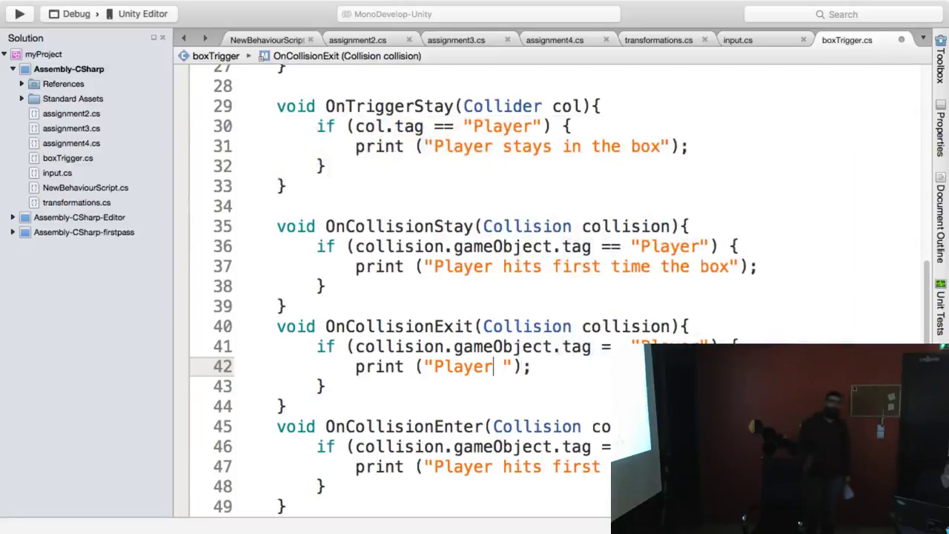
pyautogui.write('Exit')
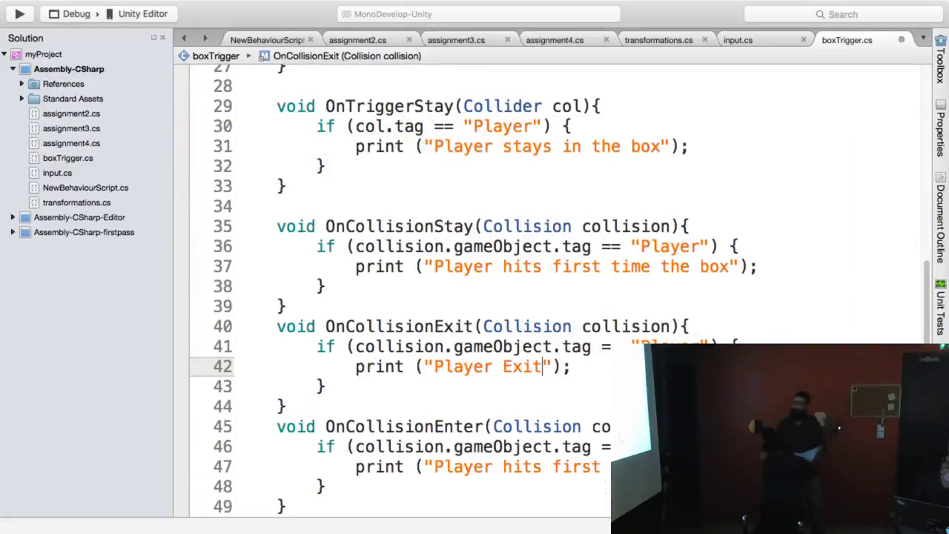
# - Change the OnCollisionEnter message on line 47 to 'Player Enter' and save the script
pyautogui.moveTo(503, 466); pyautogui.dragTo(611, 466)
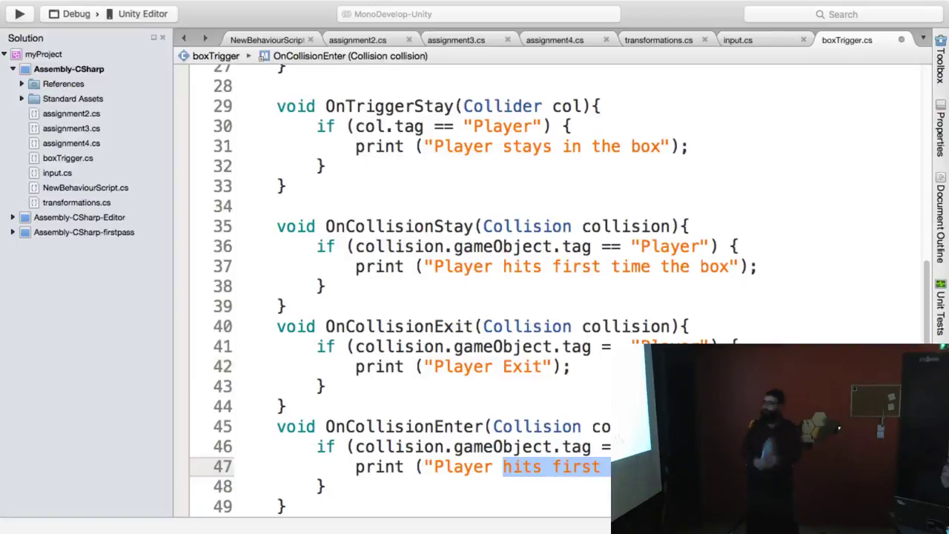
pyautogui.write('E");nte')
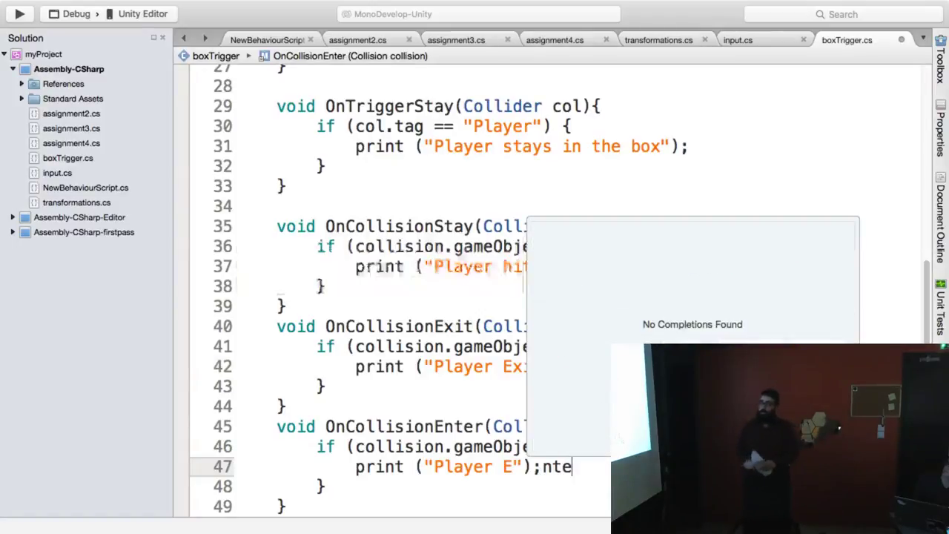
pyautogui.write('r')
pyautogui.press('BackSpace')
pyautogui.press('BackSpace')
pyautogui.press('BackSpace')
pyautogui.press('BackSpace')
pyautogui.click(512, 466)
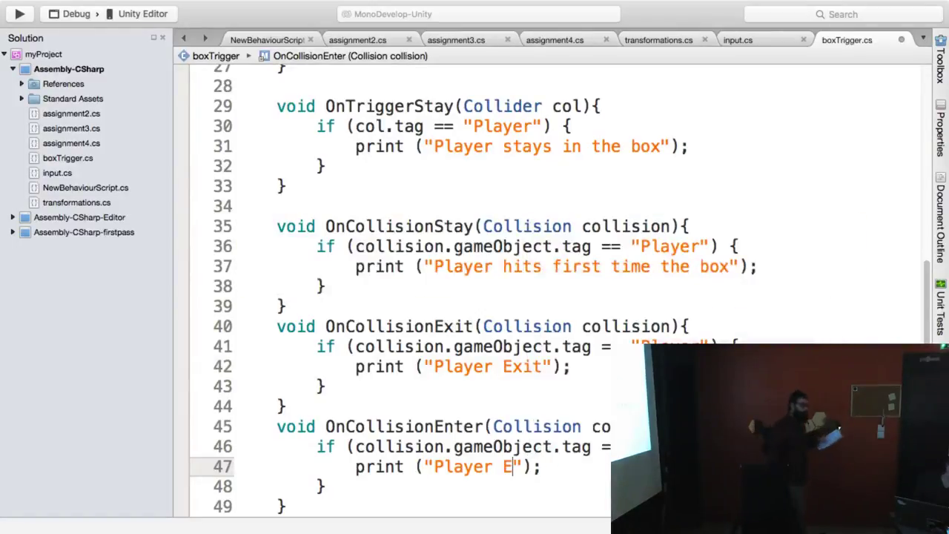
pyautogui.write('nter')
pyautogui.press('super+s')
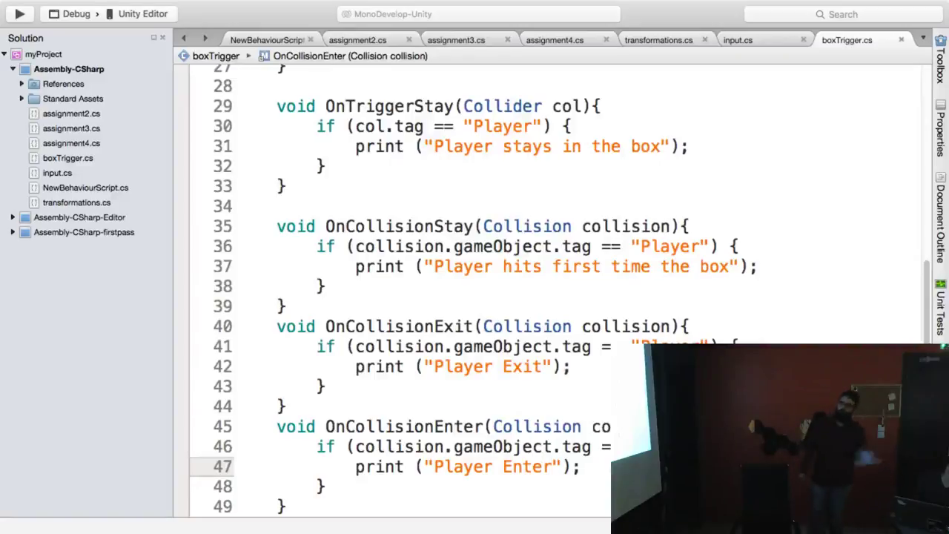
pyautogui.press('super+Tab')
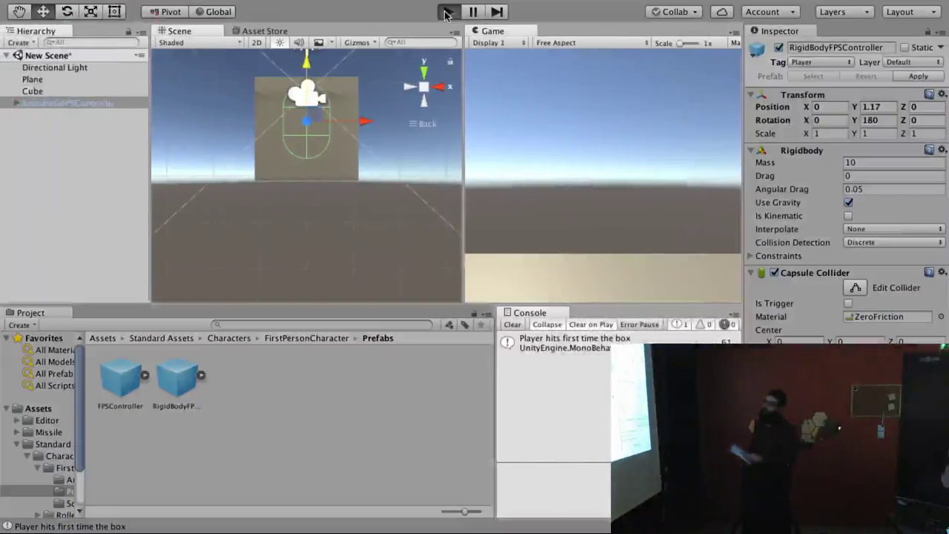
# - Run the scene, walk the player into the cube and away again, then stop
pyautogui.click(447, 14)
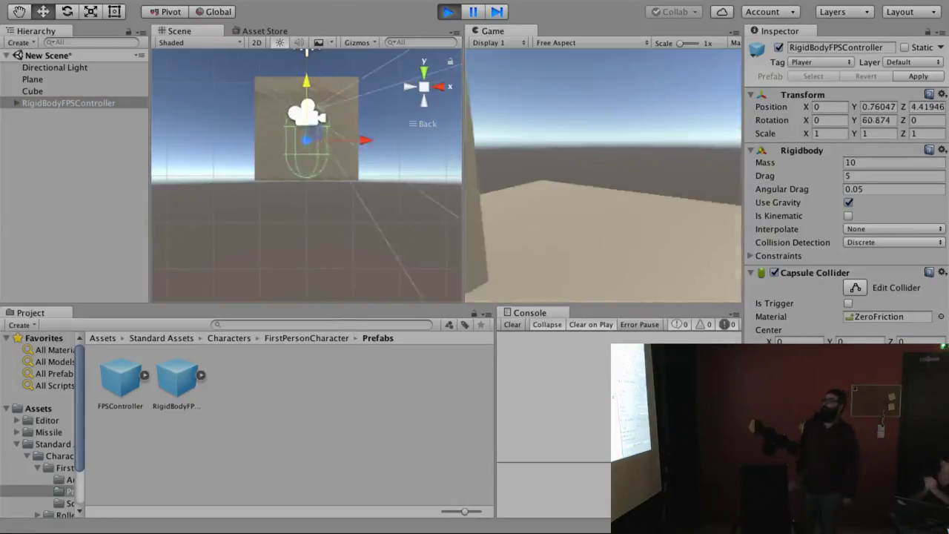
pyautogui.press('w')
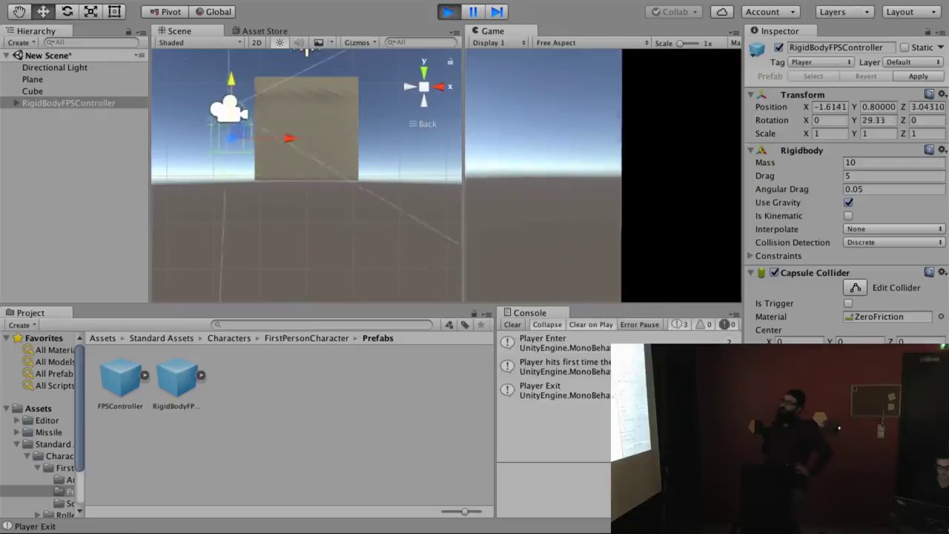
pyautogui.press('s')
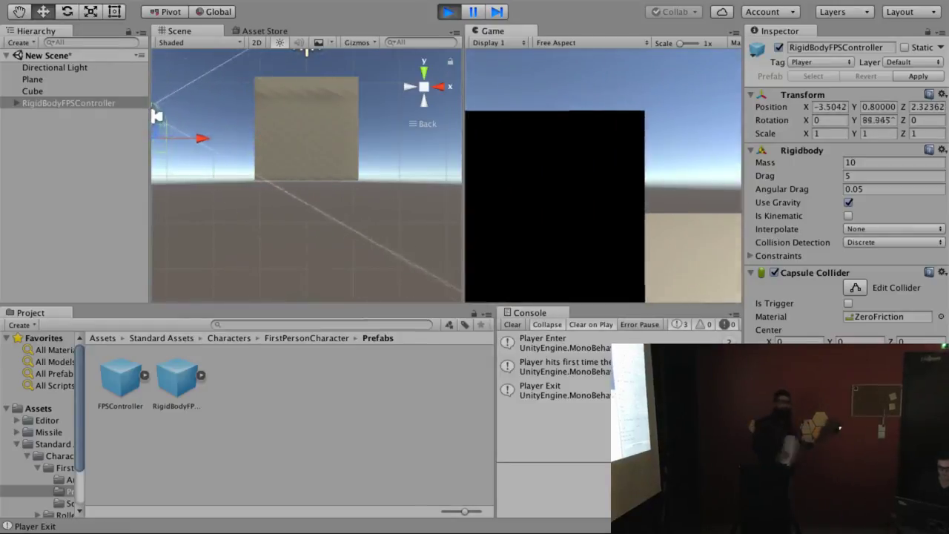
pyautogui.press('d')
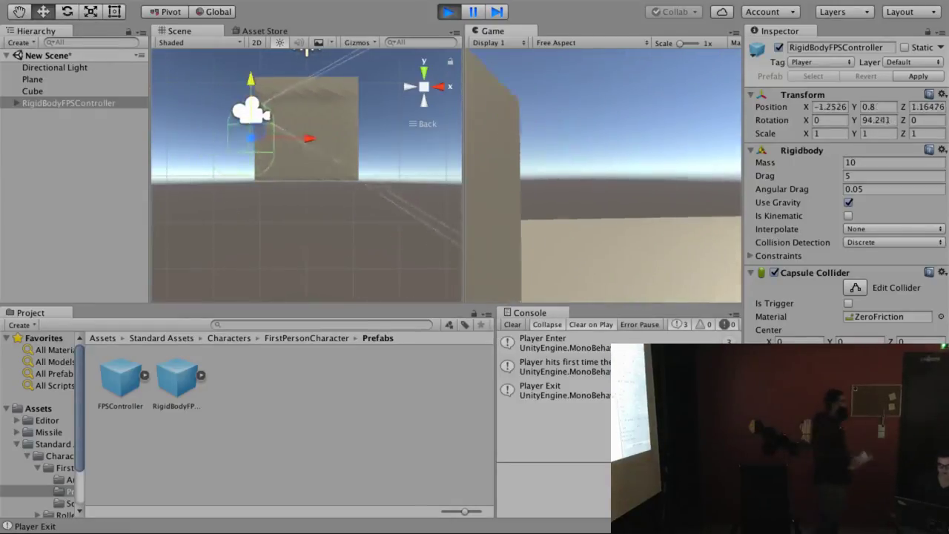
pyautogui.hotkey('ctrl', 'p')
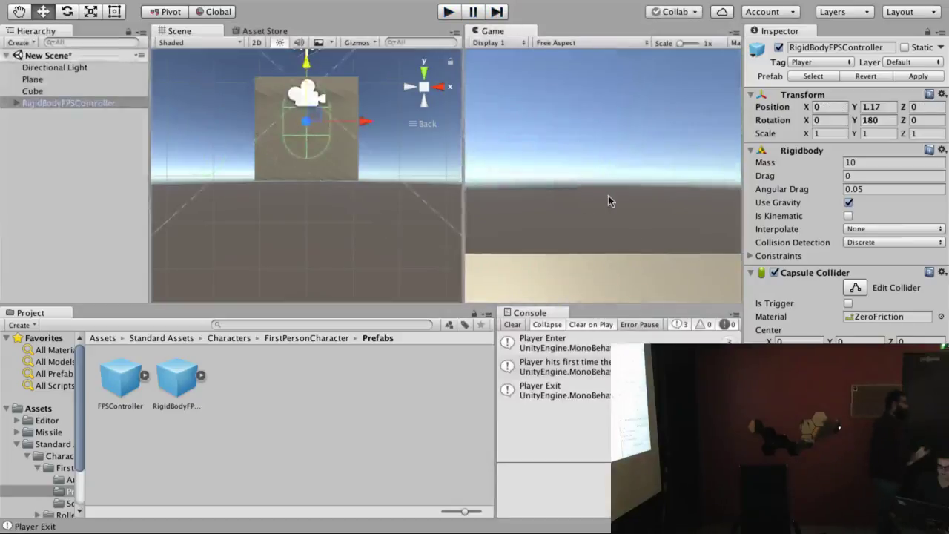
# - Add a Rigidbody to the Cube and raise it to Y 2.4
pyautogui.click(33, 90)
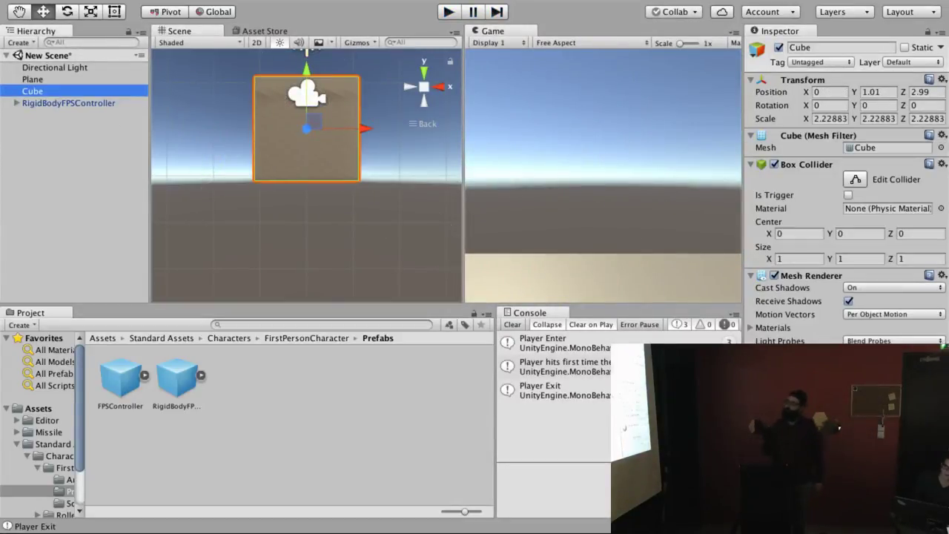
pyautogui.hotkey('ctrl', 'shift', 'a')
pyautogui.write('r')
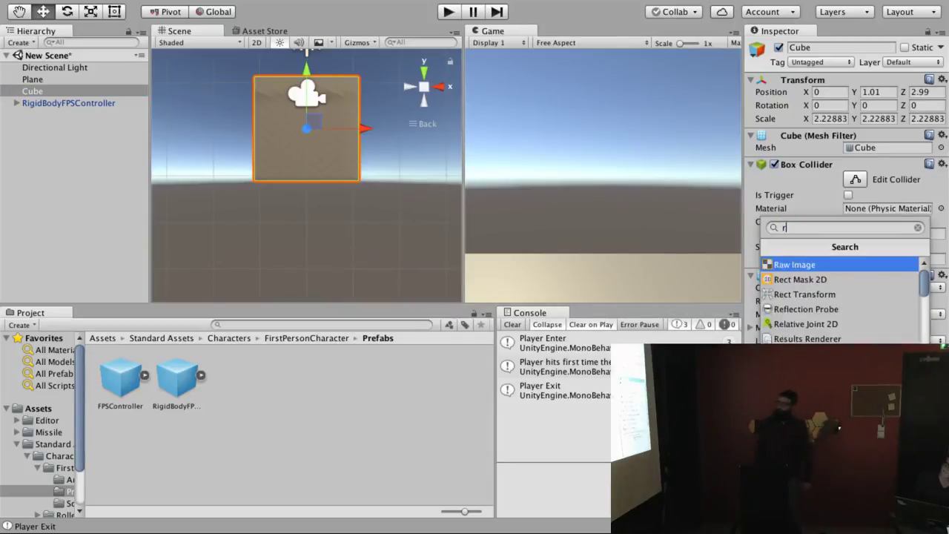
pyautogui.write('igi')
pyautogui.press('Return')
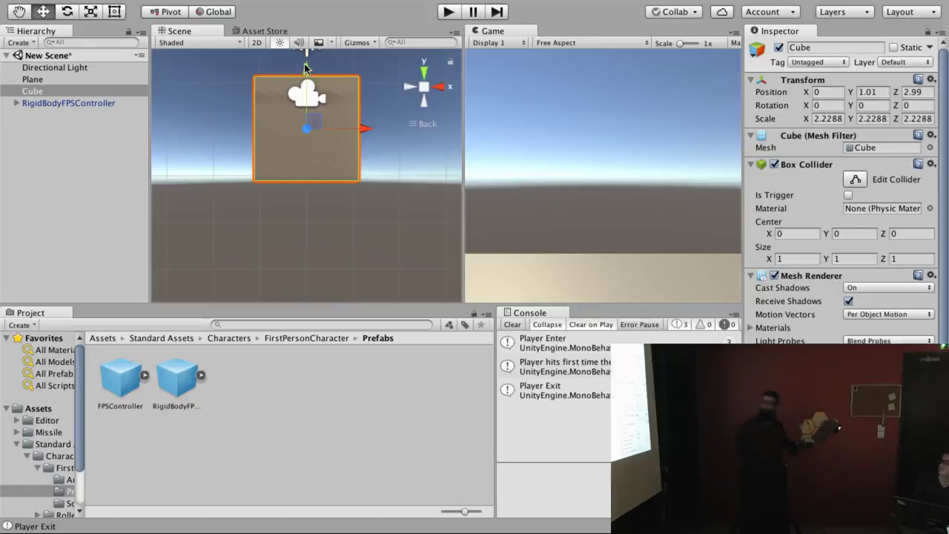
pyautogui.moveTo(305, 67); pyautogui.dragTo(306, 4)
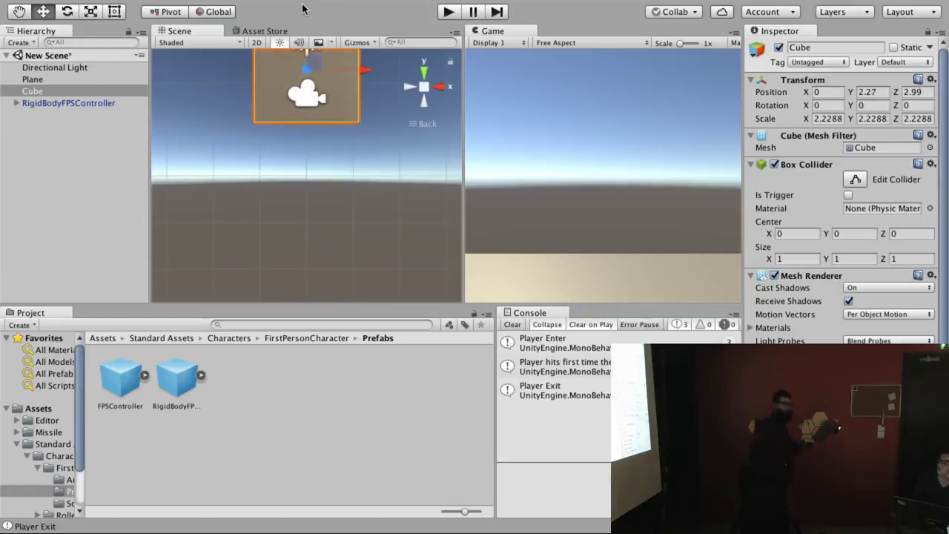
# - Set the RigidBodyFPSController's Y rotation to 0, then reselect the Cube
pyautogui.click(98, 103)
pyautogui.click(886, 119)
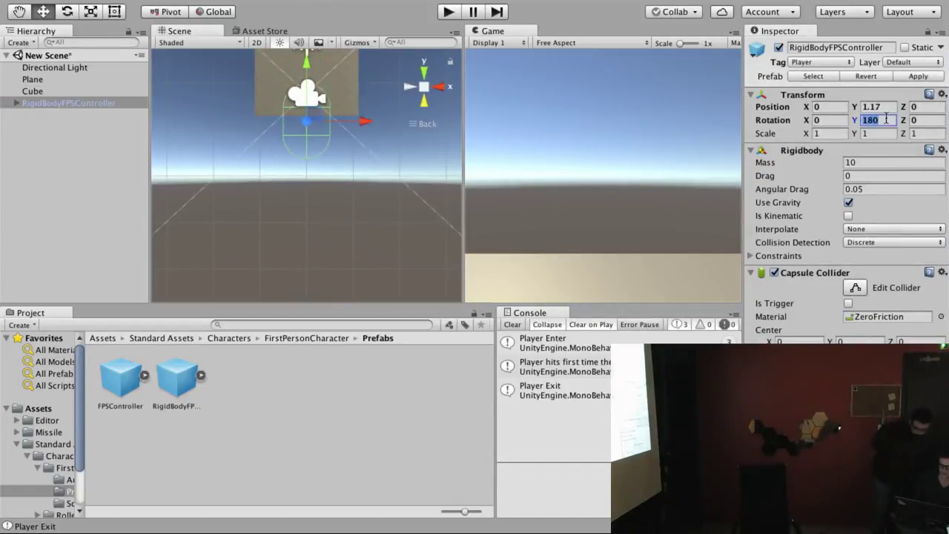
pyautogui.write('0')
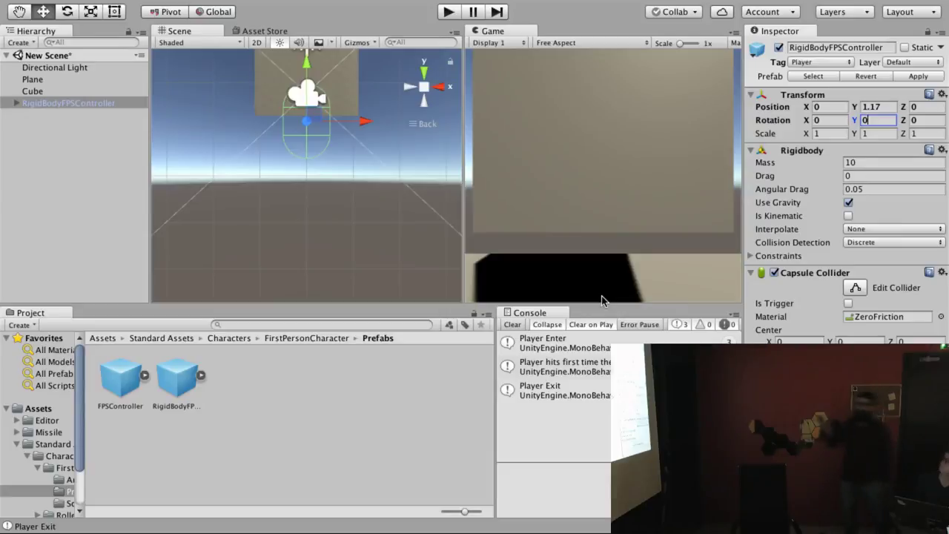
pyautogui.press('Return')
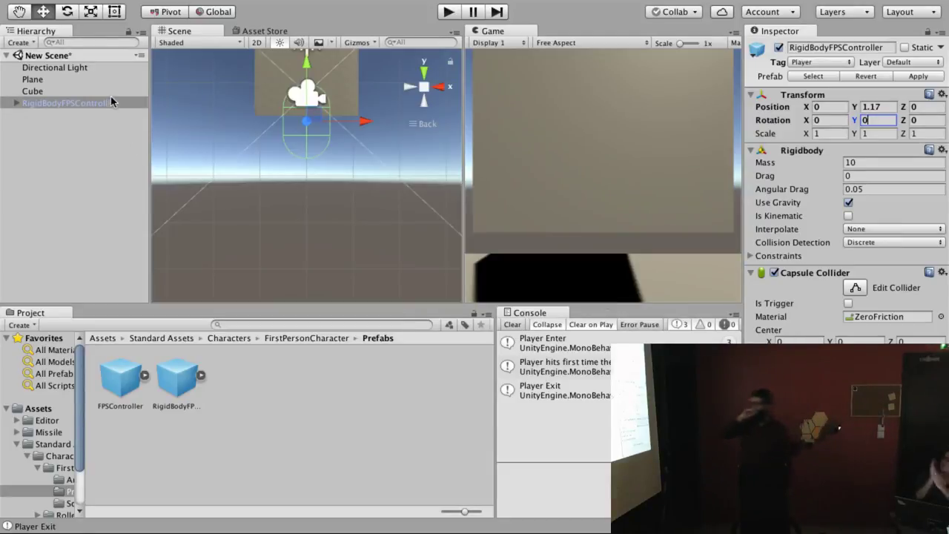
pyautogui.click(112, 79)
pyautogui.click(111, 91)
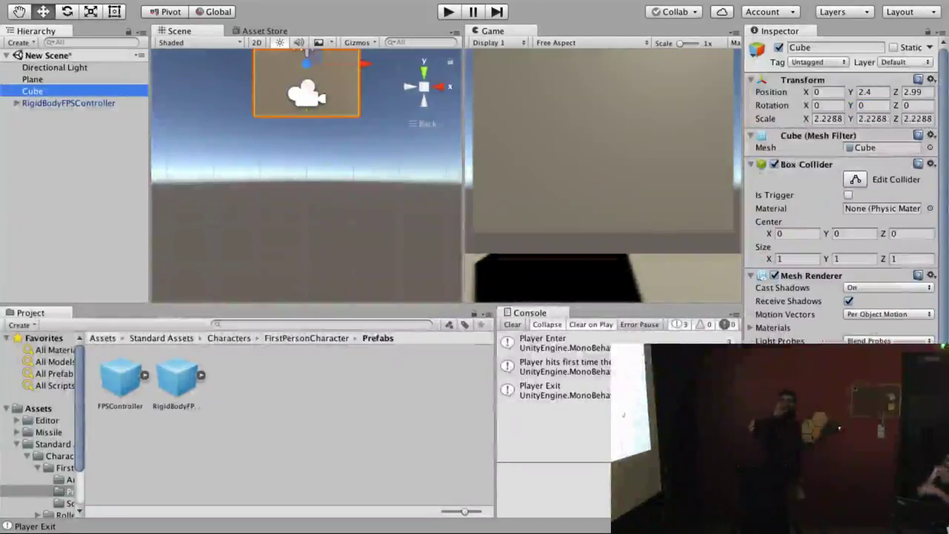
pyautogui.scroll(-3, 845, 185)
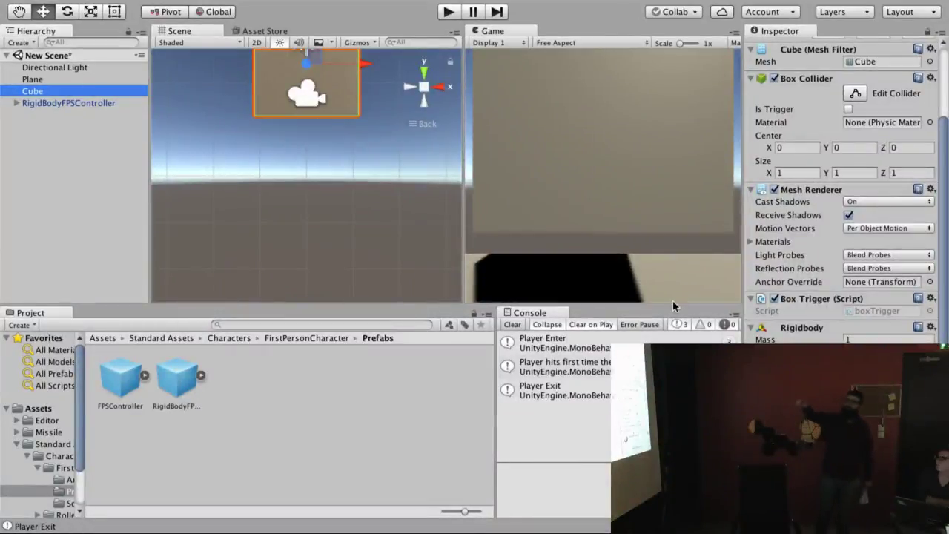
# - Frame and orbit the view on the Cube, then lift it to about Y 3.48
pyautogui.press('f')
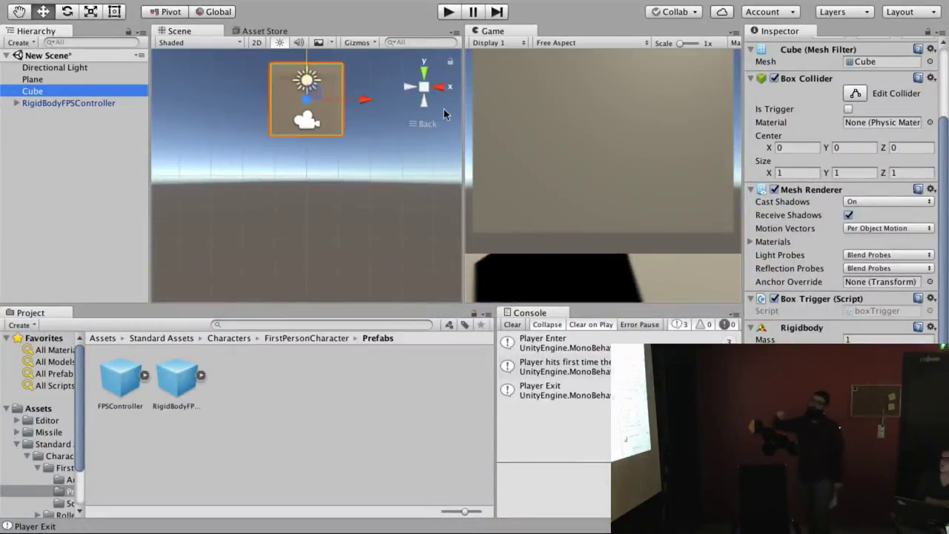
pyautogui.click(445, 89)
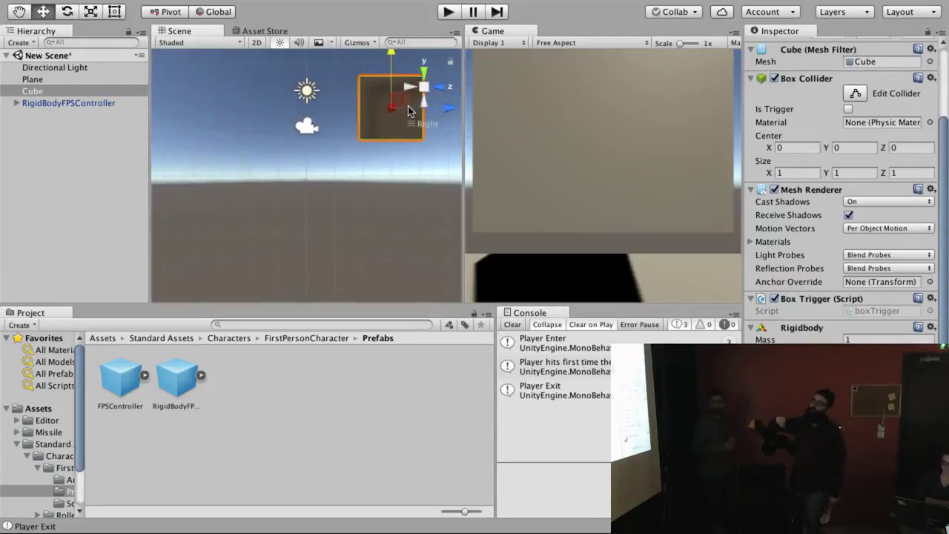
pyautogui.keyDown('alt'); pyautogui.moveTo(384, 108); pyautogui.dragTo(462, 196); pyautogui.keyUp('alt')
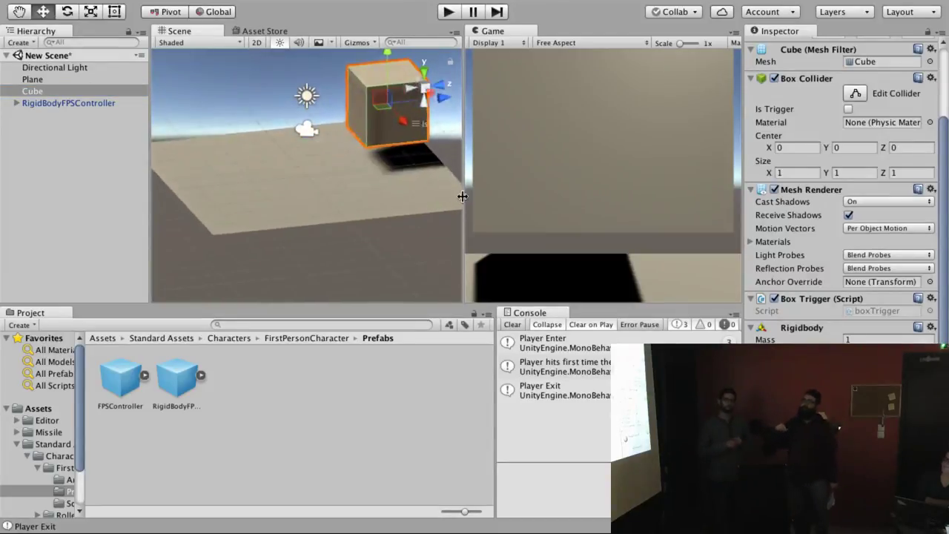
pyautogui.moveTo(392, 156)
pyautogui.keyDown('alt'); pyautogui.mouseDown()
pyautogui.moveTo(442, 69)
pyautogui.moveTo(352, 77)
pyautogui.mouseUp(); pyautogui.keyUp('alt')
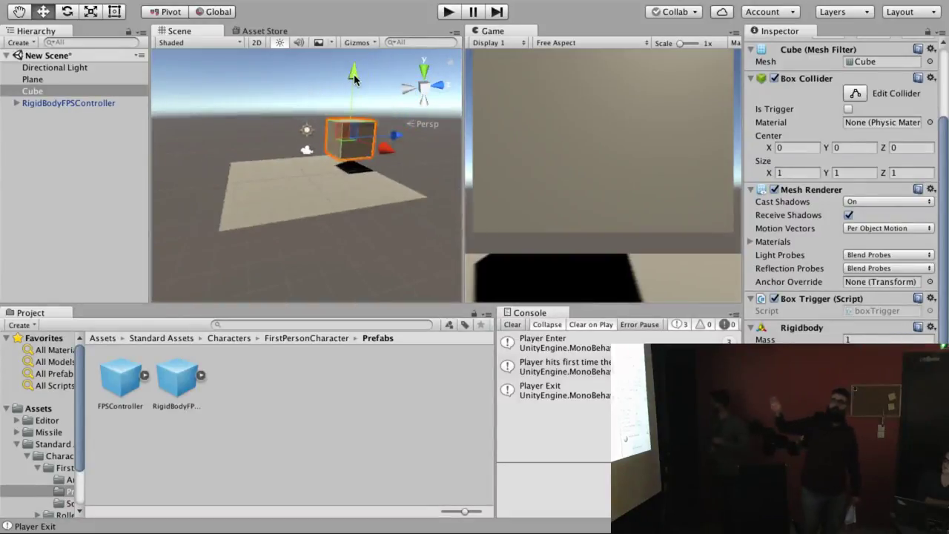
pyautogui.moveTo(355, 79); pyautogui.dragTo(355, 61)
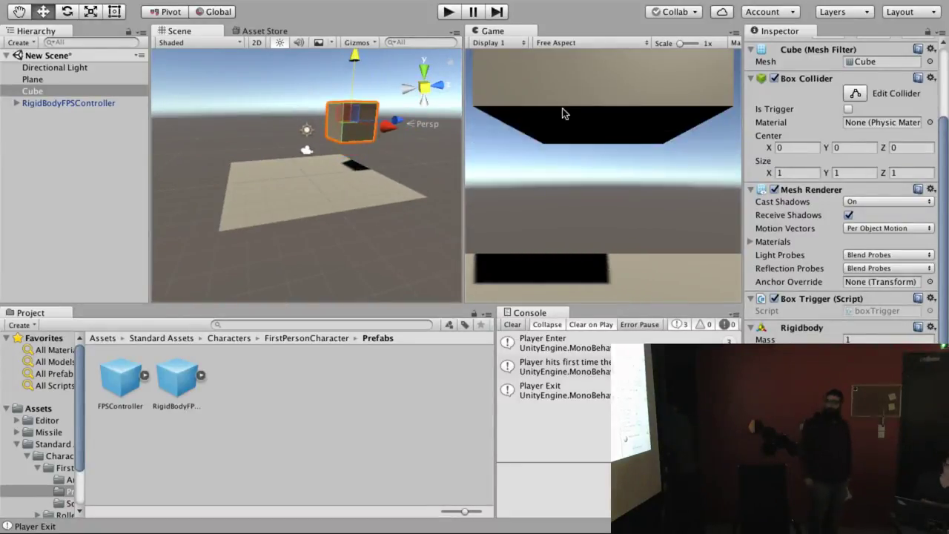
# - Play the scene twice to watch the cube drop onto the plane, stopping each run
pyautogui.click(450, 11)
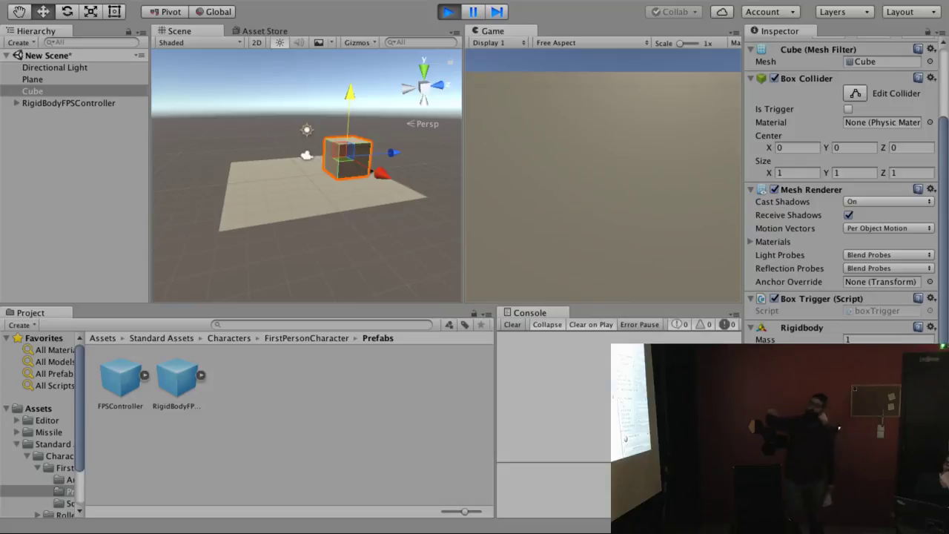
pyautogui.hotkey('ctrl', 'p')
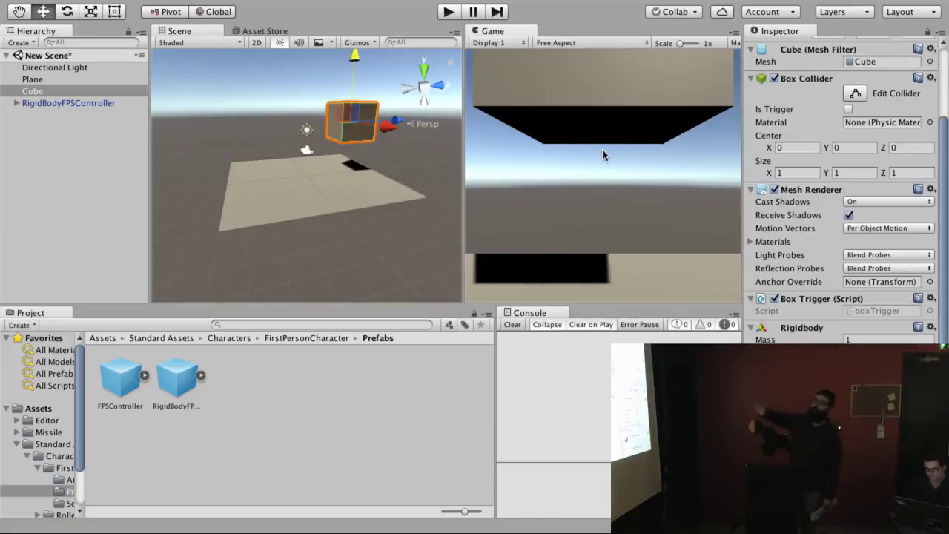
pyautogui.hotkey('ctrl', 'p')
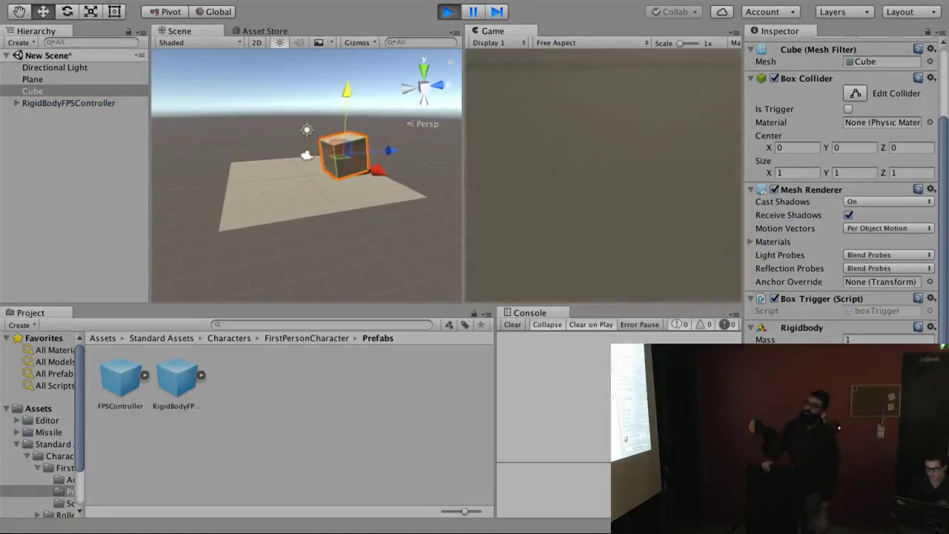
pyautogui.hotkey('ctrl', 'p')
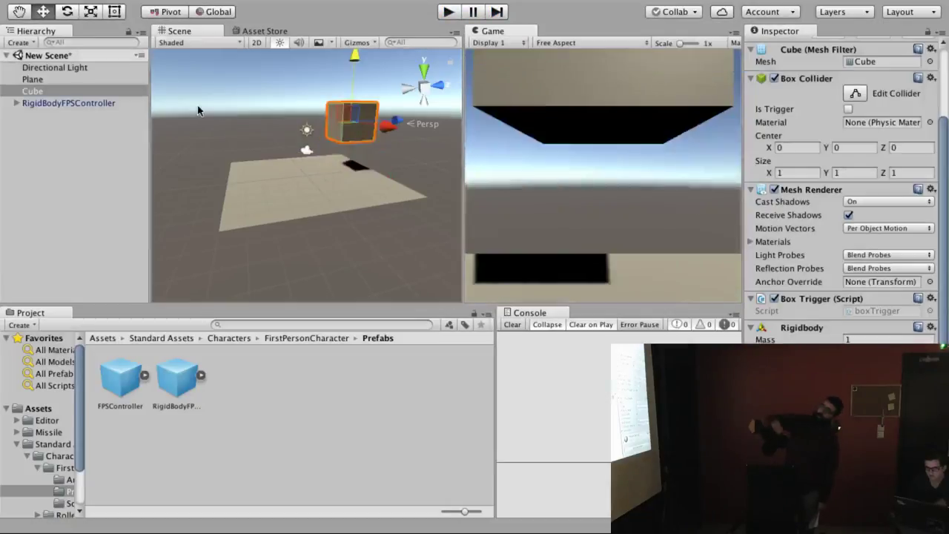
pyautogui.scroll(2, 882, 93)
pyautogui.scroll(3, 882, 93)
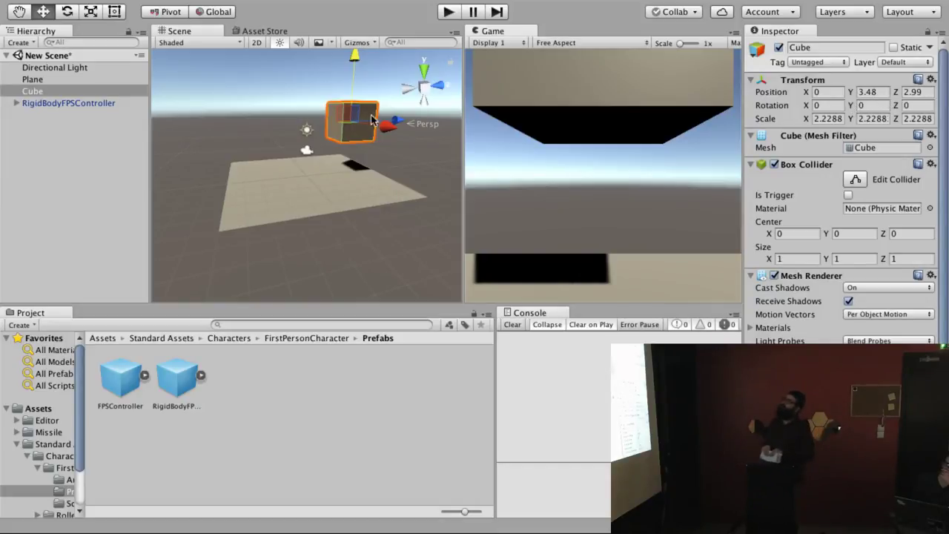
# - Slide the cube to Z -3.31 and play-test it landing on the plane near Y 1.11
pyautogui.moveTo(391, 116); pyautogui.dragTo(308, 121)
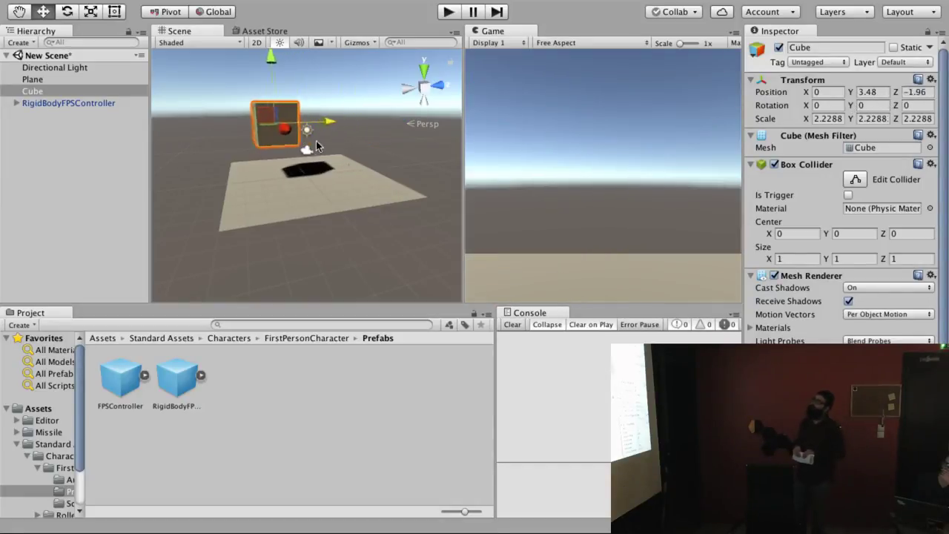
pyautogui.click(446, 13)
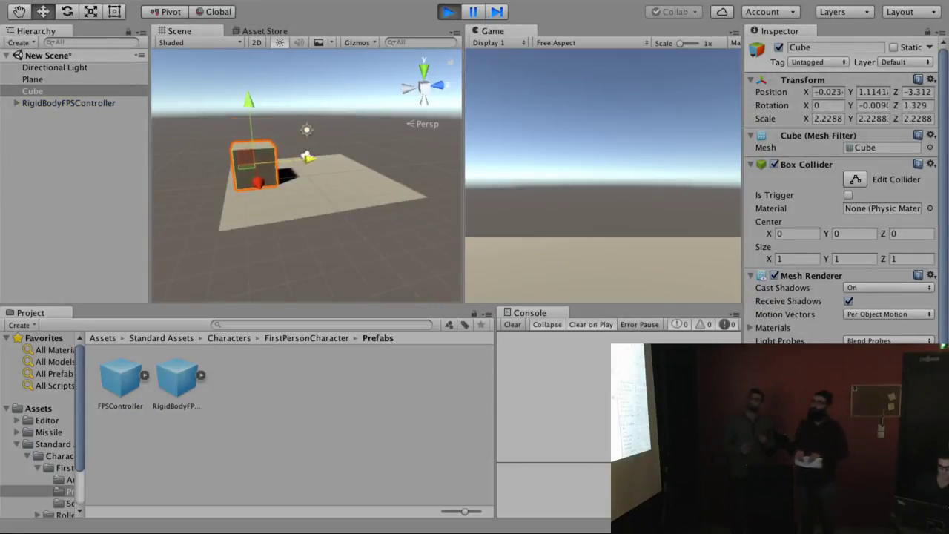
pyautogui.hotkey('ctrl', 'p')
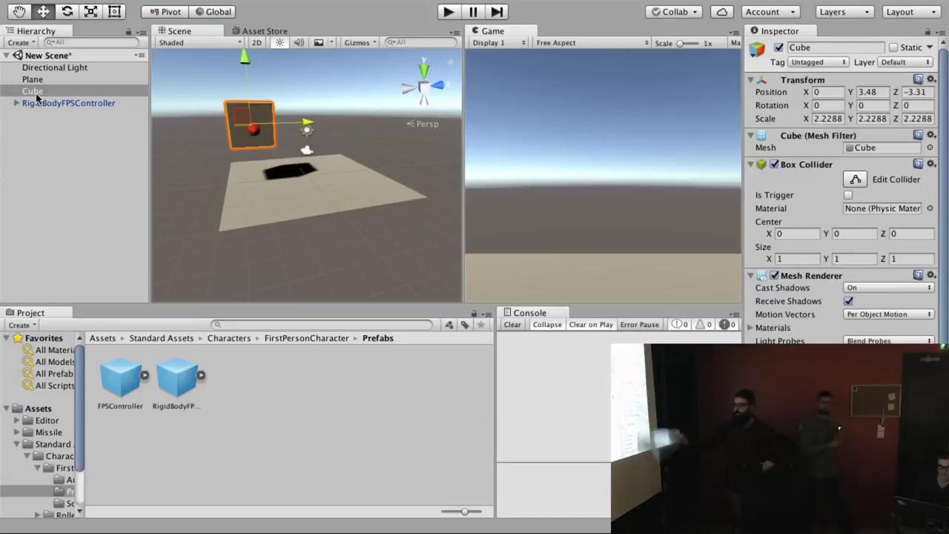
pyautogui.scroll(-3, 841, 185)
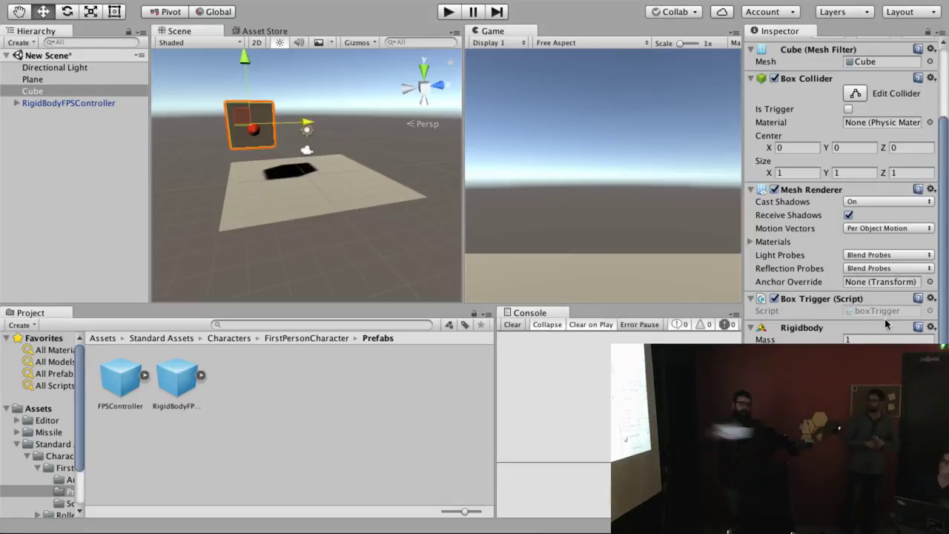
# - Set the cube's Rigidbody Mass to 10000 and play-test the drop
pyautogui.click(868, 339)
pyautogui.write('0000')
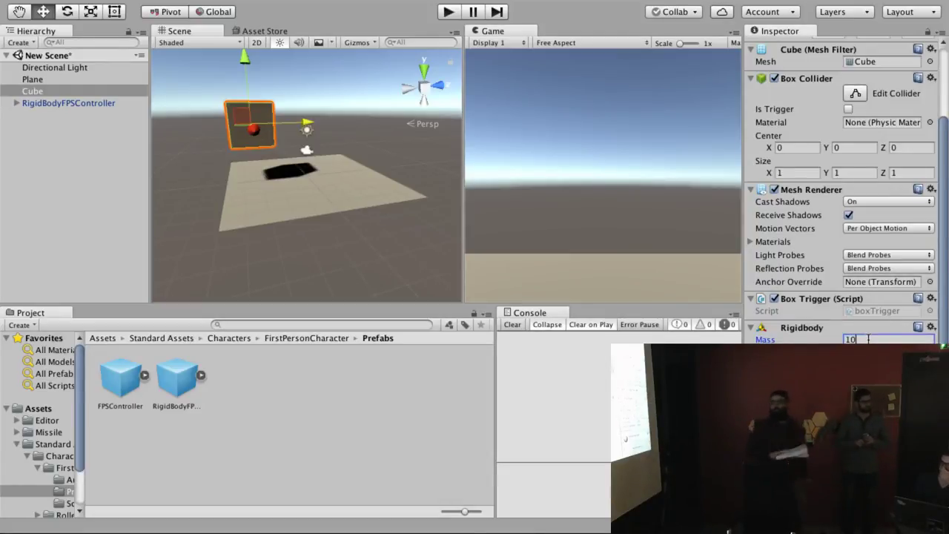
pyautogui.press('Return')
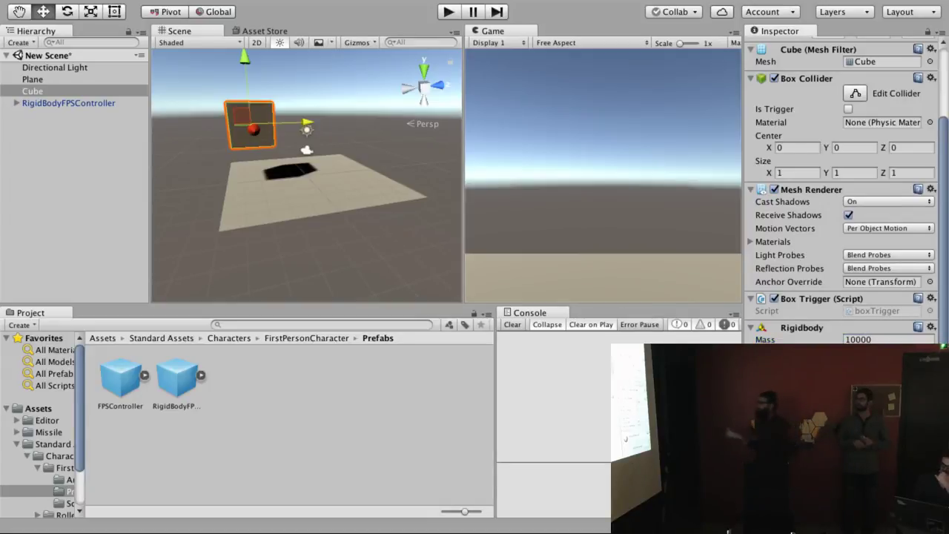
pyautogui.click(448, 12)
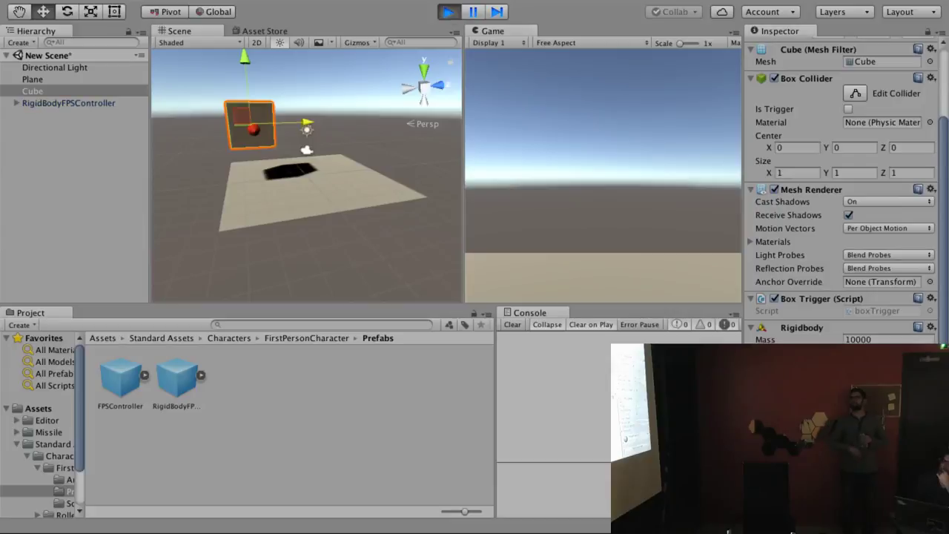
pyautogui.hotkey('ctrl', 'p')
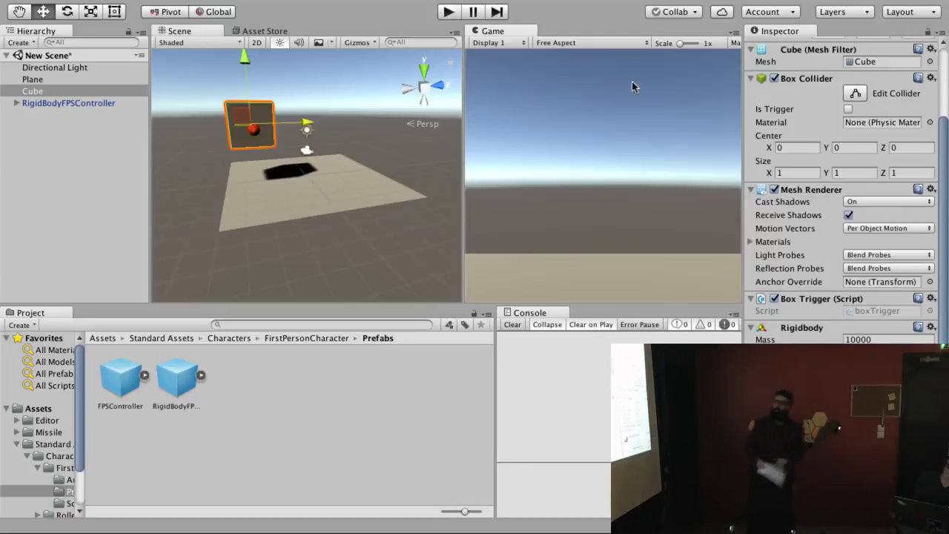
# - Rerun the drop tests, including one at mass 1000, then enter a new mass of 1
pyautogui.click(448, 11)
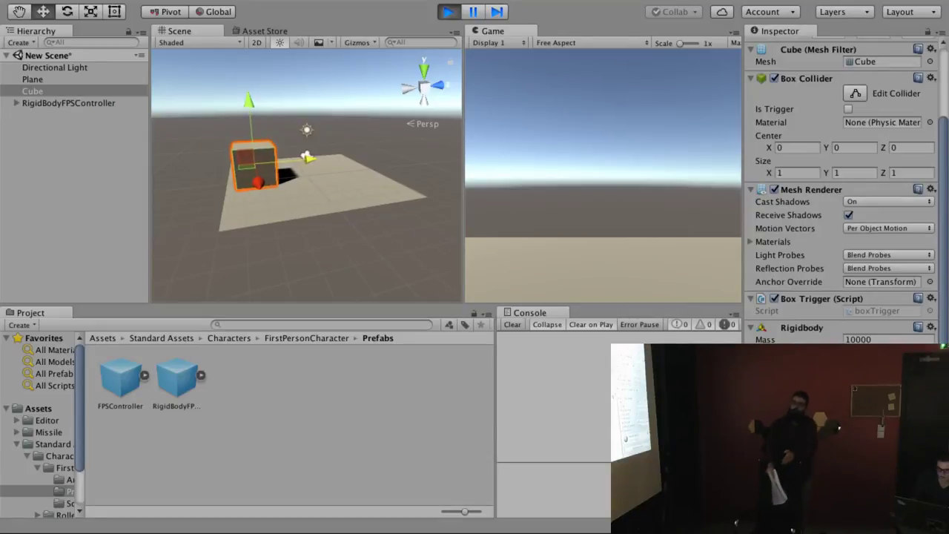
pyautogui.click(447, 12)
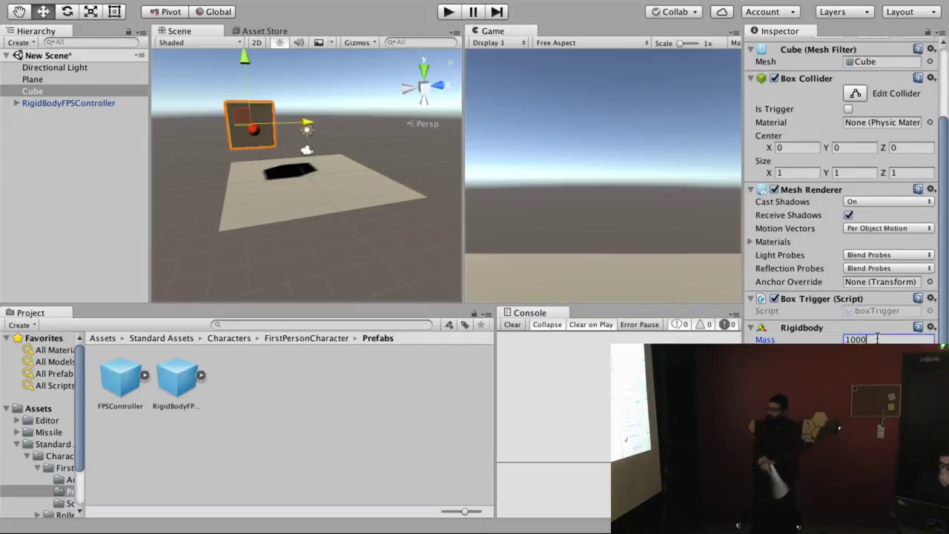
pyautogui.click(455, 12)
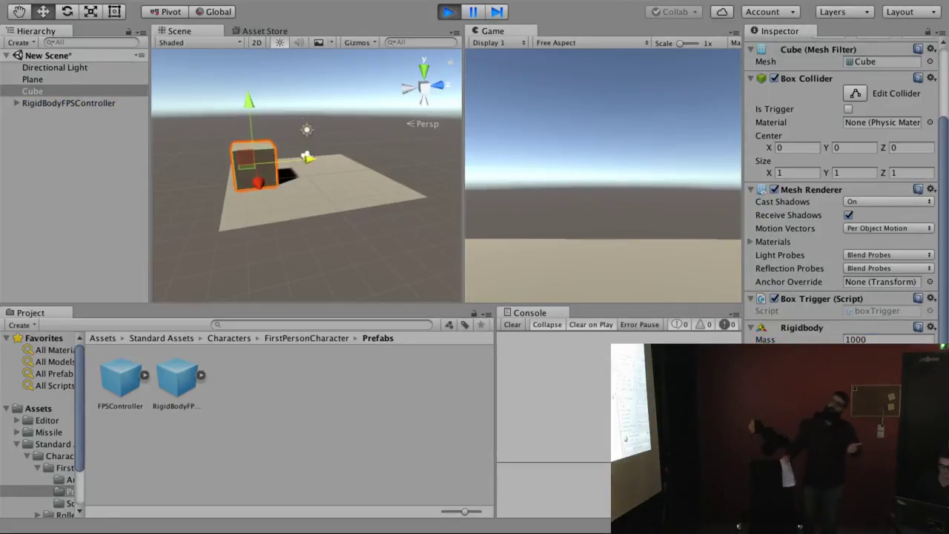
pyautogui.hotkey('ctrl', 'p')
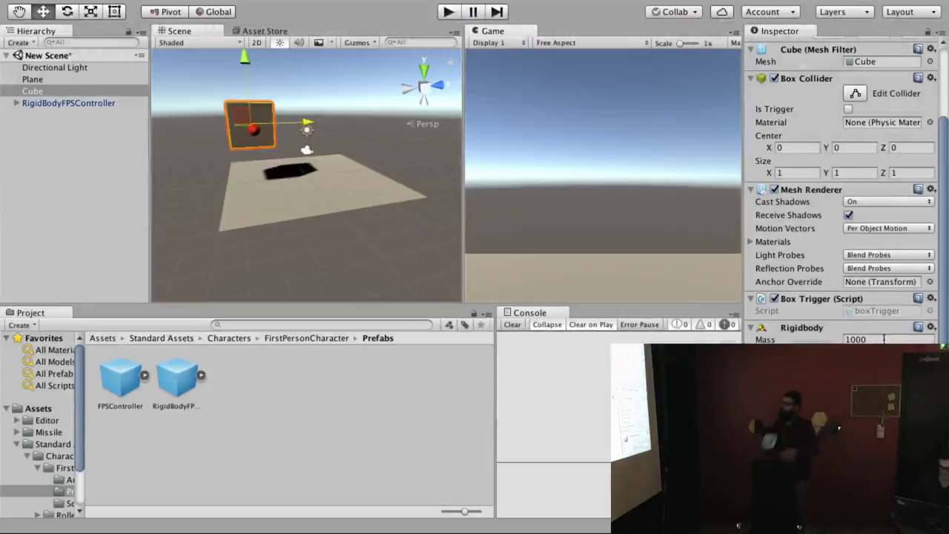
pyautogui.click(875, 336)
pyautogui.write('100')
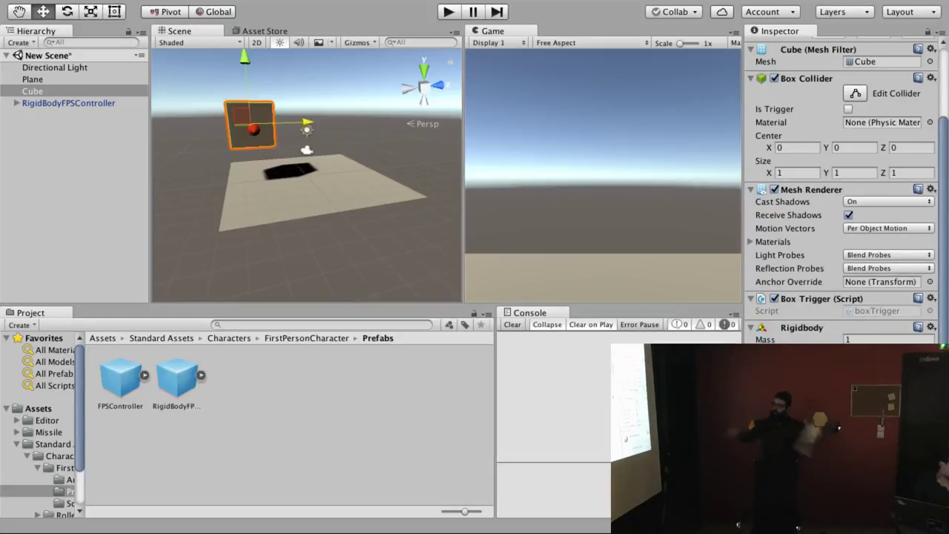
# - Play-test with mass 1, then lower the cube toward the plane in two stages, testing each height
pyautogui.click(445, 12)
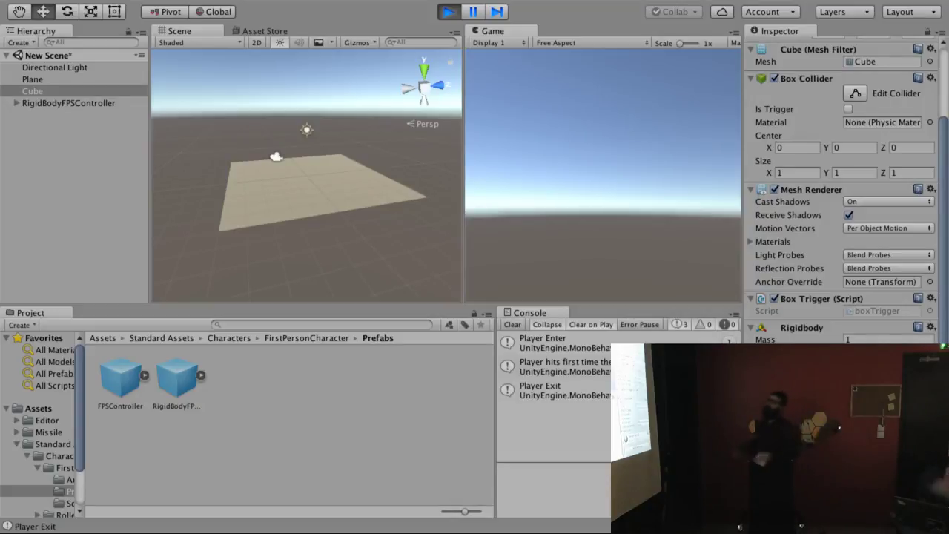
pyautogui.click(448, 11)
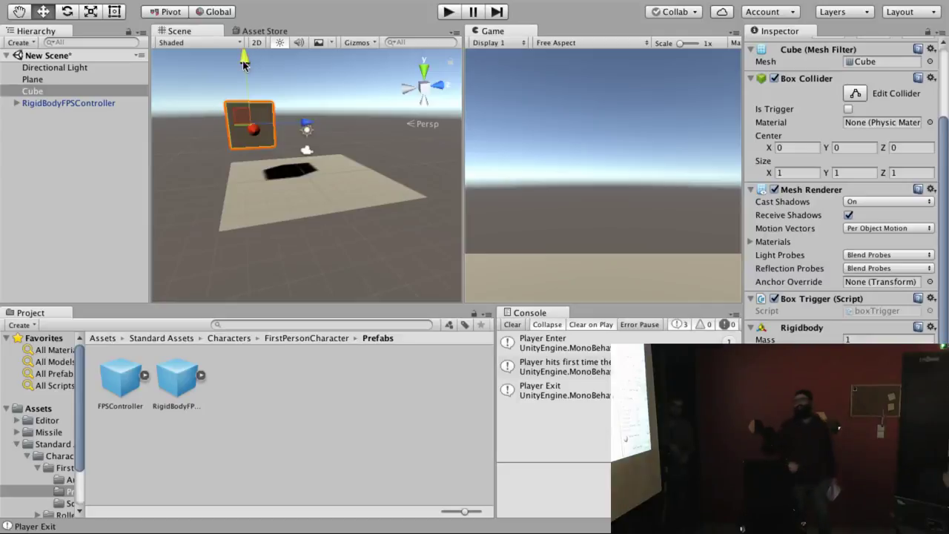
pyautogui.moveTo(247, 54); pyautogui.dragTo(248, 68)
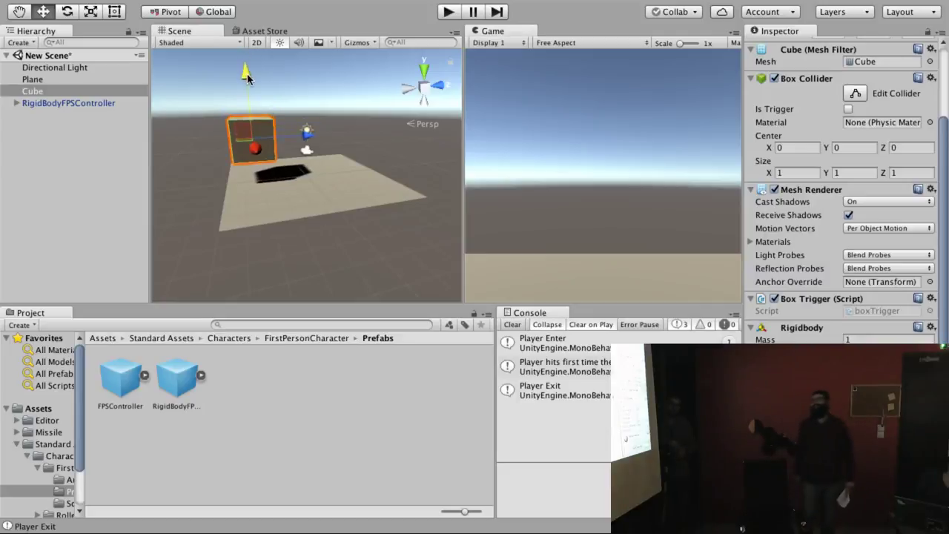
pyautogui.click(447, 11)
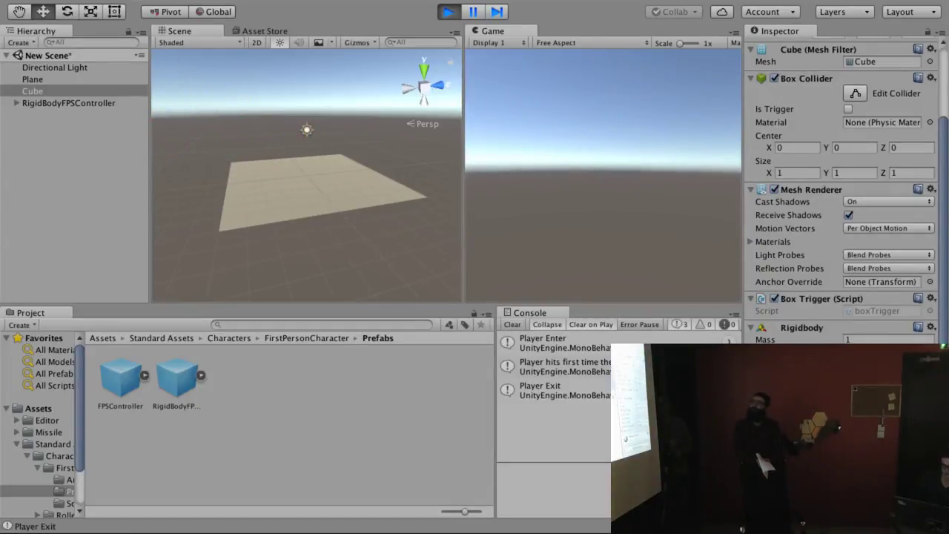
pyautogui.hotkey('ctrl', 'p')
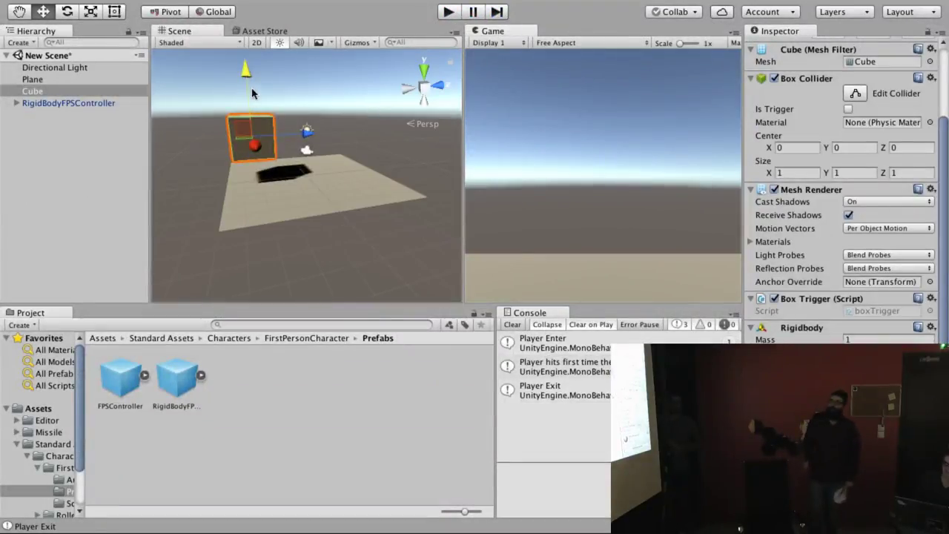
pyautogui.moveTo(245, 75); pyautogui.dragTo(247, 95)
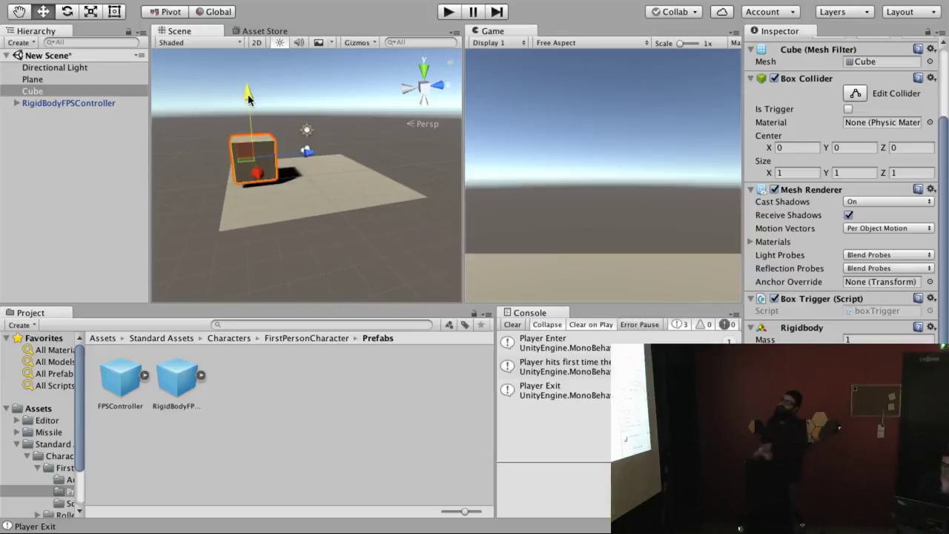
pyautogui.click(450, 12)
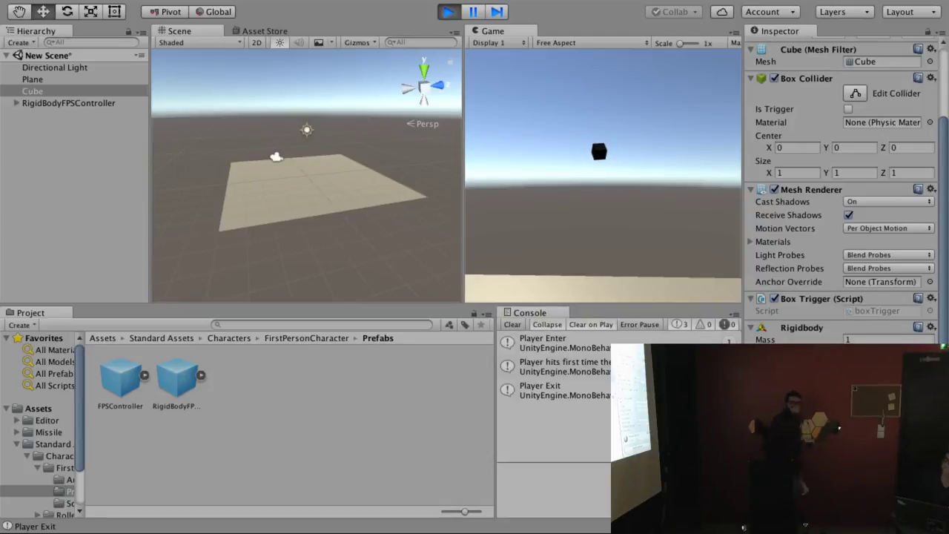
pyautogui.hotkey('ctrl', 'p')
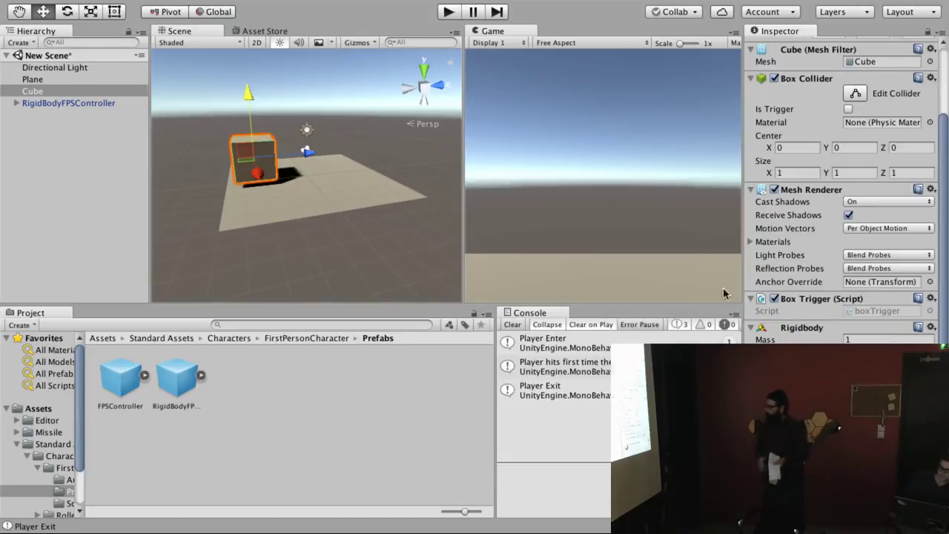
# - Run several play tests, walking the player into the cube and back
pyautogui.click(448, 12)
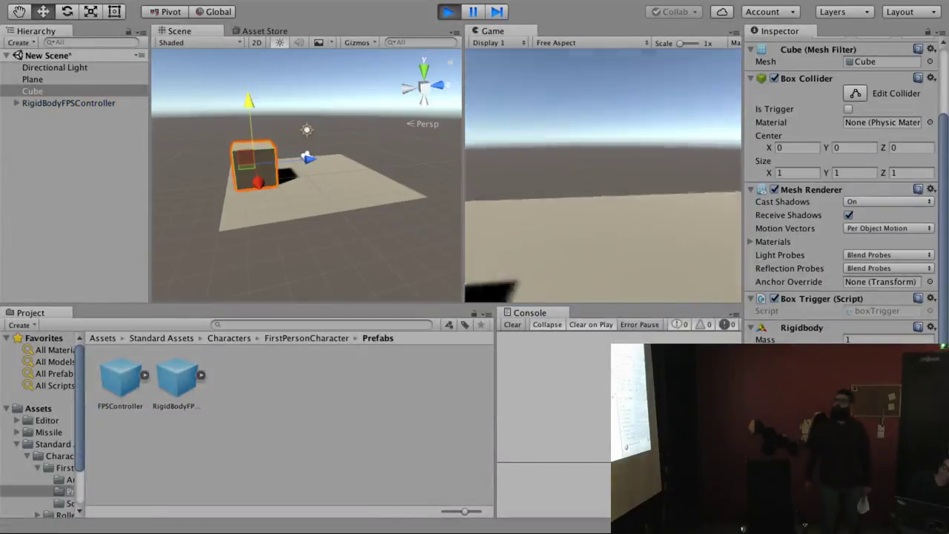
pyautogui.press('w')
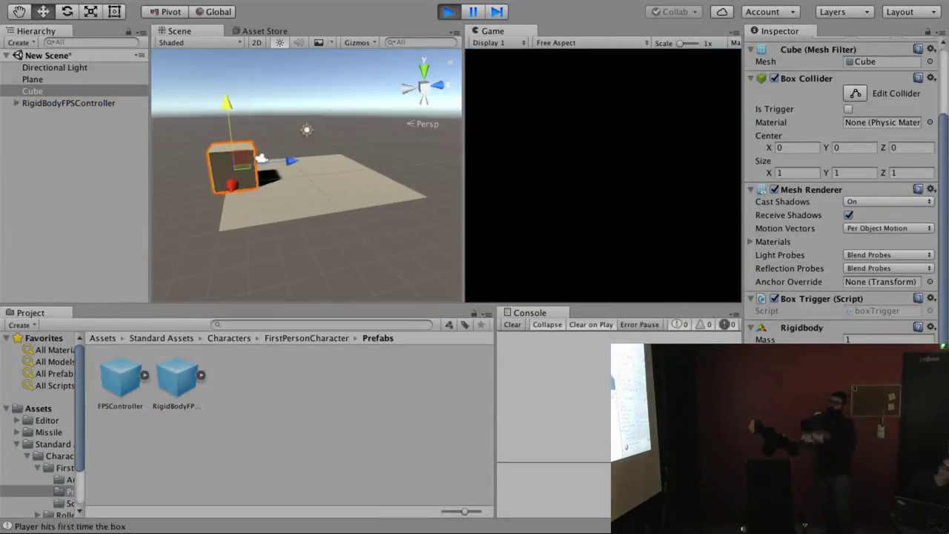
pyautogui.press('s')
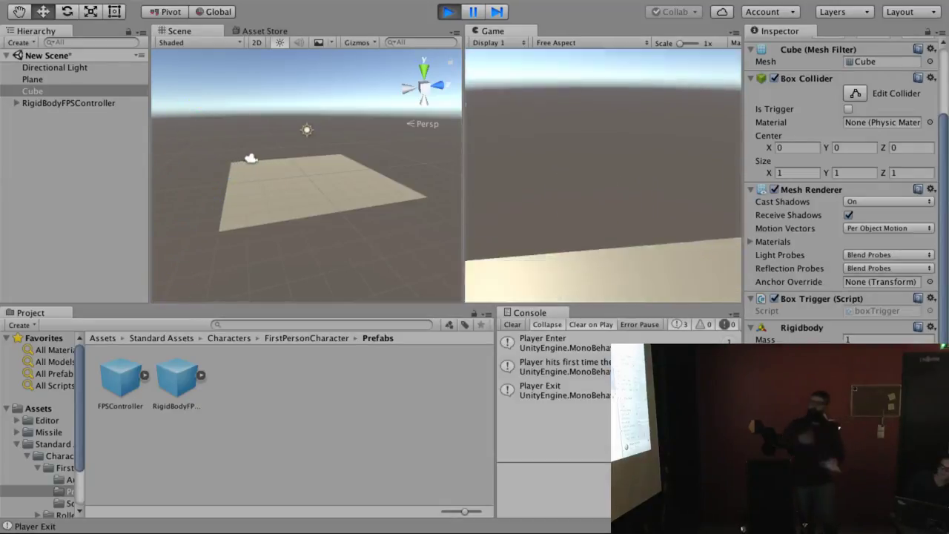
pyautogui.hotkey('ctrl', 'p')
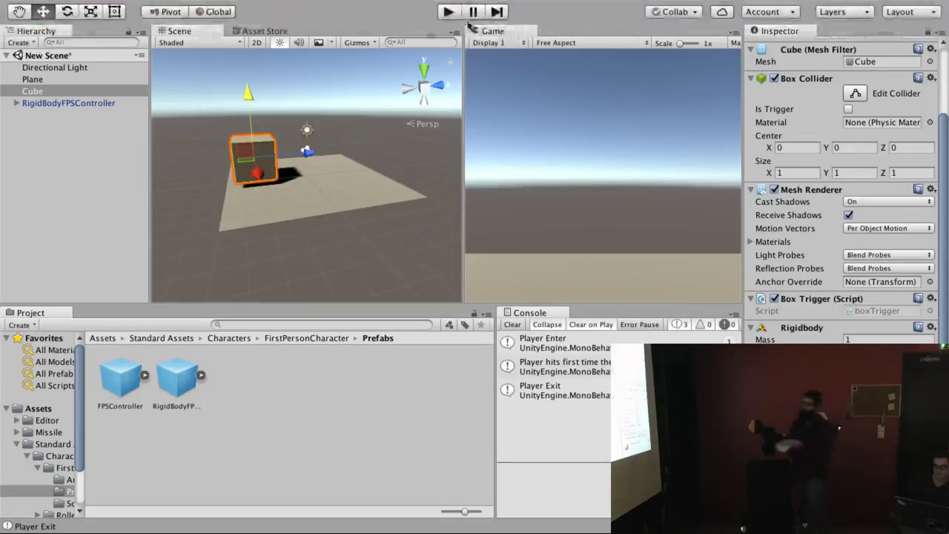
pyautogui.click(447, 11)
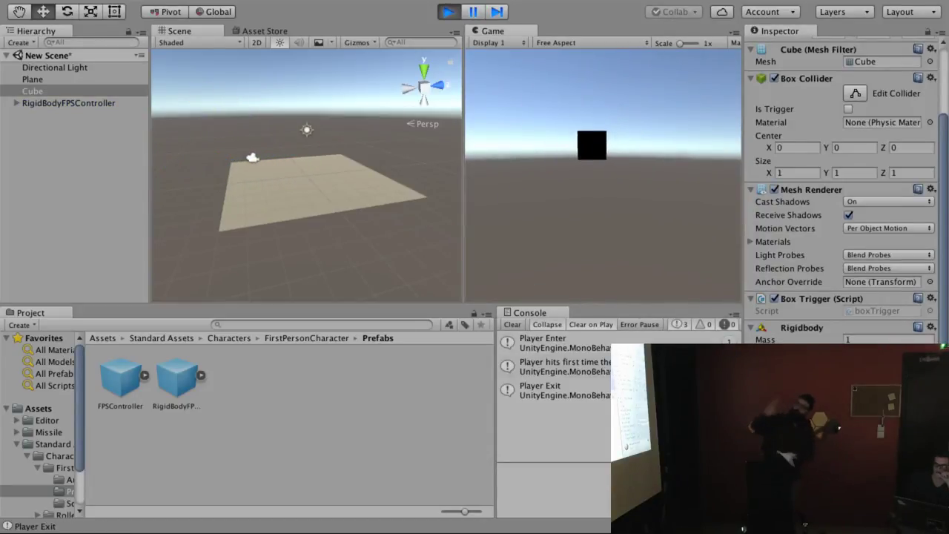
pyautogui.hotkey('ctrl', 'p')
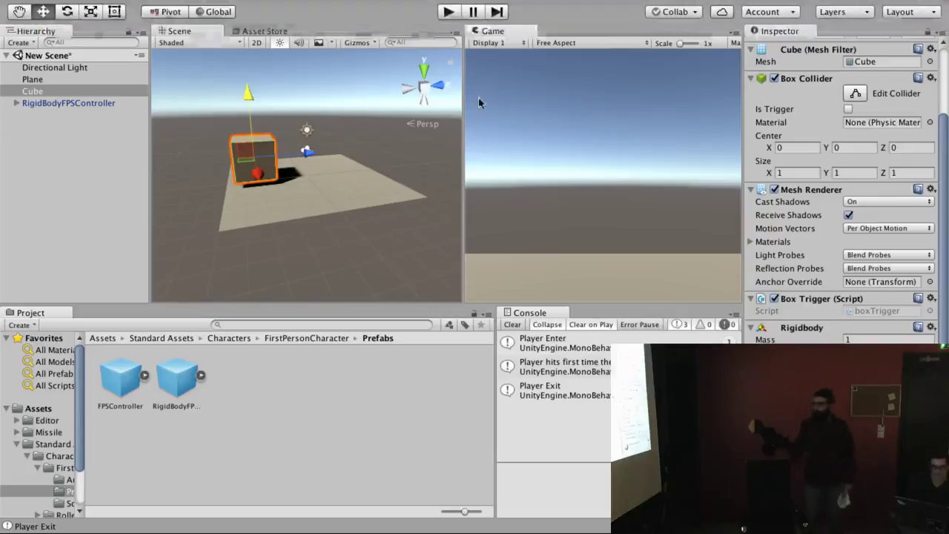
pyautogui.click(449, 12)
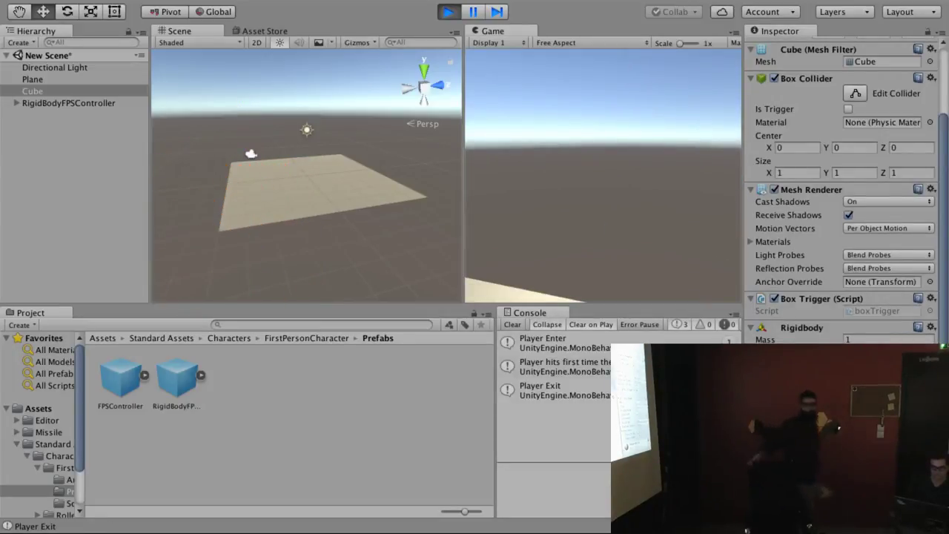
pyautogui.hotkey('ctrl', 'p')
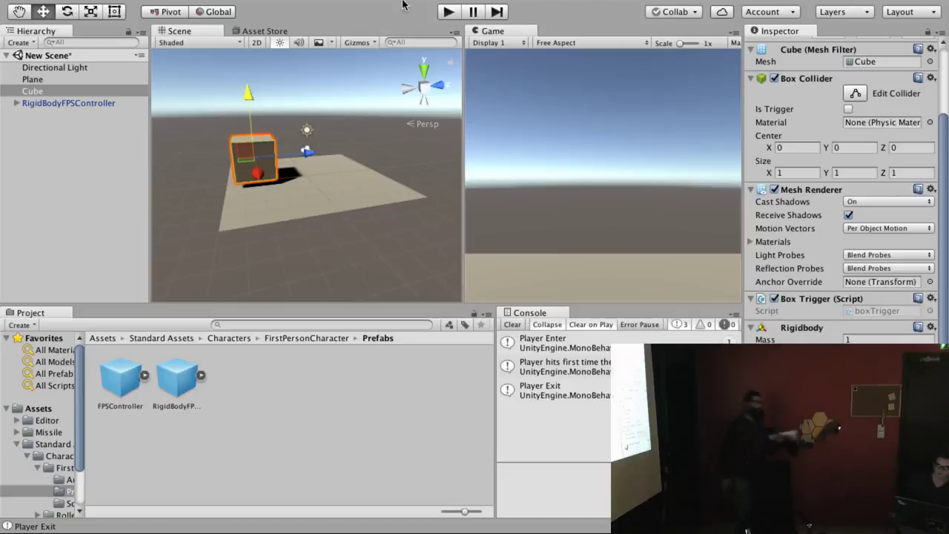
# - Run two more play tests, walking the player around the cube and pushing it away
pyautogui.click(446, 12)
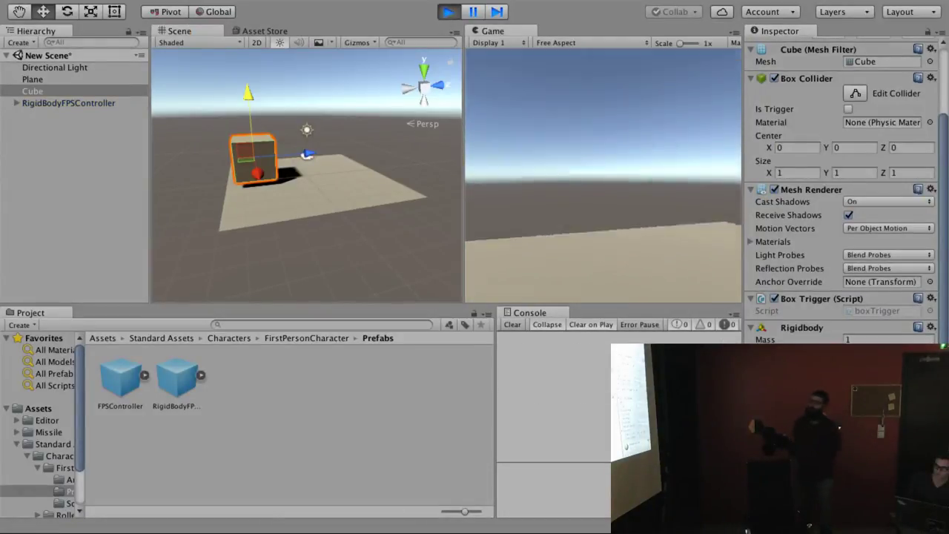
pyautogui.press('w')
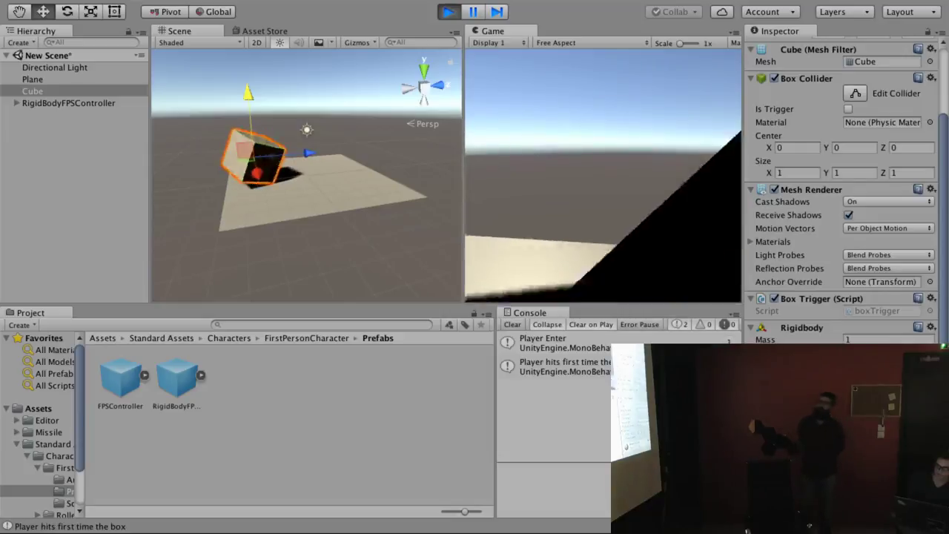
pyautogui.press('w')
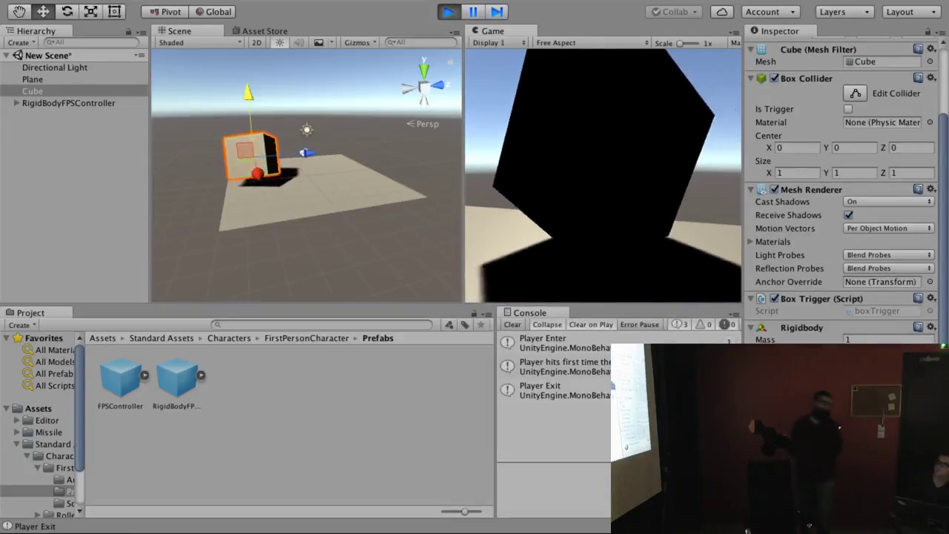
pyautogui.press('w')
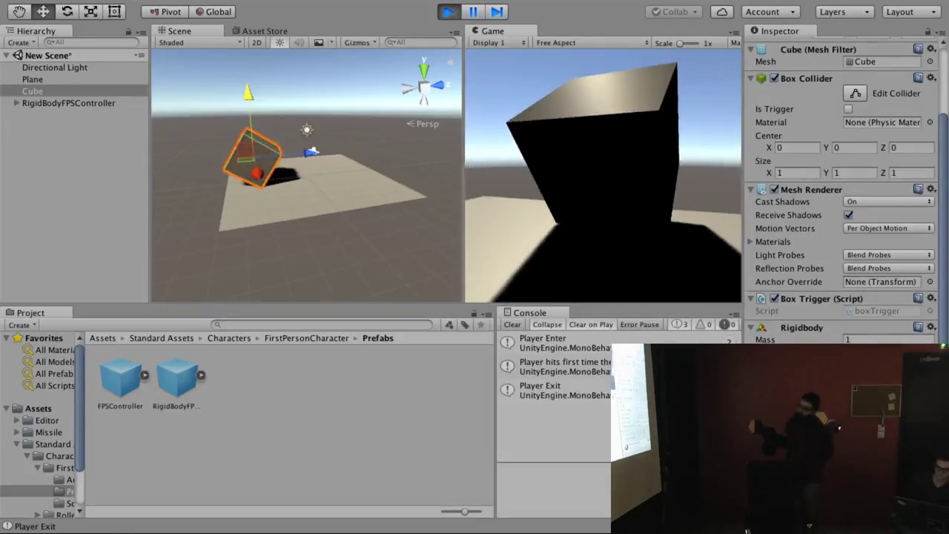
pyautogui.press('w')
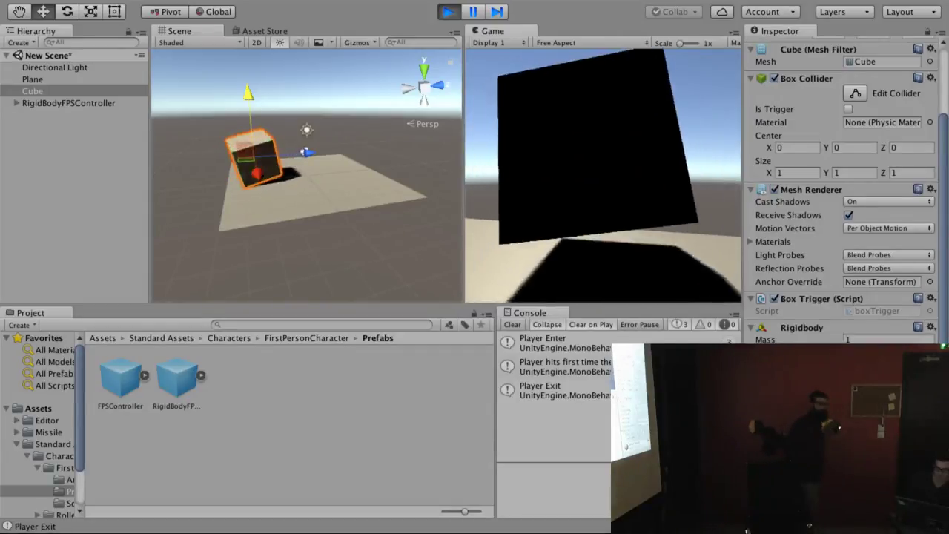
pyautogui.hotkey('ctrl', 'p')
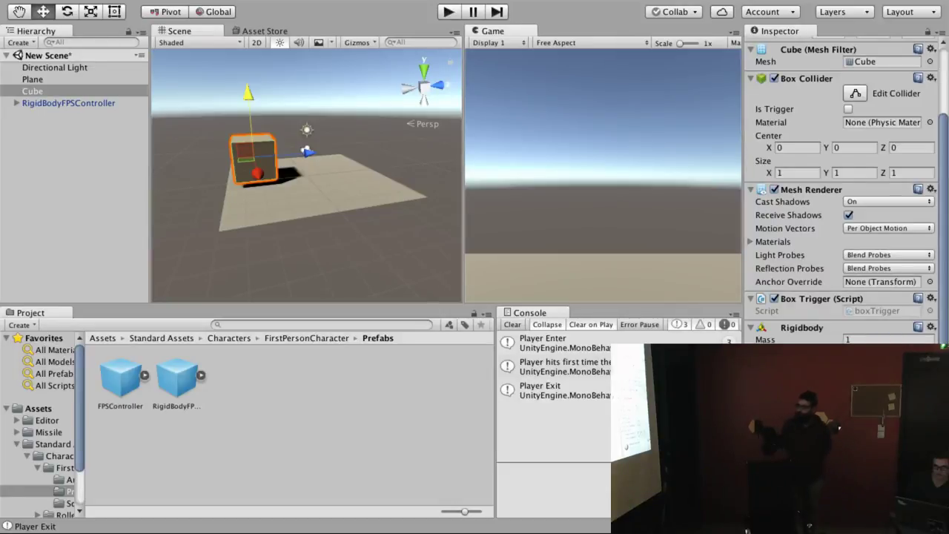
pyautogui.click(449, 12)
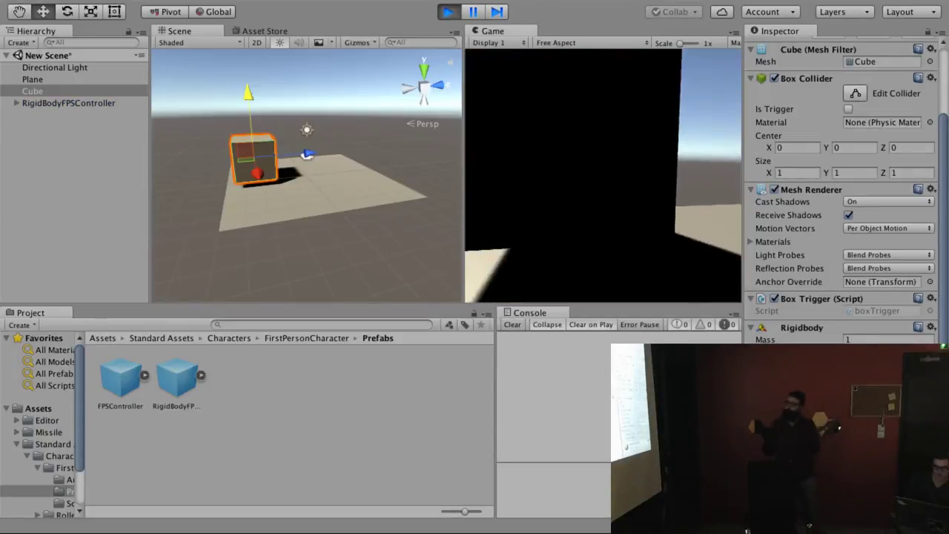
pyautogui.press('w')
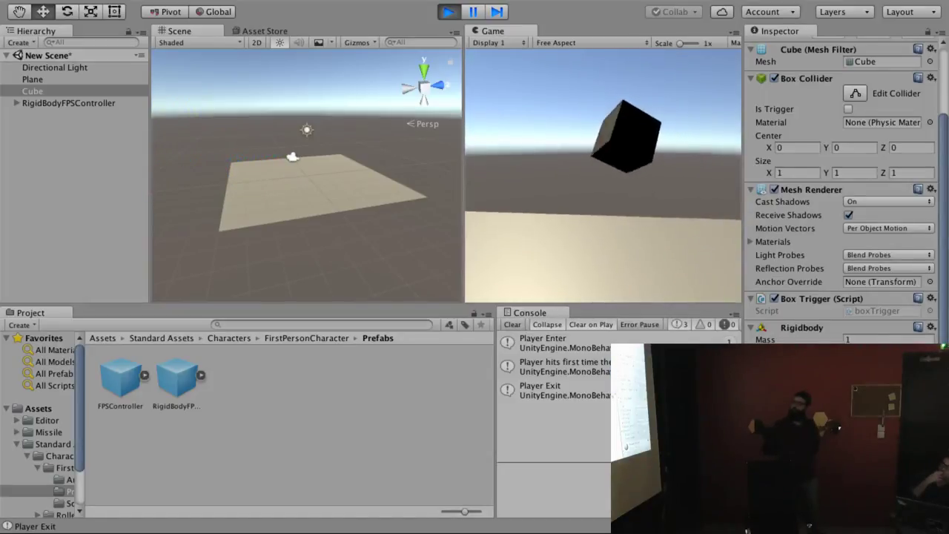
pyautogui.hotkey('ctrl', 'p')
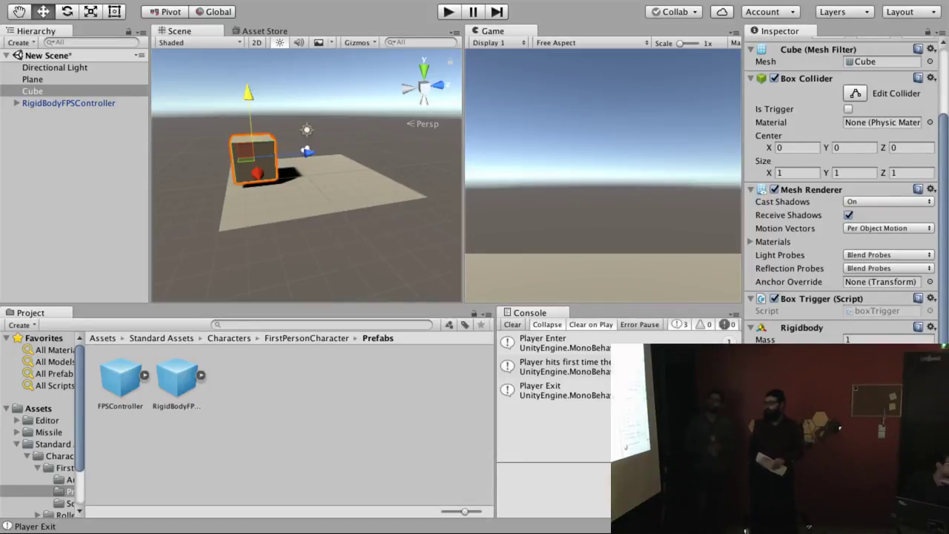
# - Raise the cube to Y 3.28 above the plane and play-test its fall
pyautogui.moveTo(246, 92); pyautogui.dragTo(244, 63)
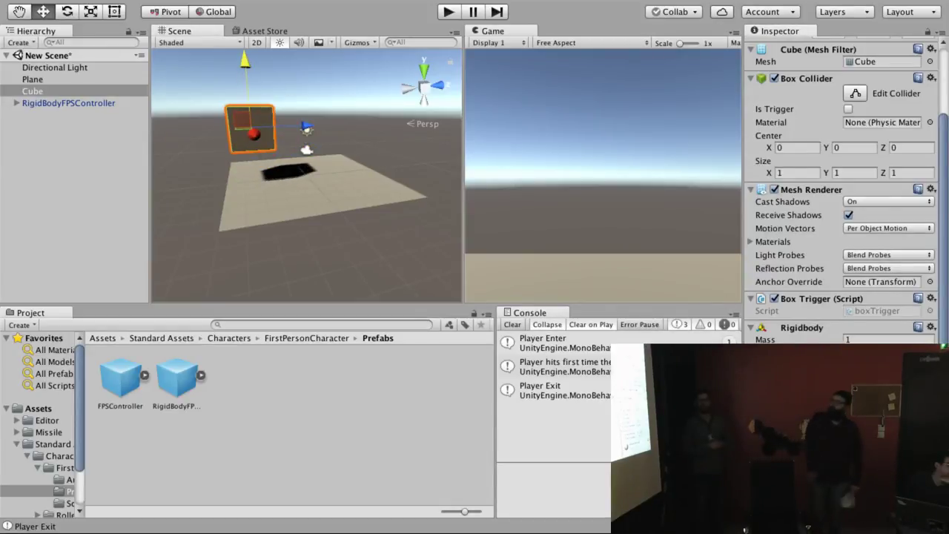
pyautogui.click(448, 11)
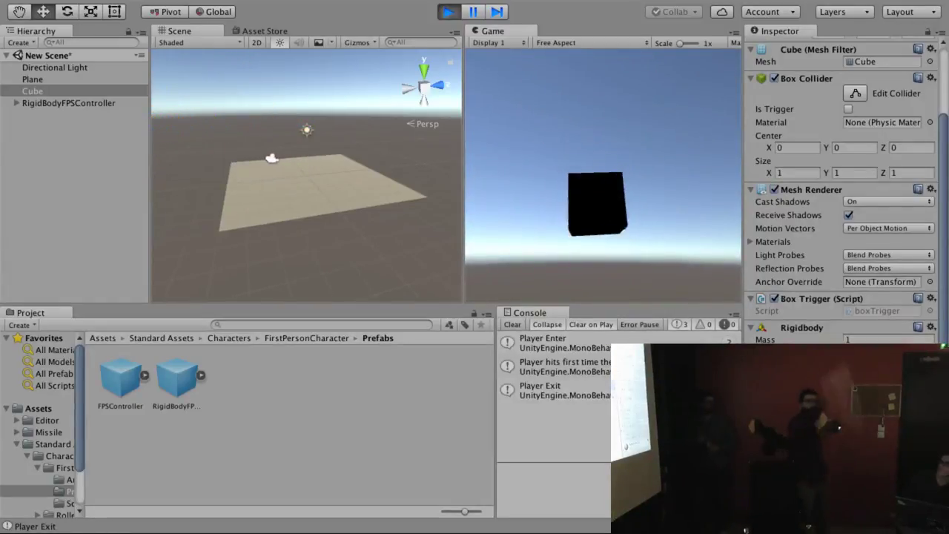
pyautogui.hotkey('ctrl', 'p')
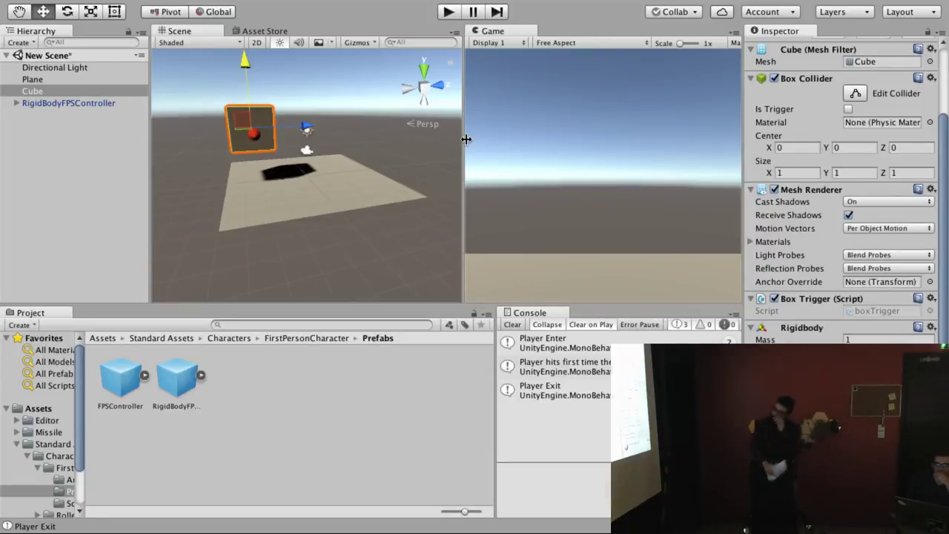
pyautogui.scroll(3, 879, 172)
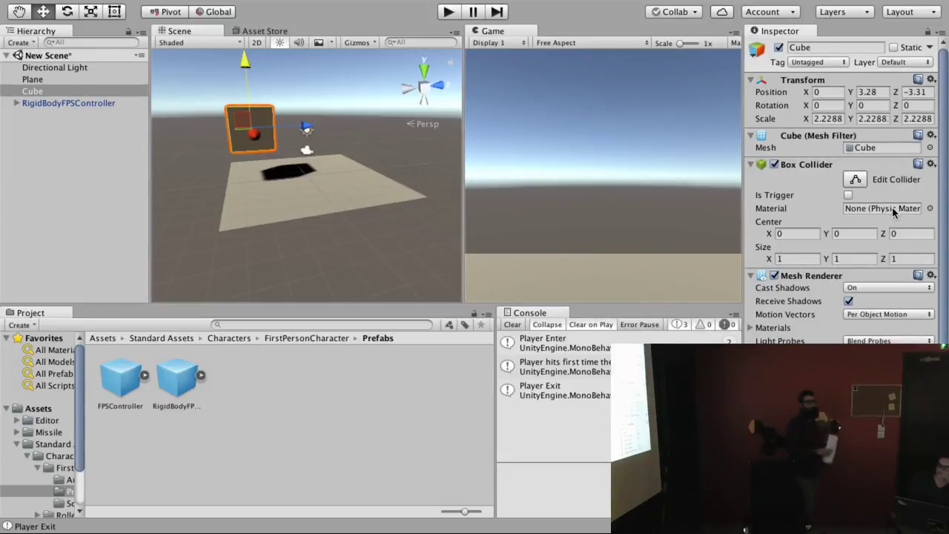
# - Create a new Physic Material in the Assets folder named bouncy
pyautogui.click(102, 338)
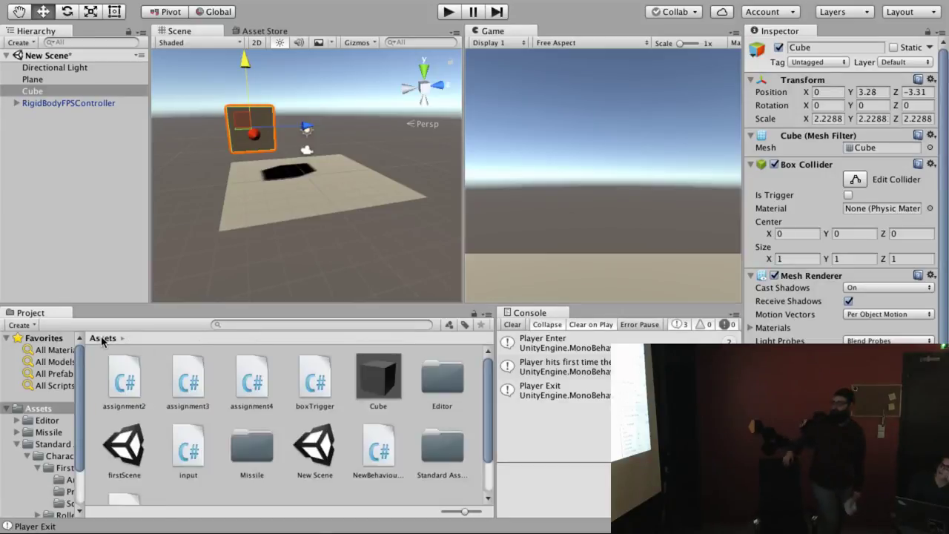
pyautogui.scroll(-2, 282, 489)
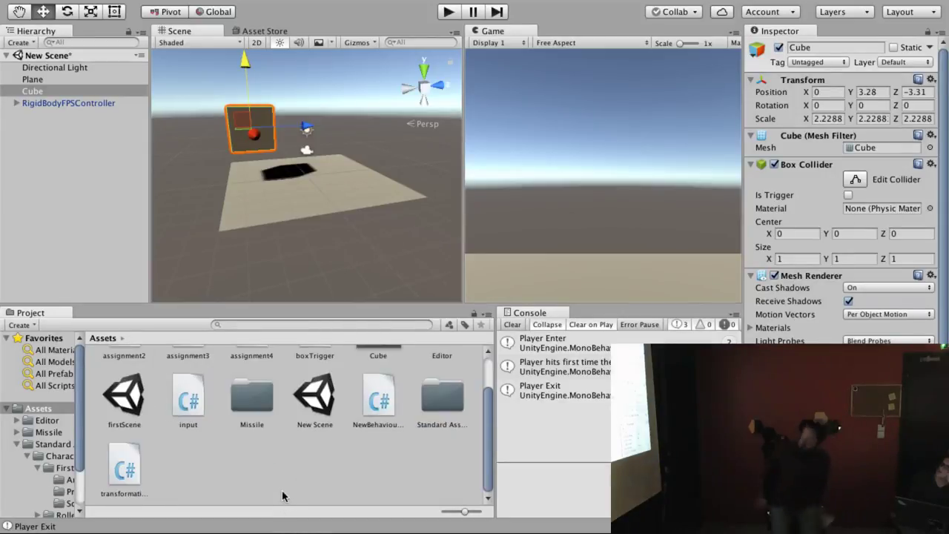
pyautogui.rightClick(249, 469)
pyautogui.moveTo(377, 275)
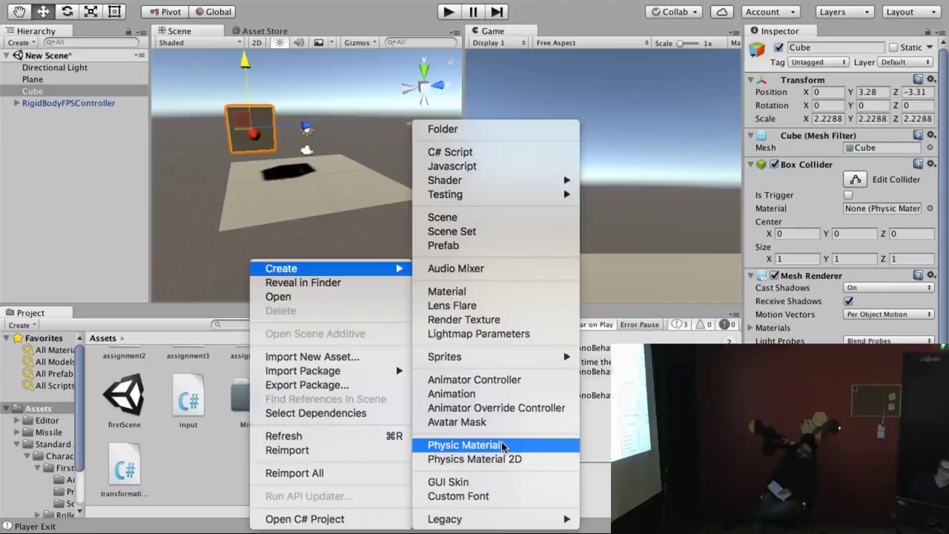
pyautogui.click(502, 444)
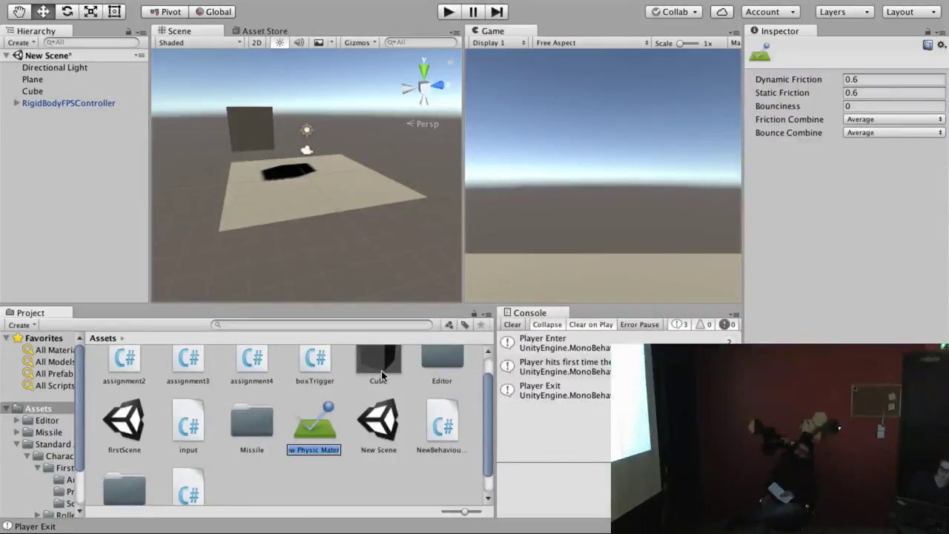
pyautogui.write('bouncy')
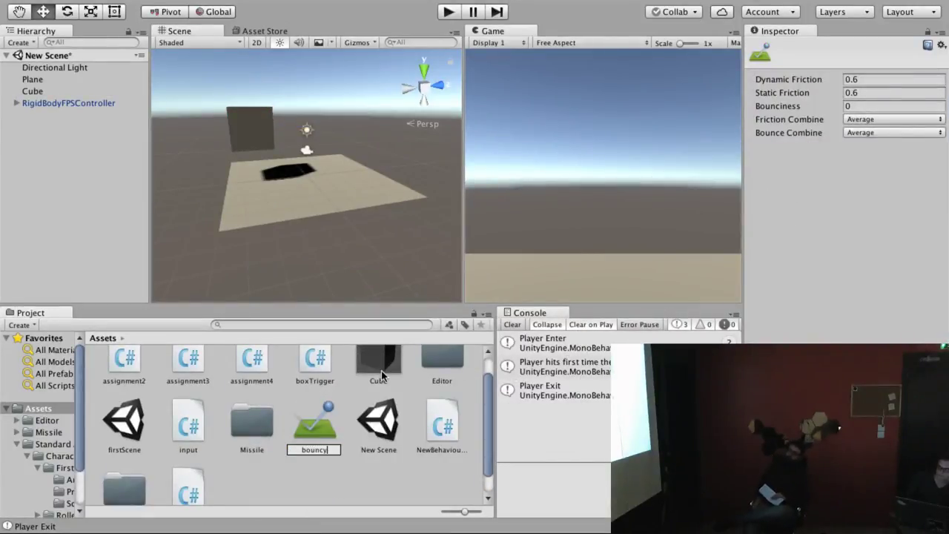
pyautogui.press('Return')
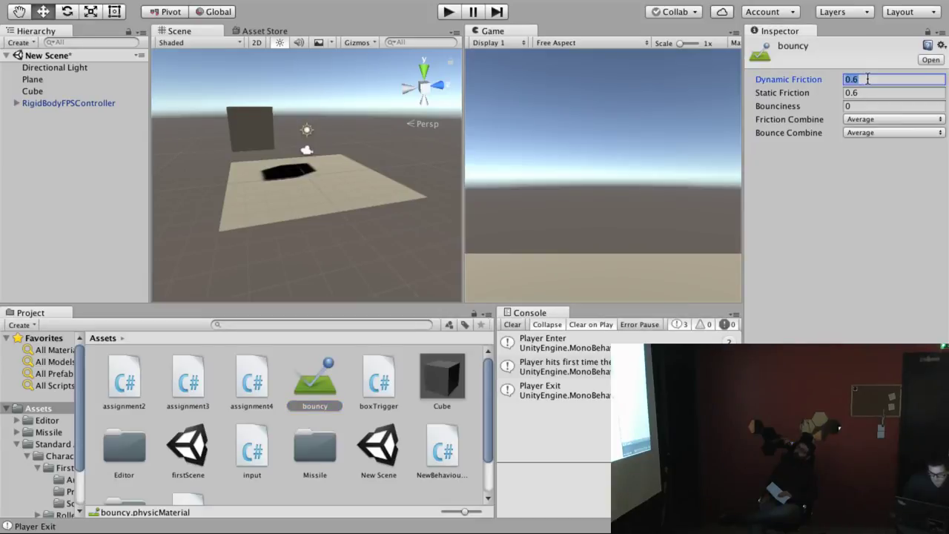
pyautogui.write('0')
# - Set bouncy's Dynamic and Static Friction to 0 and Bounciness to 1, then select the Cube
pyautogui.press('Tab')
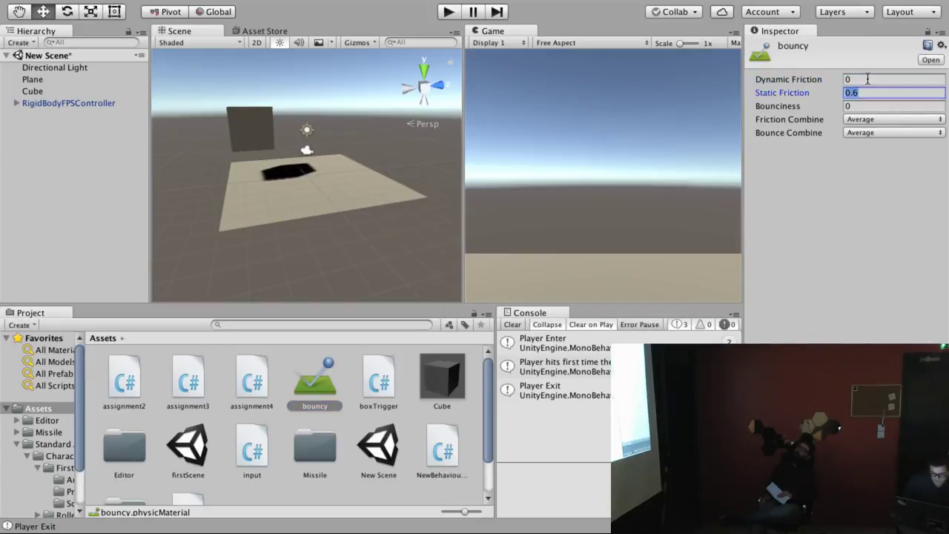
pyautogui.write('0')
pyautogui.press('Tab')
pyautogui.write('1')
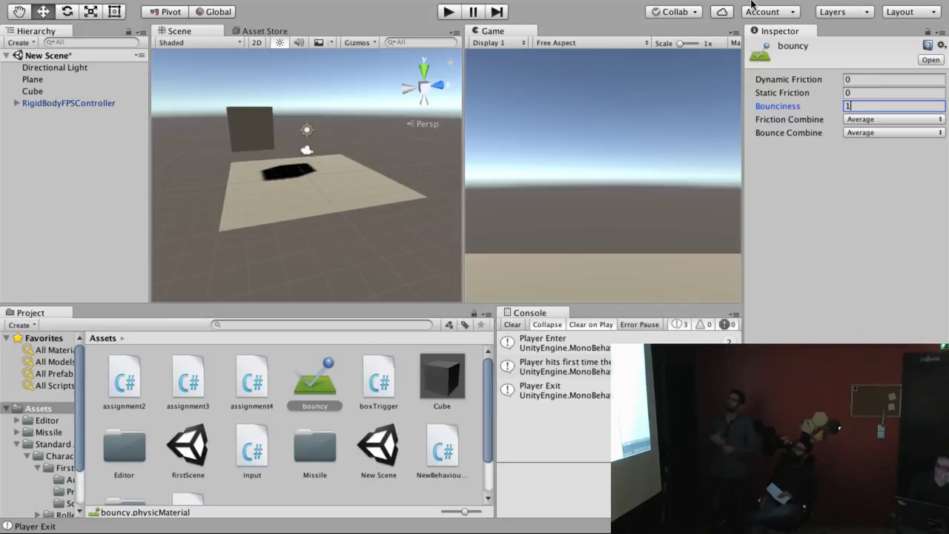
pyautogui.click(32, 91)
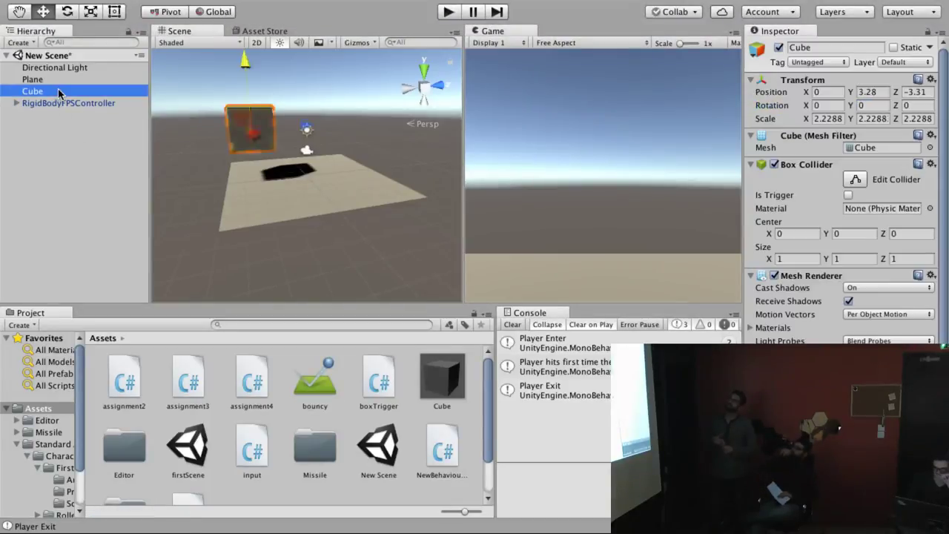
# - Assign the bouncy material to the Cube's Box Collider
pyautogui.click(318, 398)
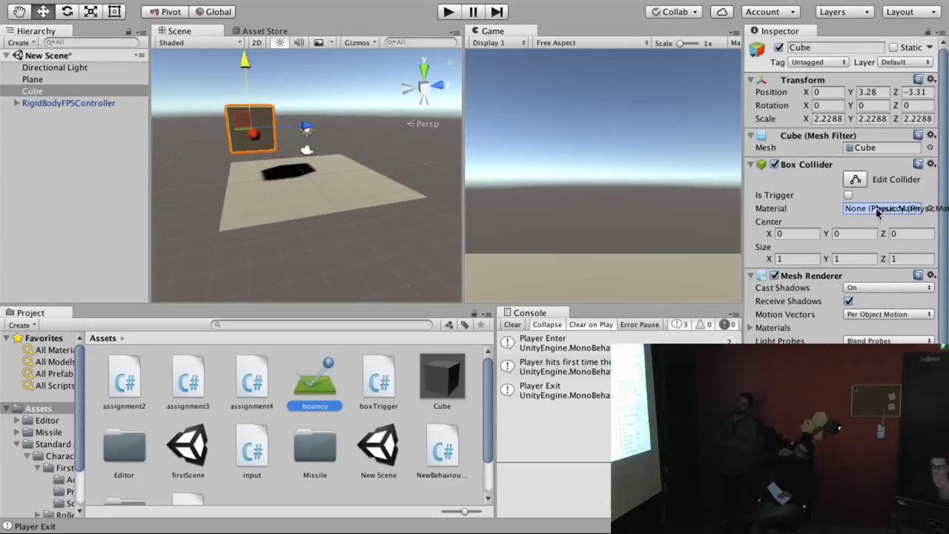
pyautogui.moveTo(895, 223); pyautogui.dragTo(882, 209)
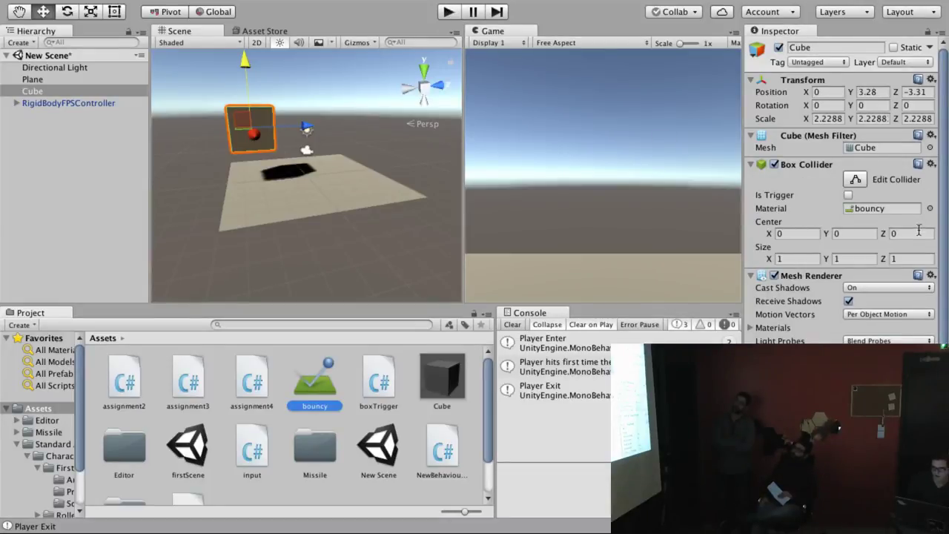
pyautogui.click(931, 209)
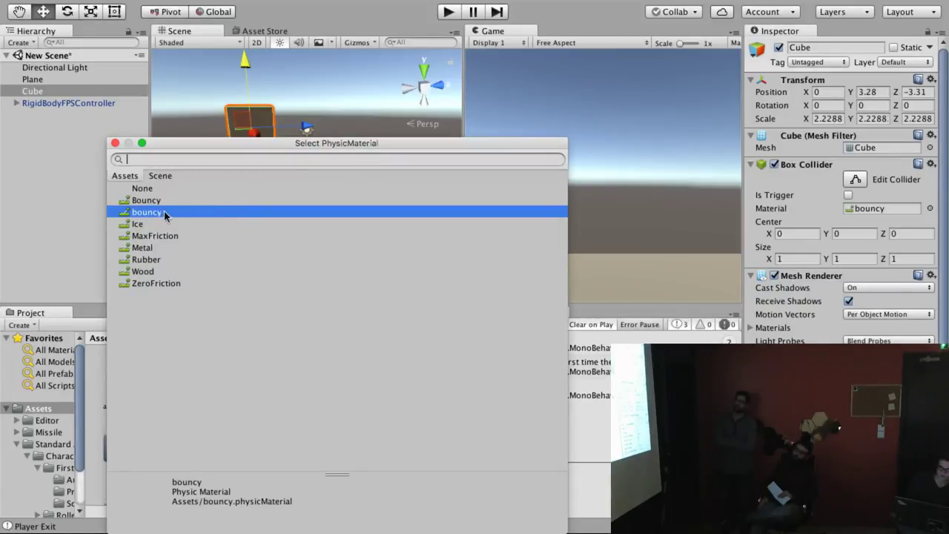
pyautogui.click(115, 142)
pyautogui.scroll(-3, 845, 193)
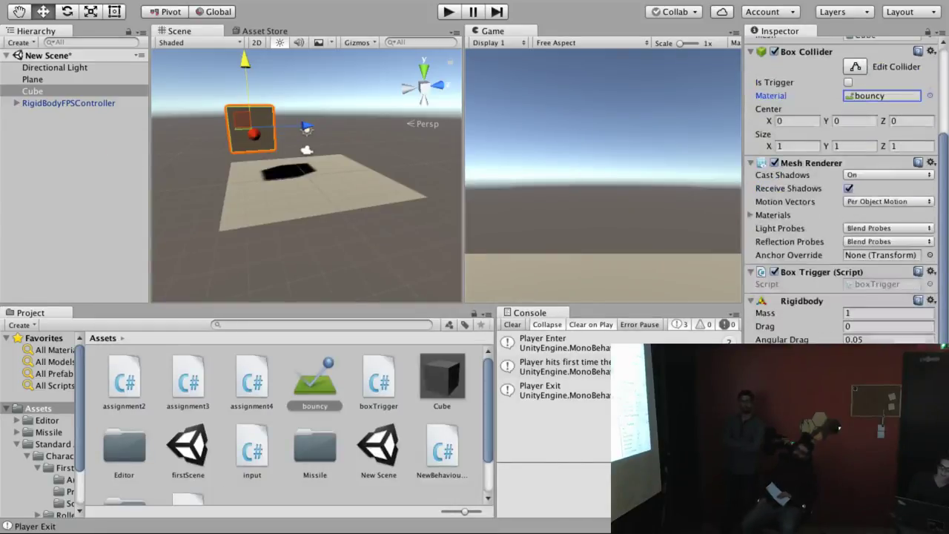
pyautogui.scroll(2, 845, 190)
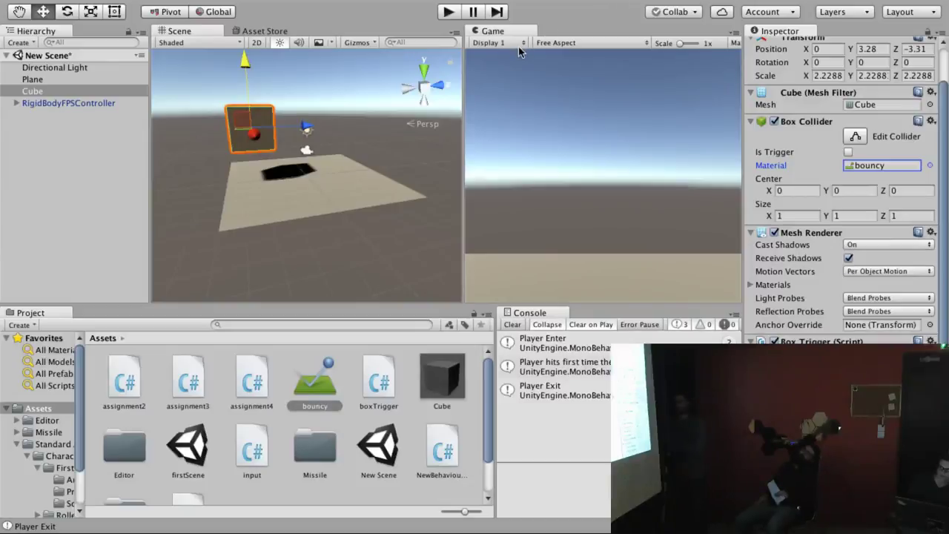
# - Play-test the cube's bounce, then show the bouncy material's settings in the Inspector
pyautogui.click(449, 13)
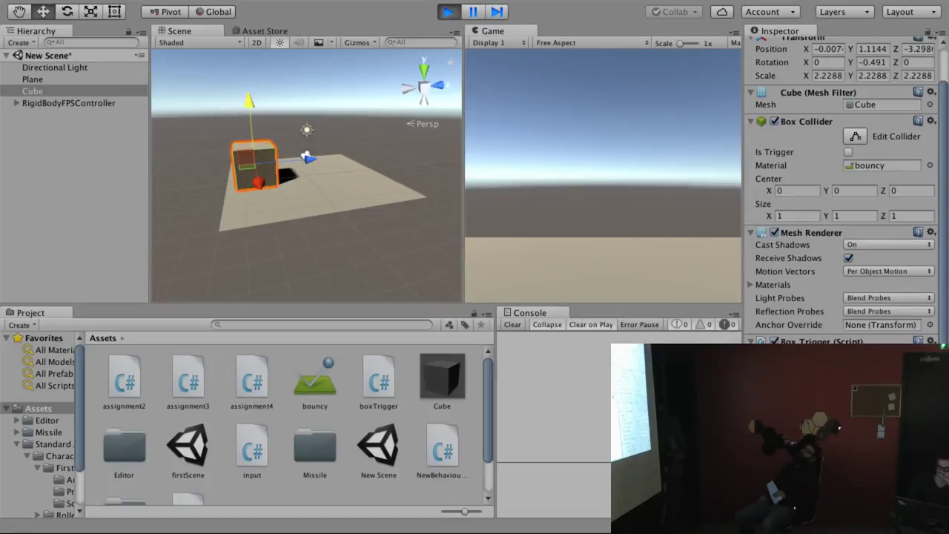
pyautogui.hotkey('ctrl', 'p')
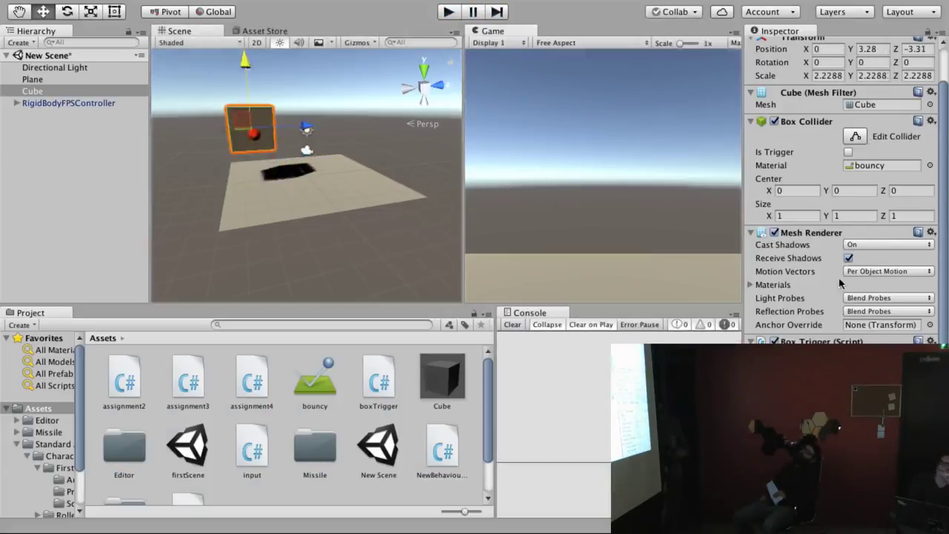
pyautogui.click(303, 381)
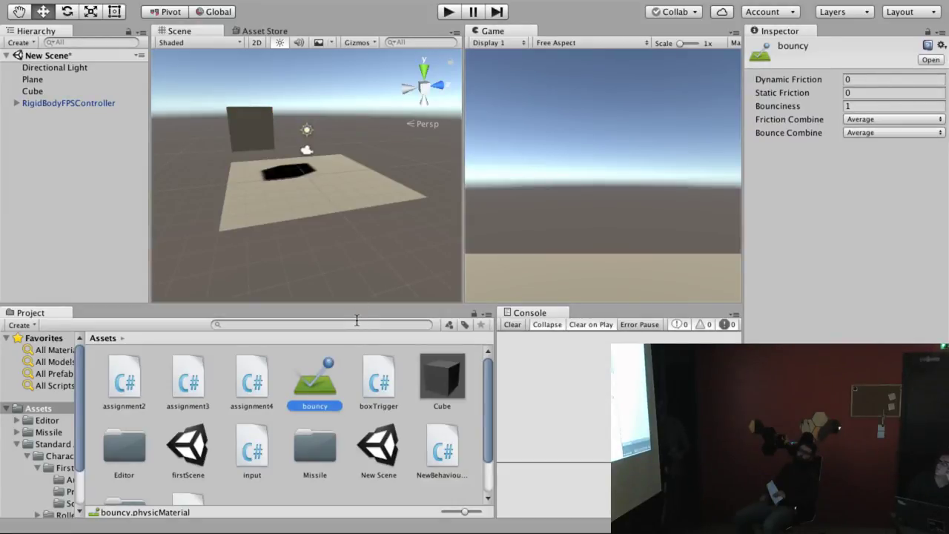
# - Assign bouncy to the Plane's Mesh Collider and play-test the cube dropping onto it
pyautogui.click(39, 82)
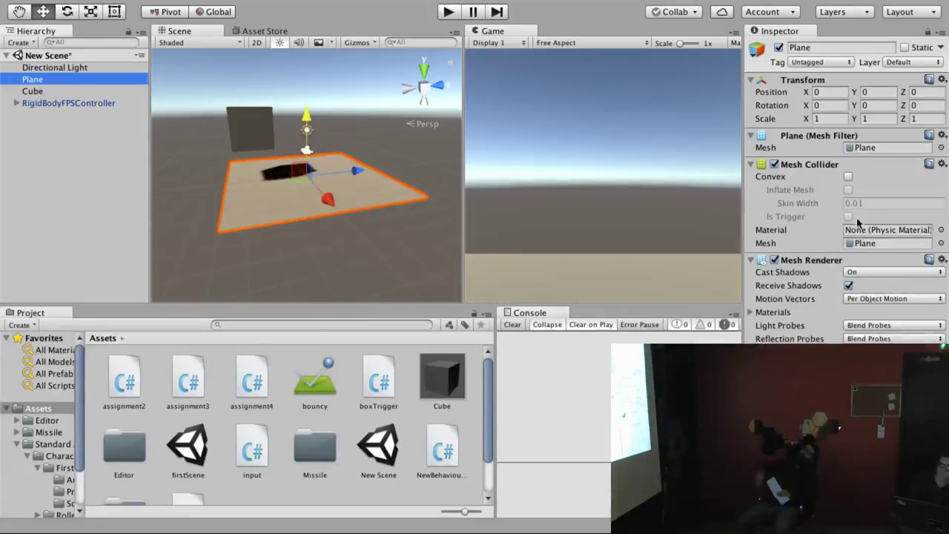
pyautogui.click(941, 230)
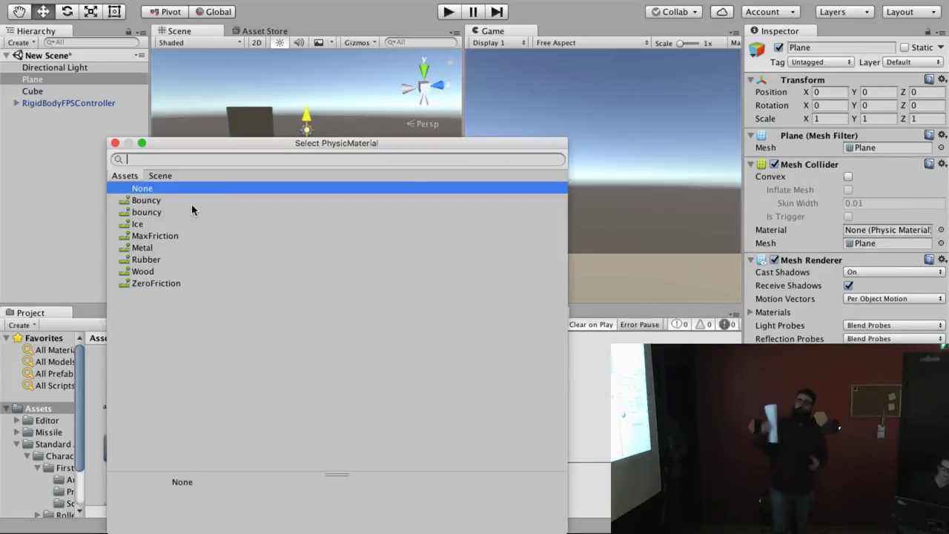
pyautogui.doubleClick(173, 214)
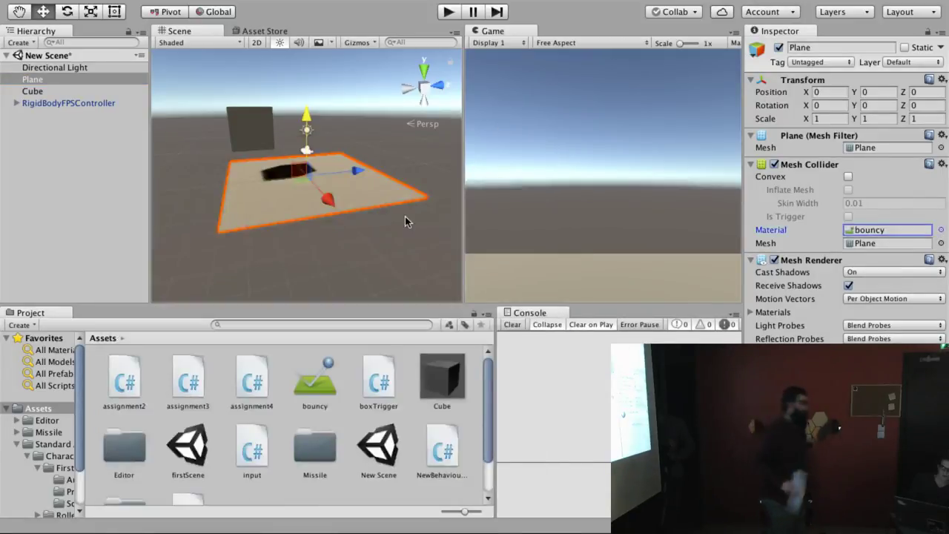
pyautogui.click(447, 13)
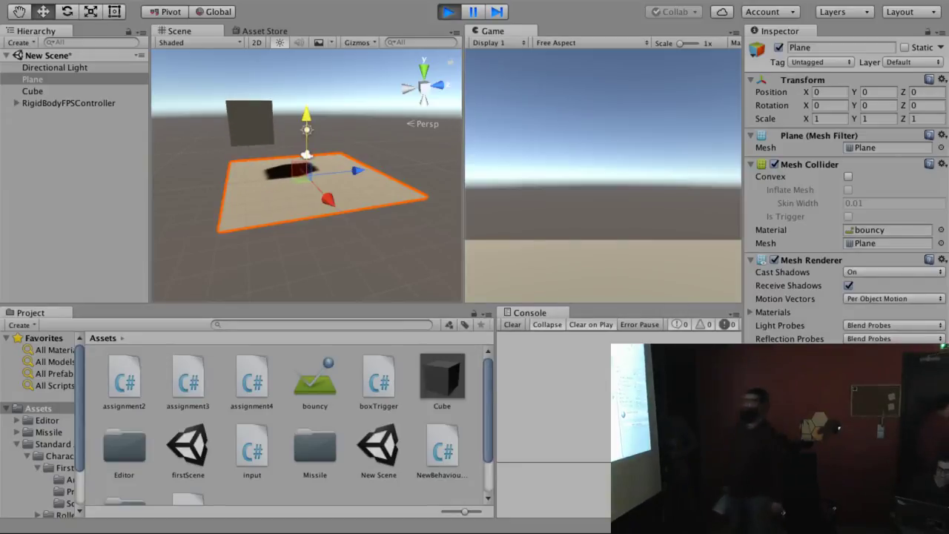
pyautogui.click(447, 11)
pyautogui.click(234, 134)
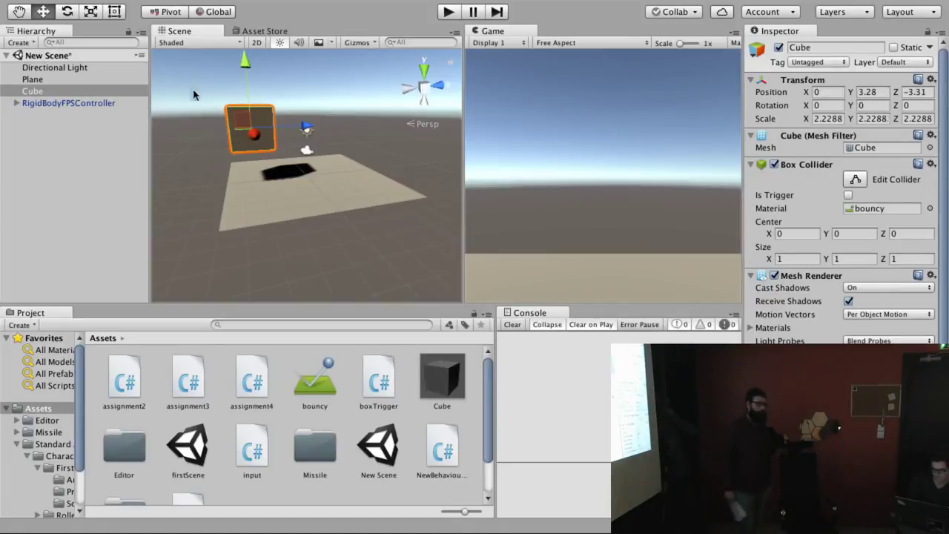
# - Raise the cube to Y 6.37 and play-test the higher bouncy drop a few times
pyautogui.moveTo(253, 58); pyautogui.dragTo(252, 11)
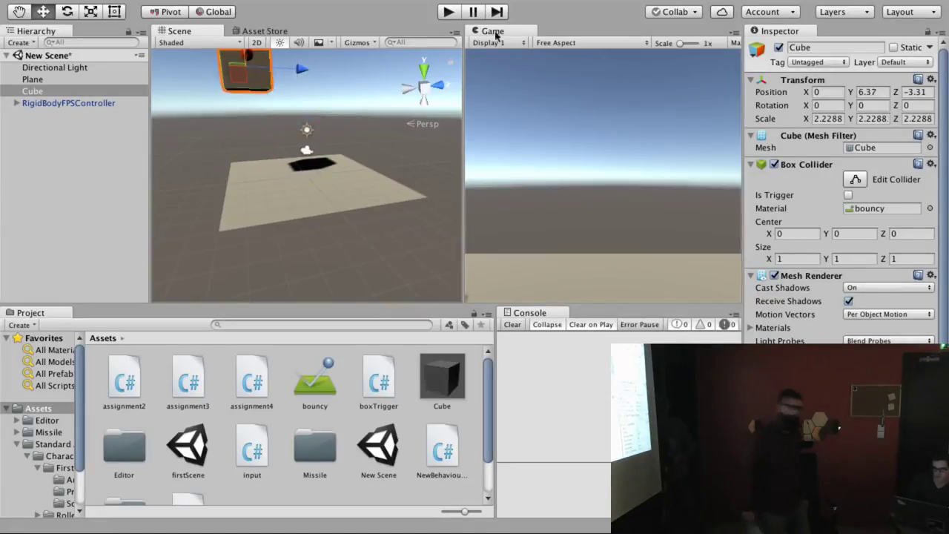
pyautogui.click(448, 12)
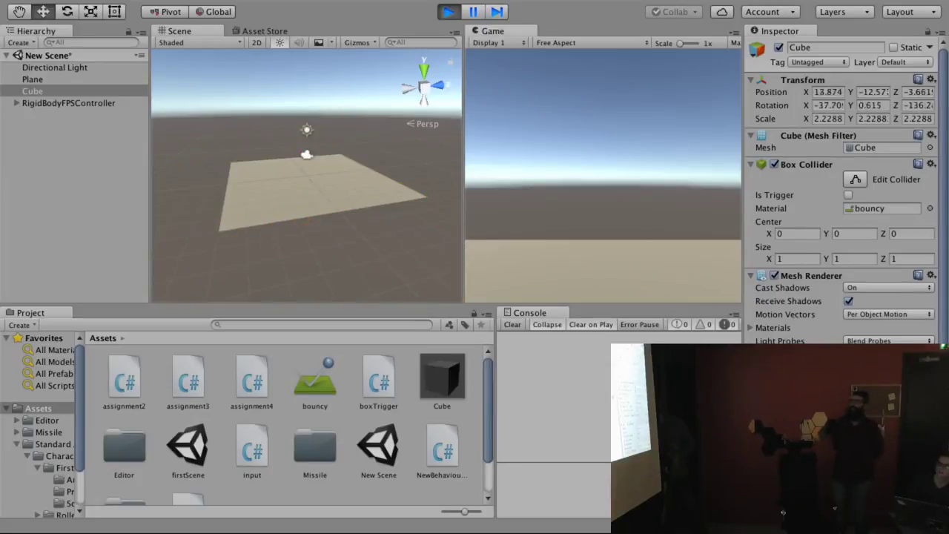
pyautogui.hotkey('ctrl', 'p')
pyautogui.hotkey('ctrl', 'p')
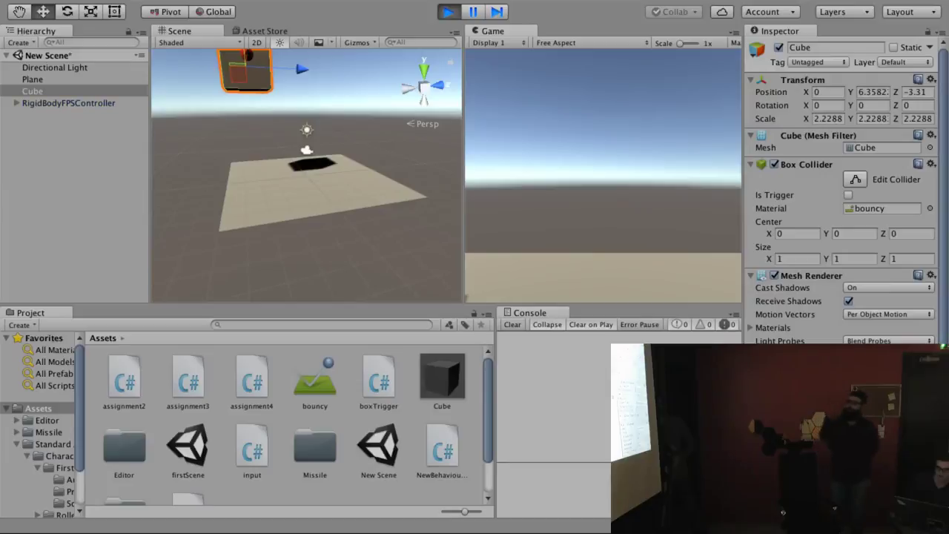
pyautogui.hotkey('ctrl', 'p')
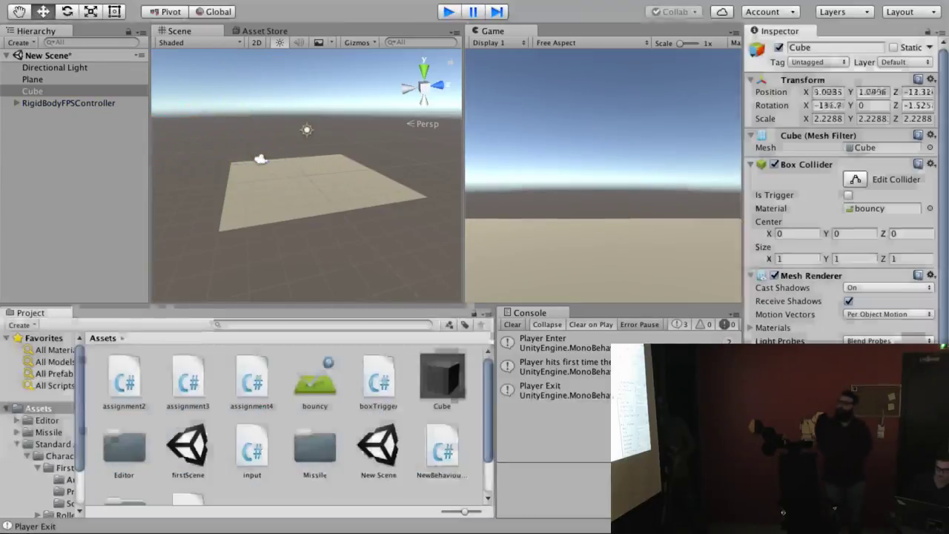
pyautogui.hotkey('ctrl', 'p')
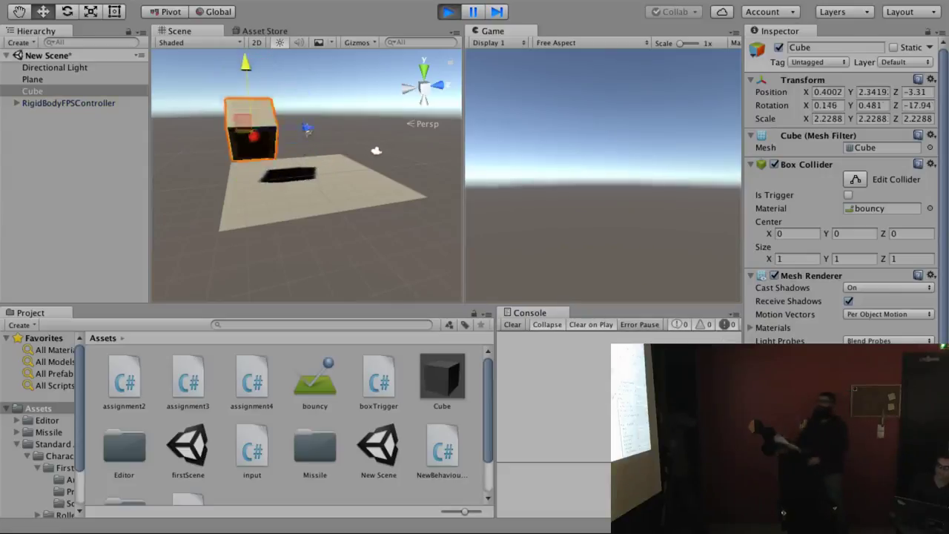
pyautogui.hotkey('ctrl', 'p')
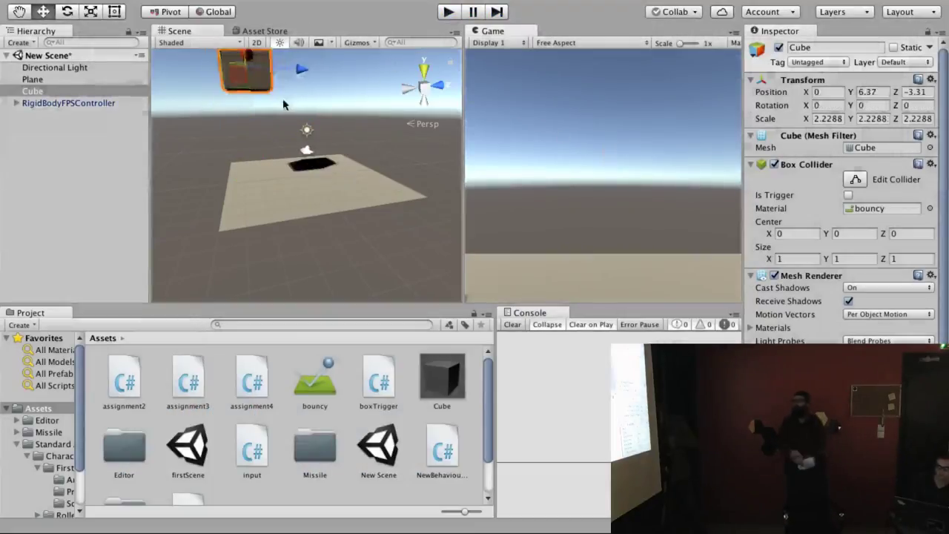
# - Lower the cube back down to about Y 3.83
pyautogui.scroll(-4, 282, 113)
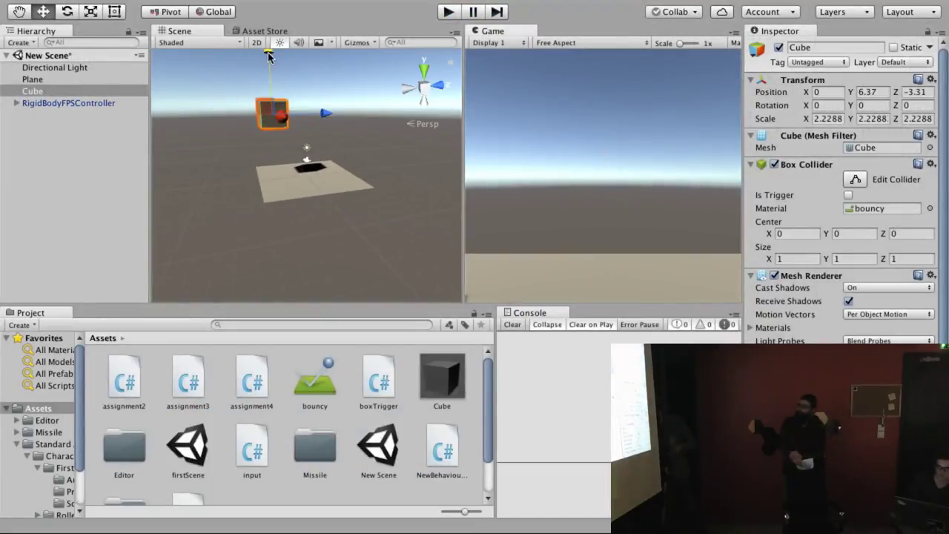
pyautogui.moveTo(269, 59); pyautogui.dragTo(270, 86)
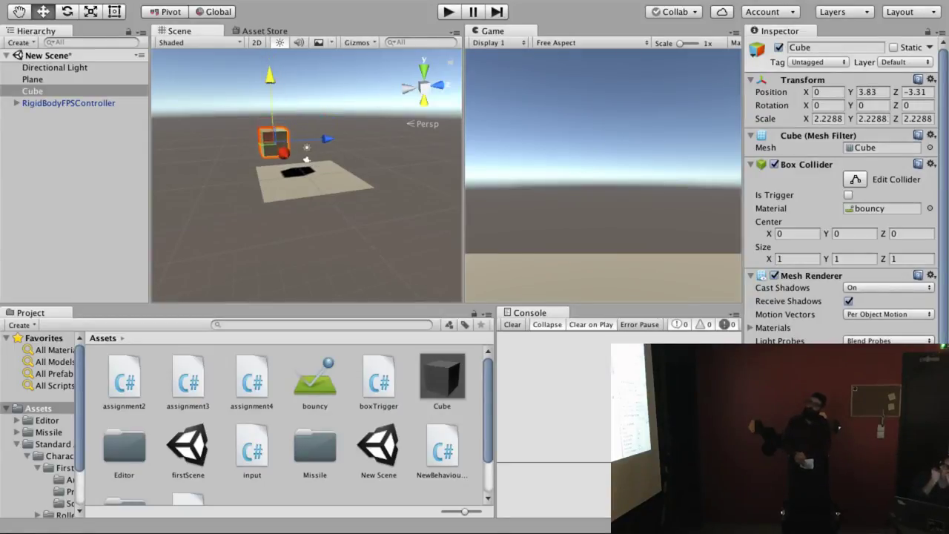
pyautogui.scroll(-3, 841, 185)
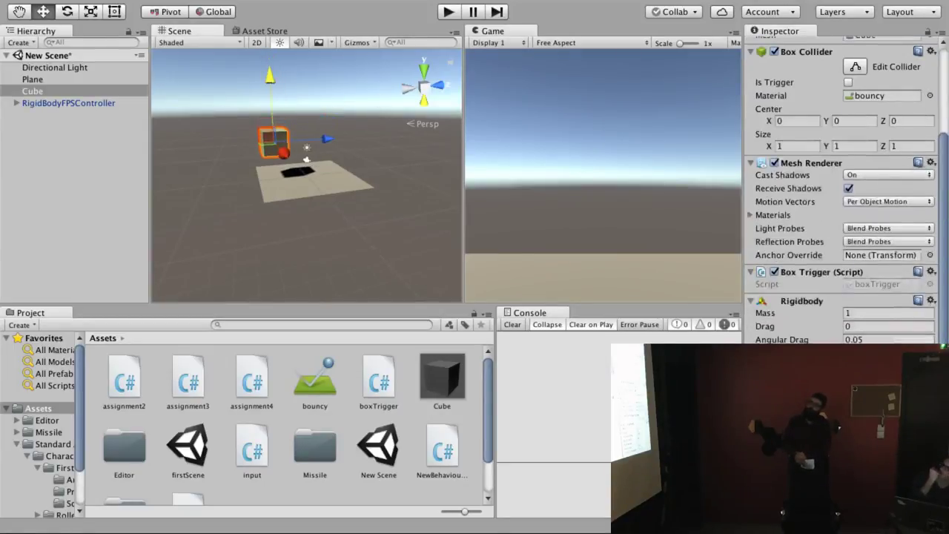
# - Set the cube's Rigidbody Mass to 1000 and play-test the drop
pyautogui.click(875, 312)
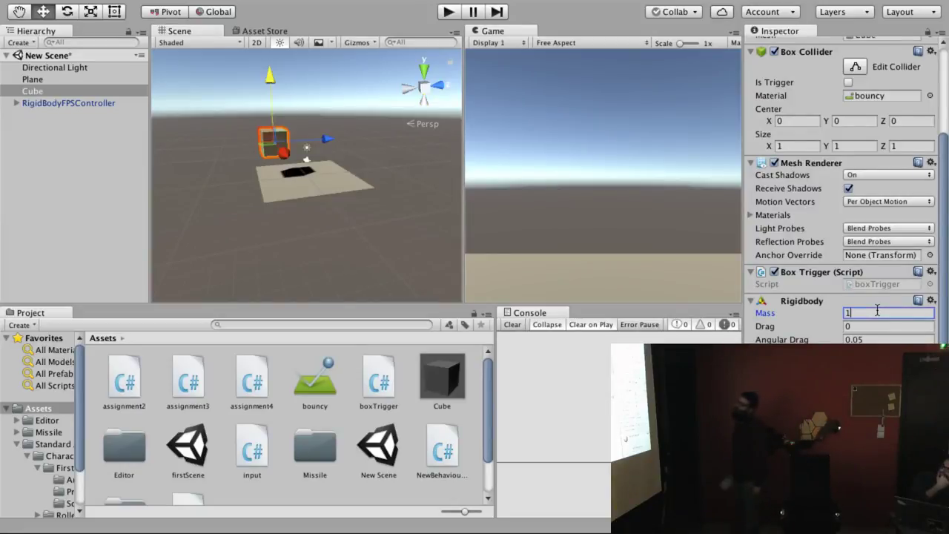
pyautogui.write('000')
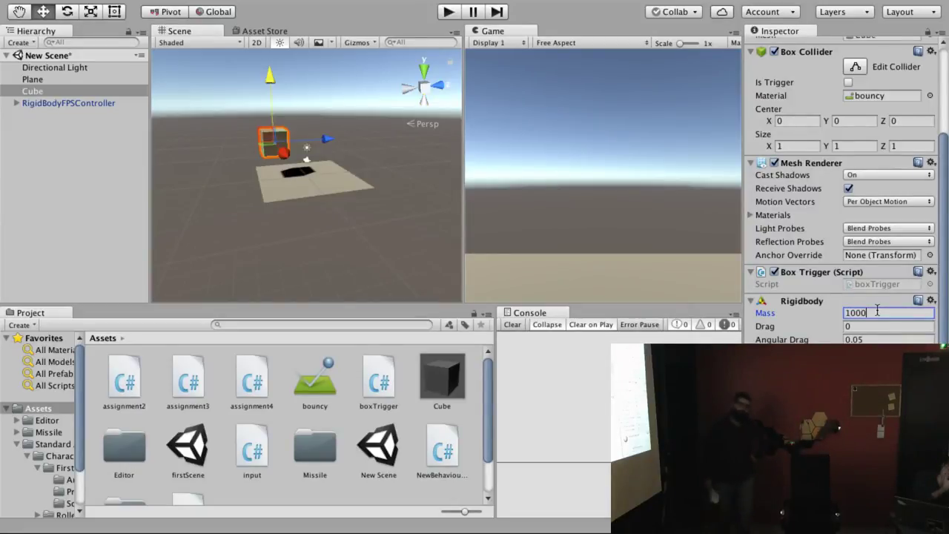
pyautogui.click(448, 11)
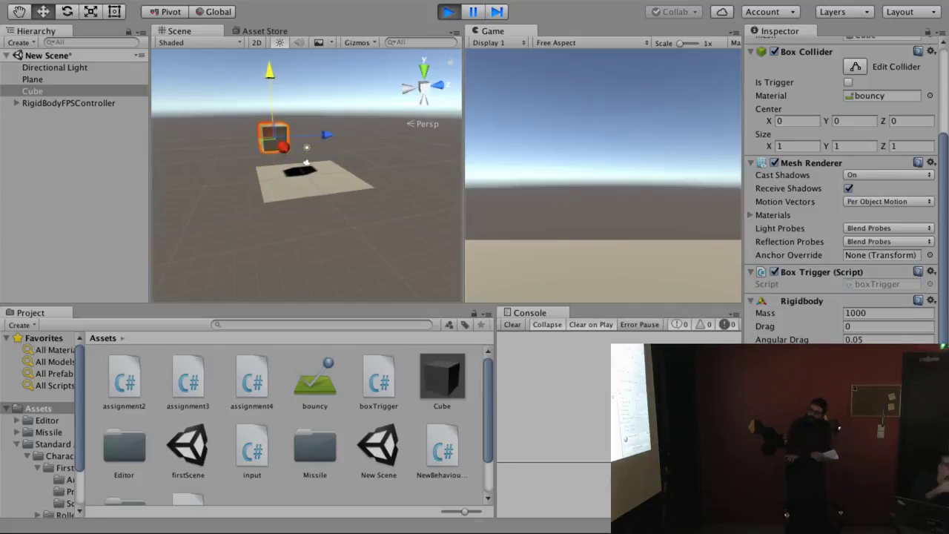
pyautogui.hotkey('ctrl', 'p')
# - Change the Mass to 0.01 and play-test the drop again
pyautogui.click(864, 314)
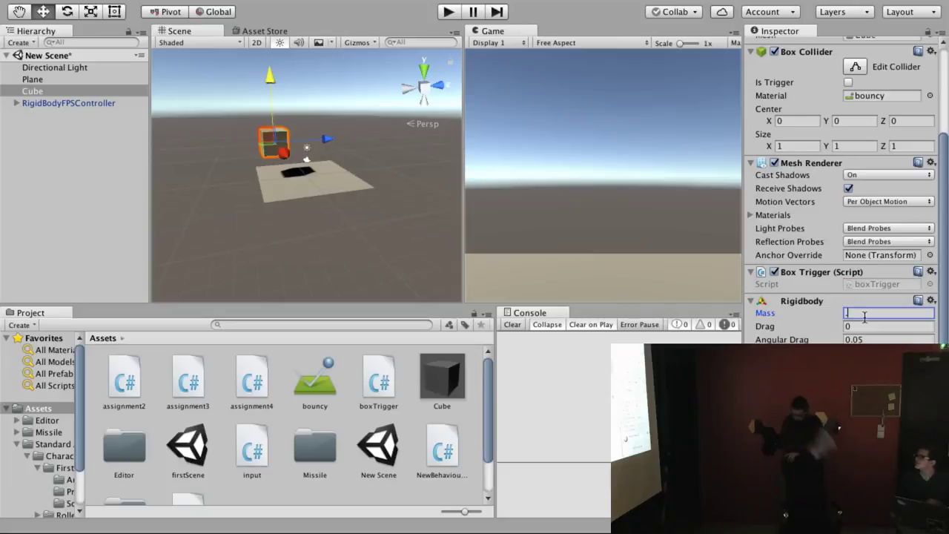
pyautogui.write('.01')
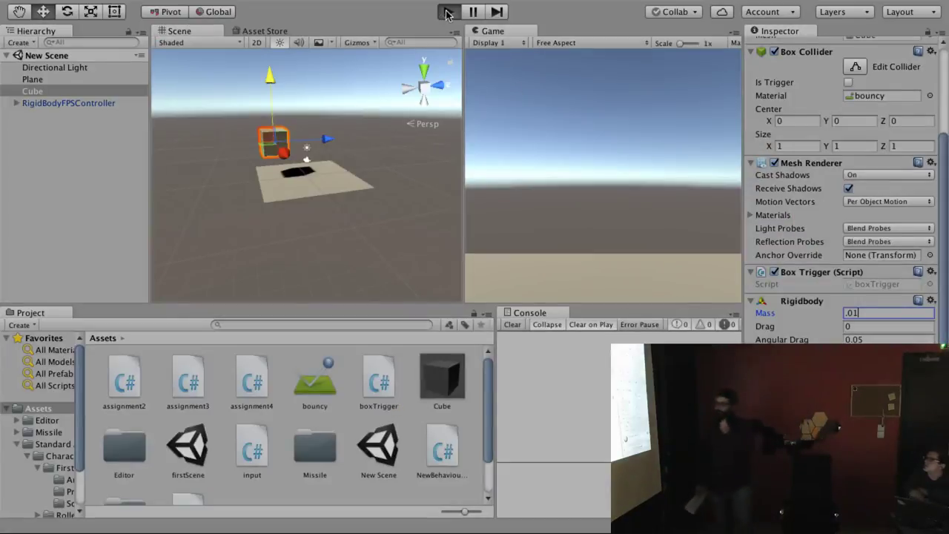
pyautogui.click(447, 13)
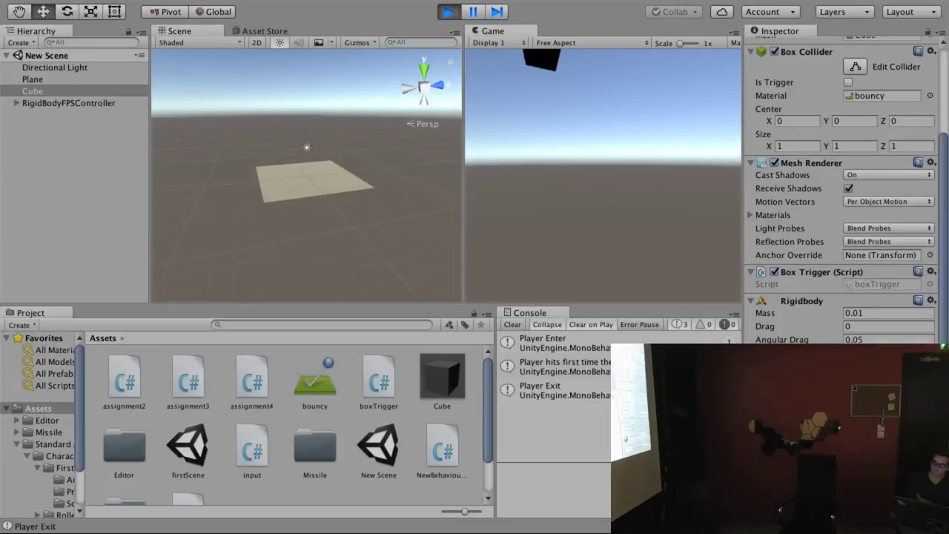
pyautogui.hotkey('ctrl', 'p')
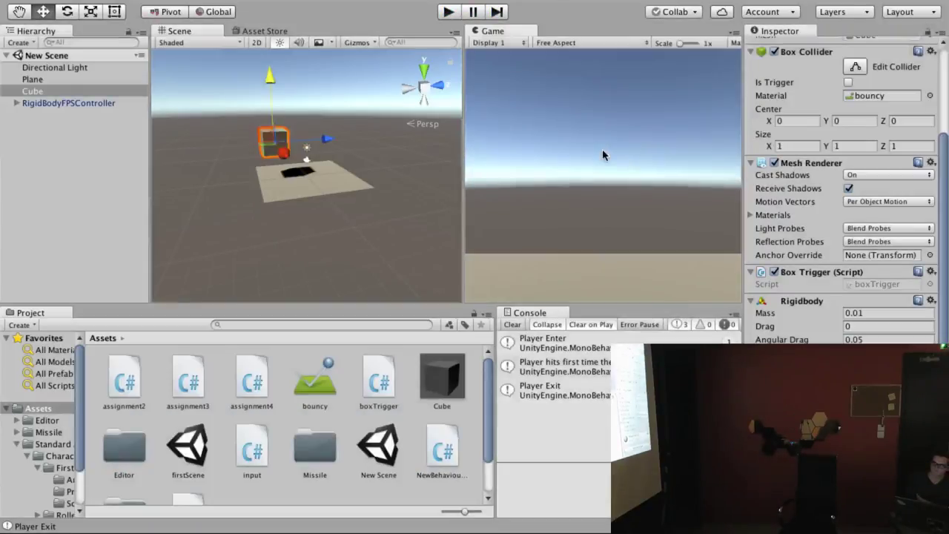